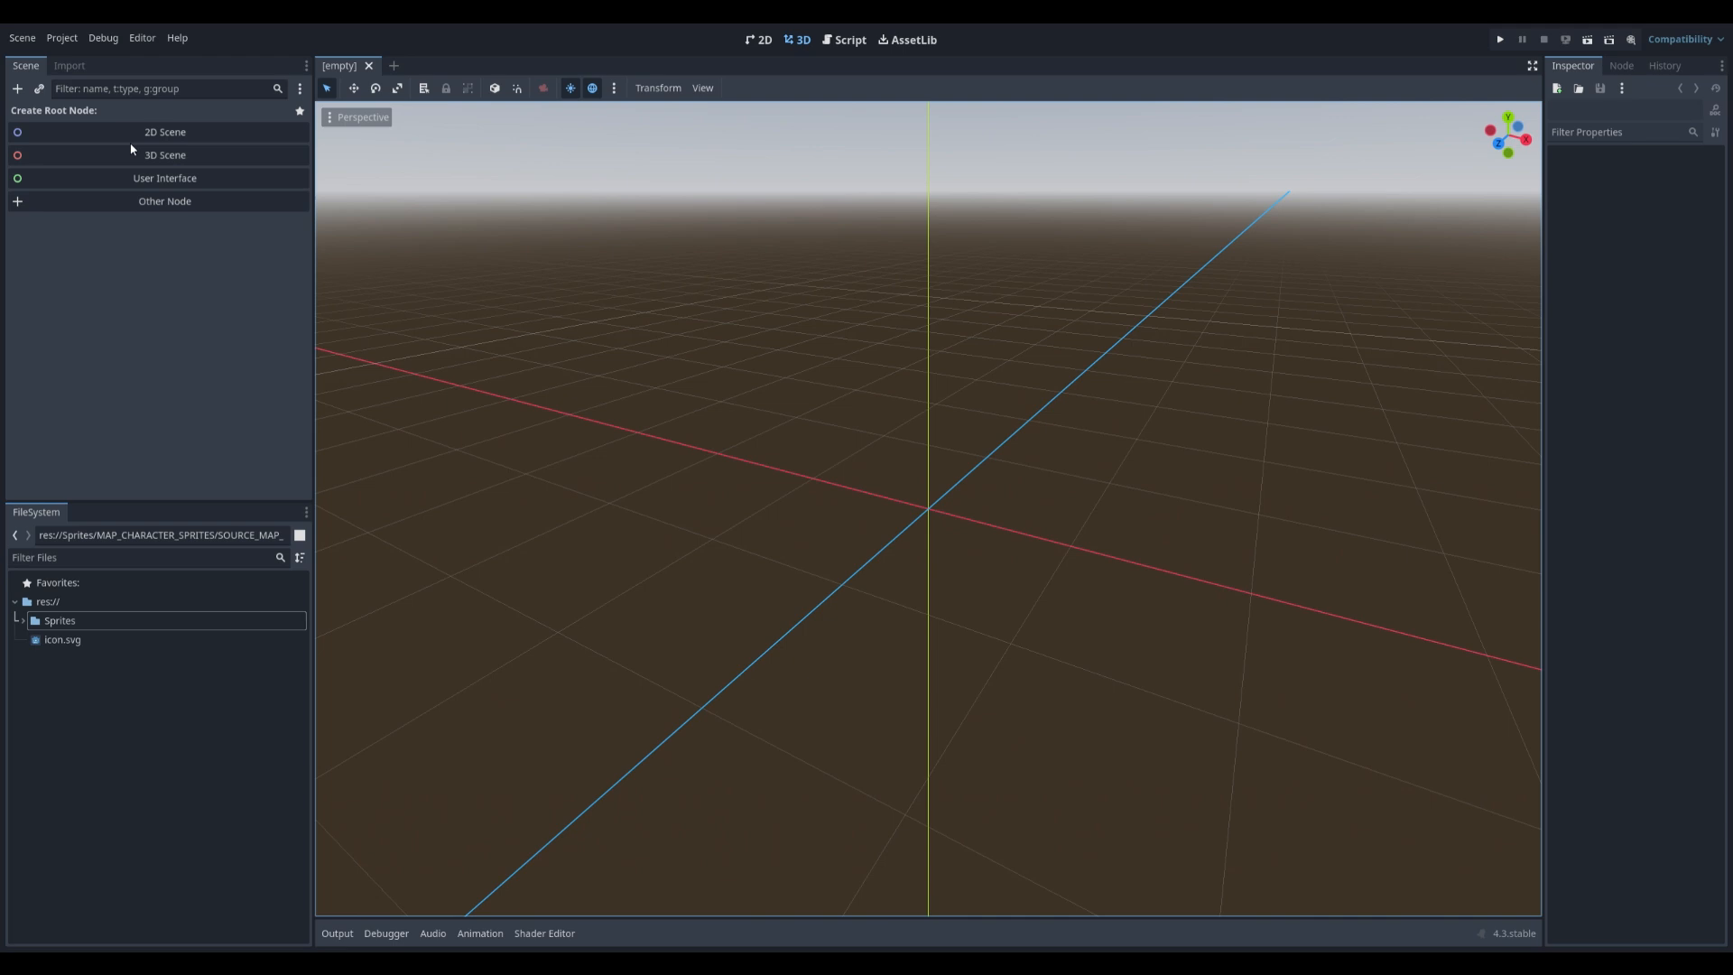
- Create a 2D scene with a Node2D root and add a Sprite2D child node to it
{"action": "left_click", "coordinate": [165, 135]}
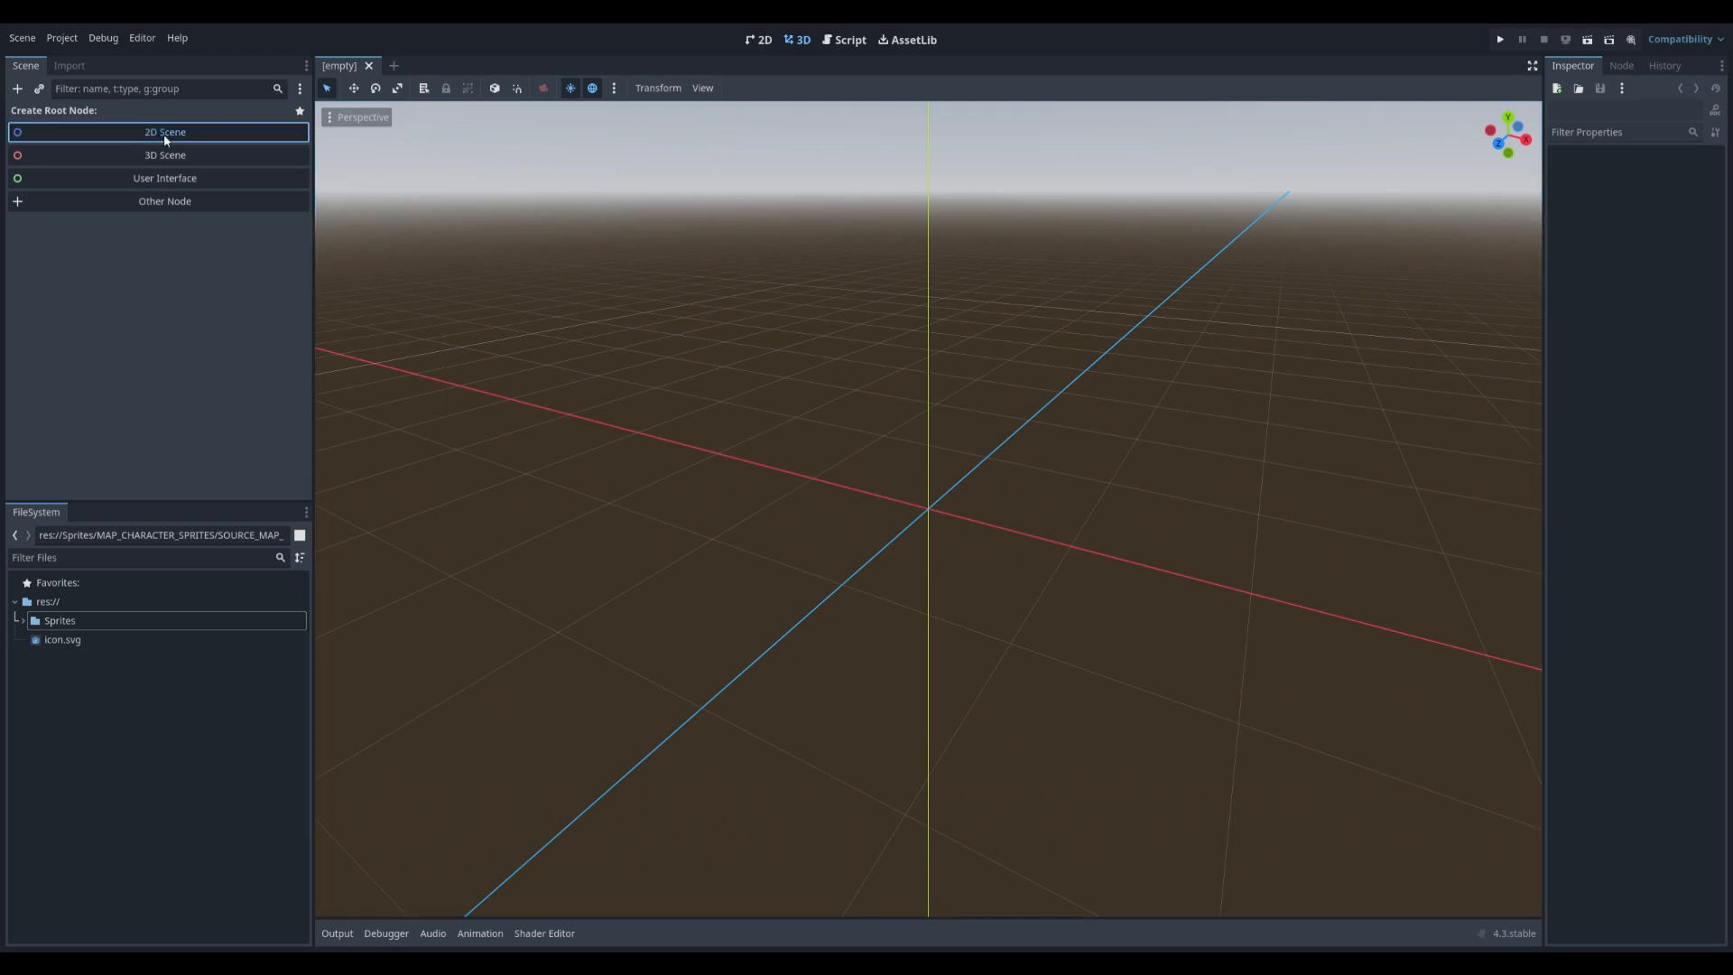
{"action": "left_click", "coordinate": [165, 133]}
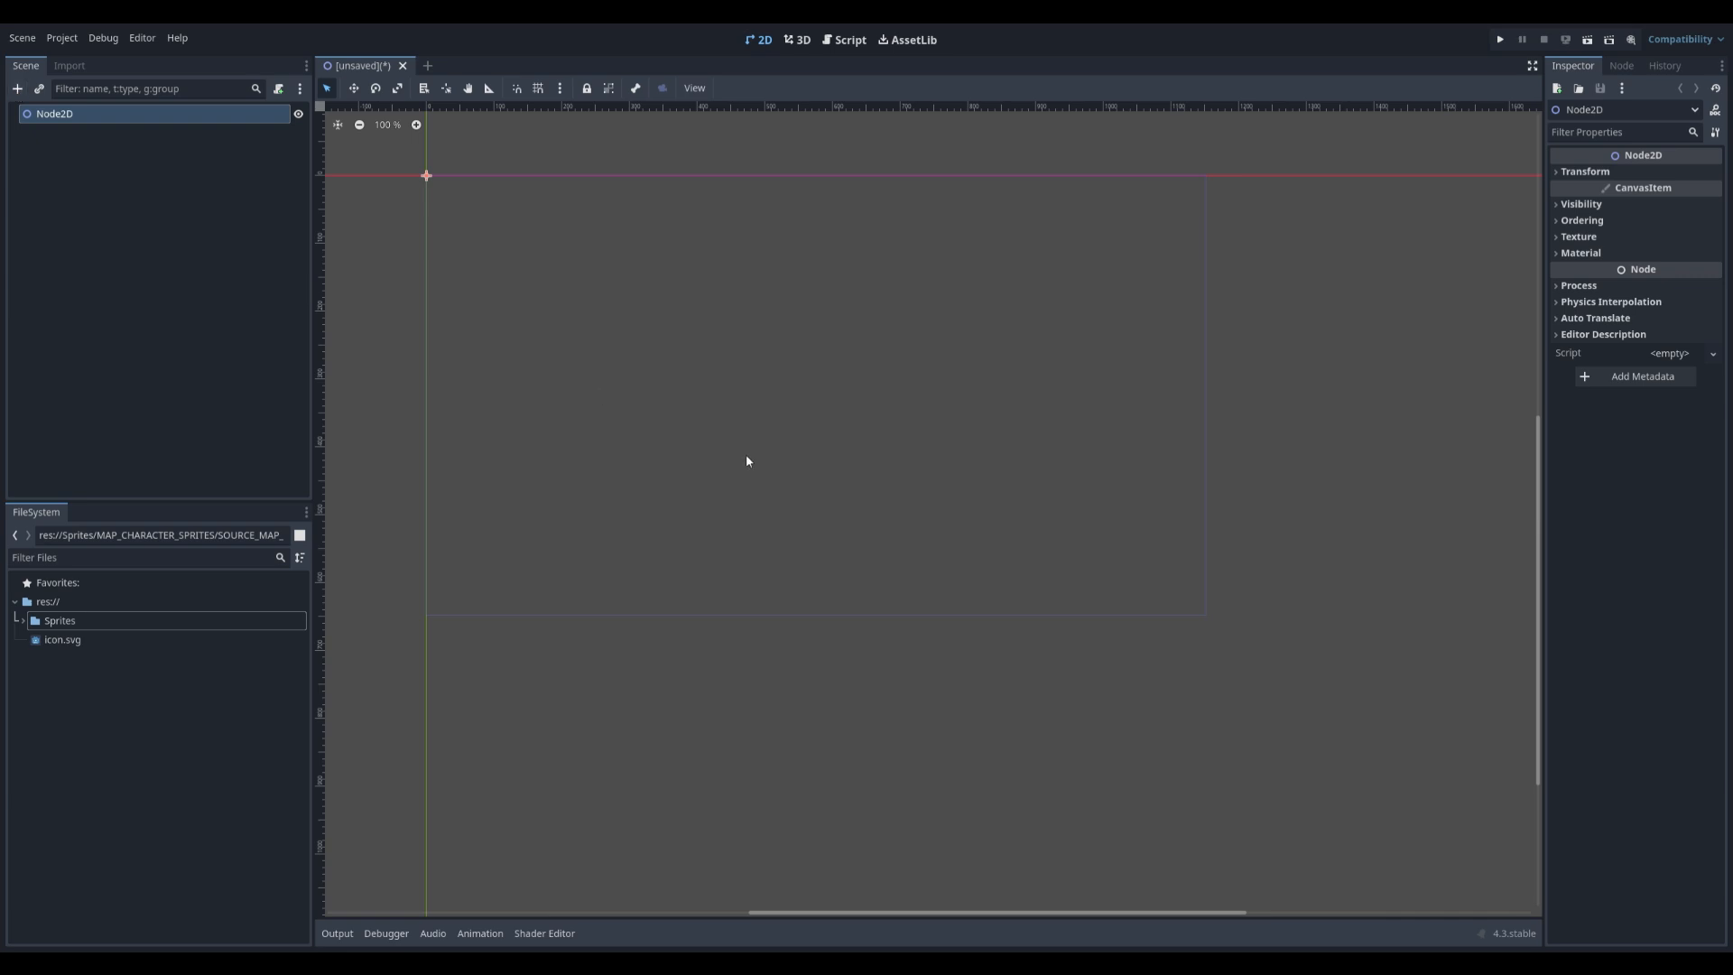
{"action": "key", "text": "Return"}
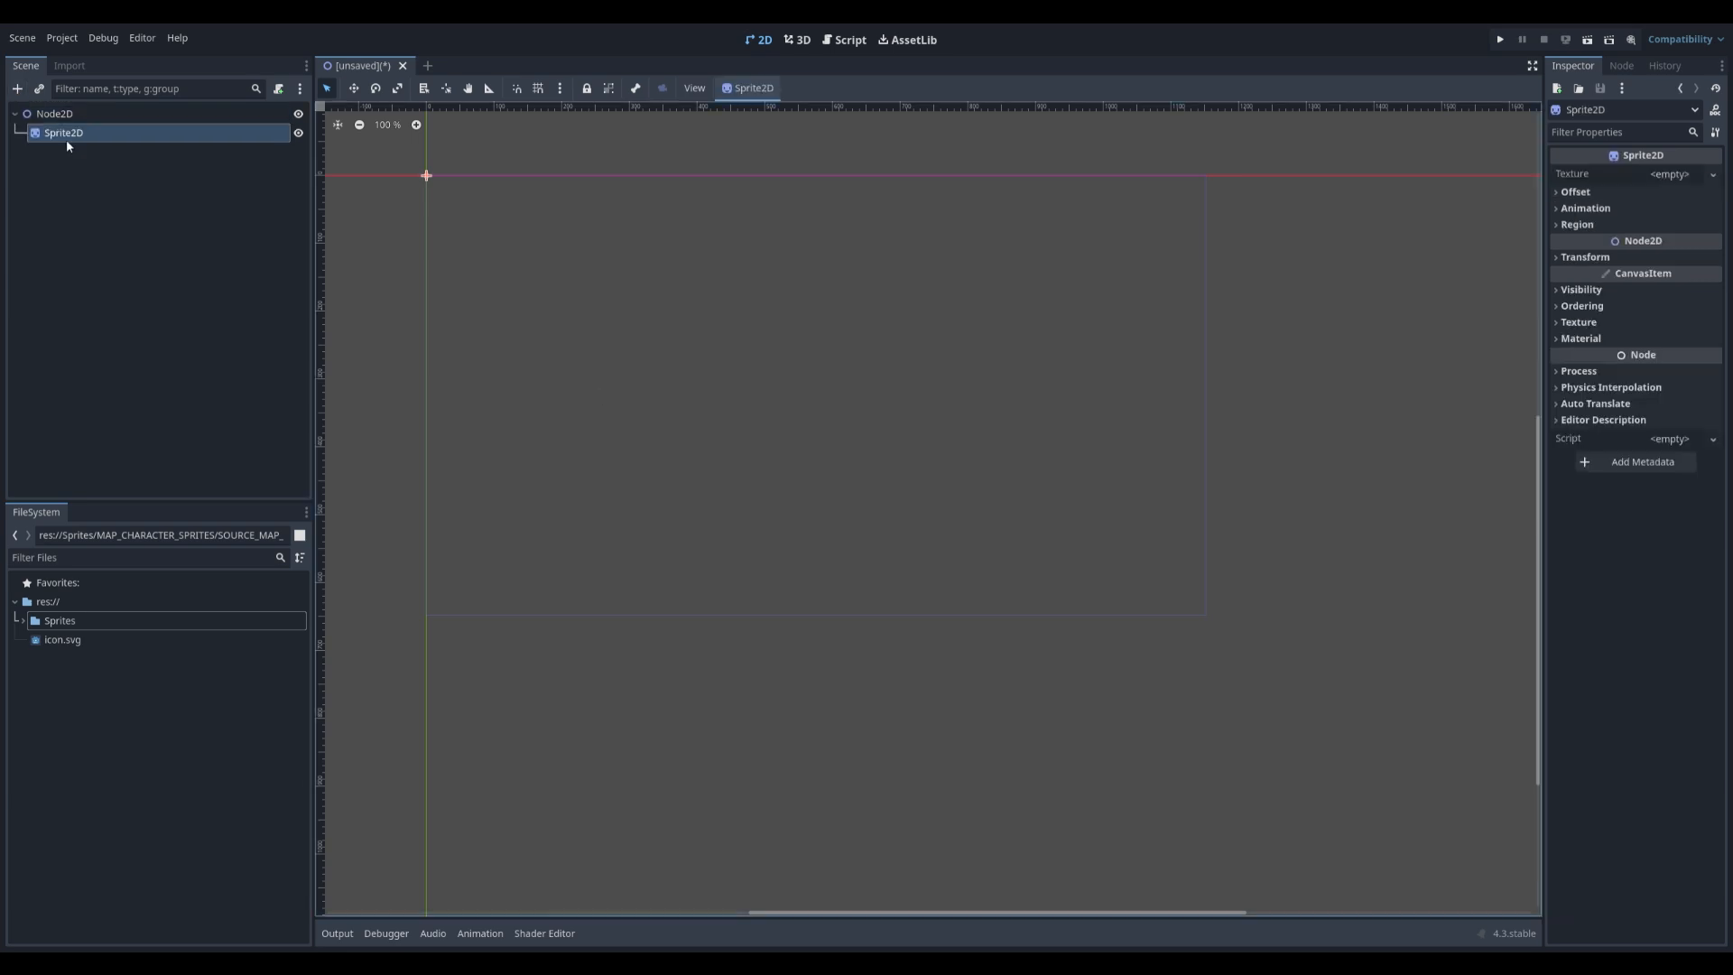
- Assign the SOURCE_MAP_CHARACTER_MOVE_COMBINED sprite sheet from Sprites/MAP_CHARACTER_SPRITES as the Sprite2D's texture
{"action": "left_click", "coordinate": [23, 621]}
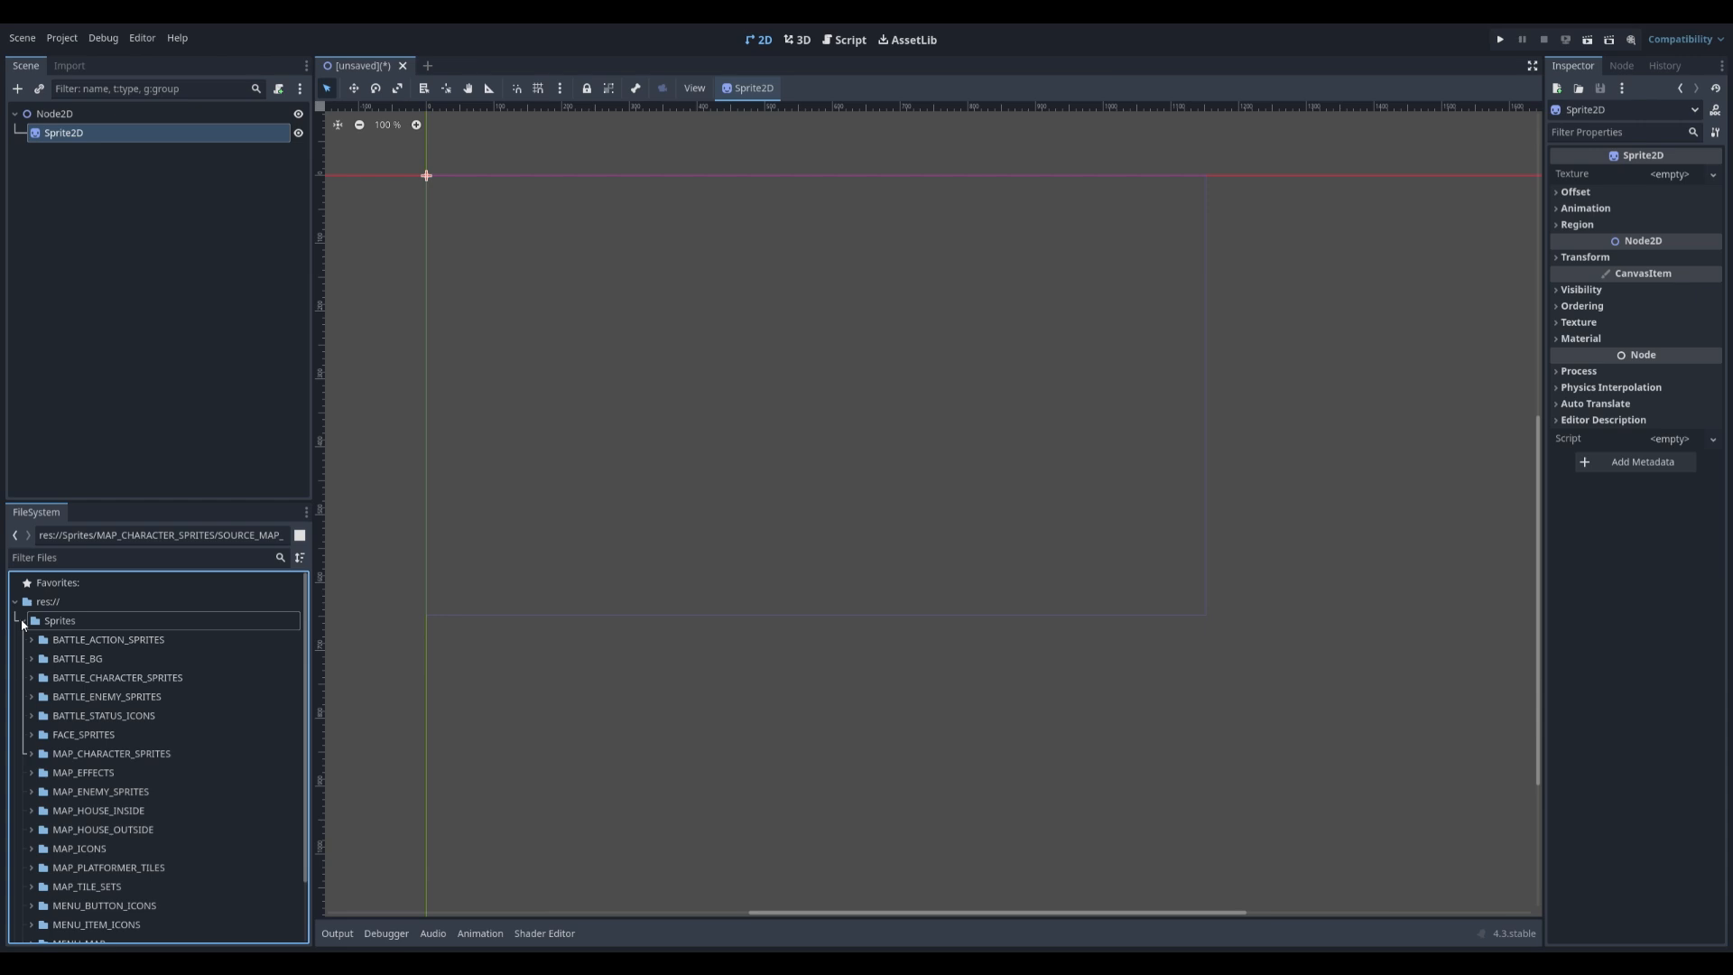
{"action": "scroll", "coordinate": [48, 752], "scroll_direction": "down", "scroll_amount": 1}
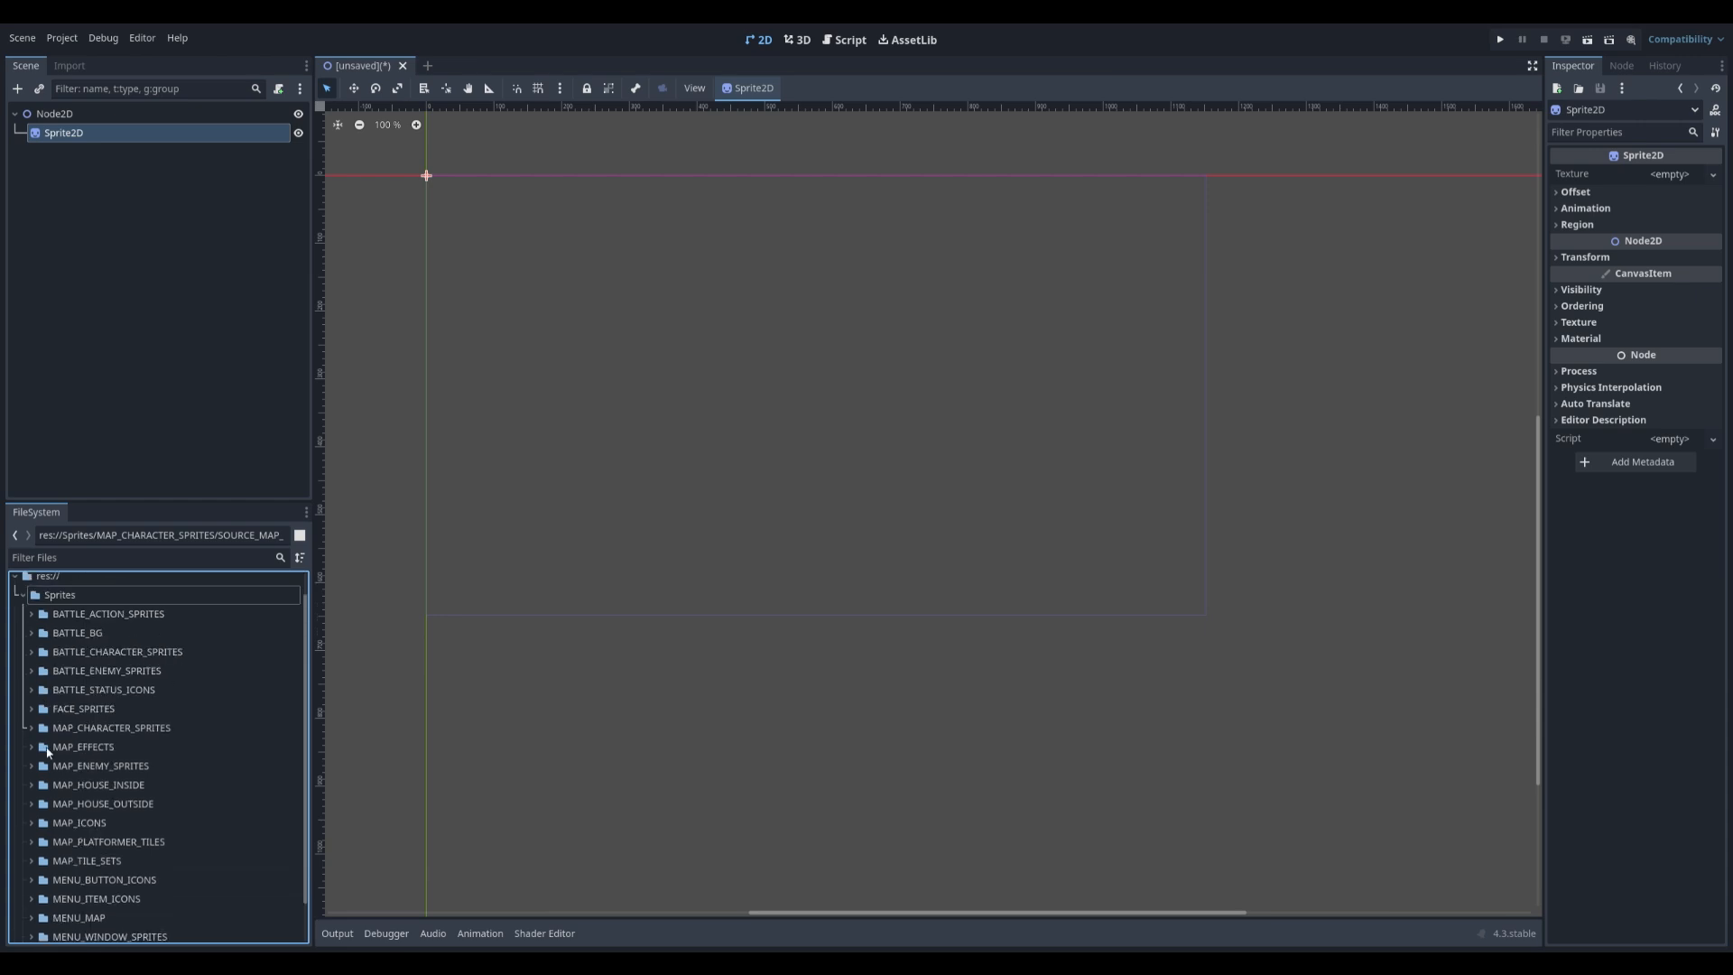
{"action": "scroll", "coordinate": [48, 751], "scroll_direction": "up", "scroll_amount": 1}
{"action": "left_click", "coordinate": [31, 678]}
{"action": "left_click", "coordinate": [32, 678]}
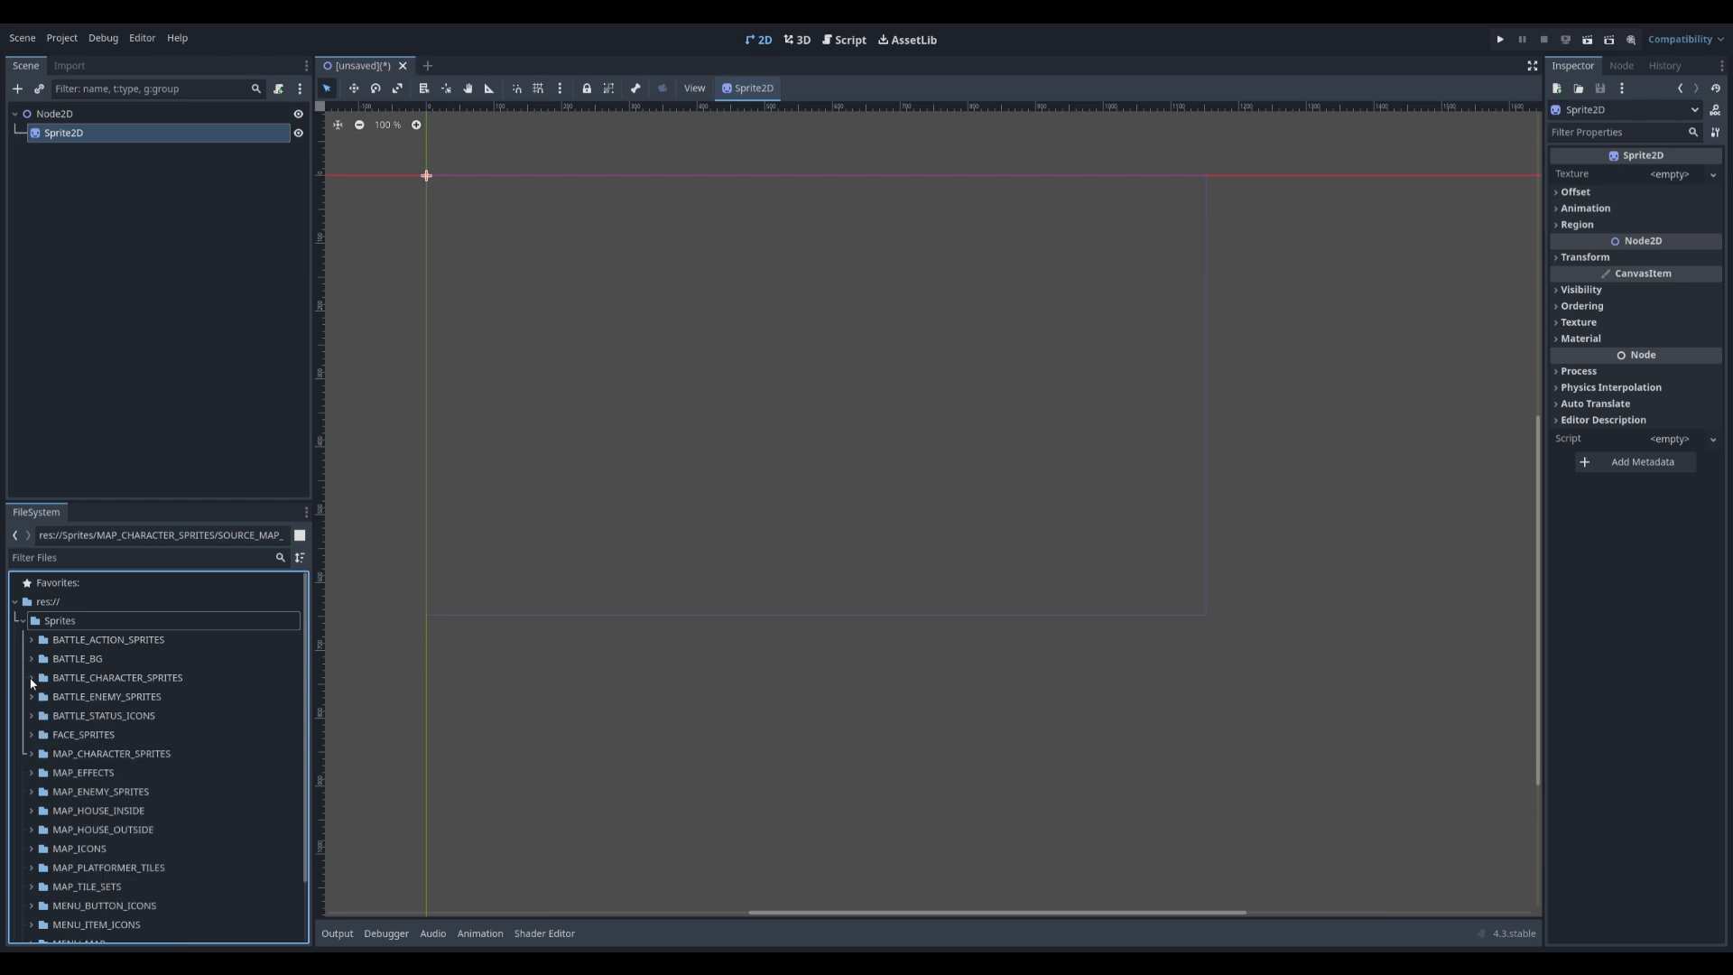
{"action": "left_click", "coordinate": [31, 753]}
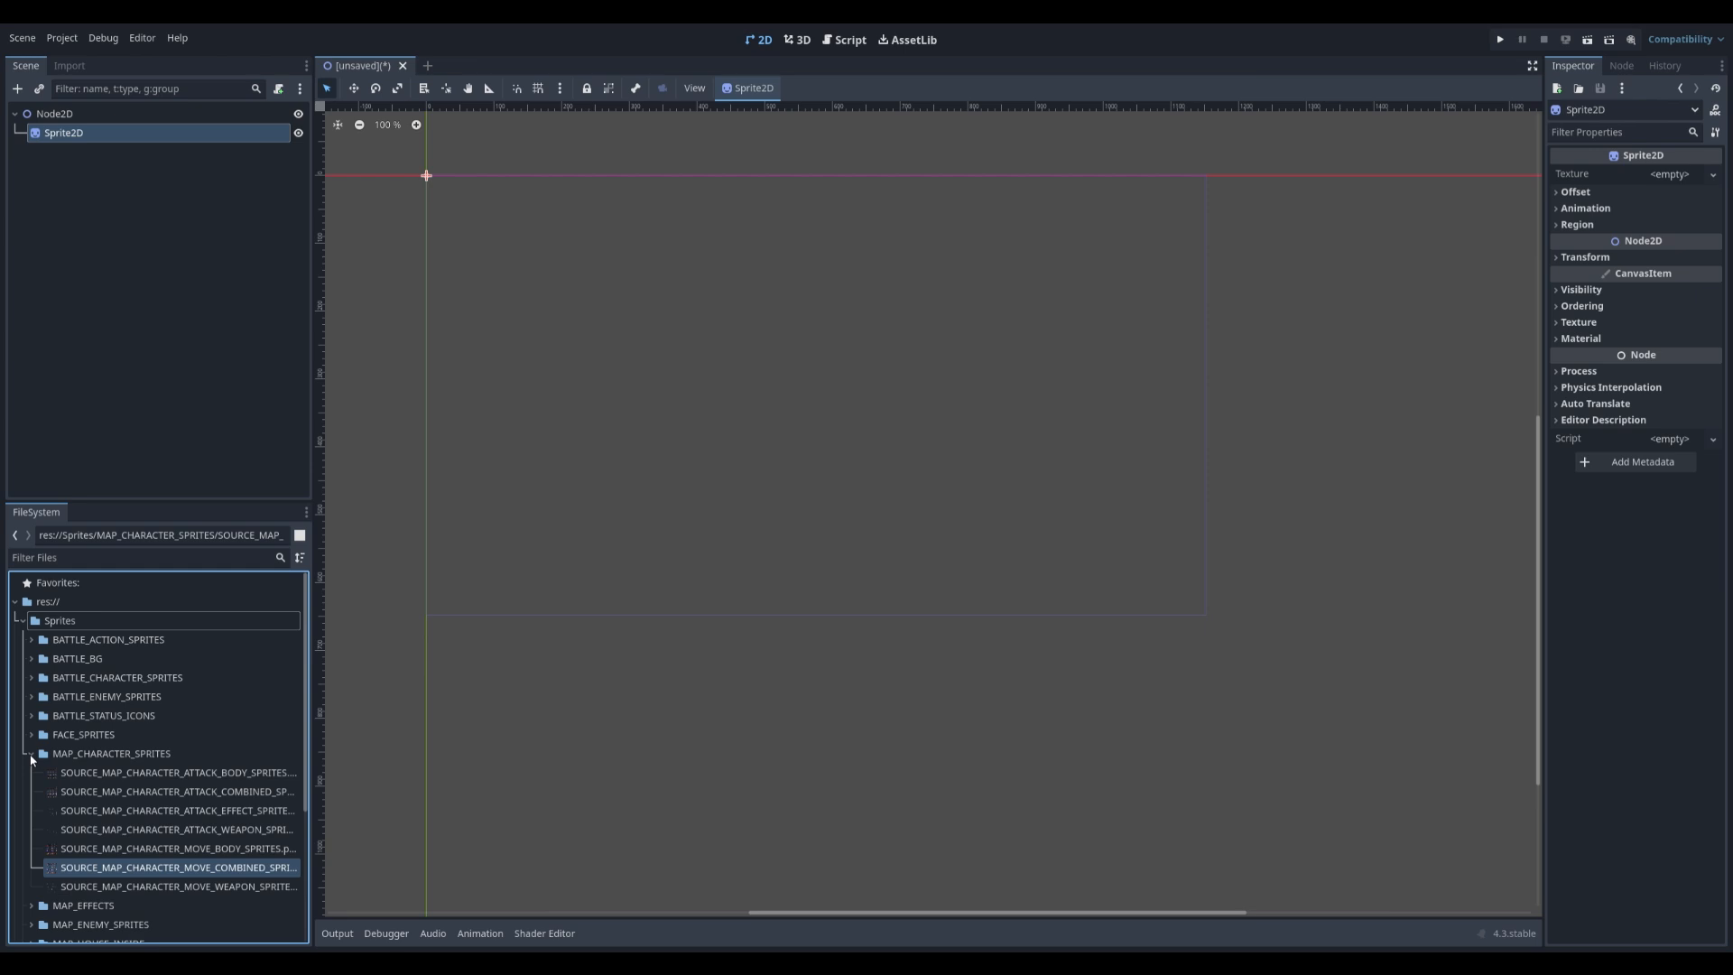
{"action": "left_click_drag", "start_coordinate": [136, 867], "coordinate": [1659, 184]}
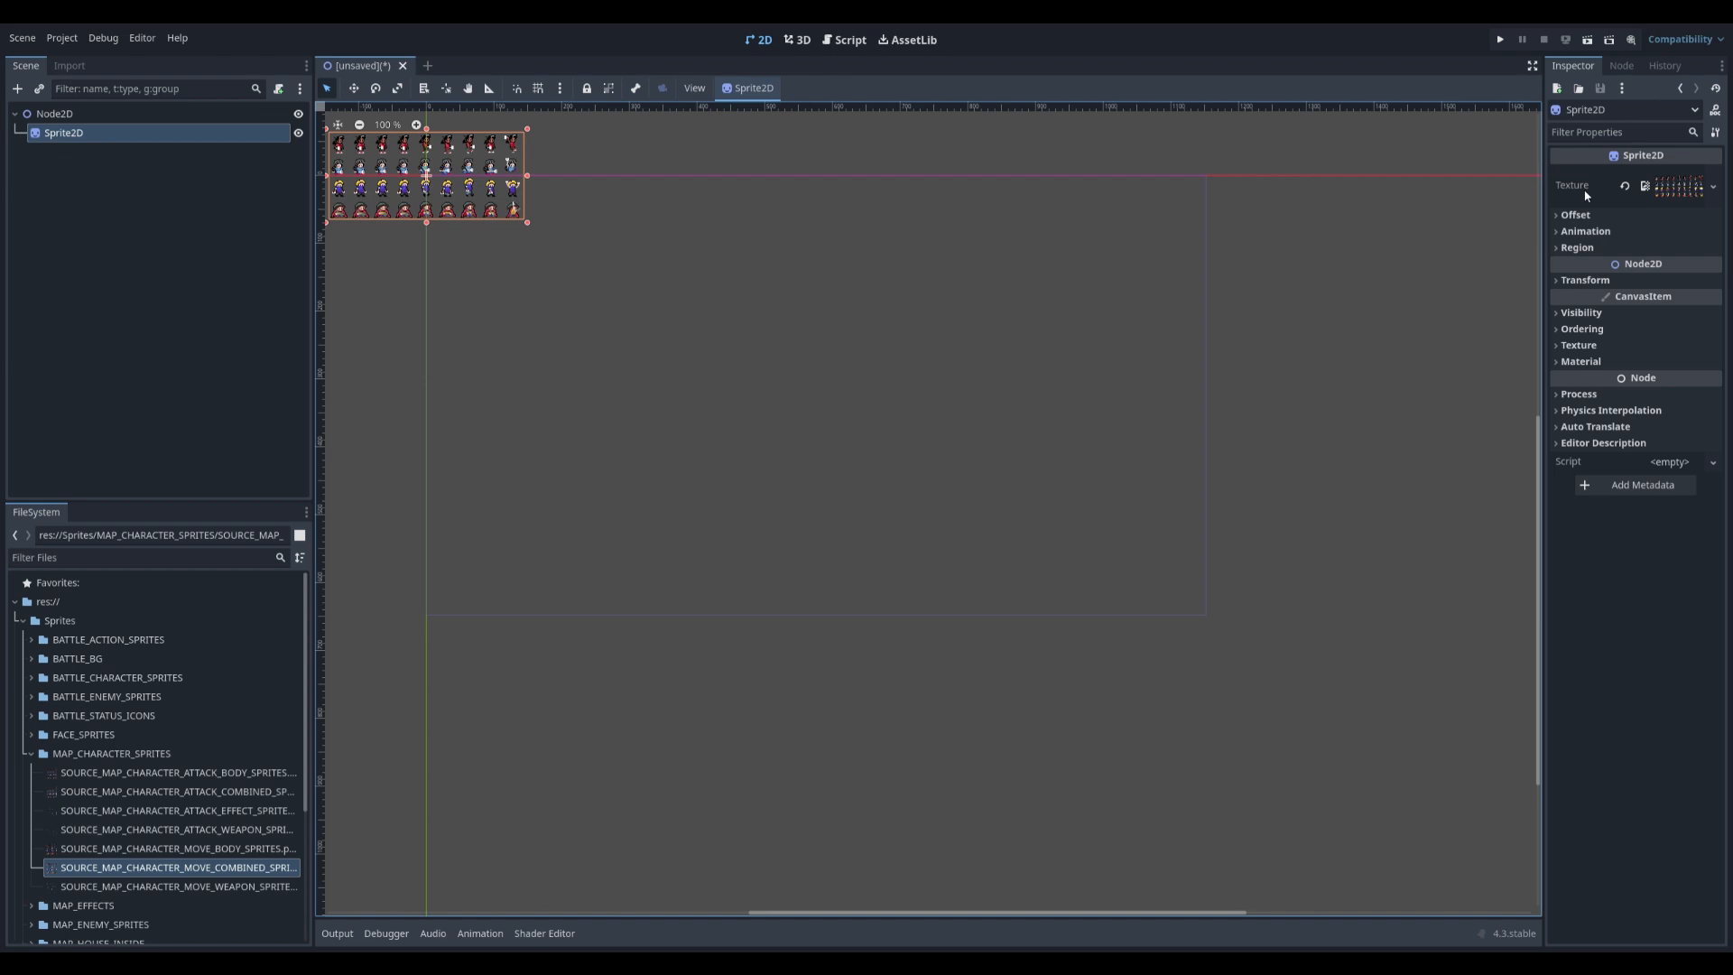
- Set the Sprite2D's Hframes to 9 to match the columns of the character sprite sheet
{"action": "scroll", "coordinate": [426, 172], "scroll_direction": "up", "scroll_amount": 10}
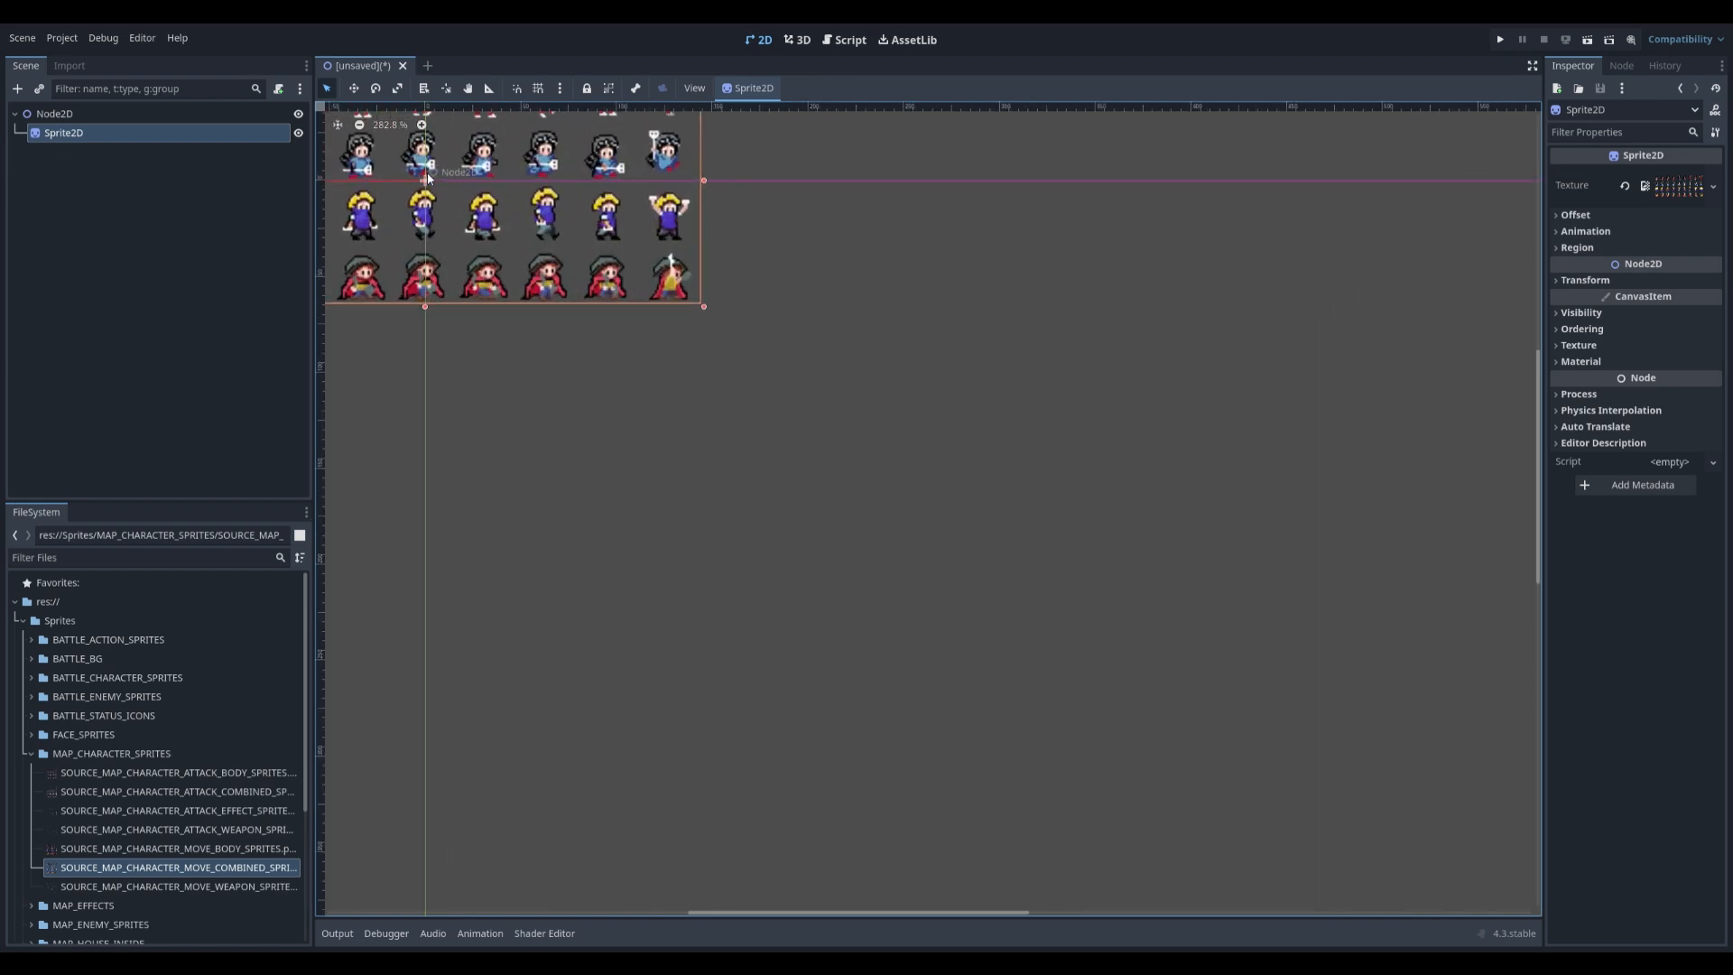
{"action": "scroll", "coordinate": [426, 171], "scroll_direction": "up", "scroll_amount": 1}
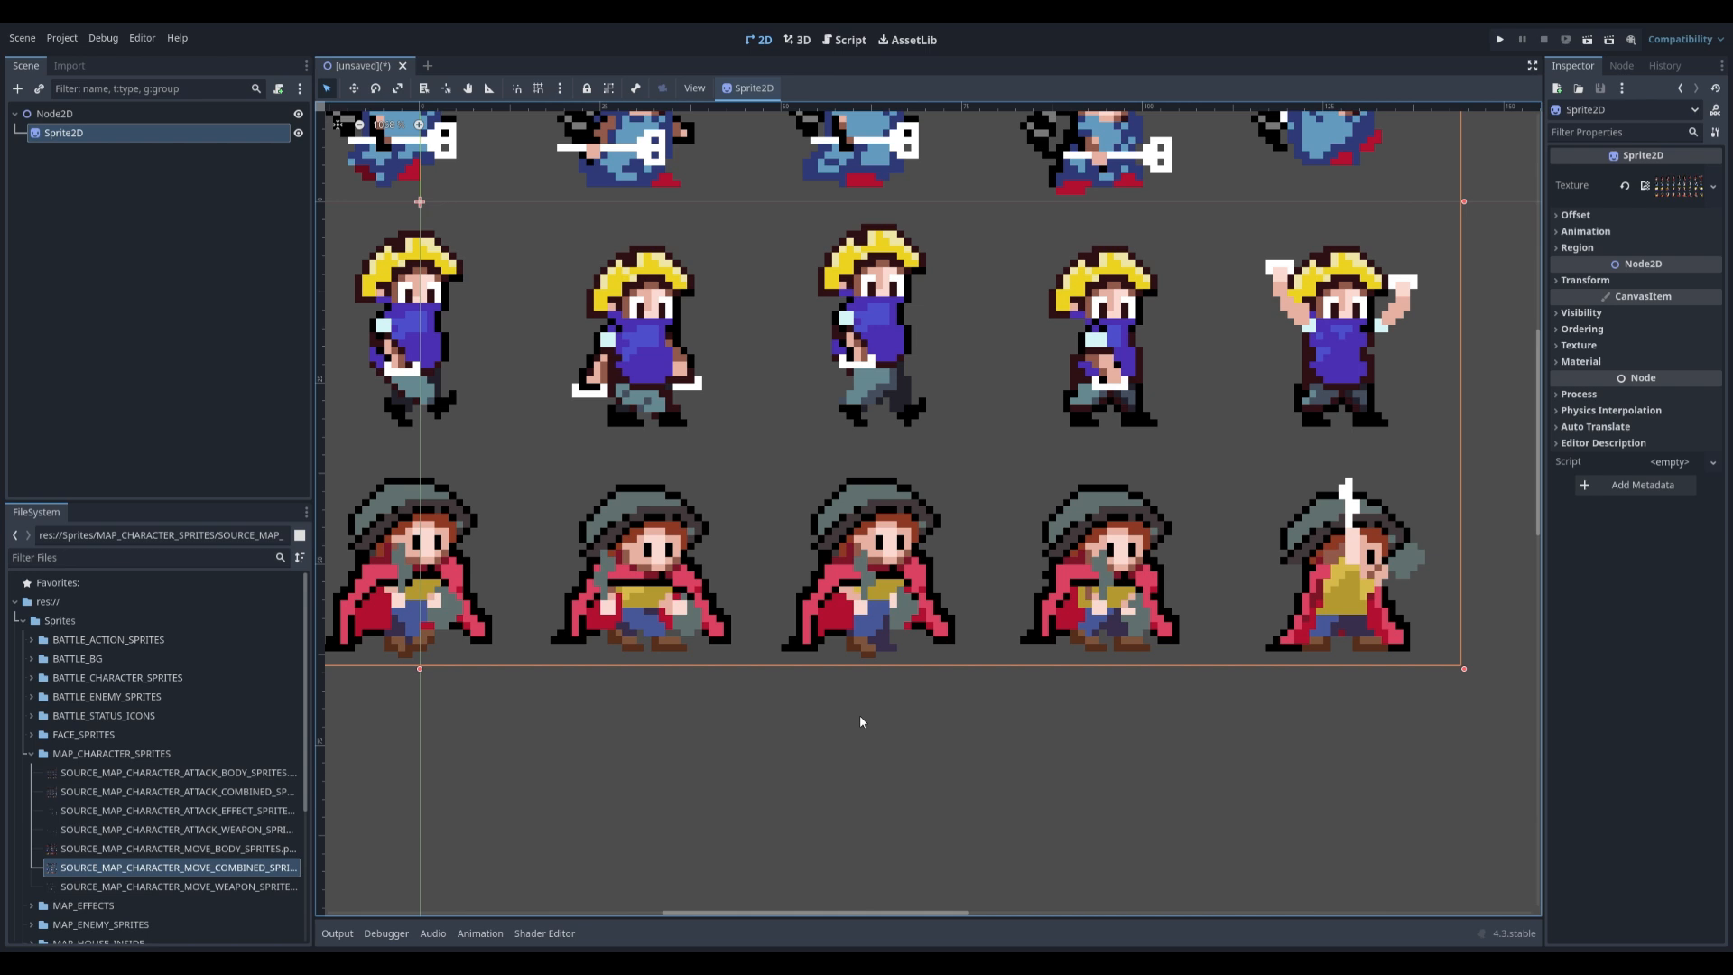
{"action": "scroll", "coordinate": [793, 691], "scroll_direction": "down", "scroll_amount": 5}
{"action": "scroll", "coordinate": [762, 419], "scroll_direction": "up", "scroll_amount": 1}
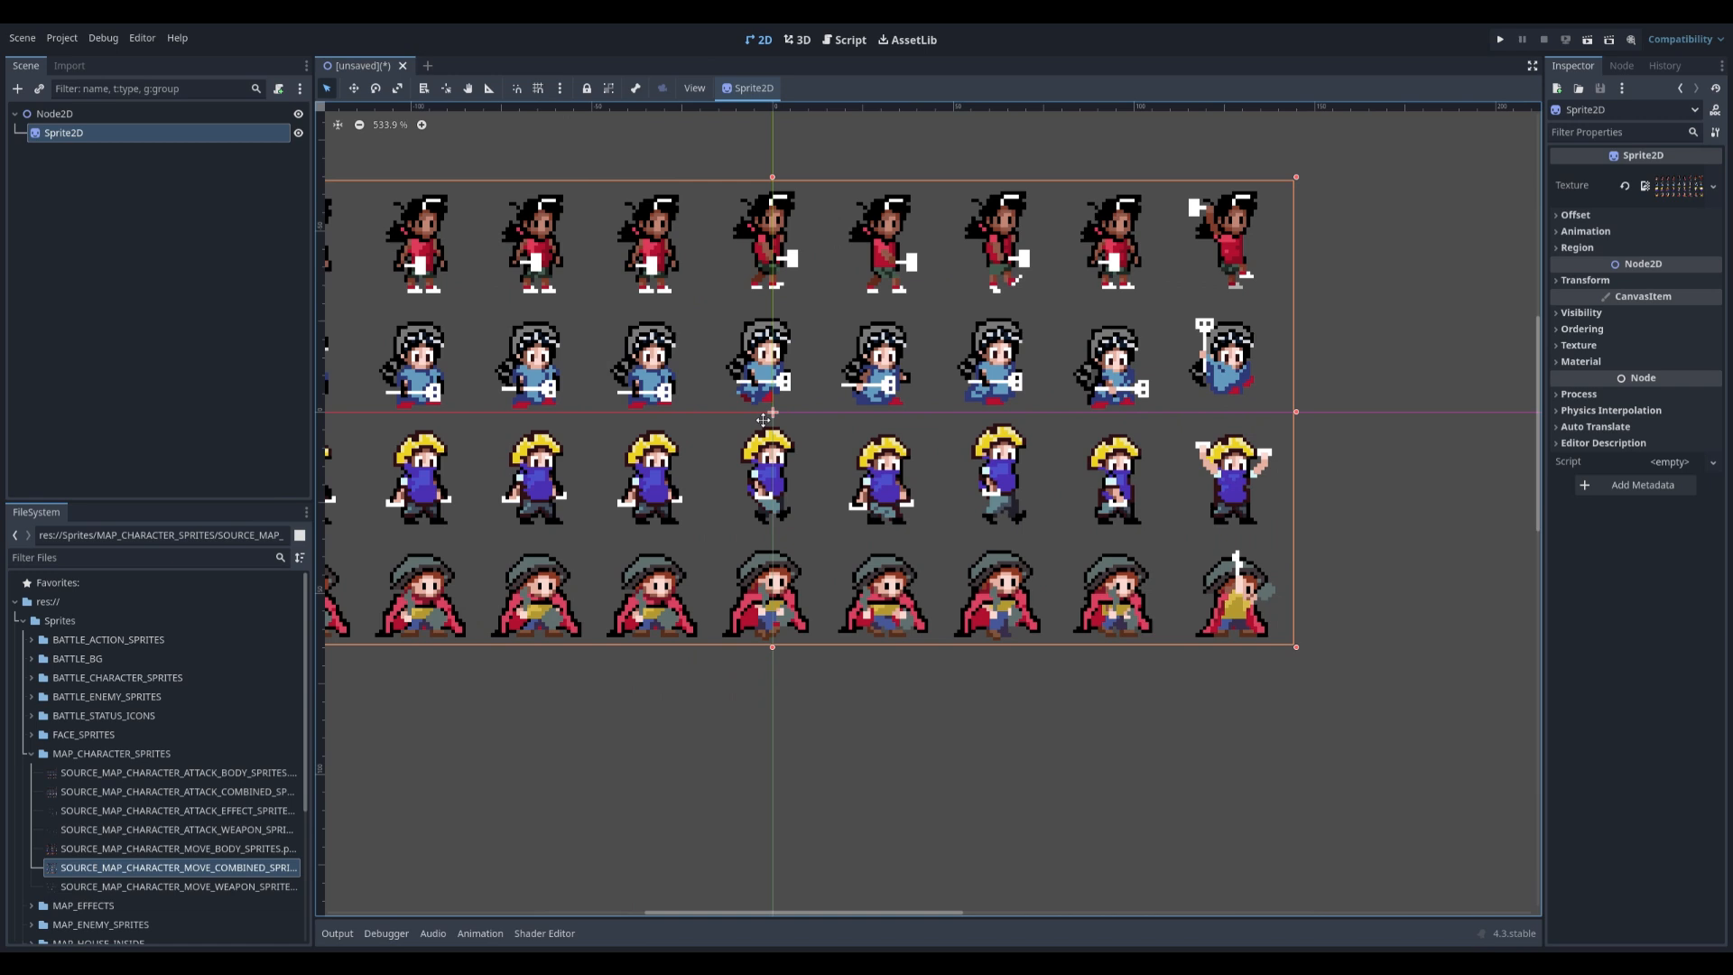
{"action": "middle_click_drag", "start_coordinate": [763, 419], "coordinate": [777, 419]}
{"action": "left_click", "coordinate": [66, 132]}
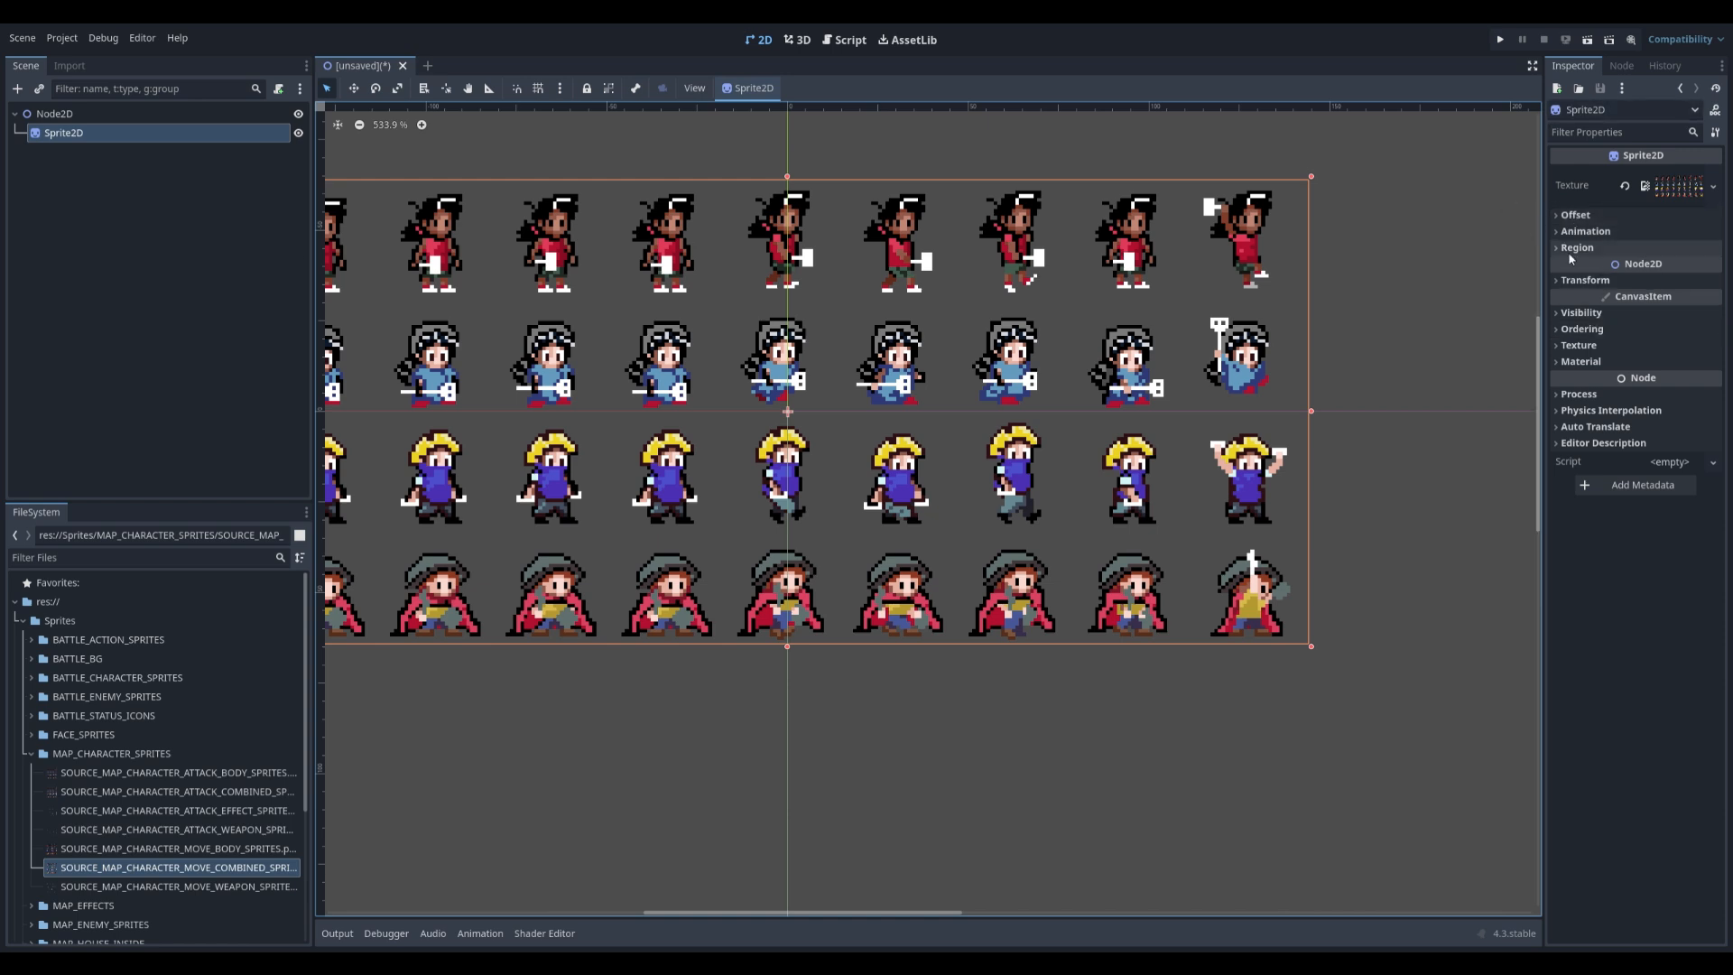
{"action": "left_click", "coordinate": [1554, 231]}
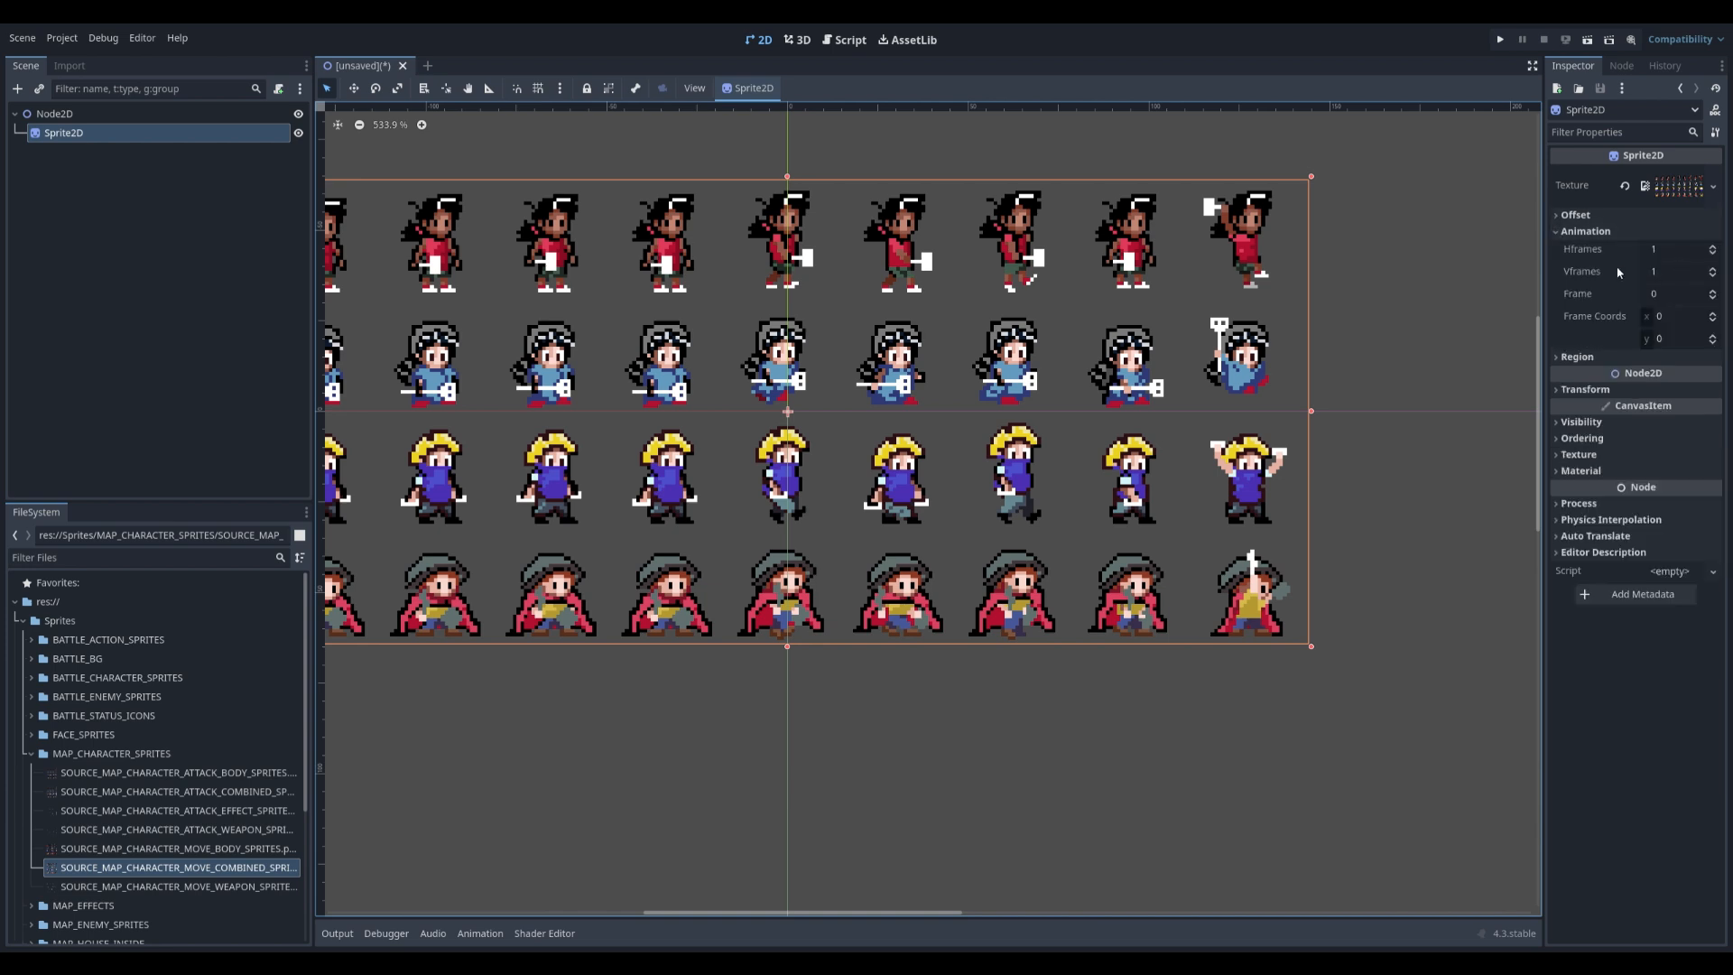
{"action": "scroll", "coordinate": [1011, 372], "scroll_direction": "down", "scroll_amount": 1}
{"action": "scroll", "coordinate": [1011, 372], "scroll_direction": "down", "scroll_amount": 1}
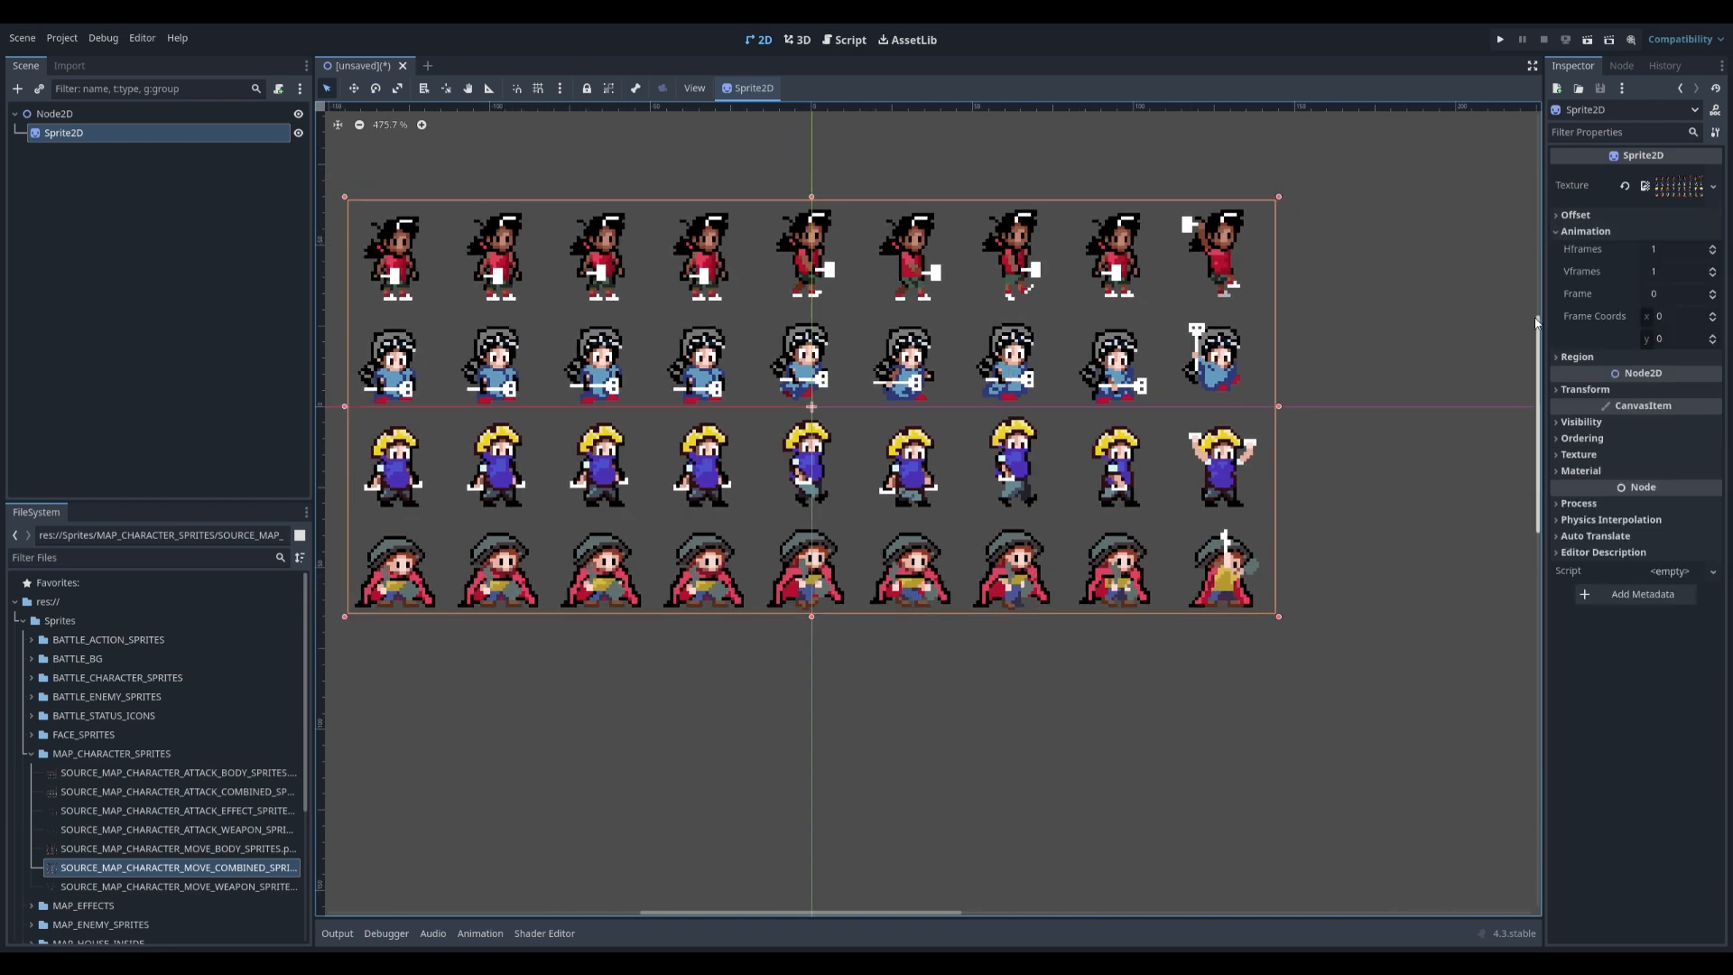
{"action": "left_click", "coordinate": [1714, 246]}
{"action": "left_click", "coordinate": [1713, 247]}
{"action": "left_click", "coordinate": [1714, 246]}
{"action": "left_click", "coordinate": [1714, 246]}
{"action": "left_click", "coordinate": [1713, 246]}
{"action": "left_click", "coordinate": [1714, 246]}
{"action": "left_click", "coordinate": [1713, 246]}
{"action": "left_click", "coordinate": [1714, 246]}
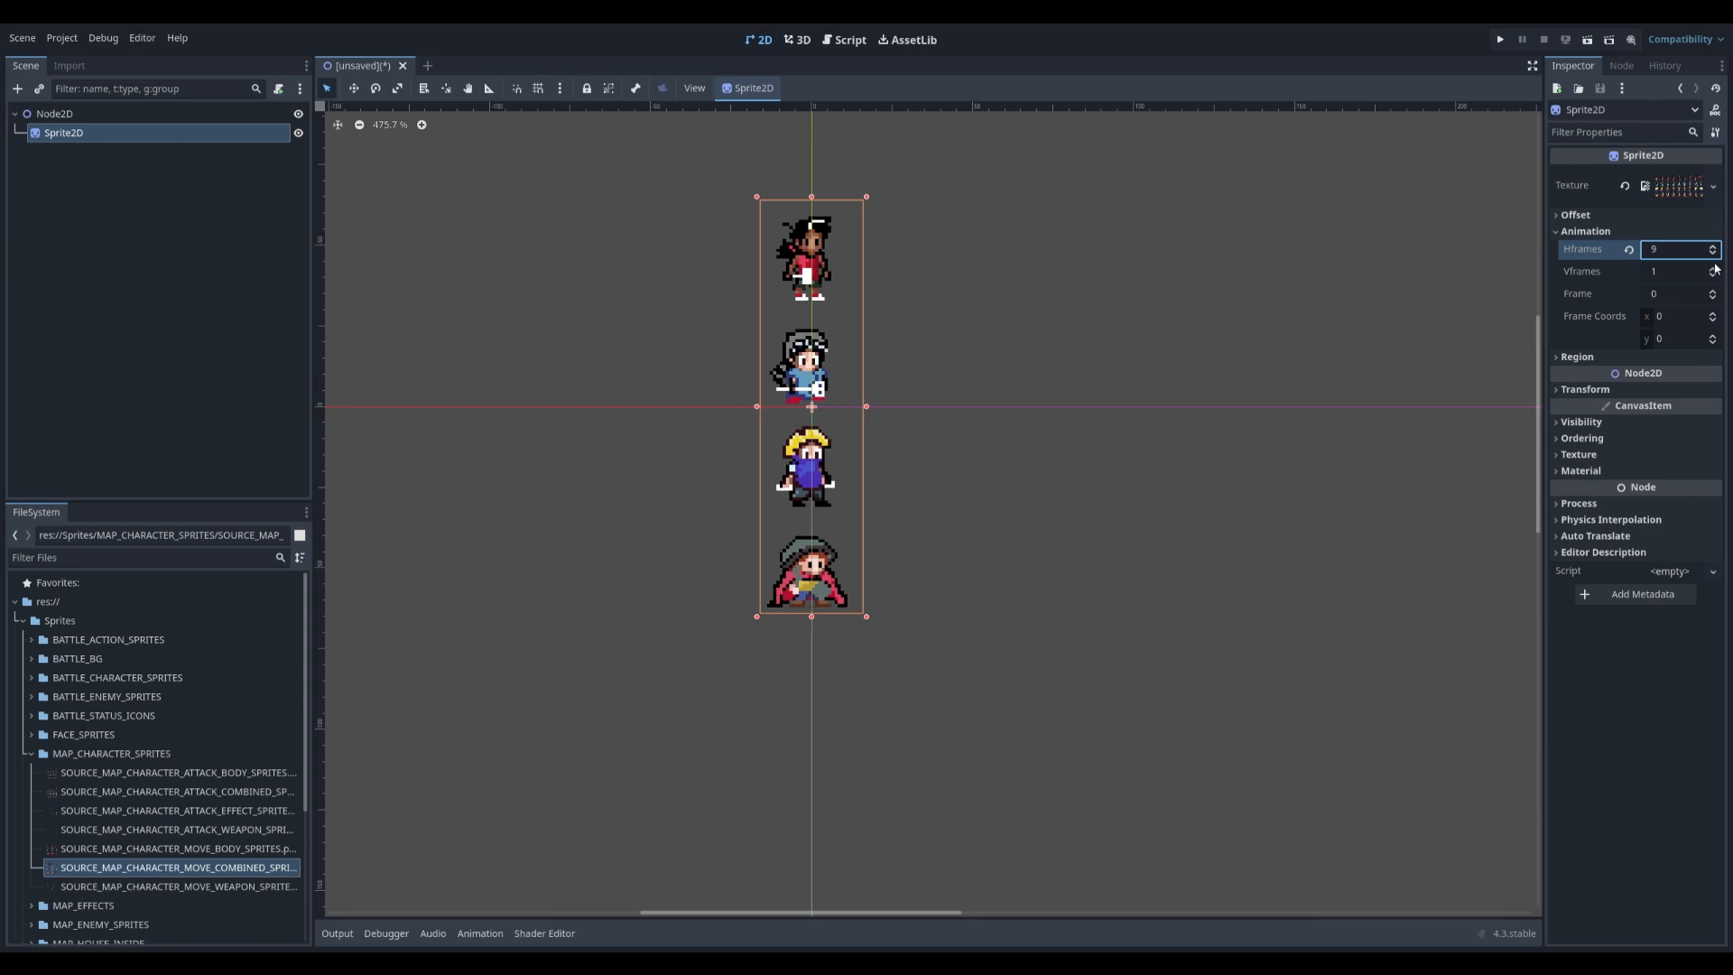
- Set the Sprite2D's Vframes to 4 to match the rows of the sprite sheet
{"action": "left_click", "coordinate": [1714, 268]}
{"action": "left_click", "coordinate": [1714, 268]}
{"action": "left_click", "coordinate": [1714, 268]}
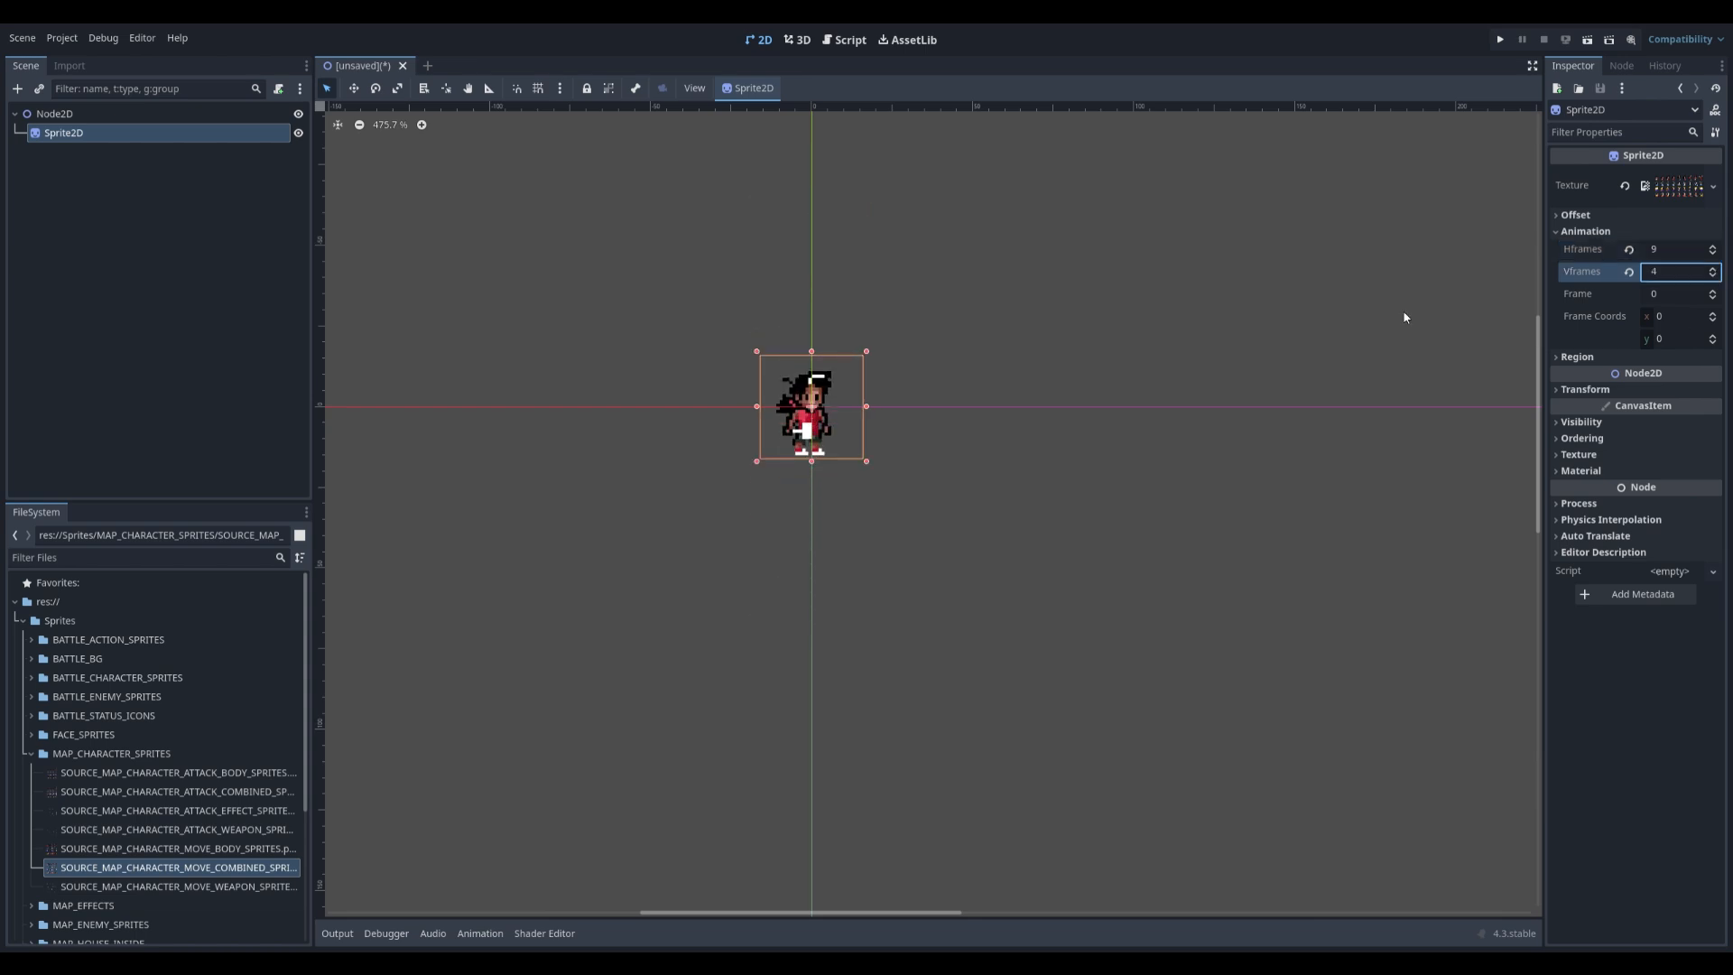
- Add an AnimatedSprite2D node under Node2D, give it a new SpriteFrames resource and open that resource for editing
{"action": "left_click", "coordinate": [146, 196]}
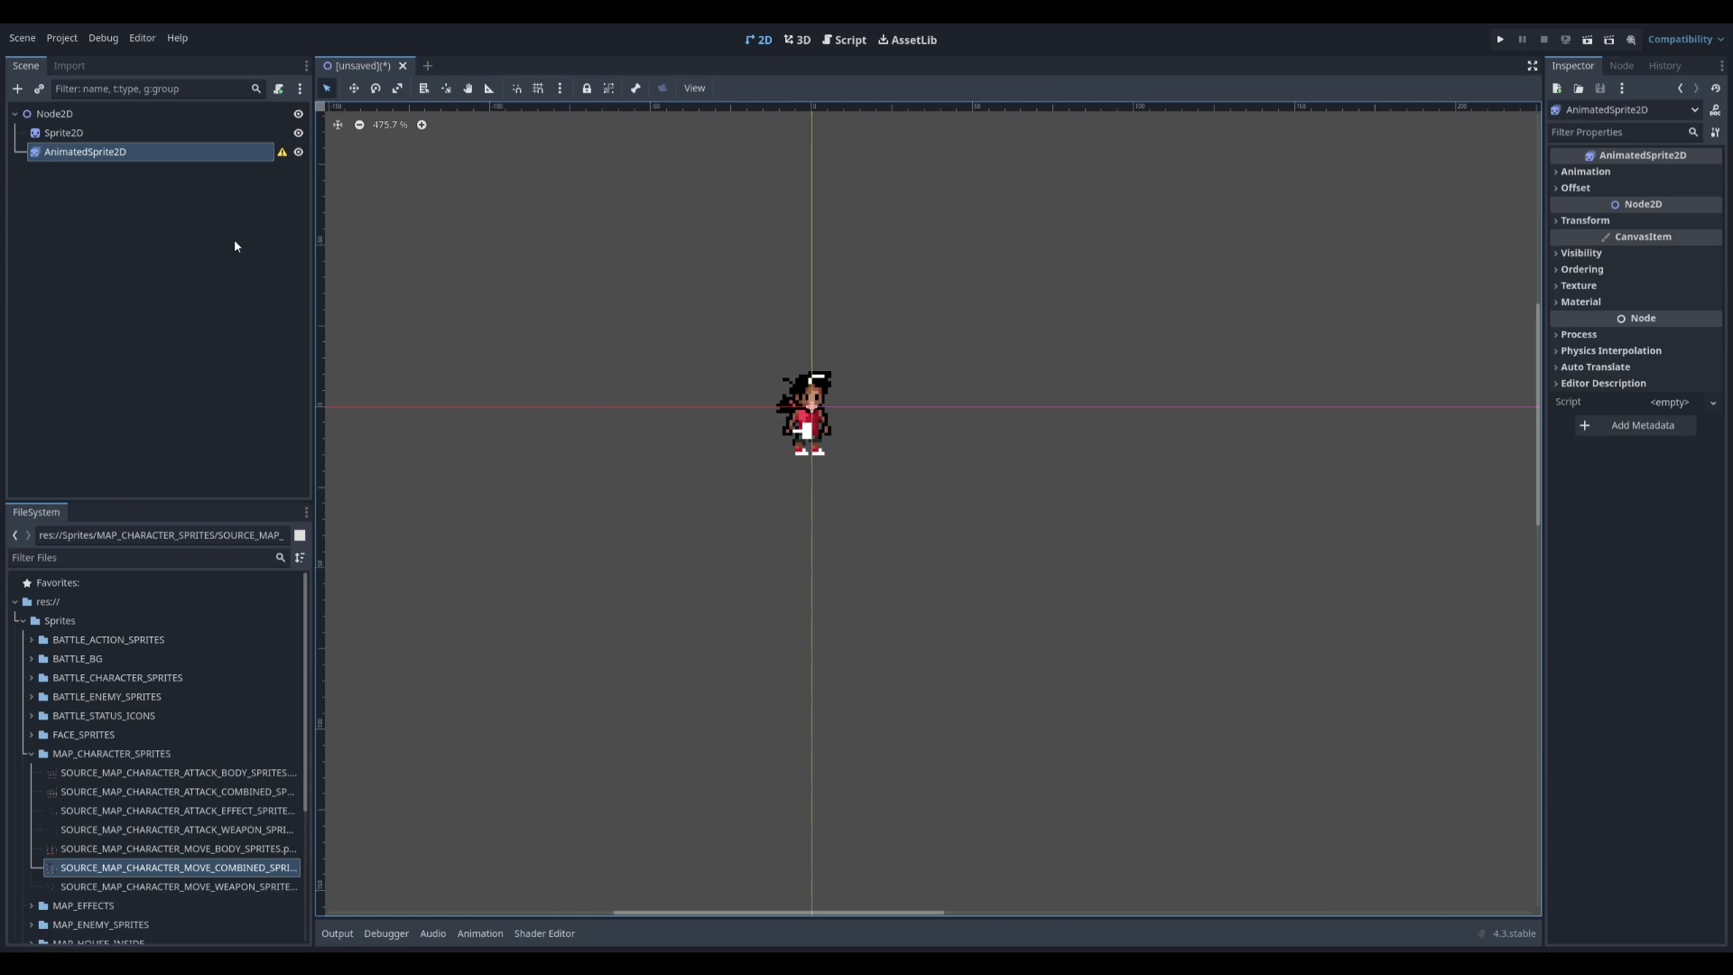
{"action": "mouse_move", "coordinate": [181, 868]}
{"action": "left_mouse_down"}
{"action": "mouse_move", "coordinate": [328, 858]}
{"action": "mouse_move", "coordinate": [889, 531]}
{"action": "mouse_move", "coordinate": [327, 849]}
{"action": "mouse_move", "coordinate": [205, 874]}
{"action": "left_mouse_up"}
{"action": "left_click", "coordinate": [1556, 171]}
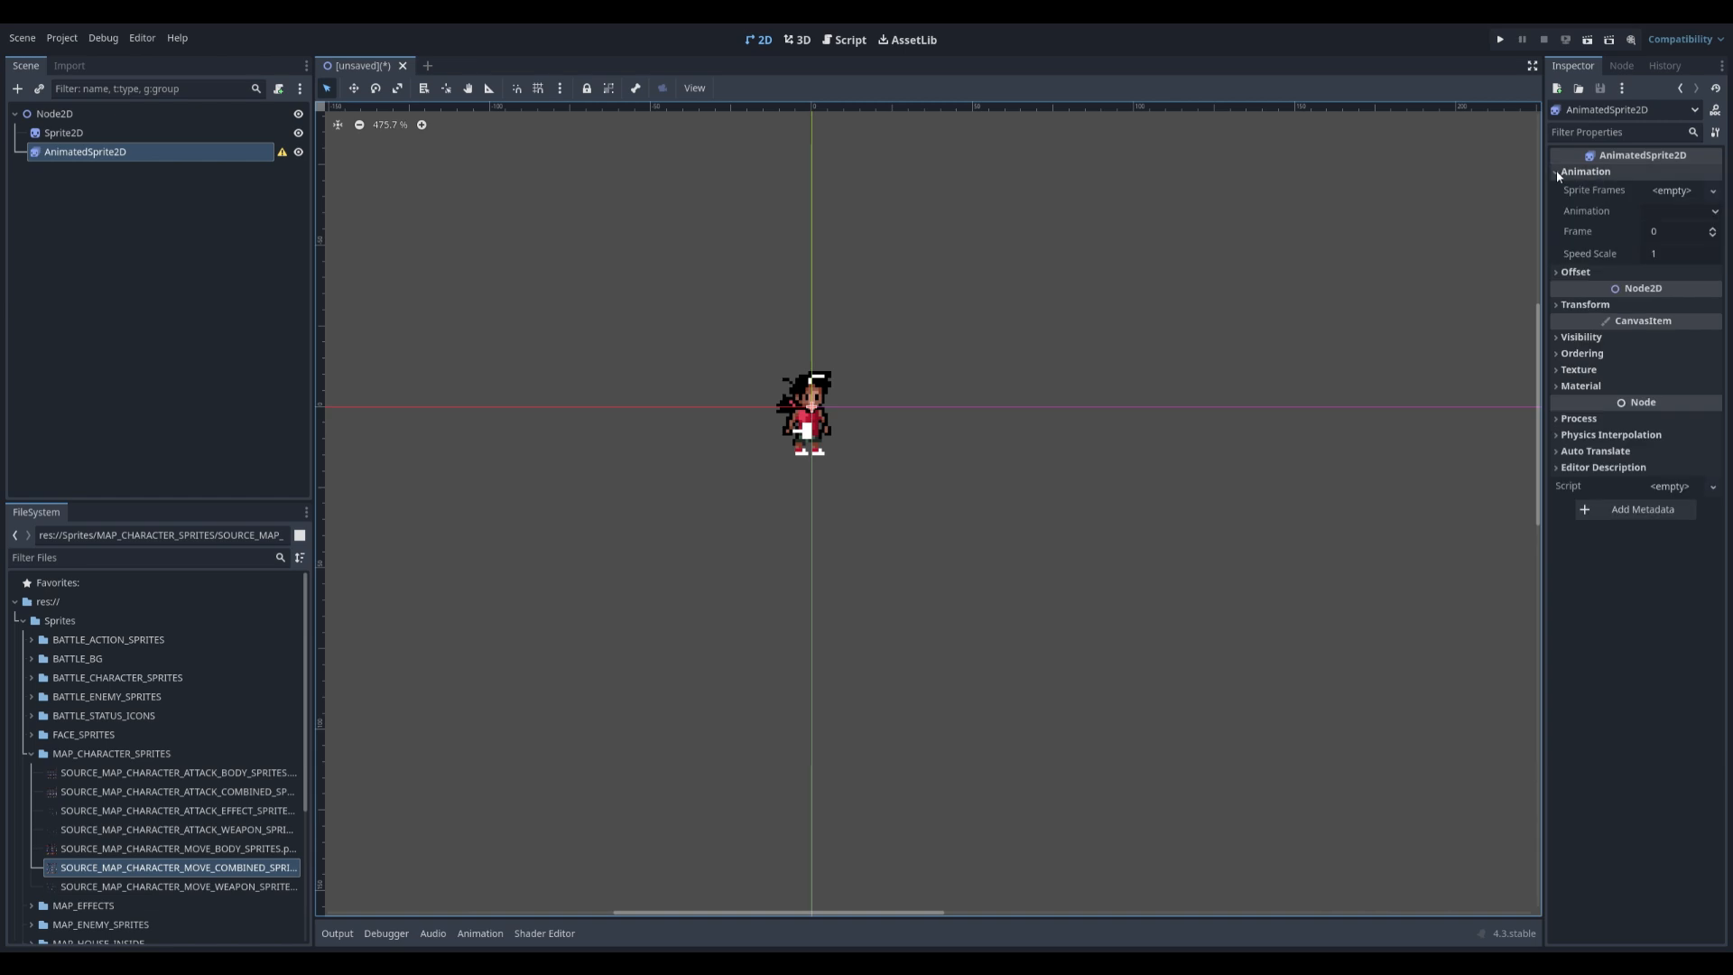
{"action": "left_click", "coordinate": [1672, 191]}
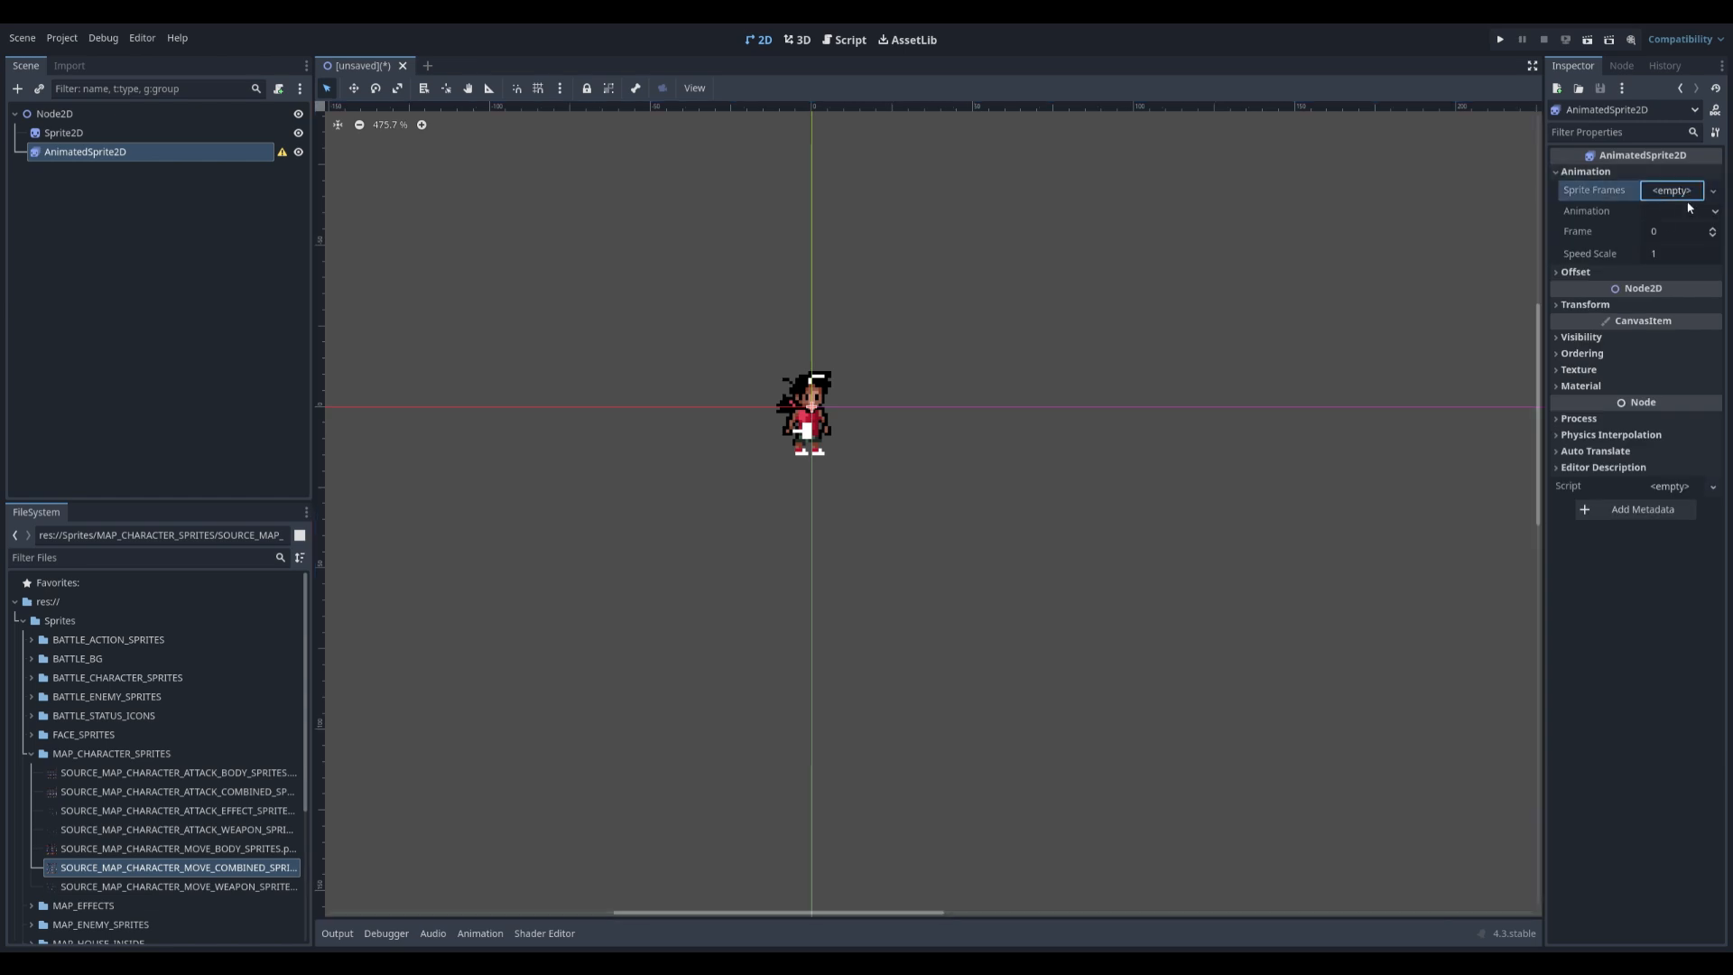
{"action": "left_click", "coordinate": [1671, 213]}
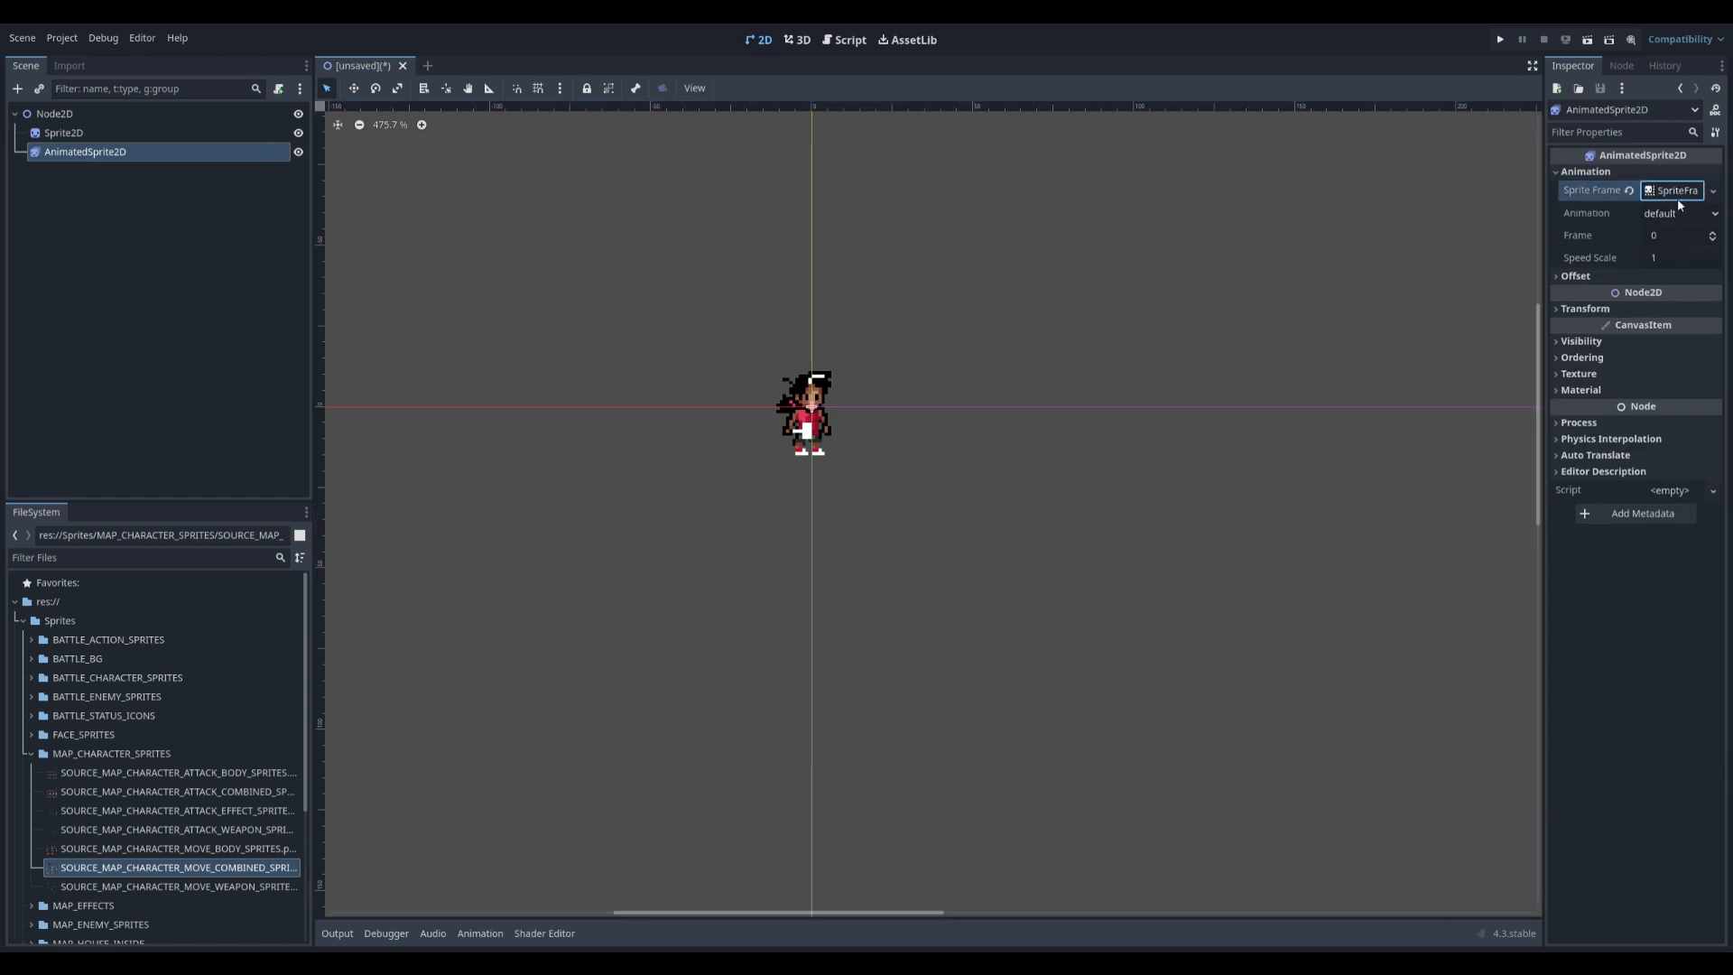
{"action": "left_click", "coordinate": [1675, 191]}
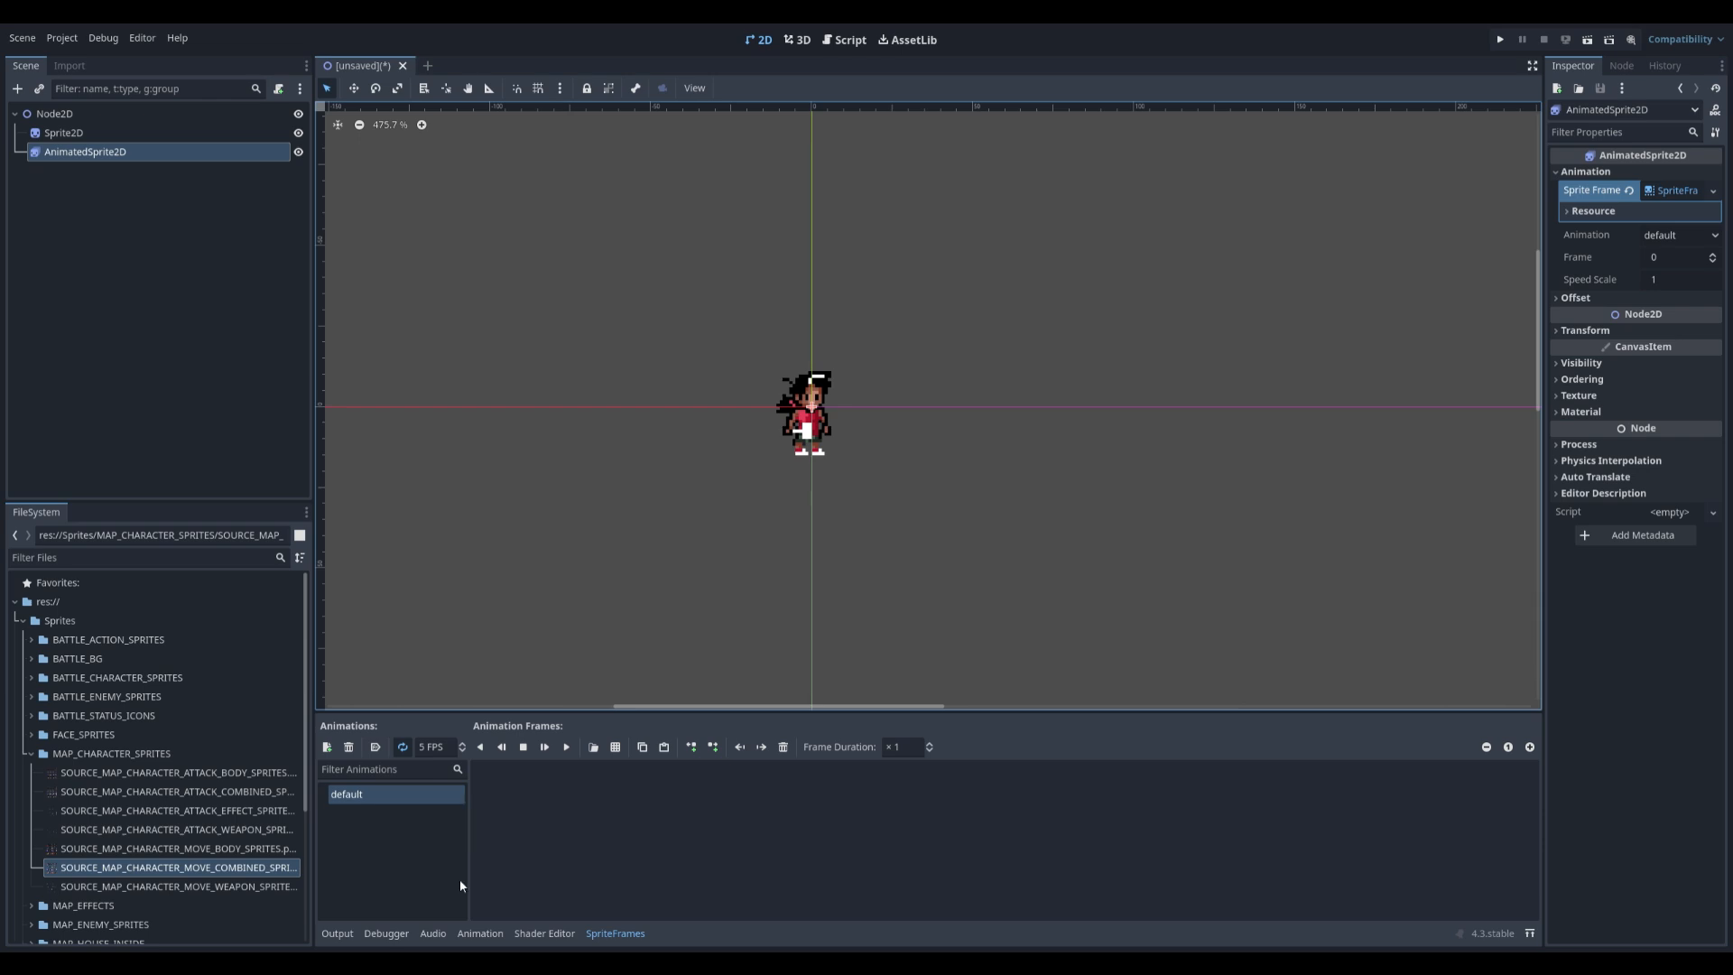
- Rename the AnimatedSprite2D's default animation to idle_right
{"action": "left_click", "coordinate": [363, 798]}
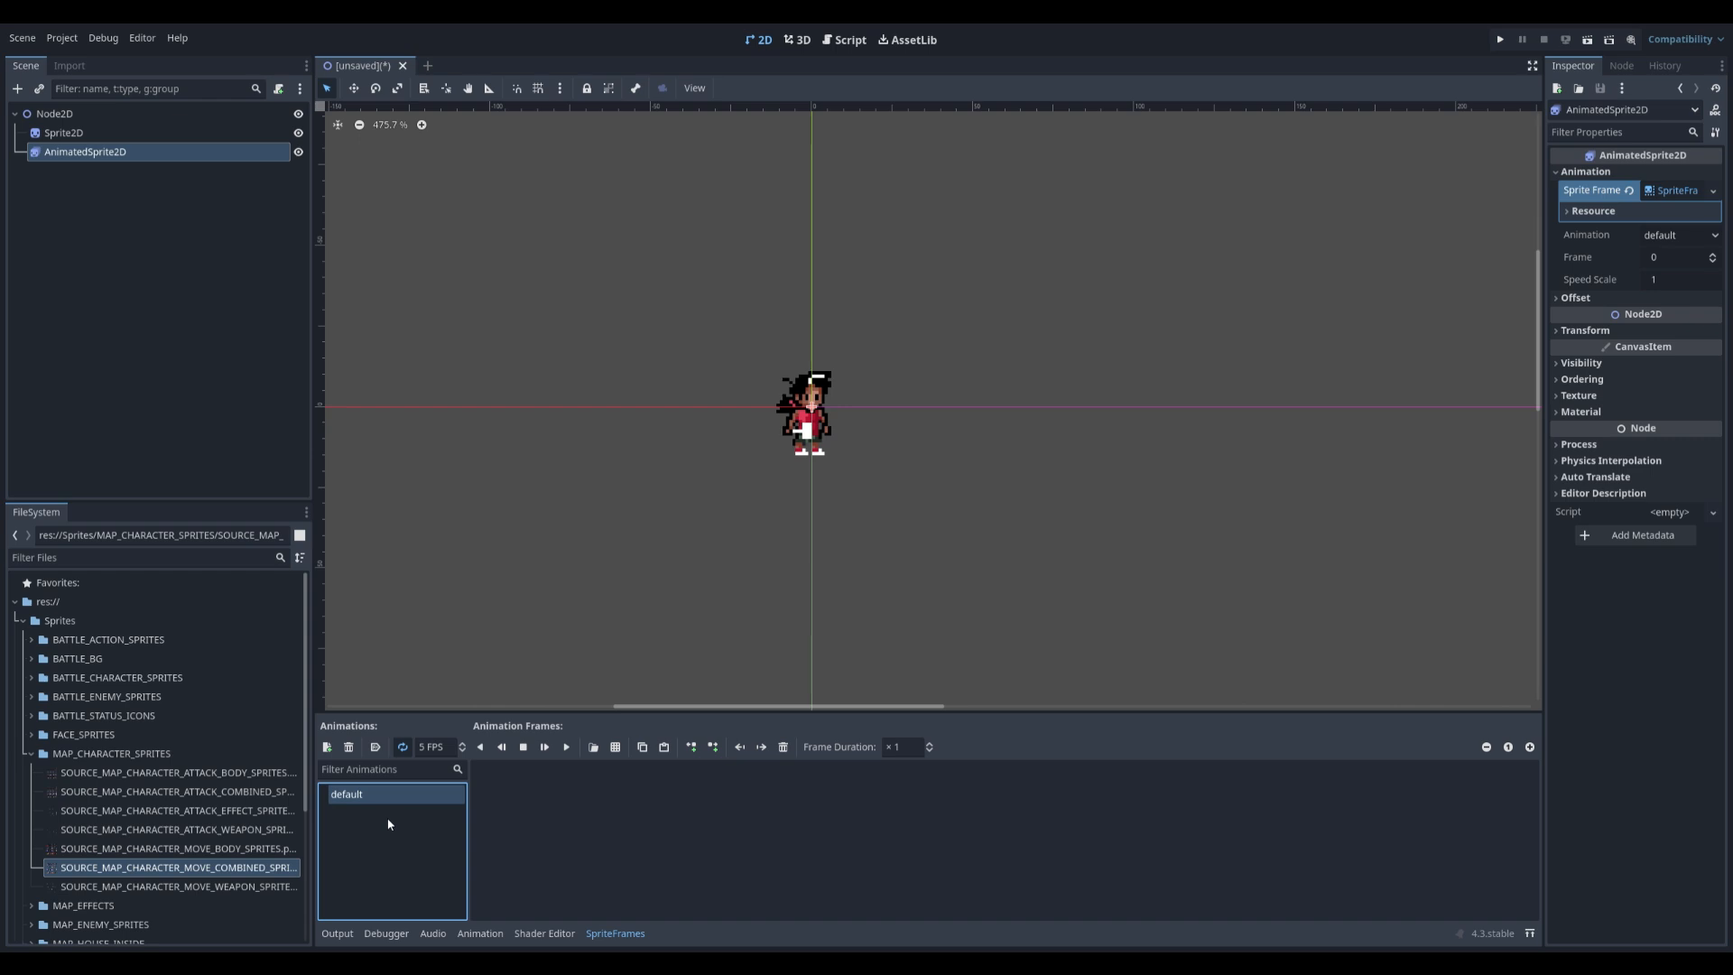
{"action": "type", "text": "idle_right"}
{"action": "key", "text": "Return"}
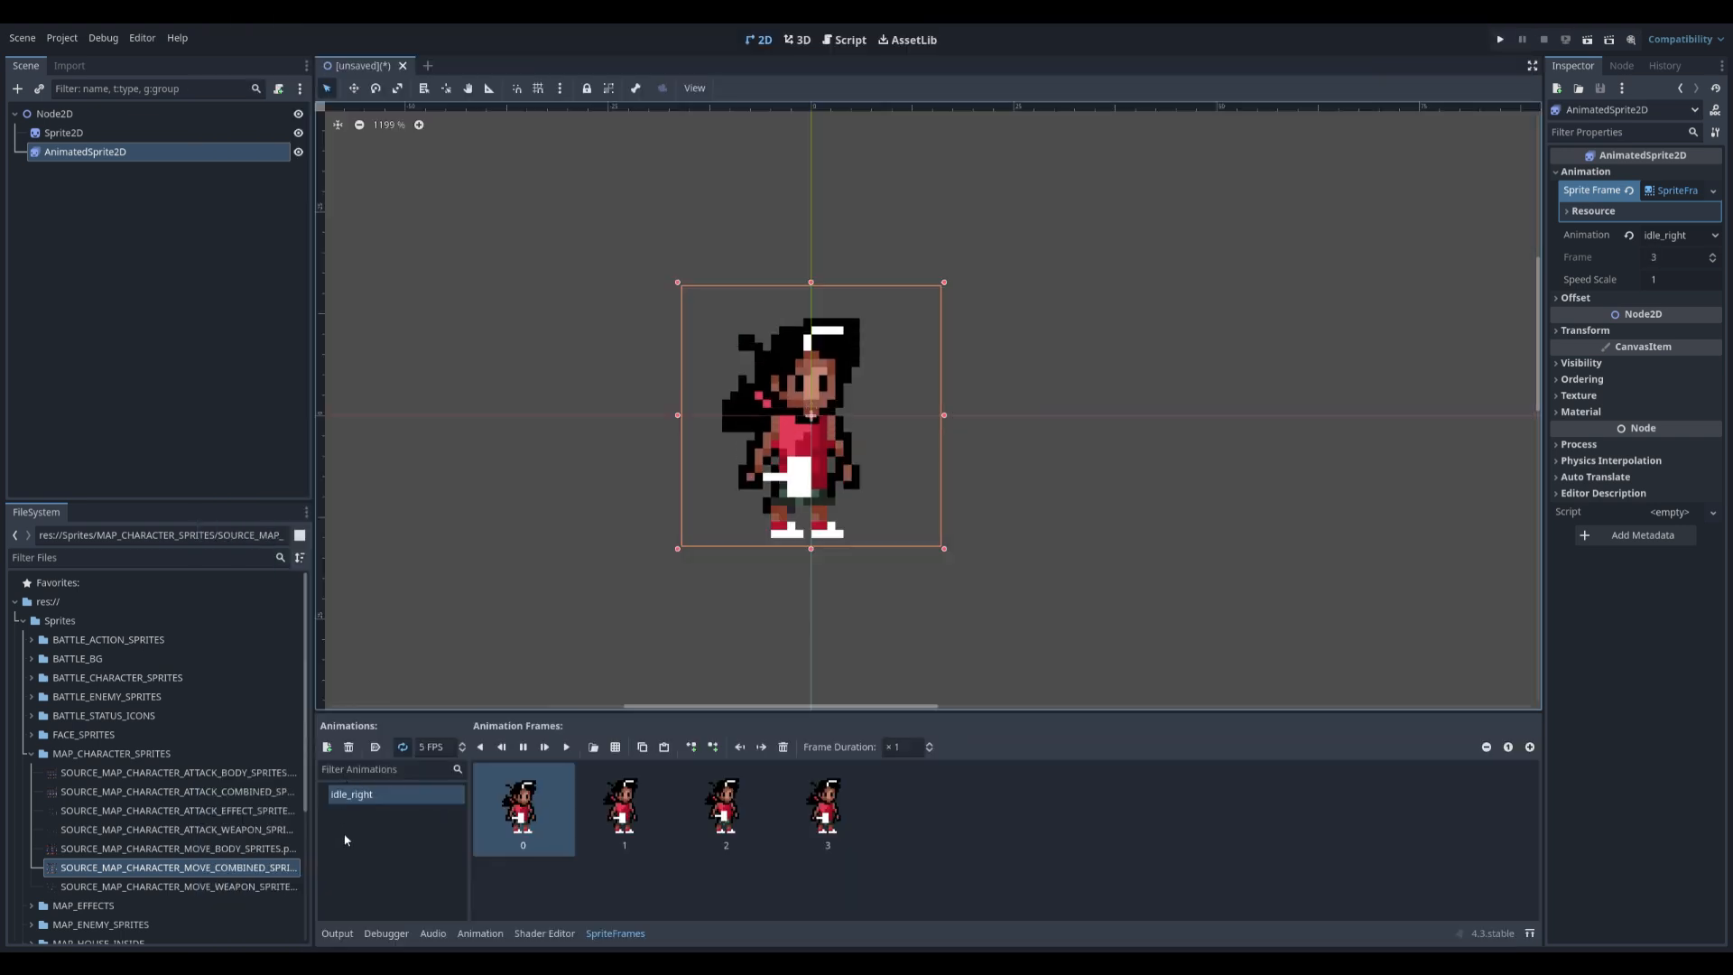
- Create a second animation named walk_right and add the red-shirted character's four walking frames from the sprite sheet
{"action": "left_click", "coordinate": [326, 747]}
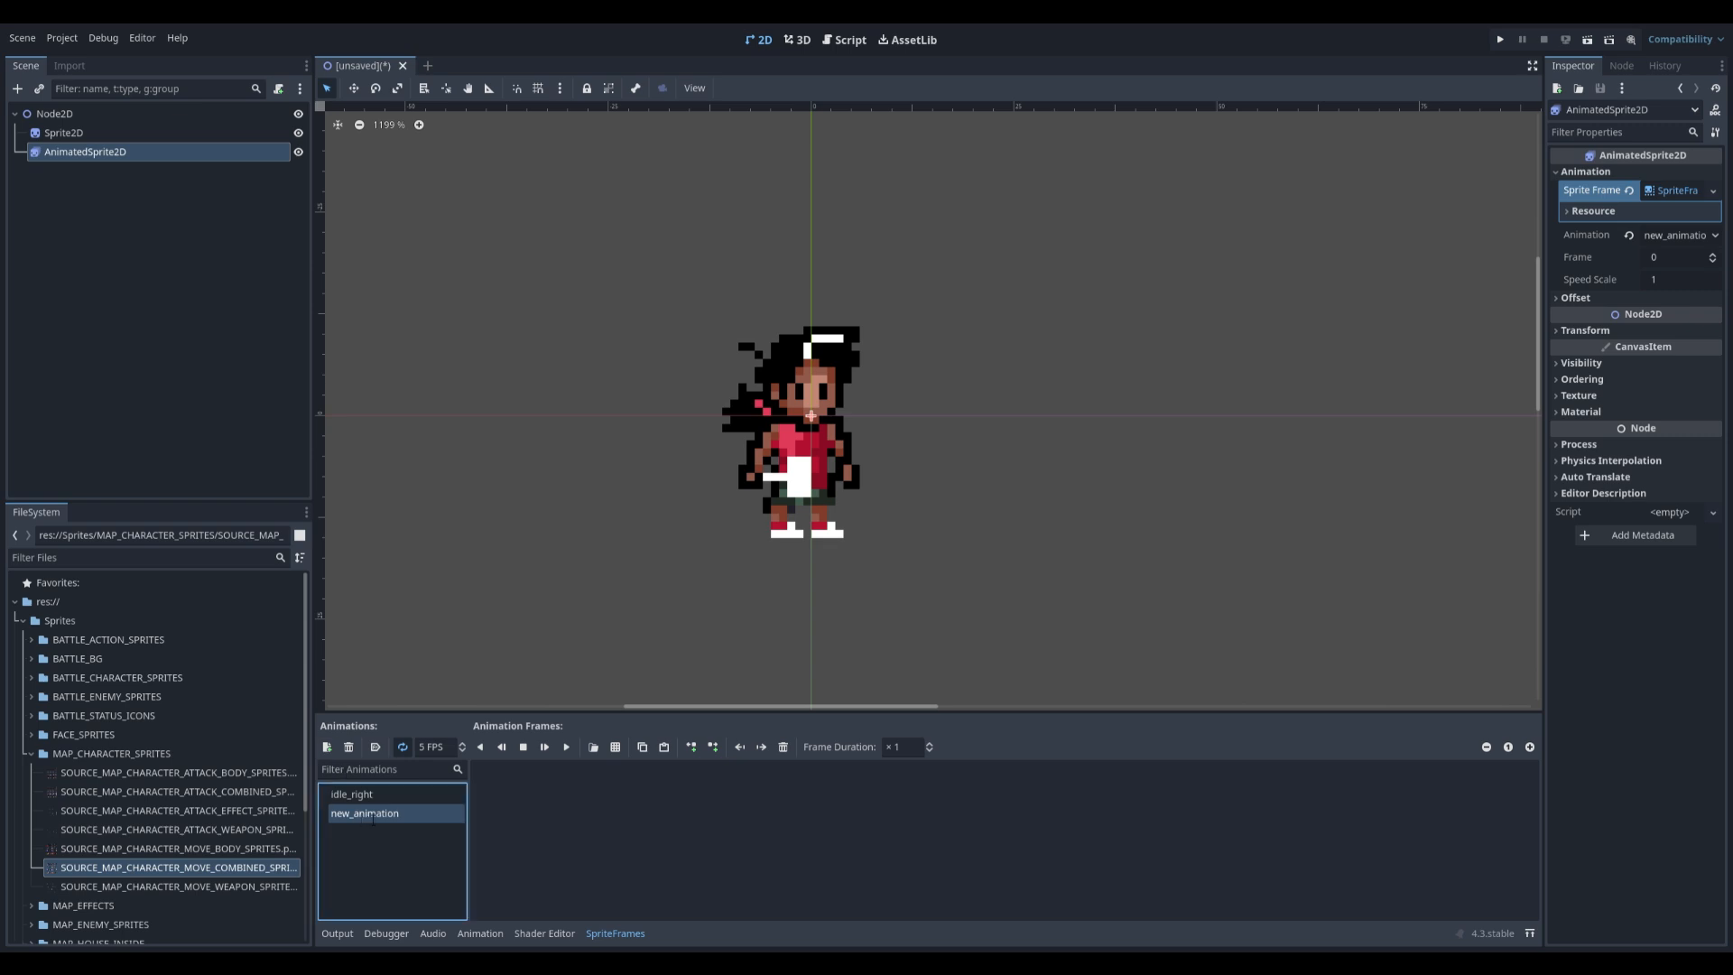
{"action": "type", "text": "walk_right"}
{"action": "key", "text": "Return"}
{"action": "left_click", "coordinate": [614, 746]}
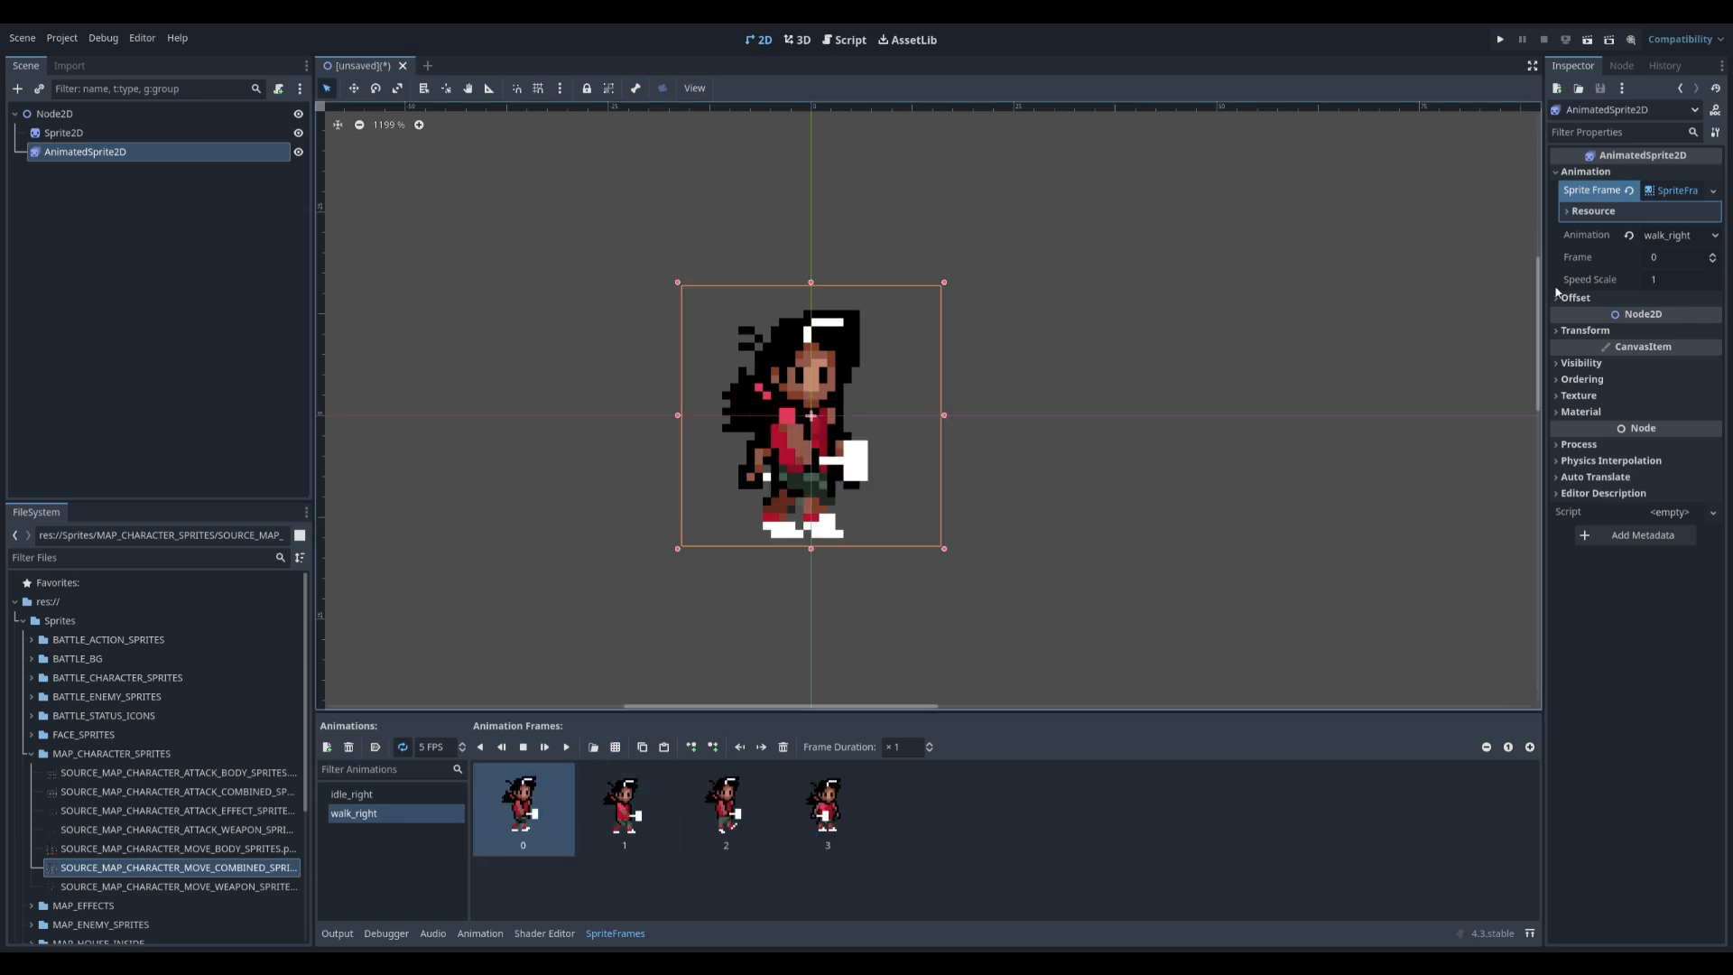
- Preview the walk_right animation with the Sprite2D node hidden, and stop the playback
{"action": "left_click", "coordinate": [566, 746]}
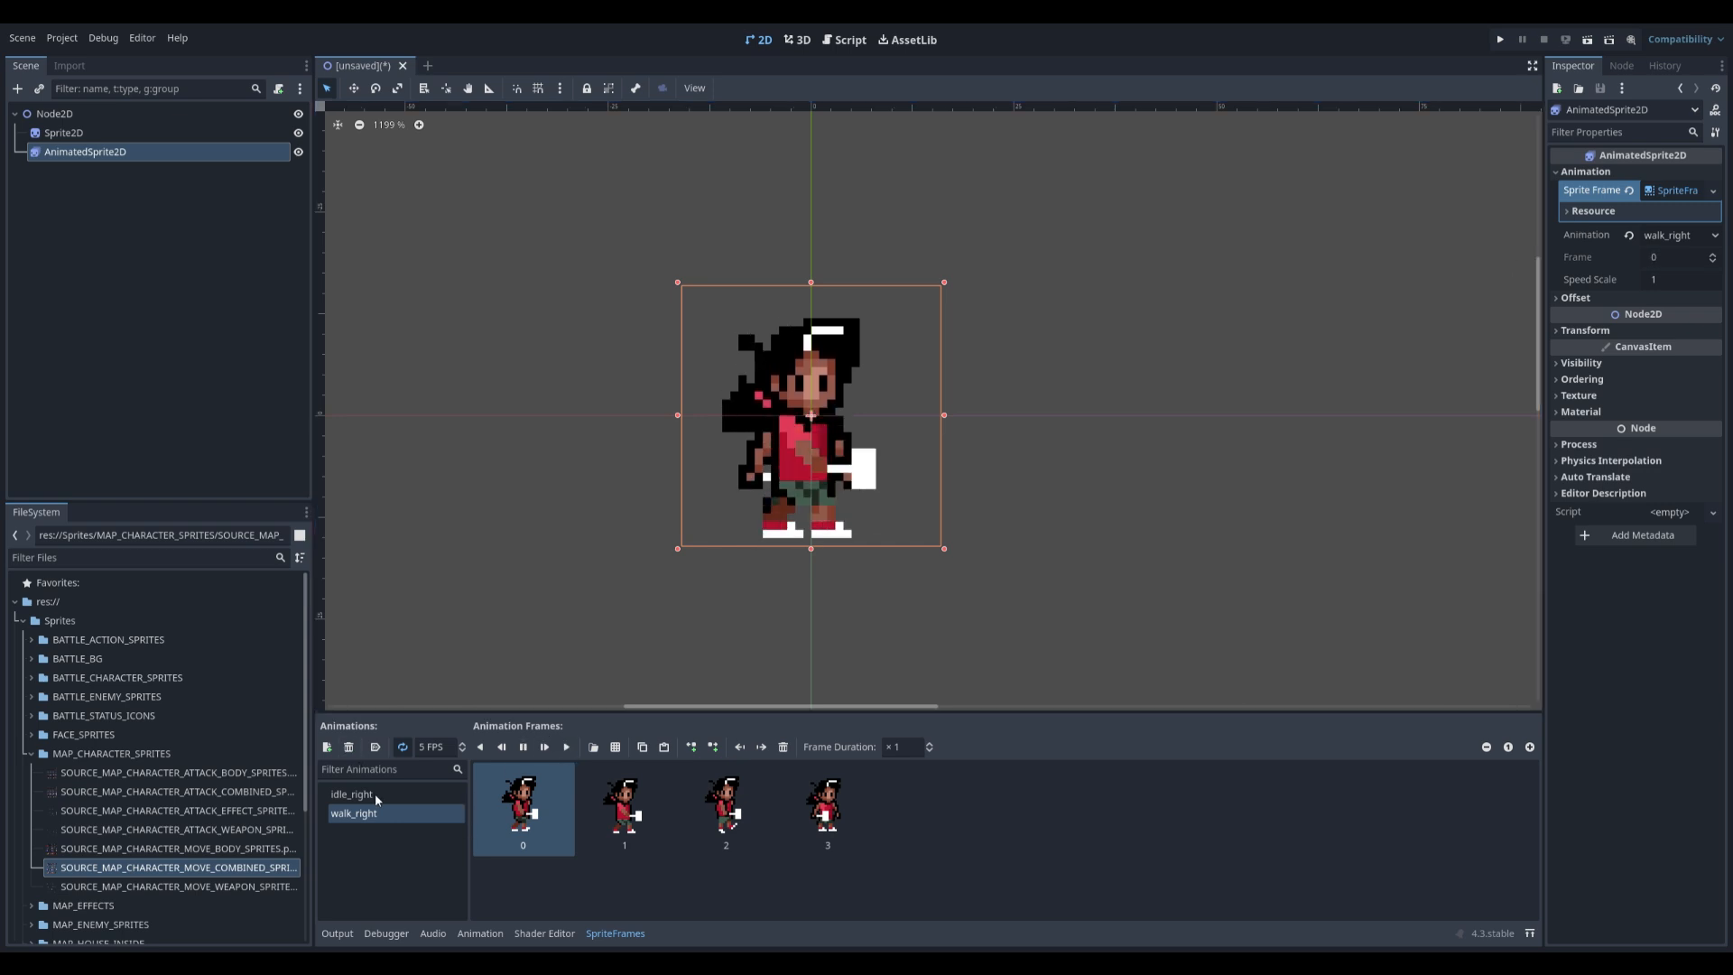
{"action": "left_click", "coordinate": [298, 133]}
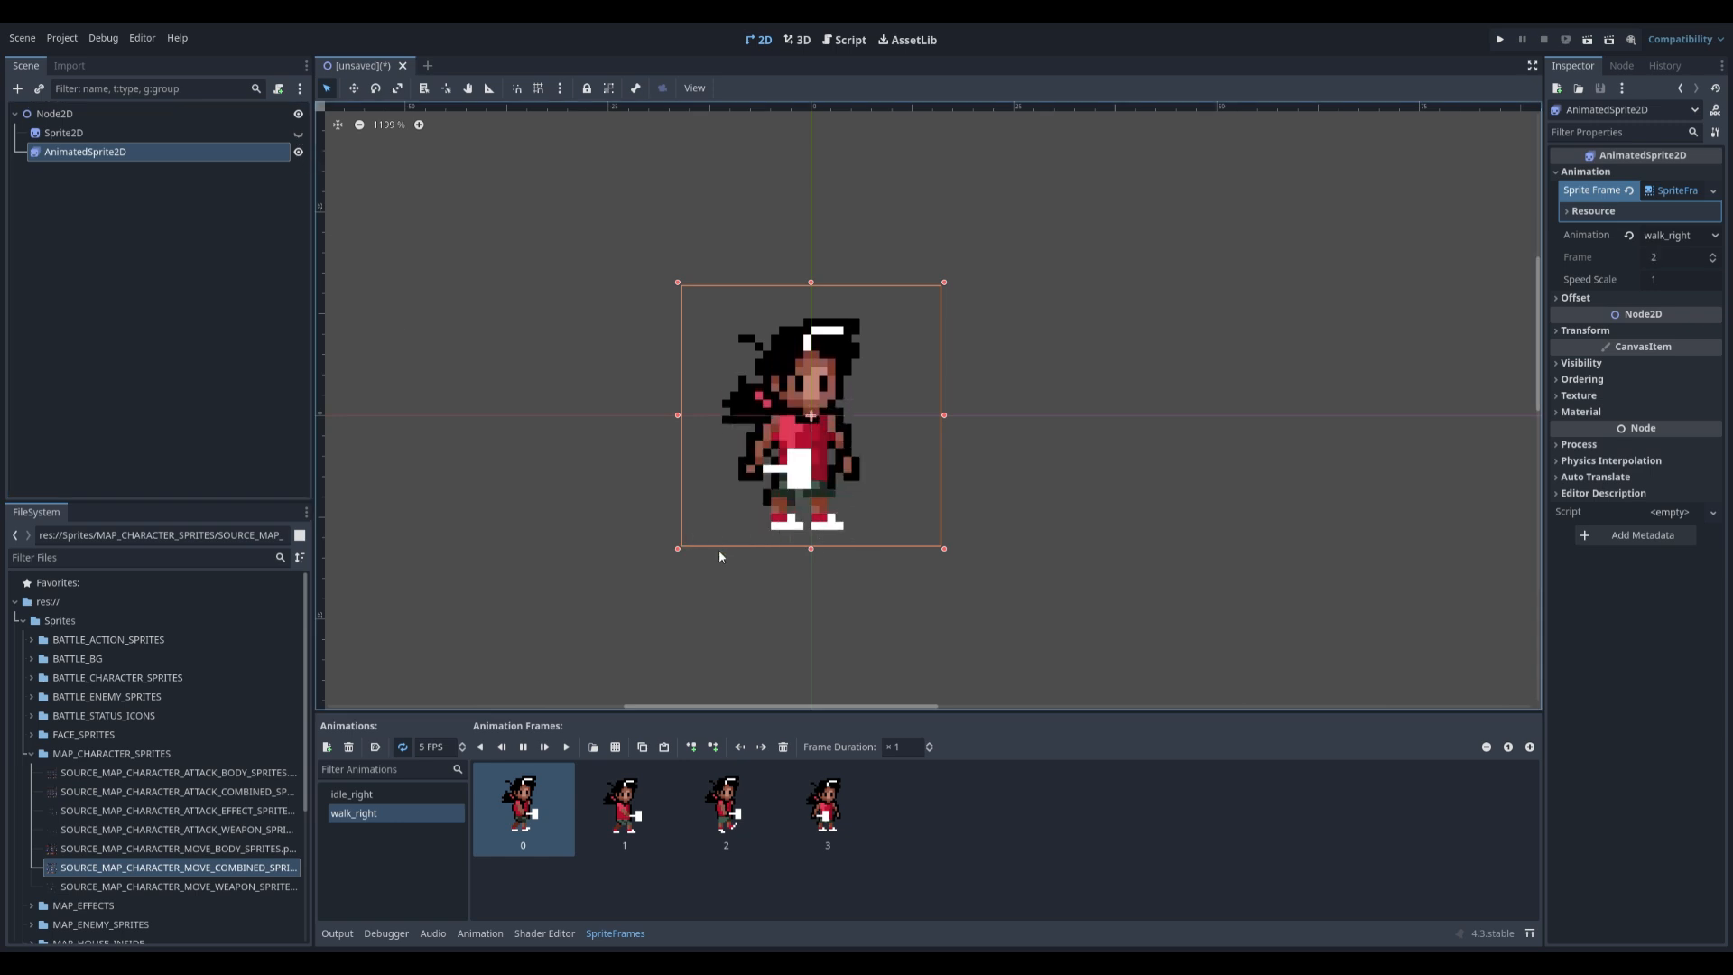
{"action": "left_click", "coordinate": [523, 748]}
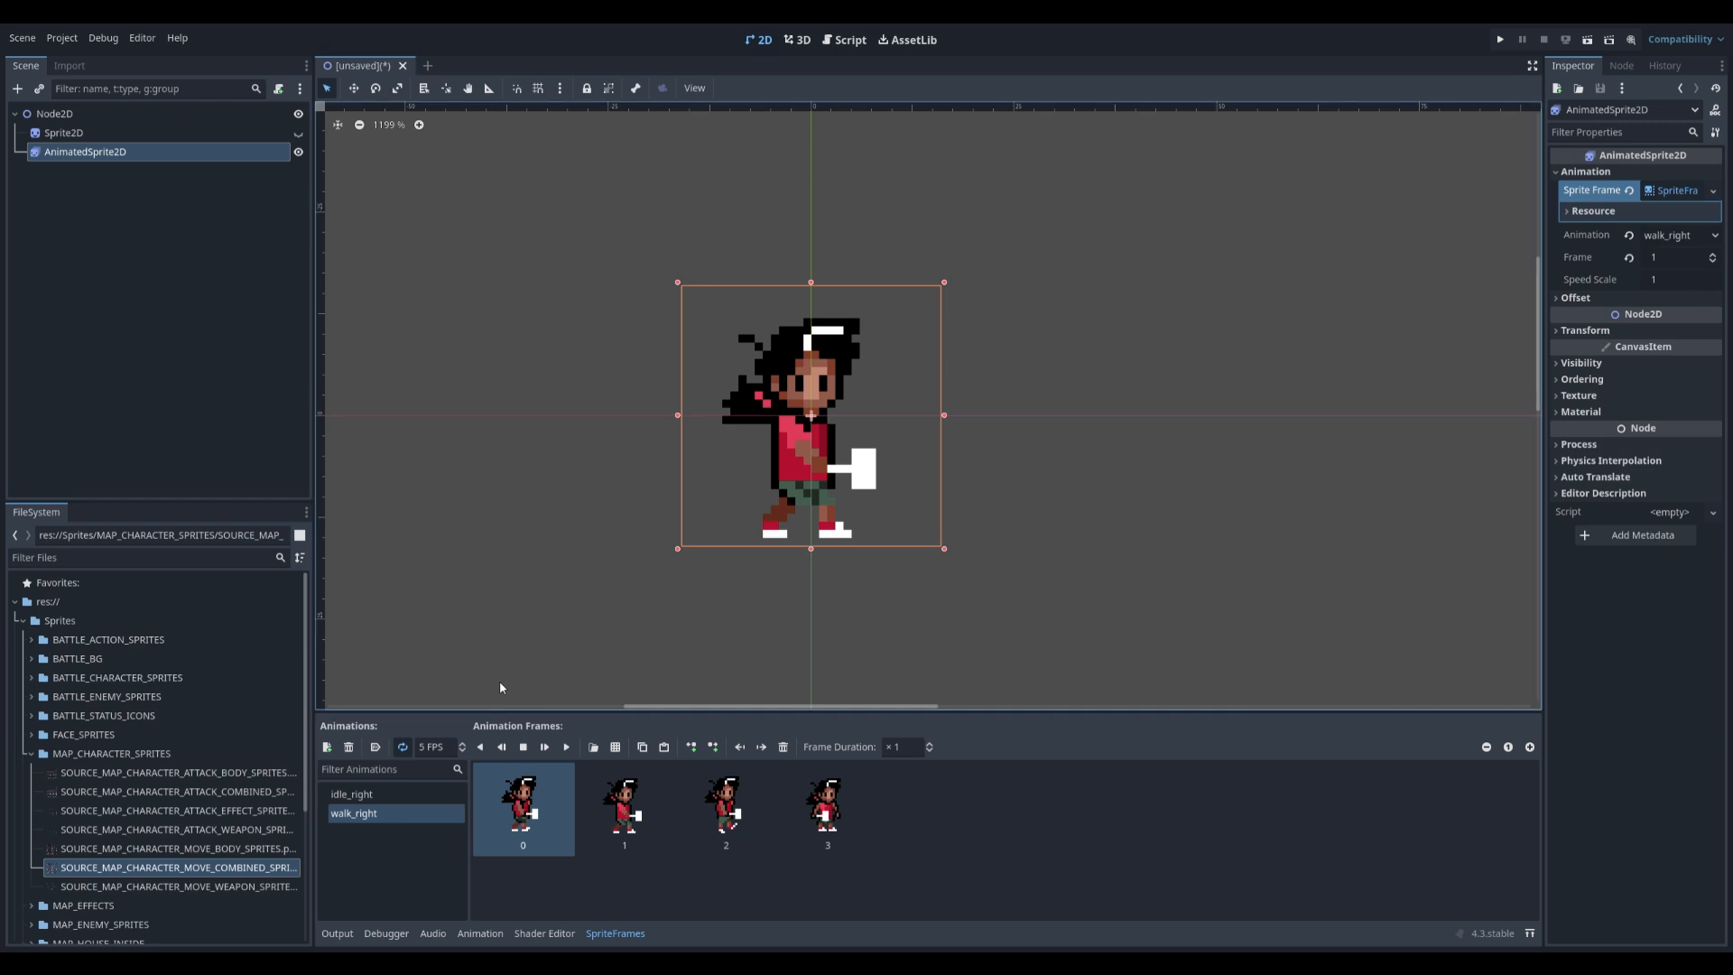
- Hide the AnimatedSprite2D node and place it above Sprite2D in the scene tree
{"action": "left_click", "coordinate": [297, 151]}
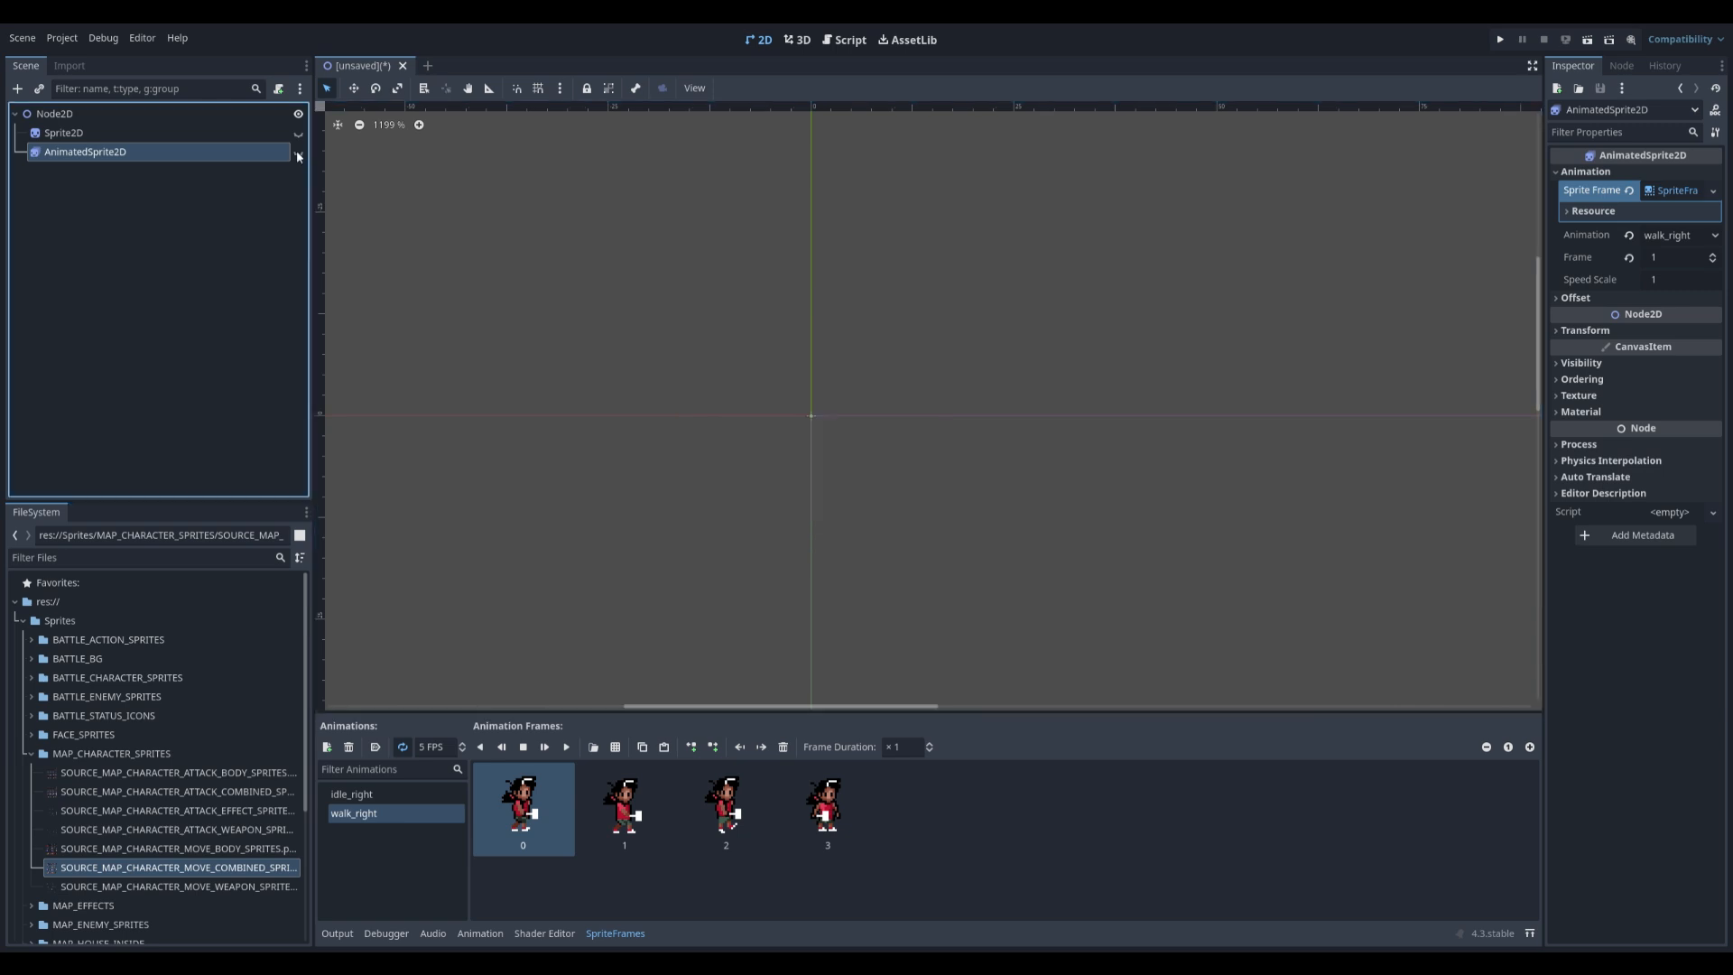
{"action": "left_click_drag", "start_coordinate": [226, 152], "coordinate": [69, 134]}
- Add an AnimationPlayer node under Sprite2D and create an animation named idle_right in it
{"action": "left_click", "coordinate": [65, 153]}
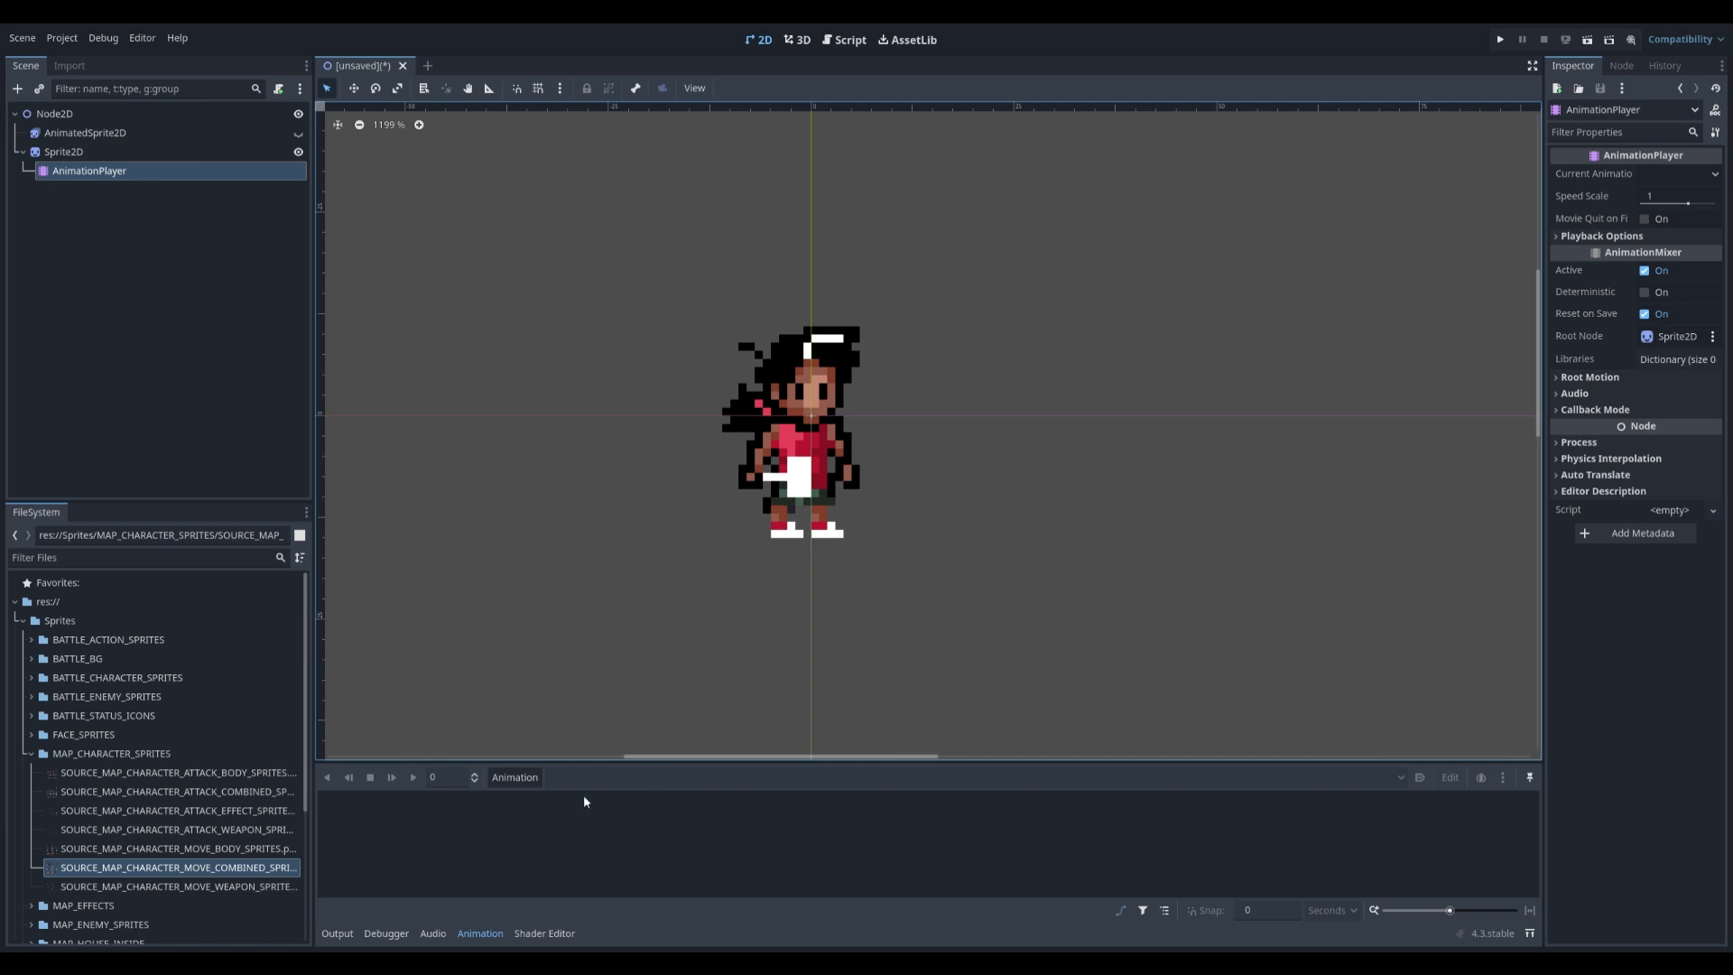
{"action": "left_click", "coordinate": [830, 530]}
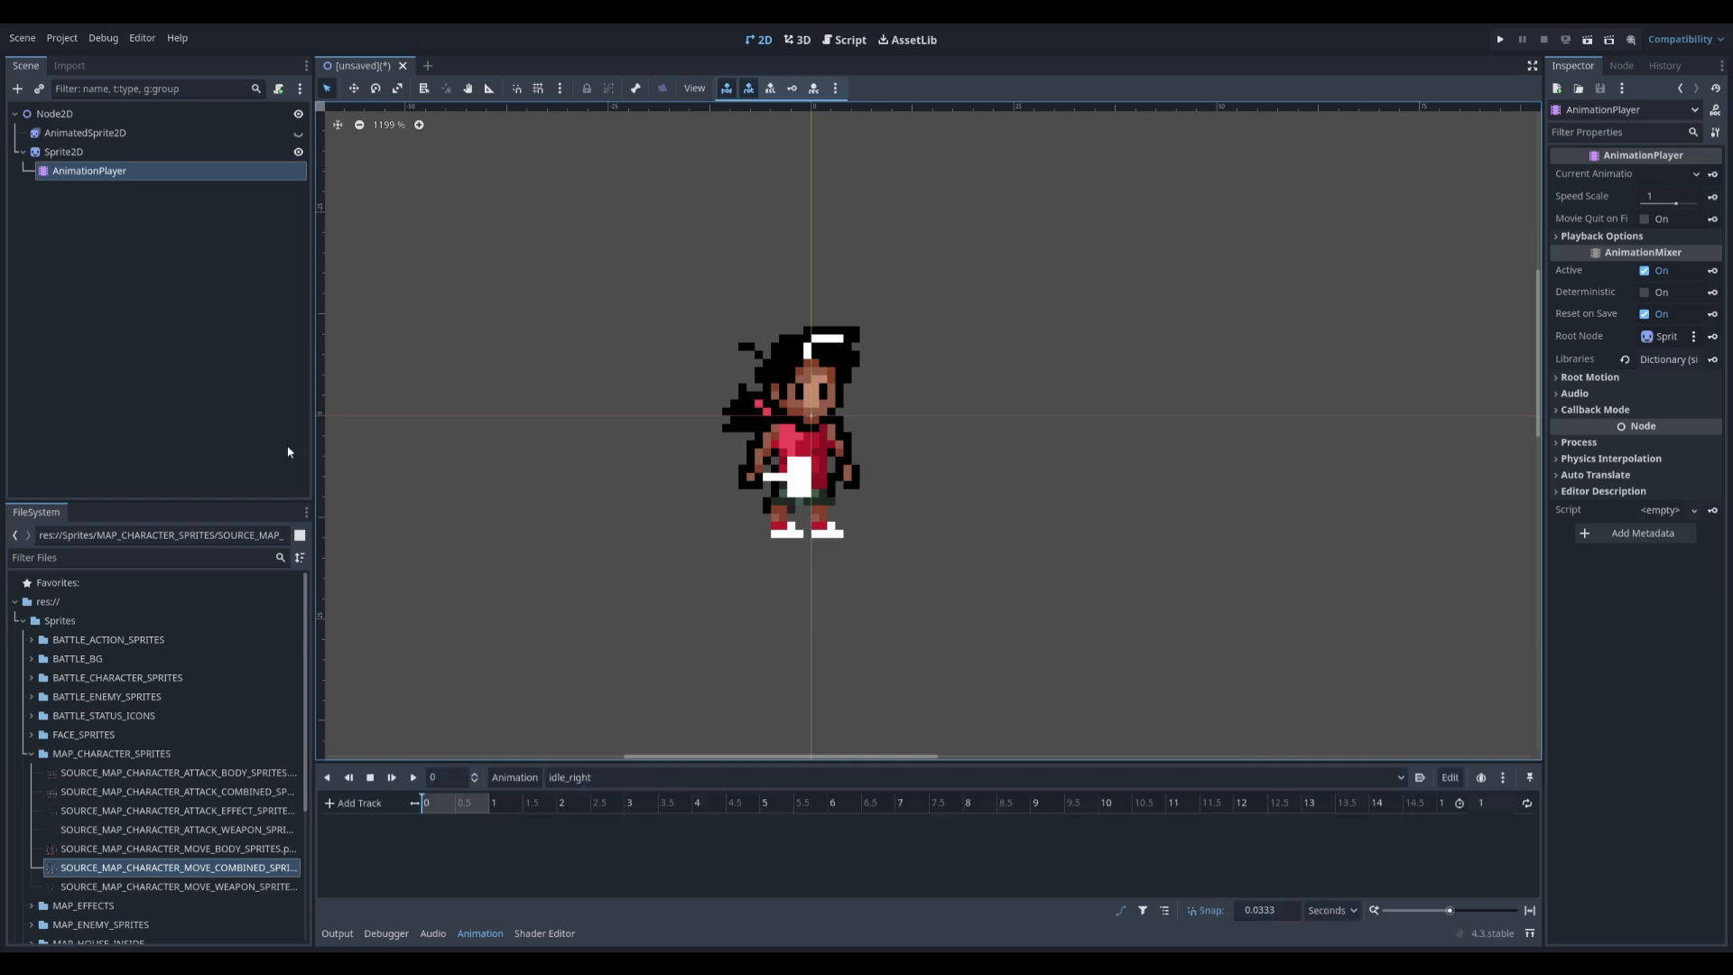
- Move the AnimationPlayer out of Sprite2D to directly under Node2D, and enlarge the animation timeline with Sprite2D selected
{"action": "left_click_drag", "start_coordinate": [87, 171], "coordinate": [70, 149]}
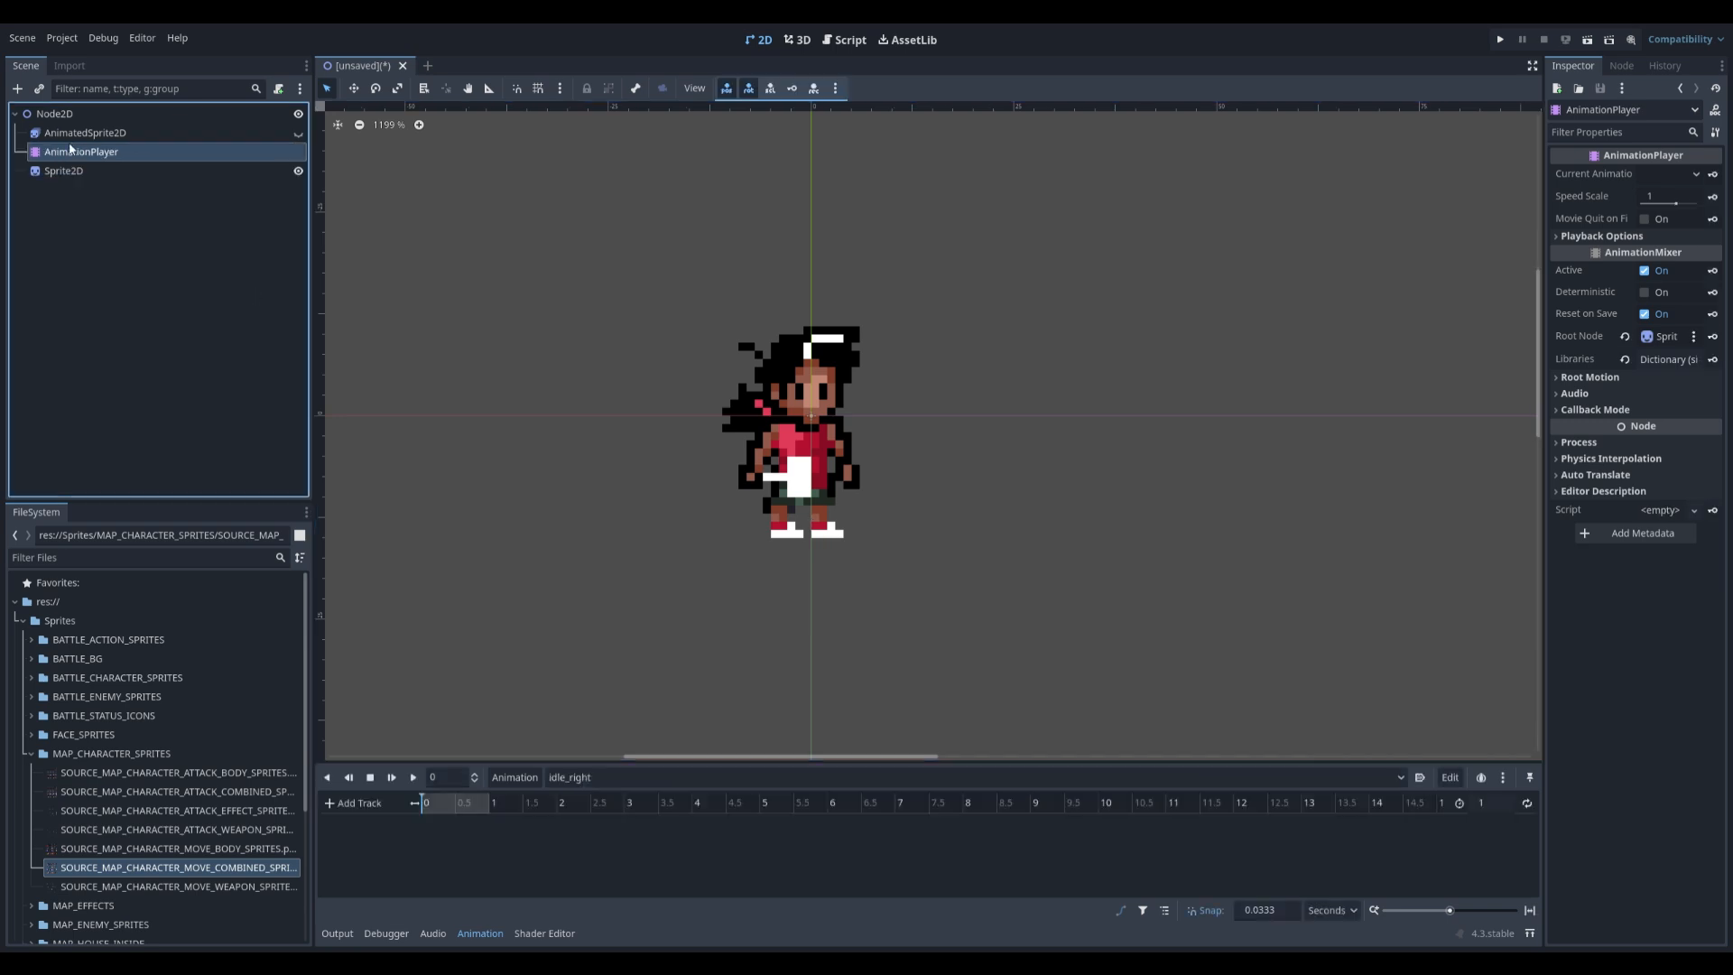
{"action": "left_click", "coordinate": [55, 173]}
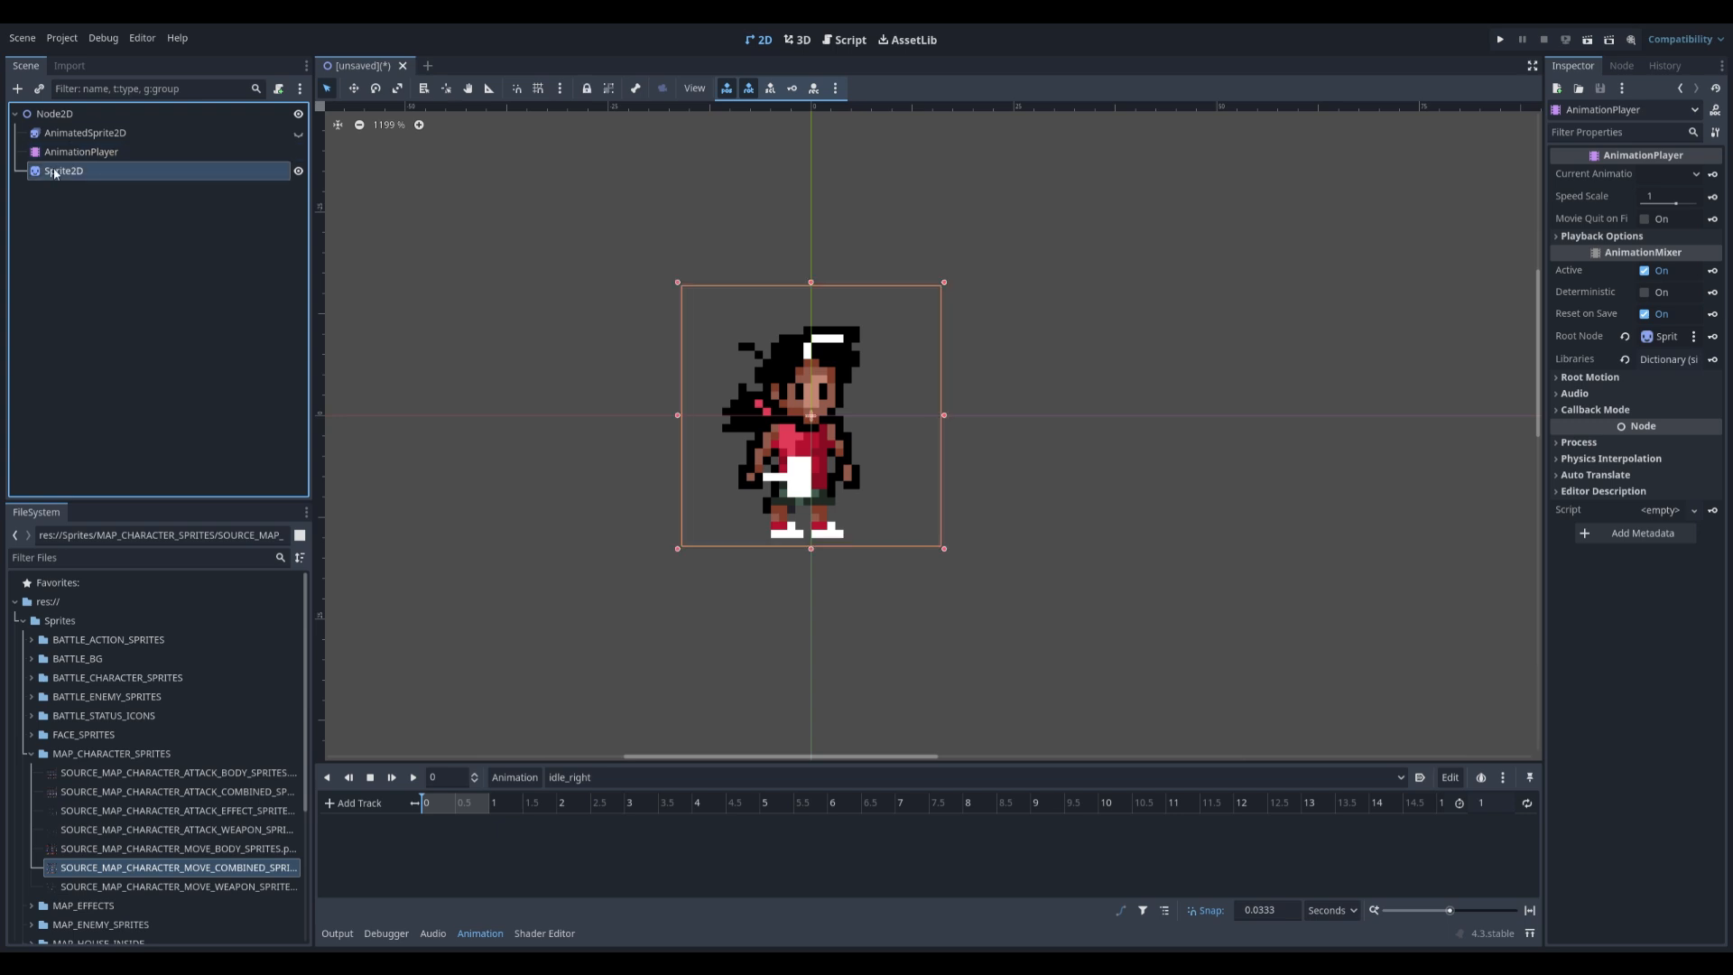
{"action": "left_click", "coordinate": [55, 172]}
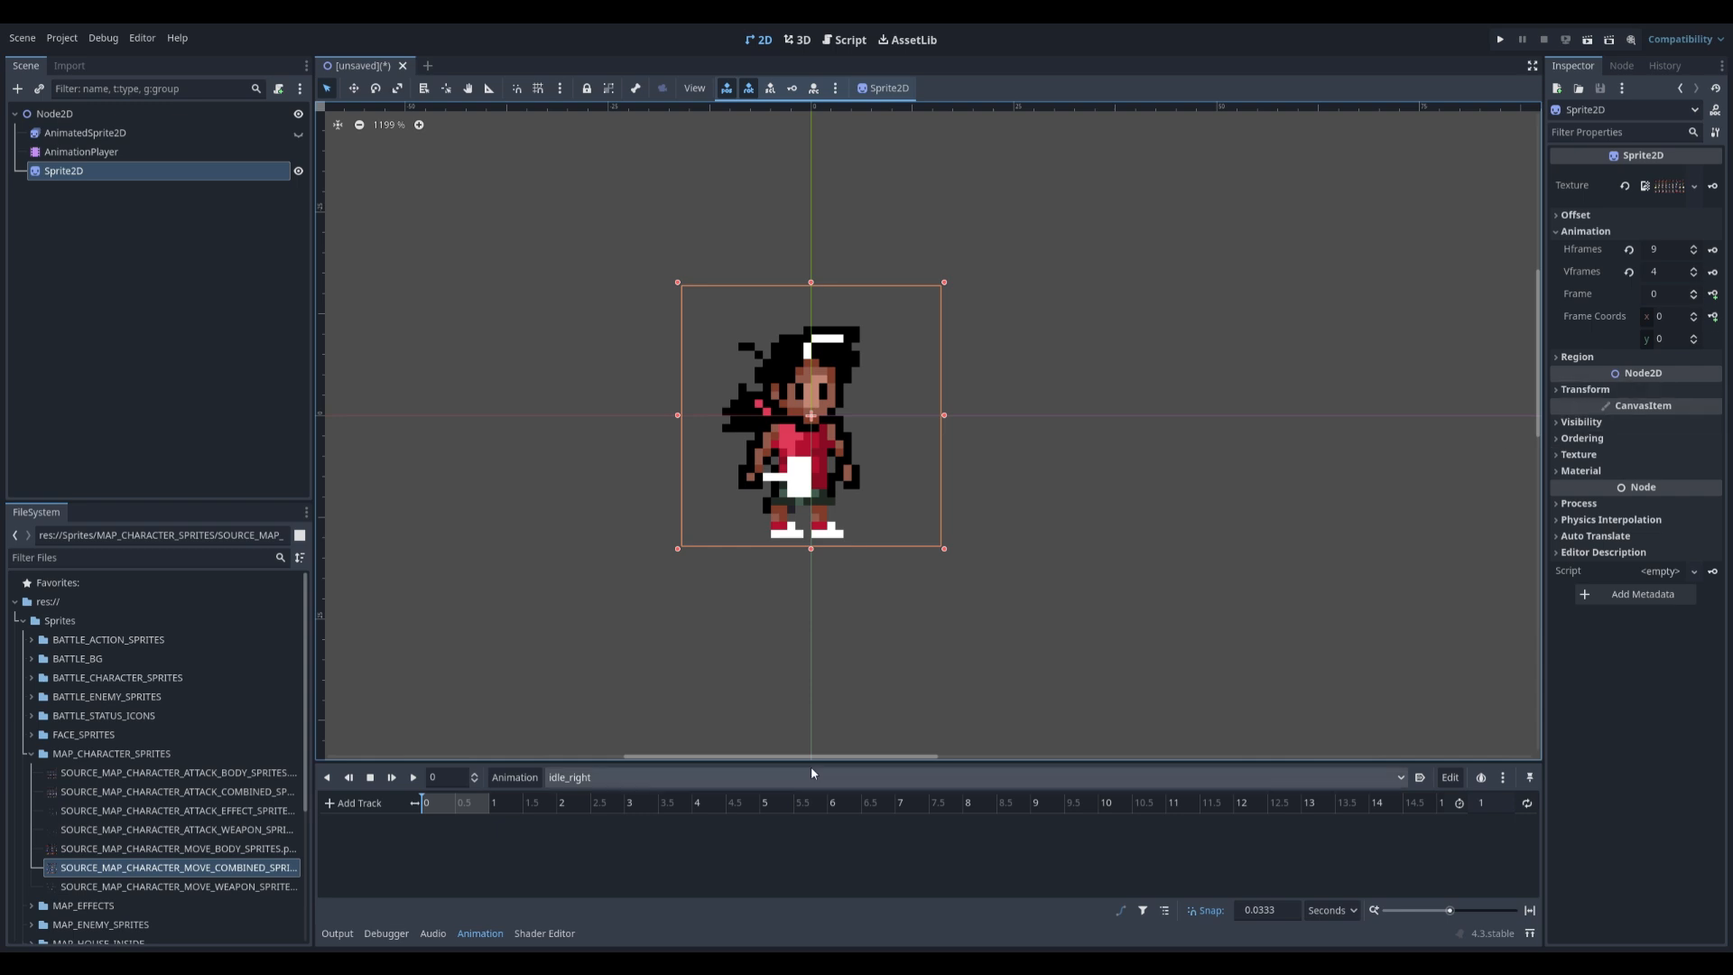
{"action": "left_click_drag", "start_coordinate": [812, 767], "coordinate": [717, 674]}
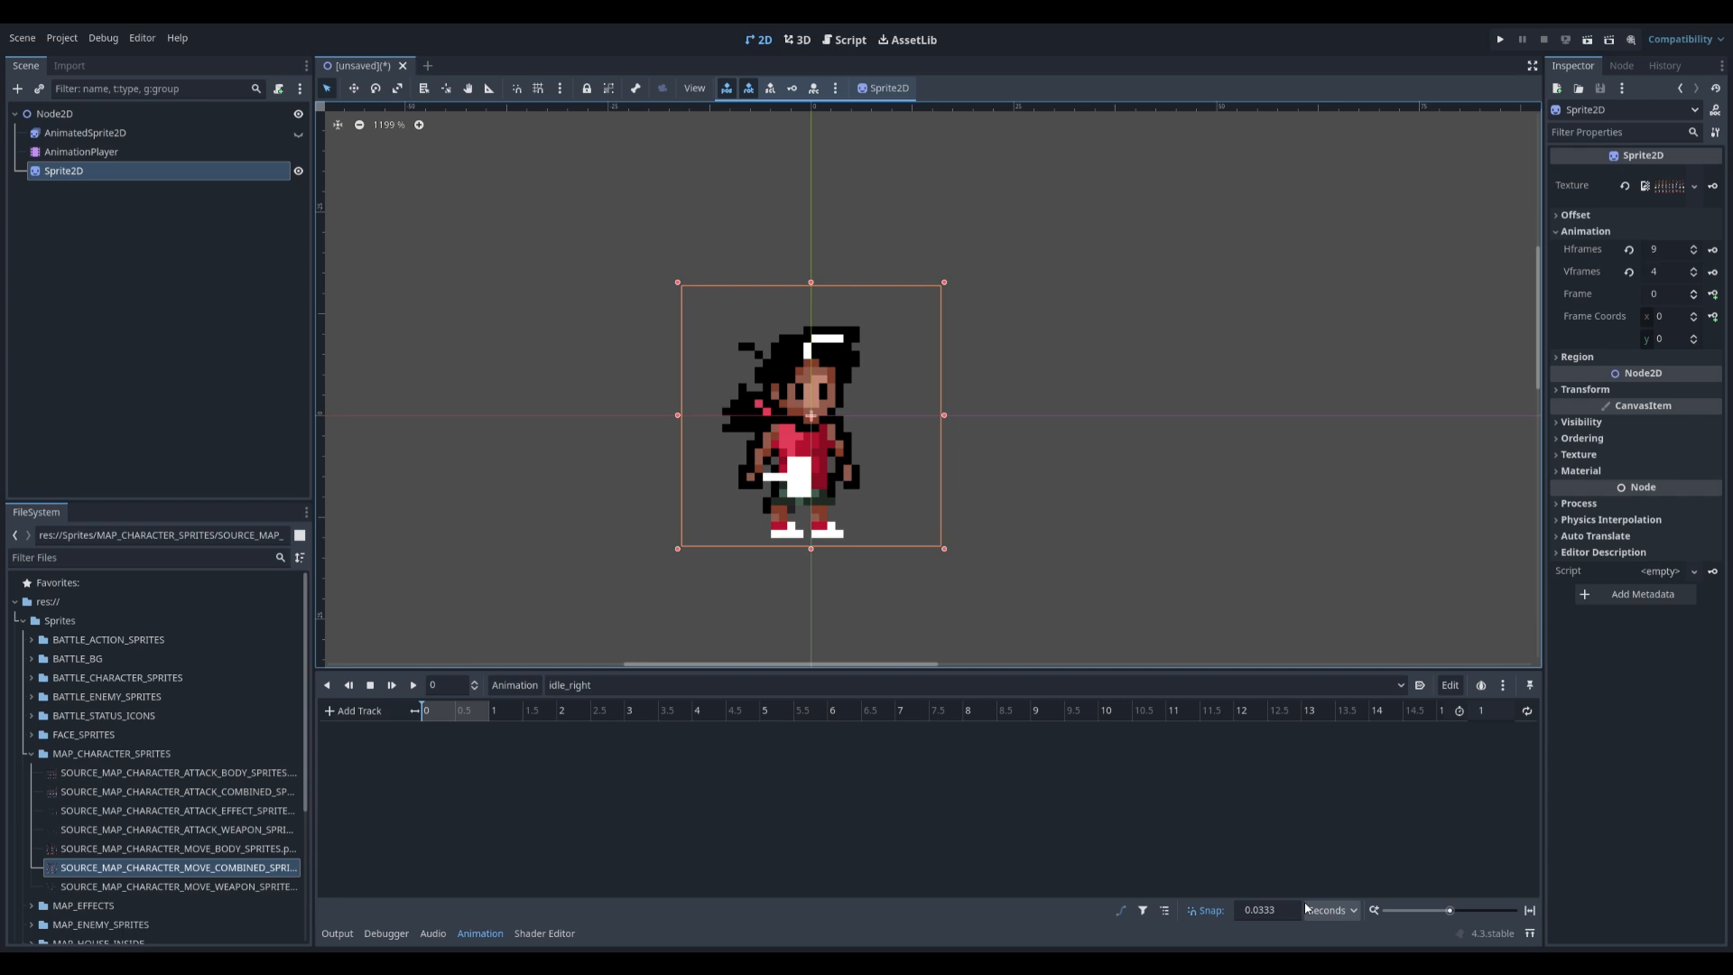
- Try a length of 0.001 seconds for the idle_right animation
{"action": "left_click", "coordinate": [1494, 711]}
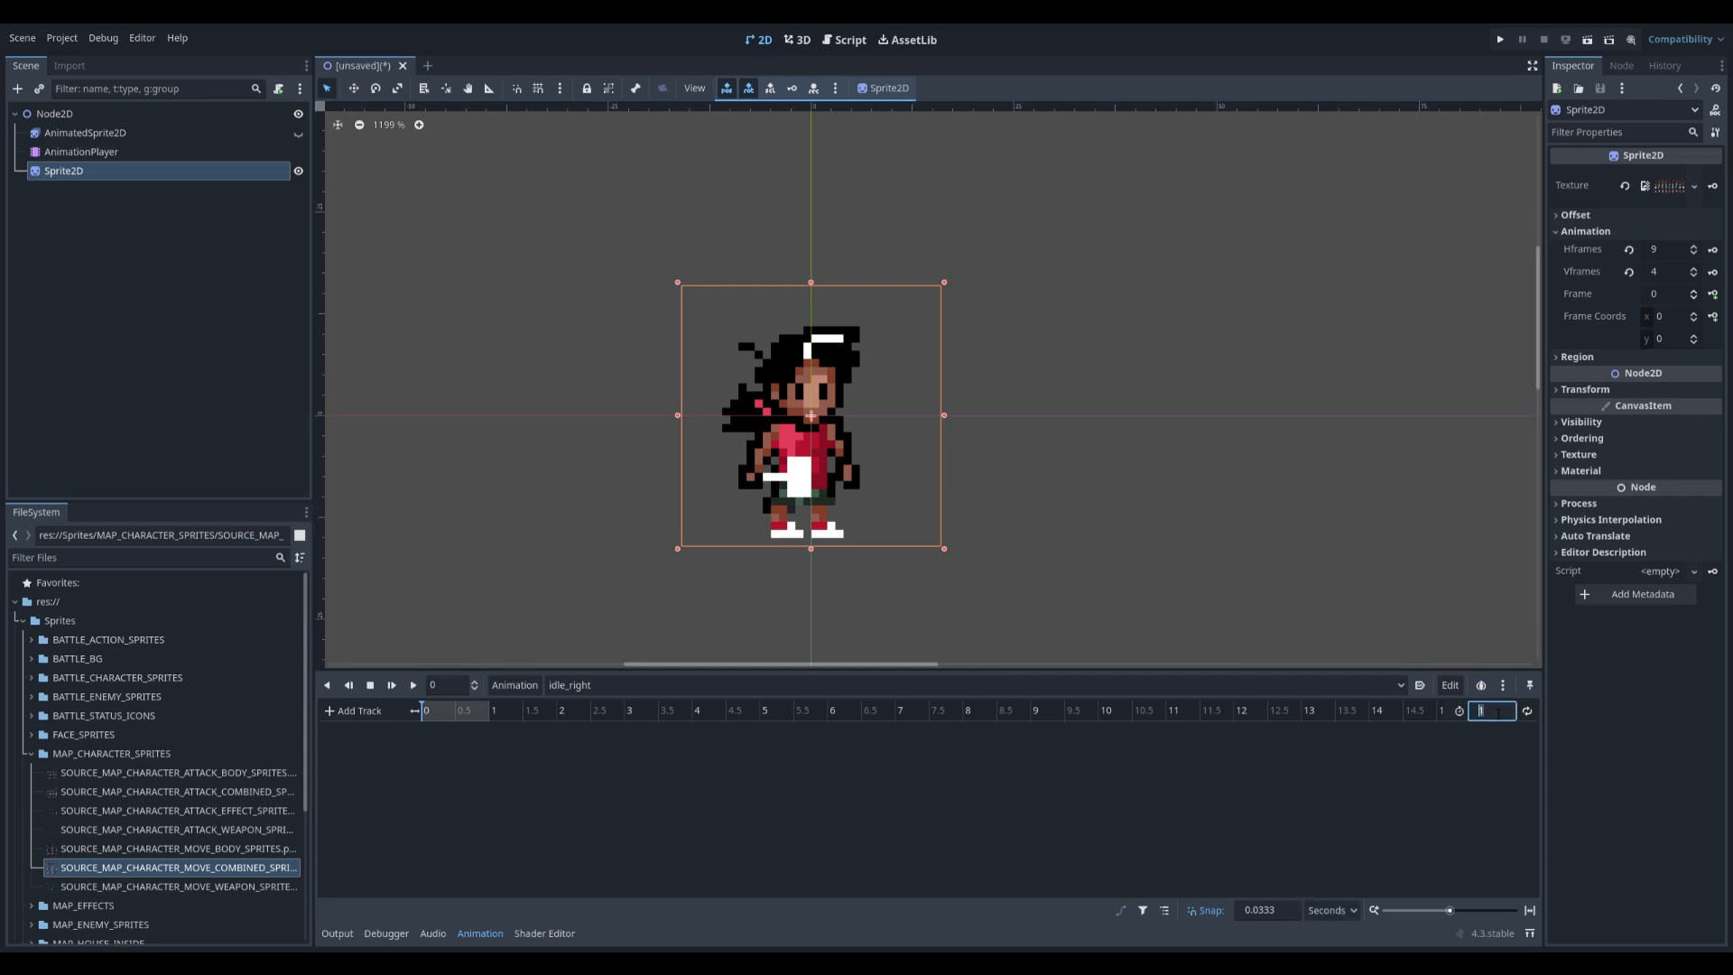
{"action": "type", "text": "0.001"}
{"action": "key", "text": "Return"}
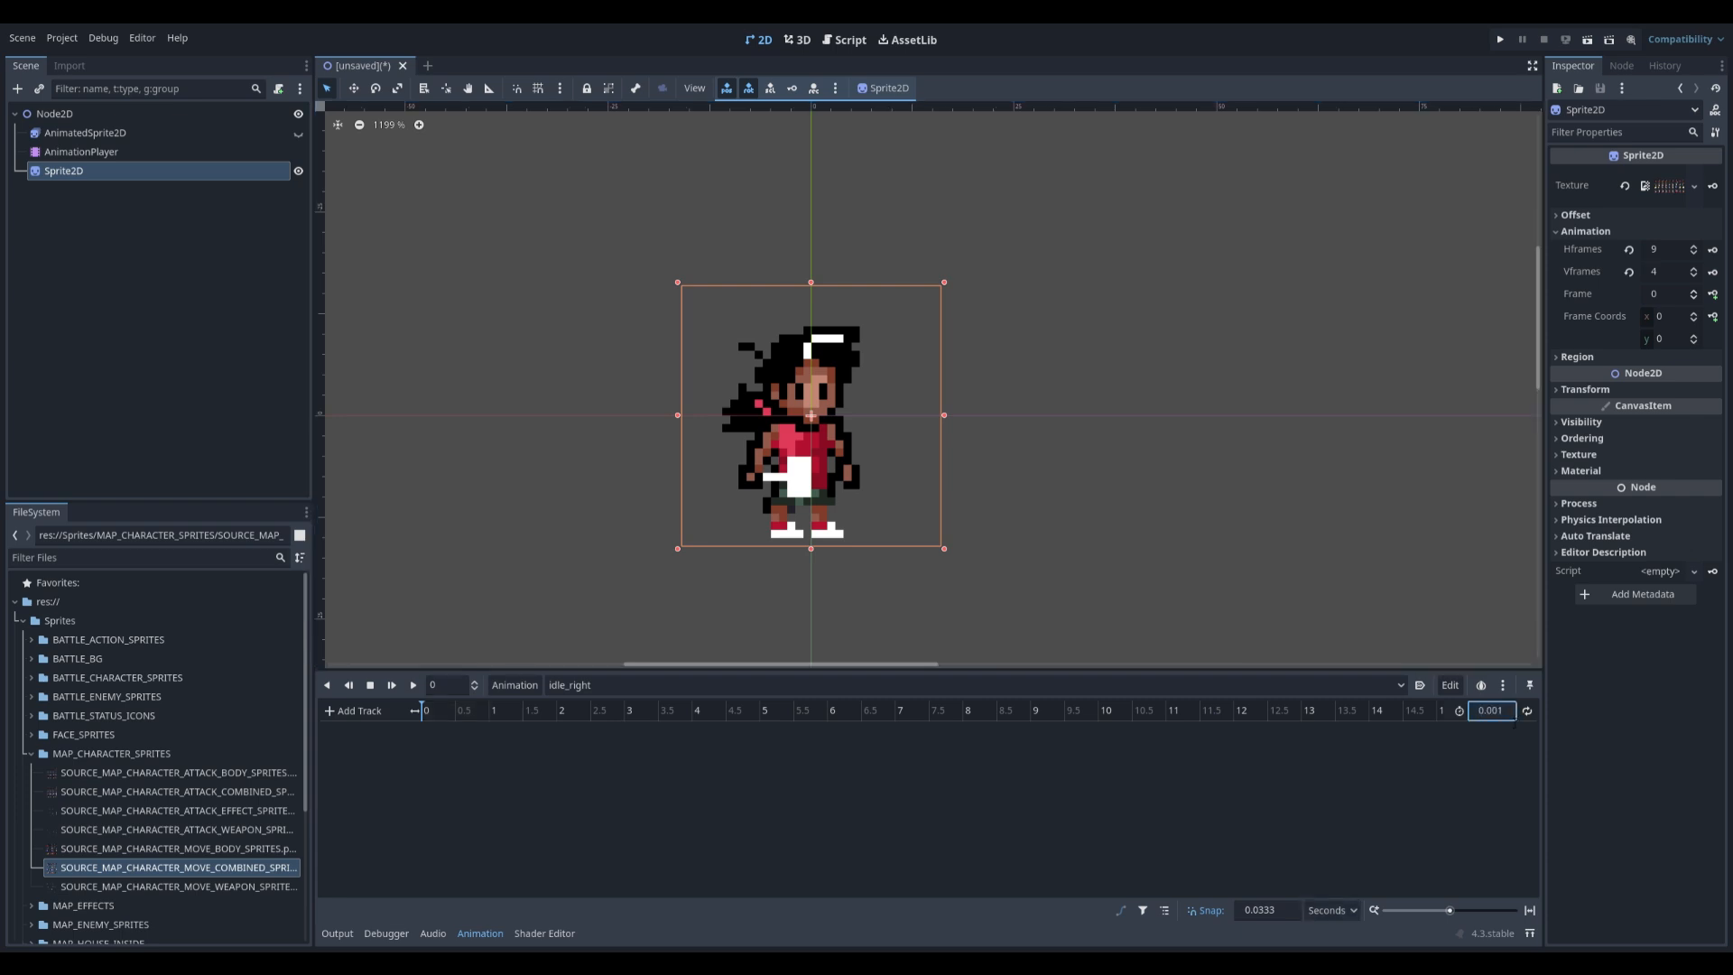
{"action": "key", "text": "BackSpace"}
{"action": "key", "text": "BackSpace"}
{"action": "key", "text": "BackSpace"}
{"action": "type", "text": "0.001"}
- Set the idle_right animation length to 2 seconds and the timeline snap to 0.5 seconds
{"action": "double_click", "coordinate": [1505, 710]}
{"action": "type", "text": "2"}
{"action": "key", "text": "Return"}
{"action": "left_click", "coordinate": [1266, 910]}
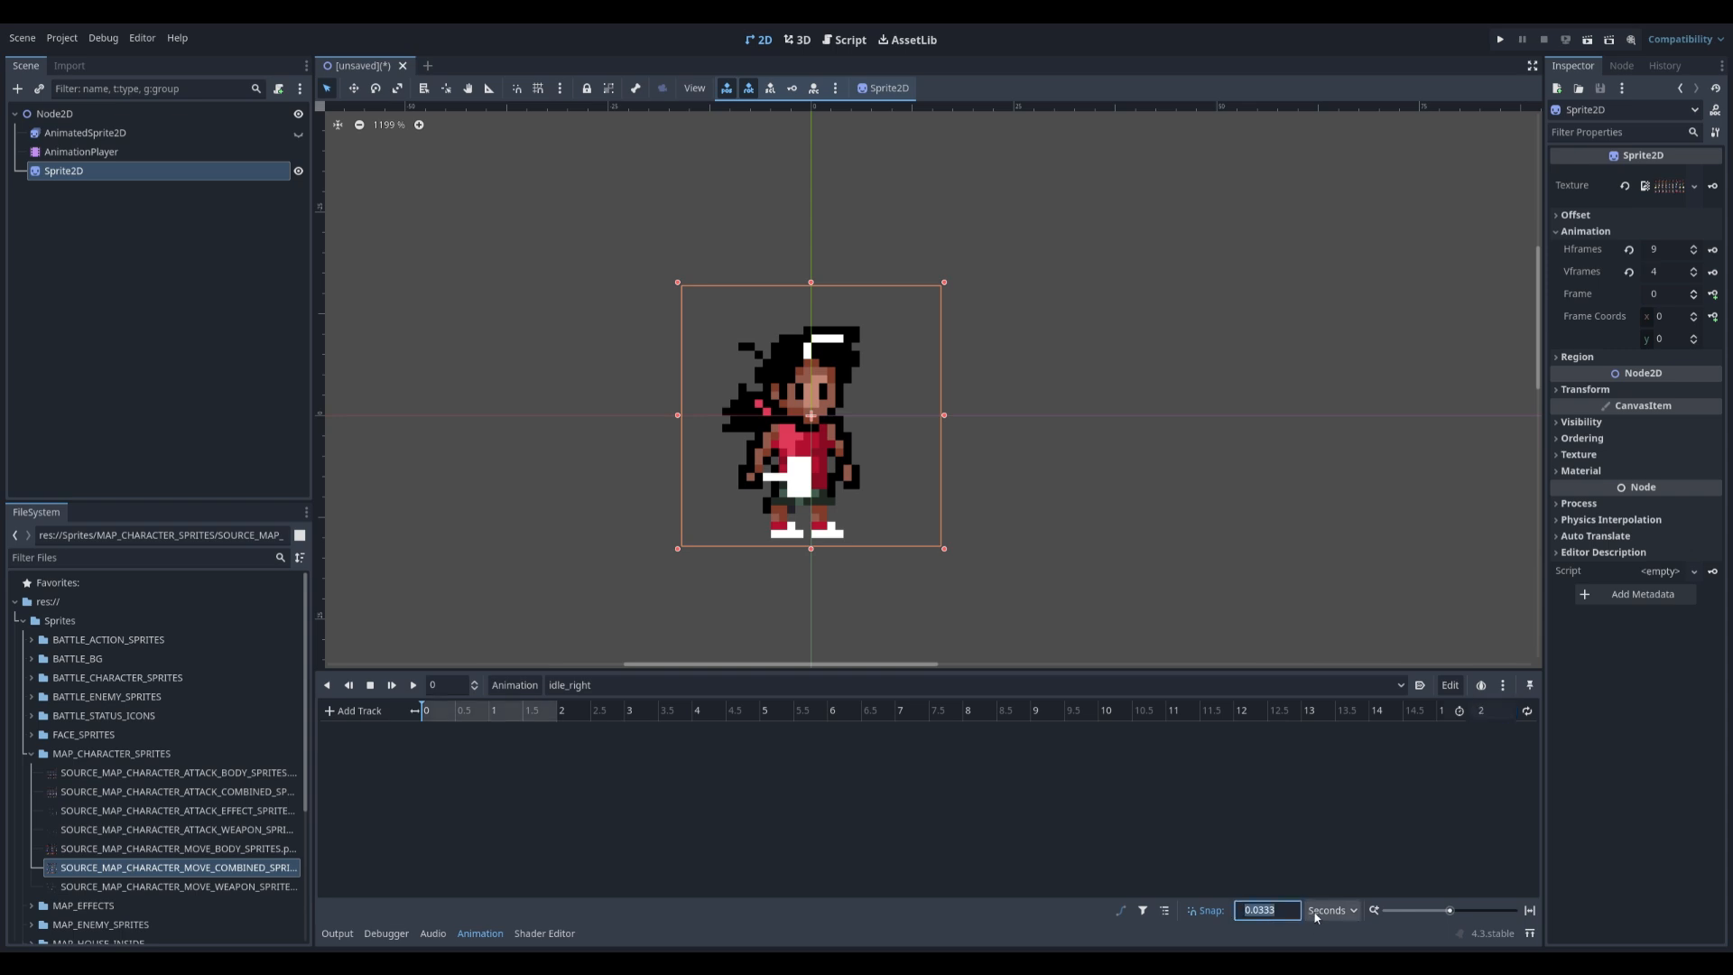
{"action": "type", "text": "0.5"}
- Key Sprite2D's Visible property and frame coordinates x 0, y 3 at the start of idle_right, creating the needed tracks
{"action": "left_click", "coordinate": [1557, 421]}
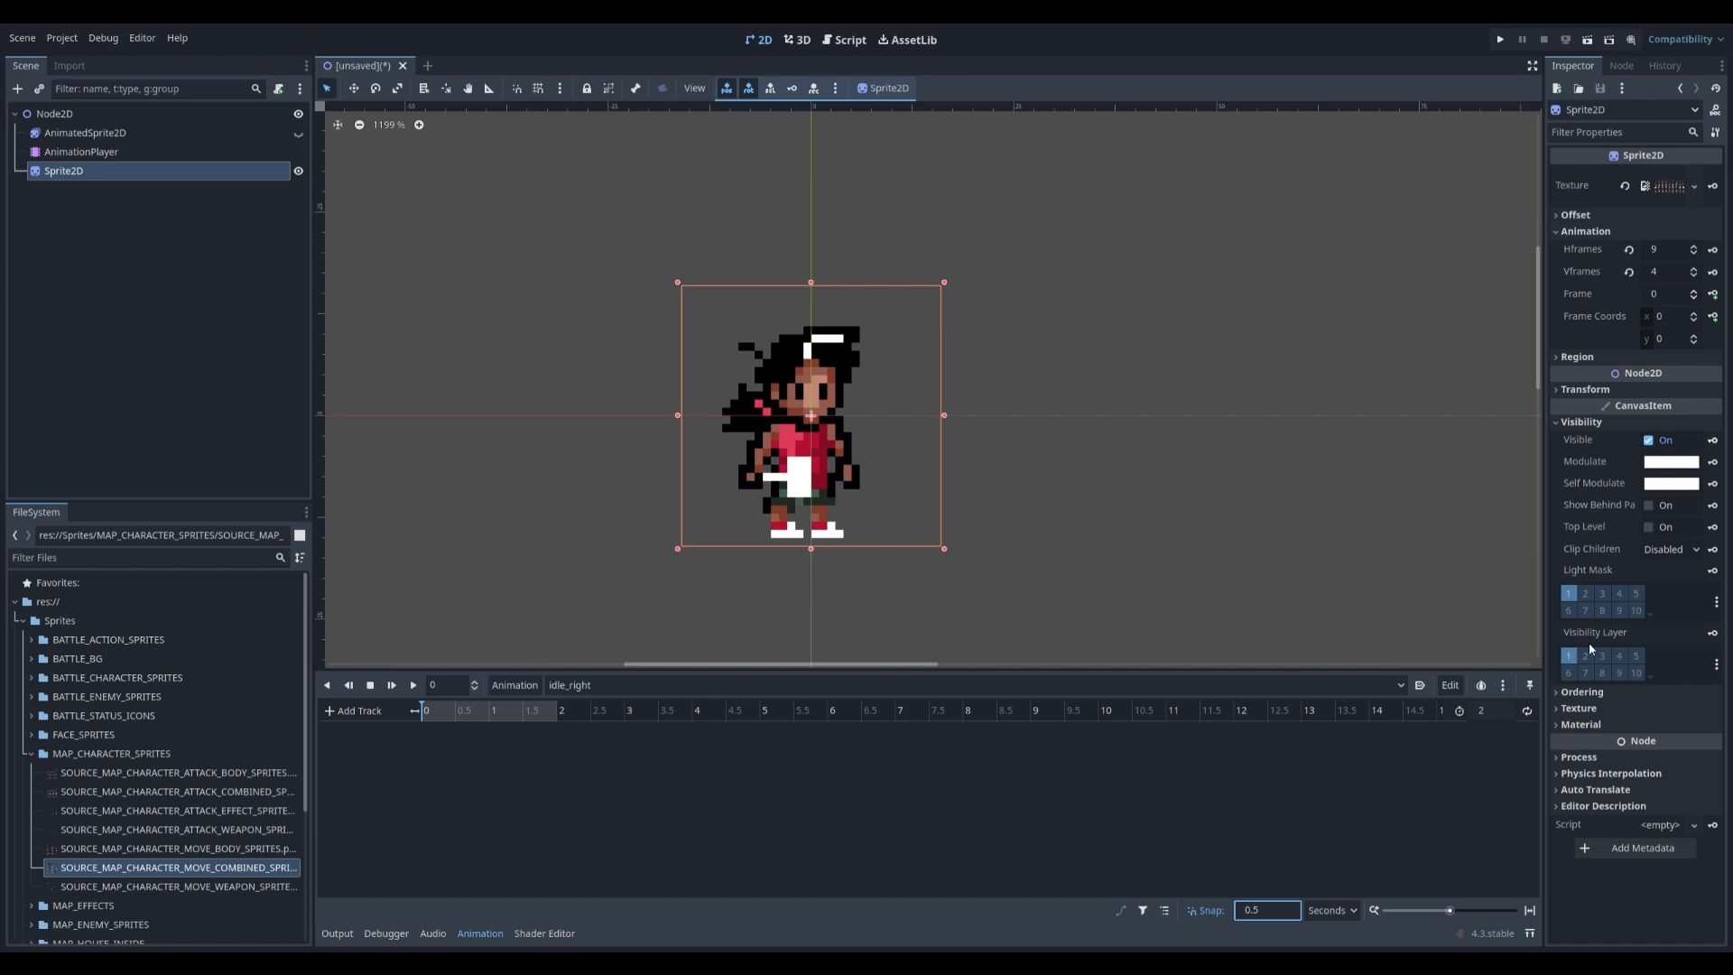
{"action": "left_click", "coordinate": [1714, 441]}
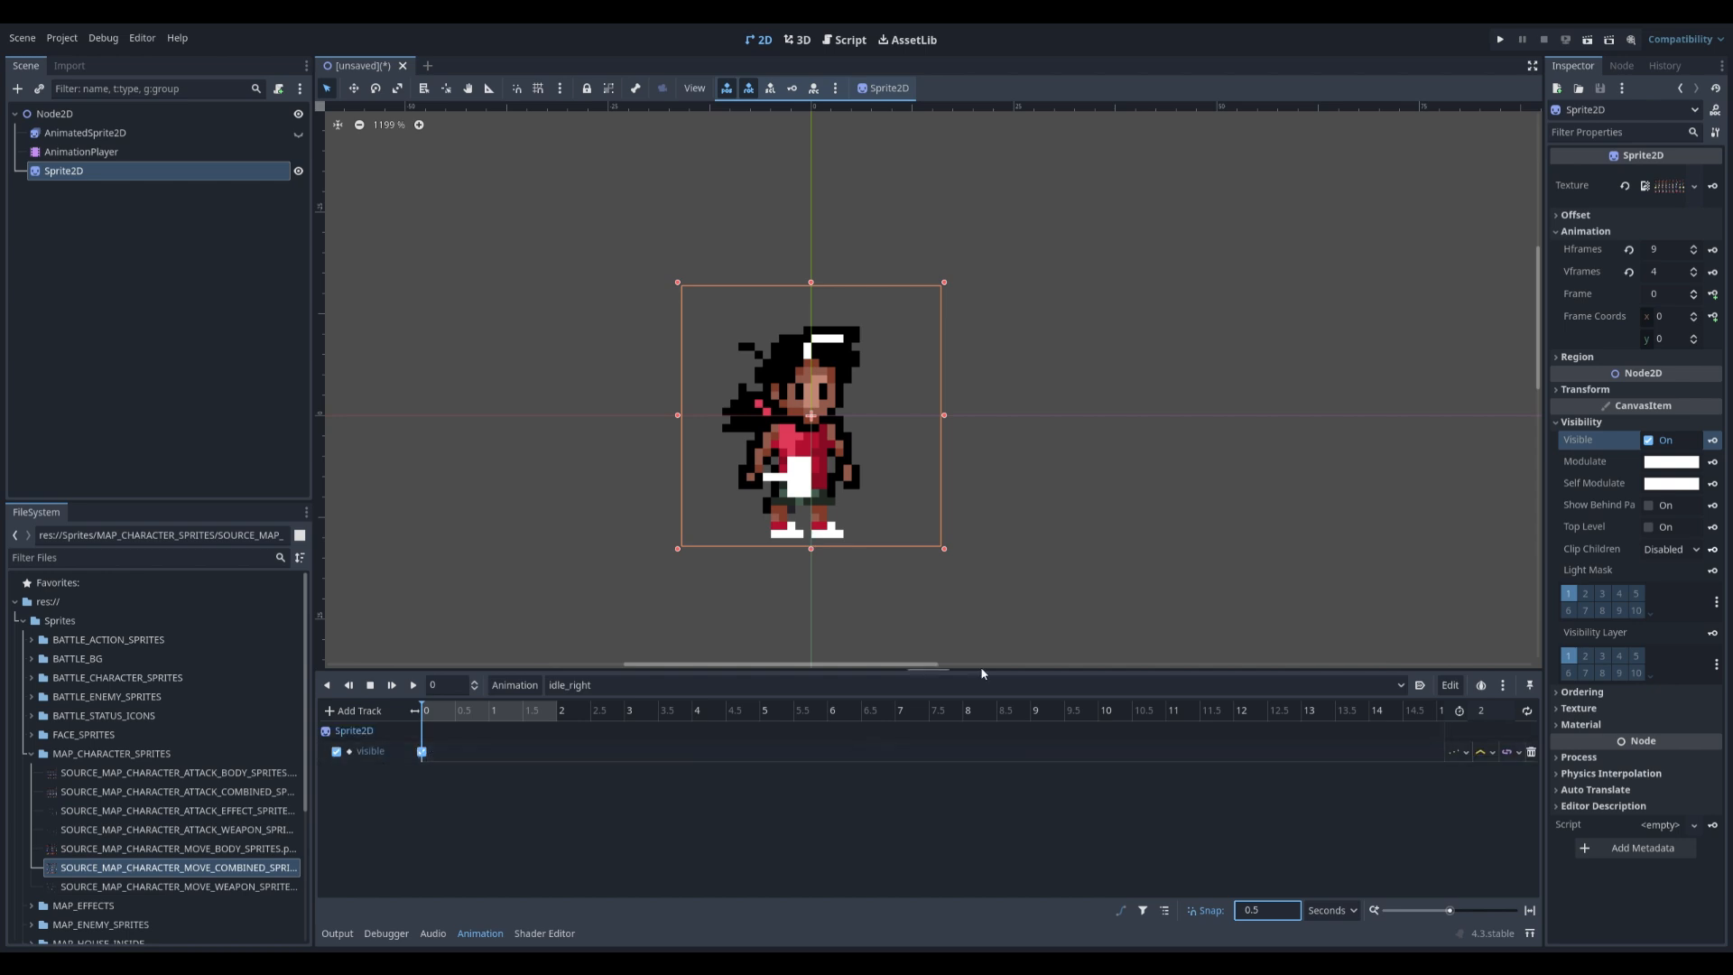
{"action": "left_click", "coordinate": [1694, 334]}
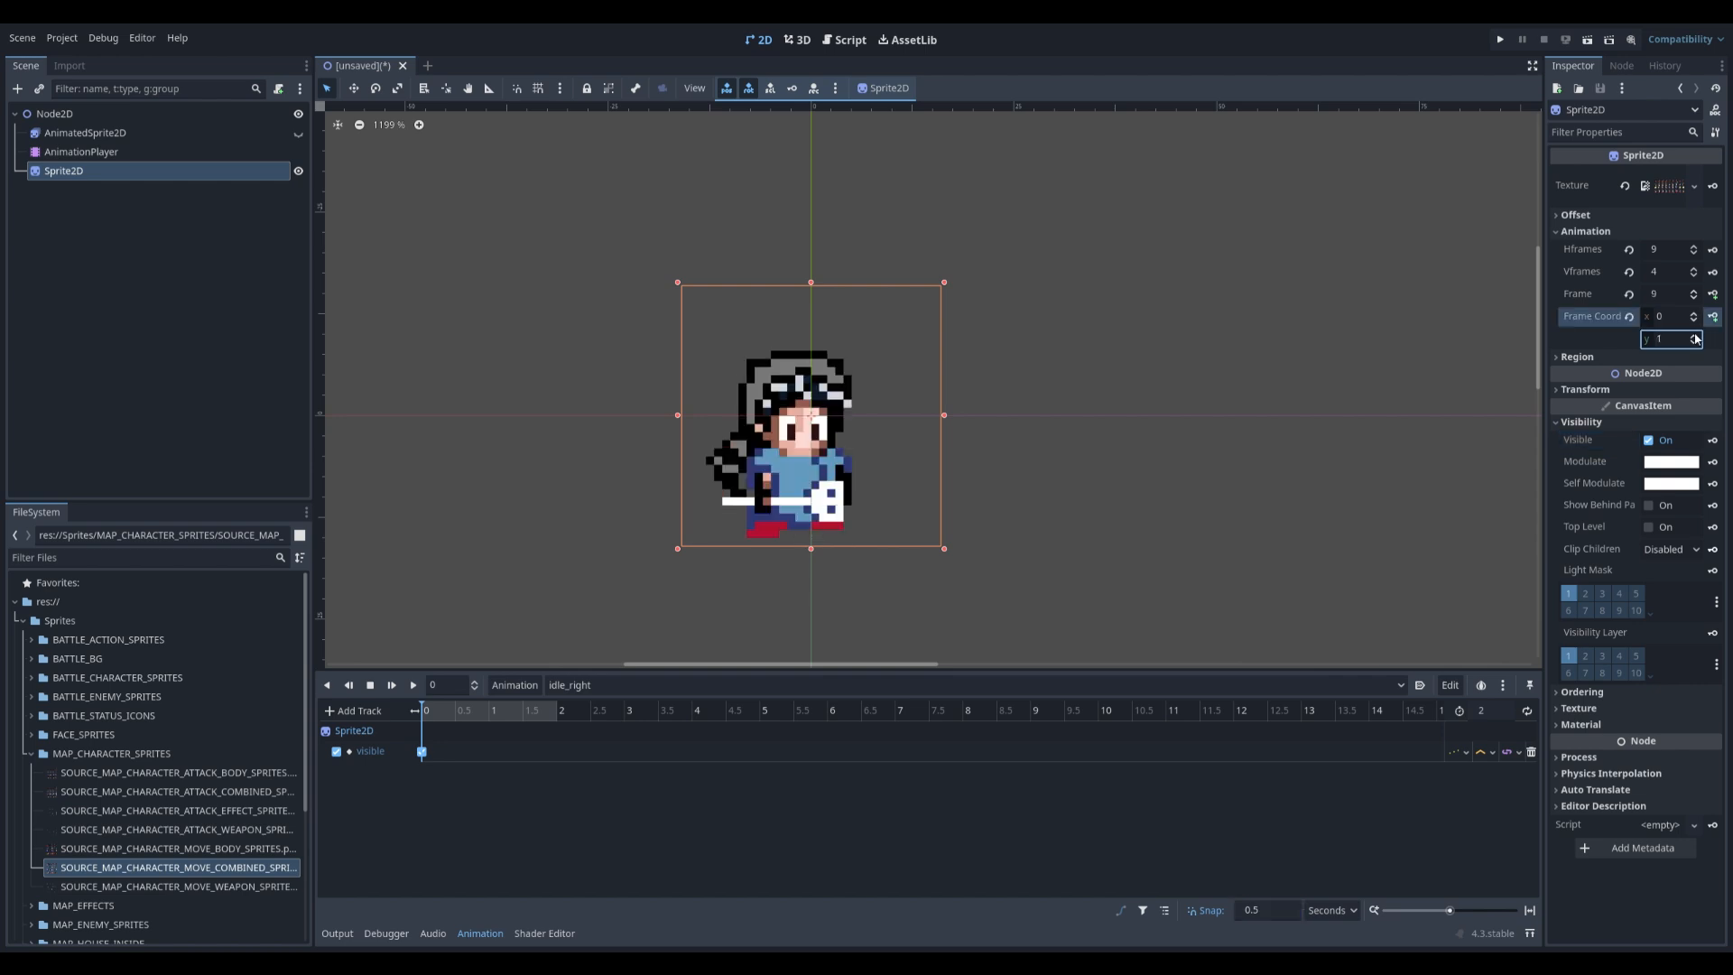
{"action": "left_click", "coordinate": [1694, 334]}
{"action": "left_click", "coordinate": [1694, 334]}
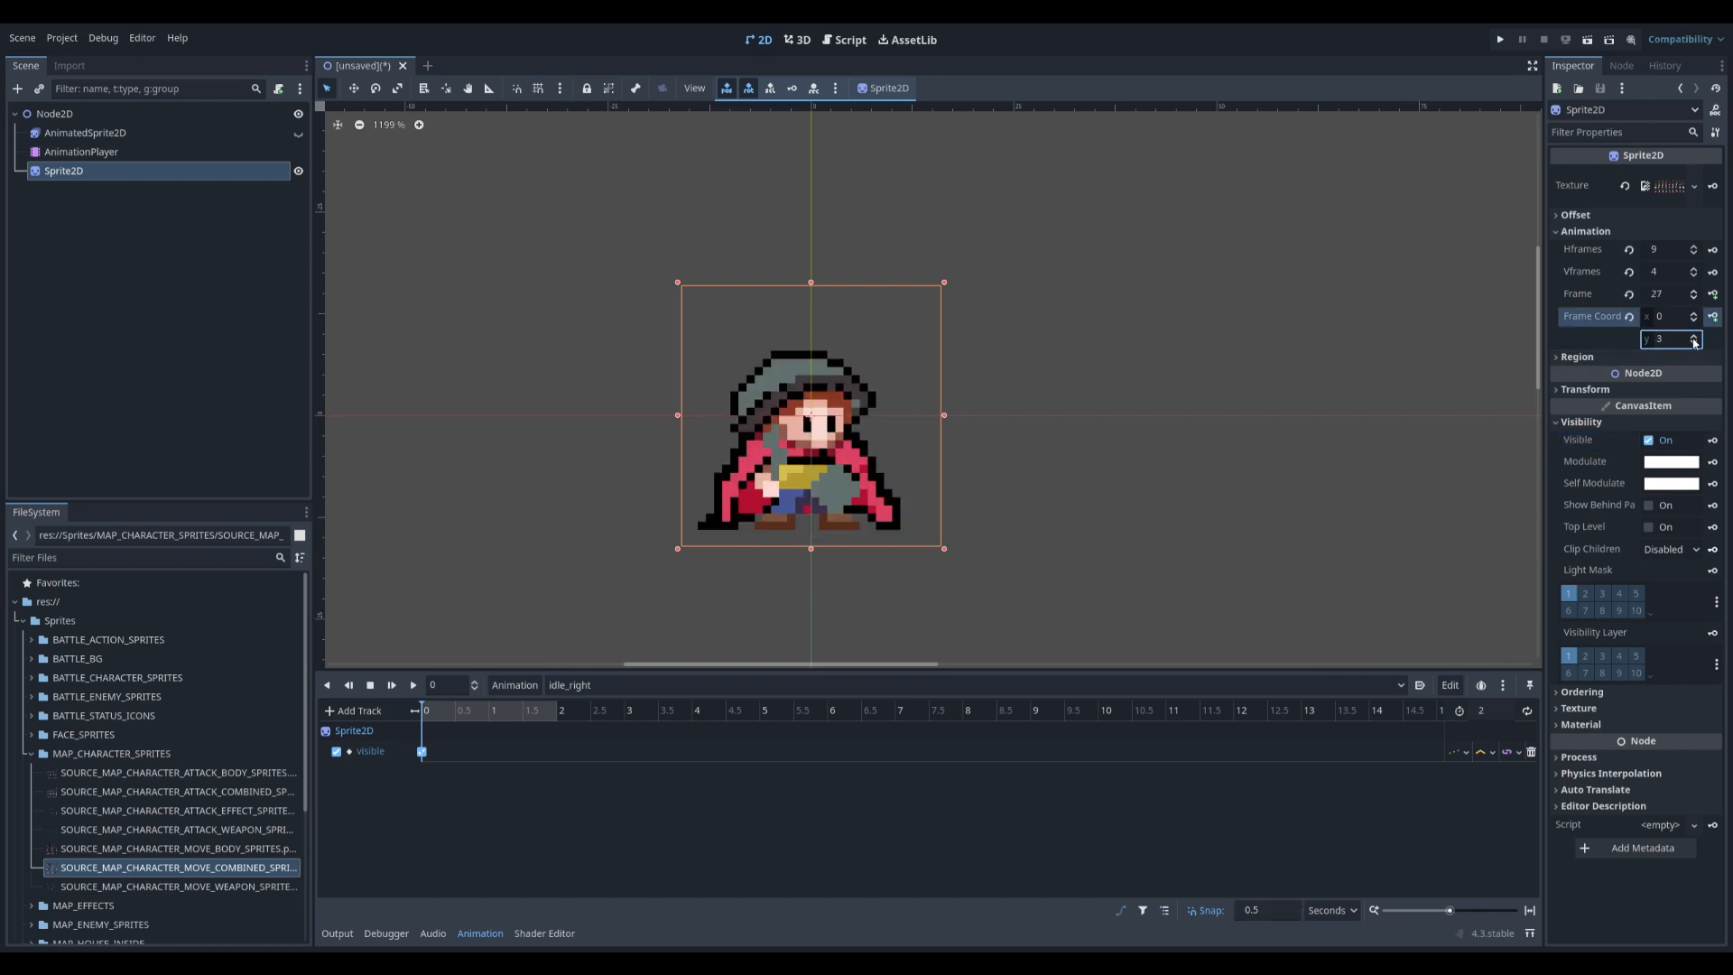
{"action": "left_click", "coordinate": [1711, 318]}
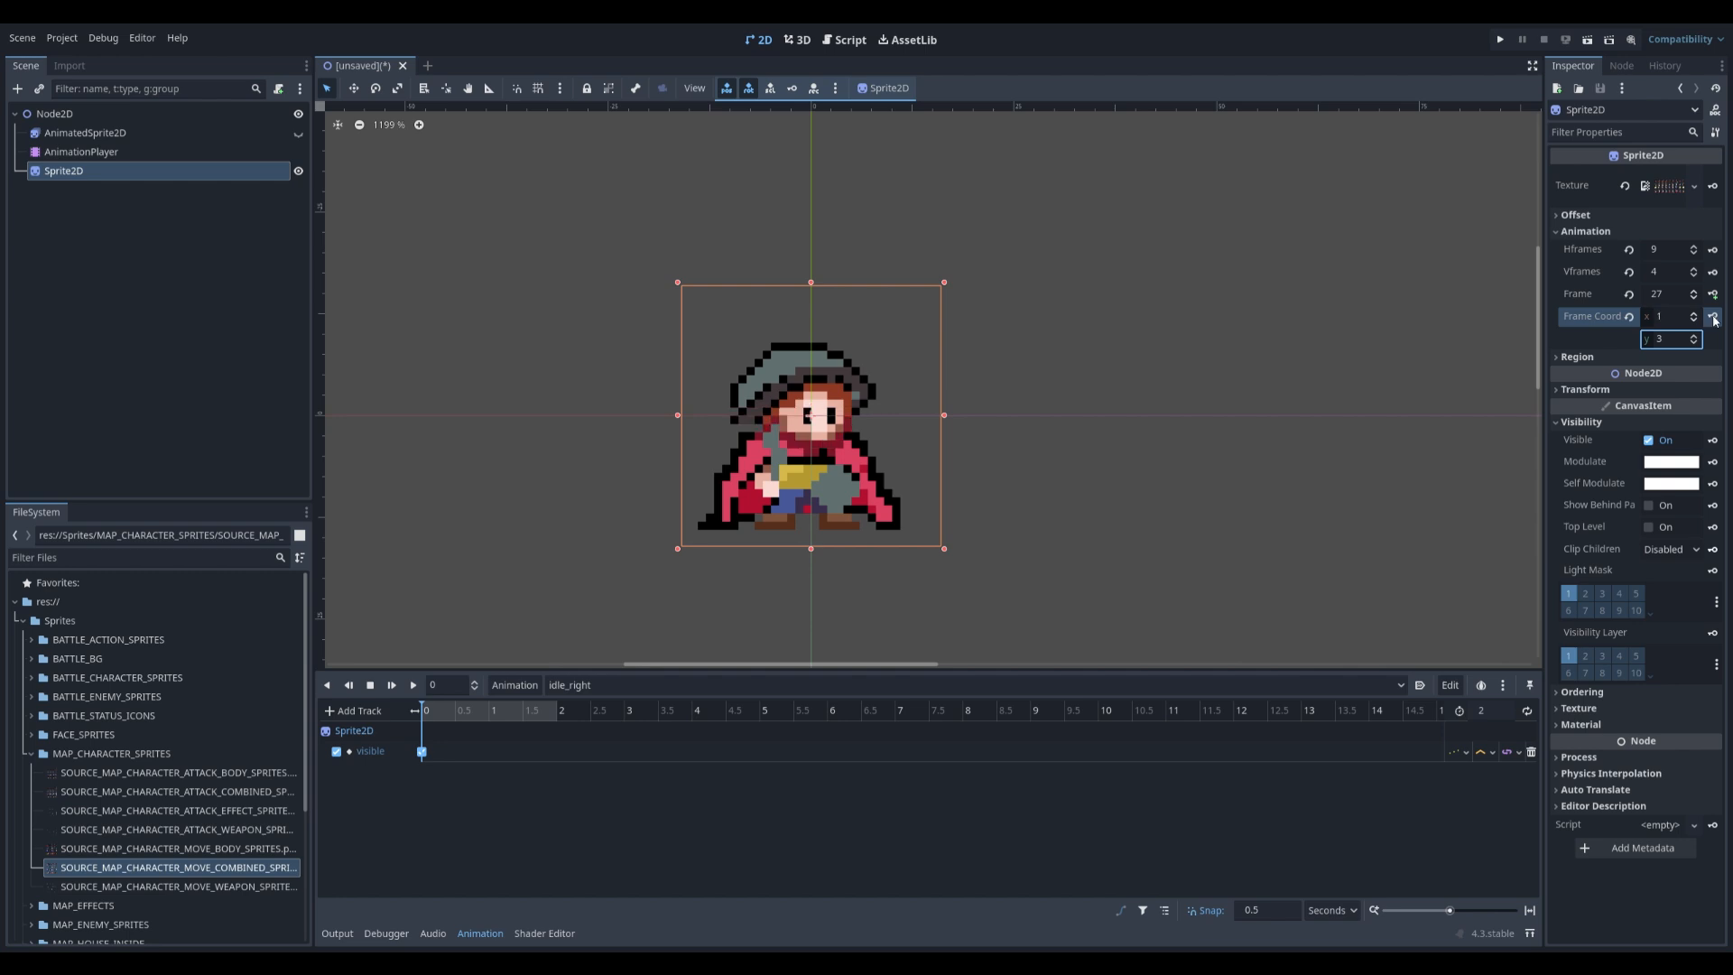
{"action": "left_click", "coordinate": [818, 537]}
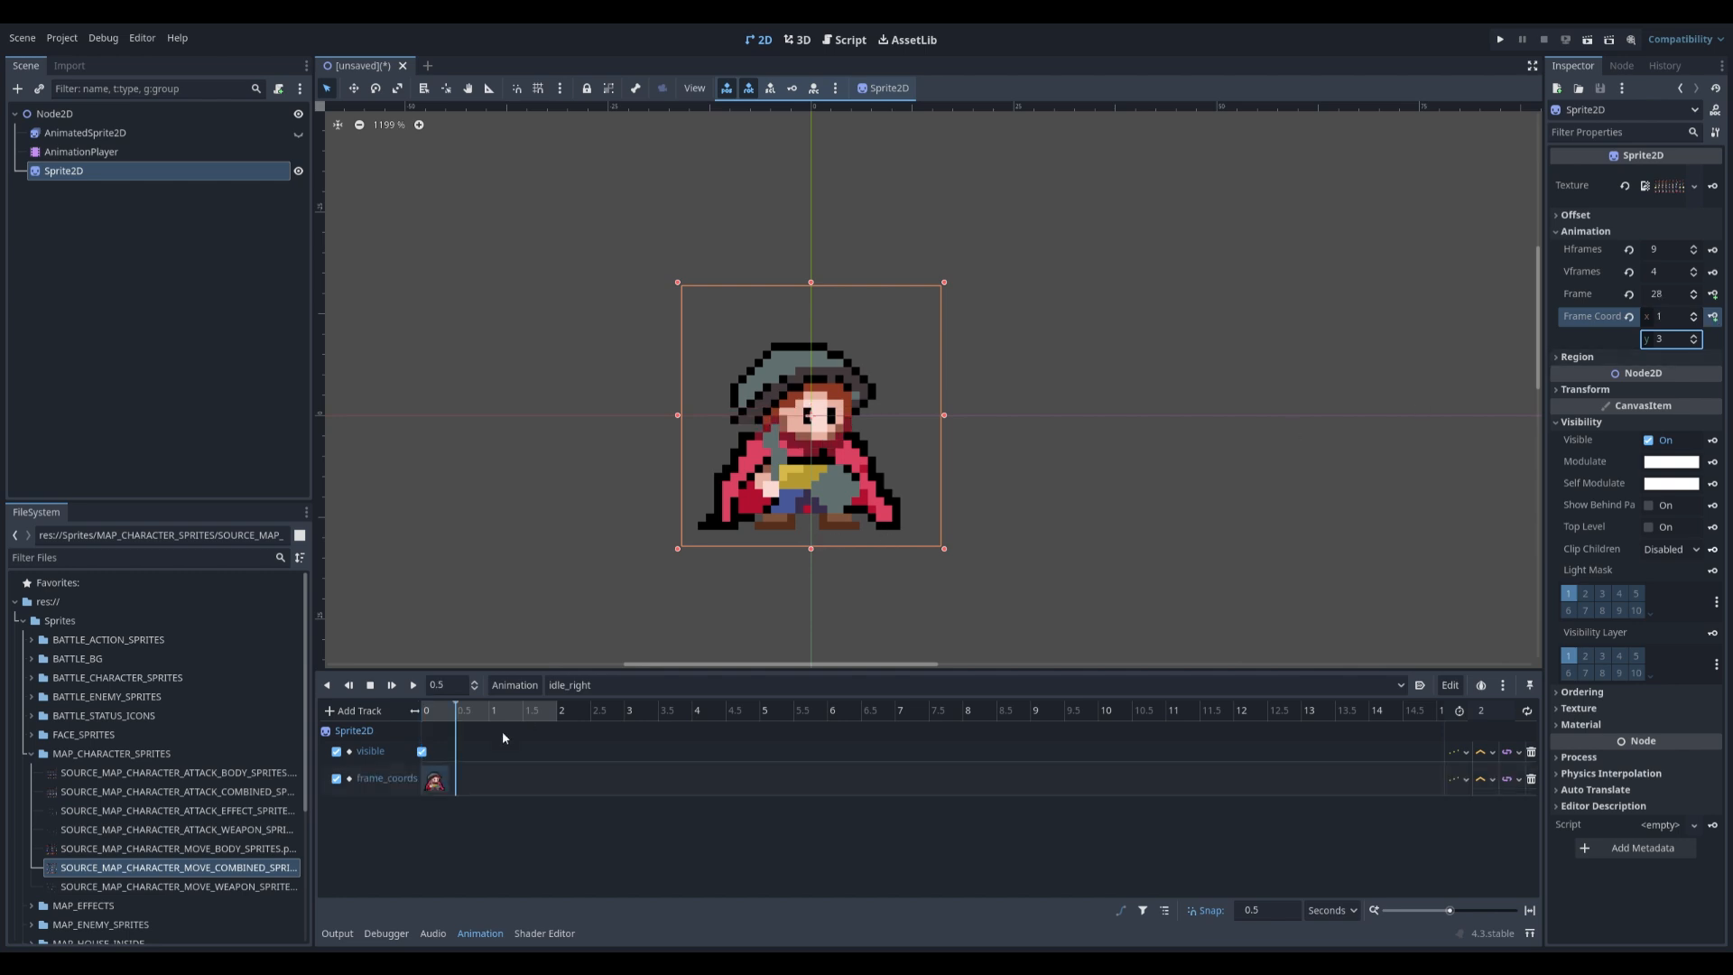
- Key frame coordinates x 1, 2 and 3 with y 3 at 0.5, 1 and 1.5 seconds in idle_right
{"action": "left_click", "coordinate": [1716, 323]}
{"action": "left_click", "coordinate": [1716, 322]}
{"action": "left_click", "coordinate": [1717, 322]}
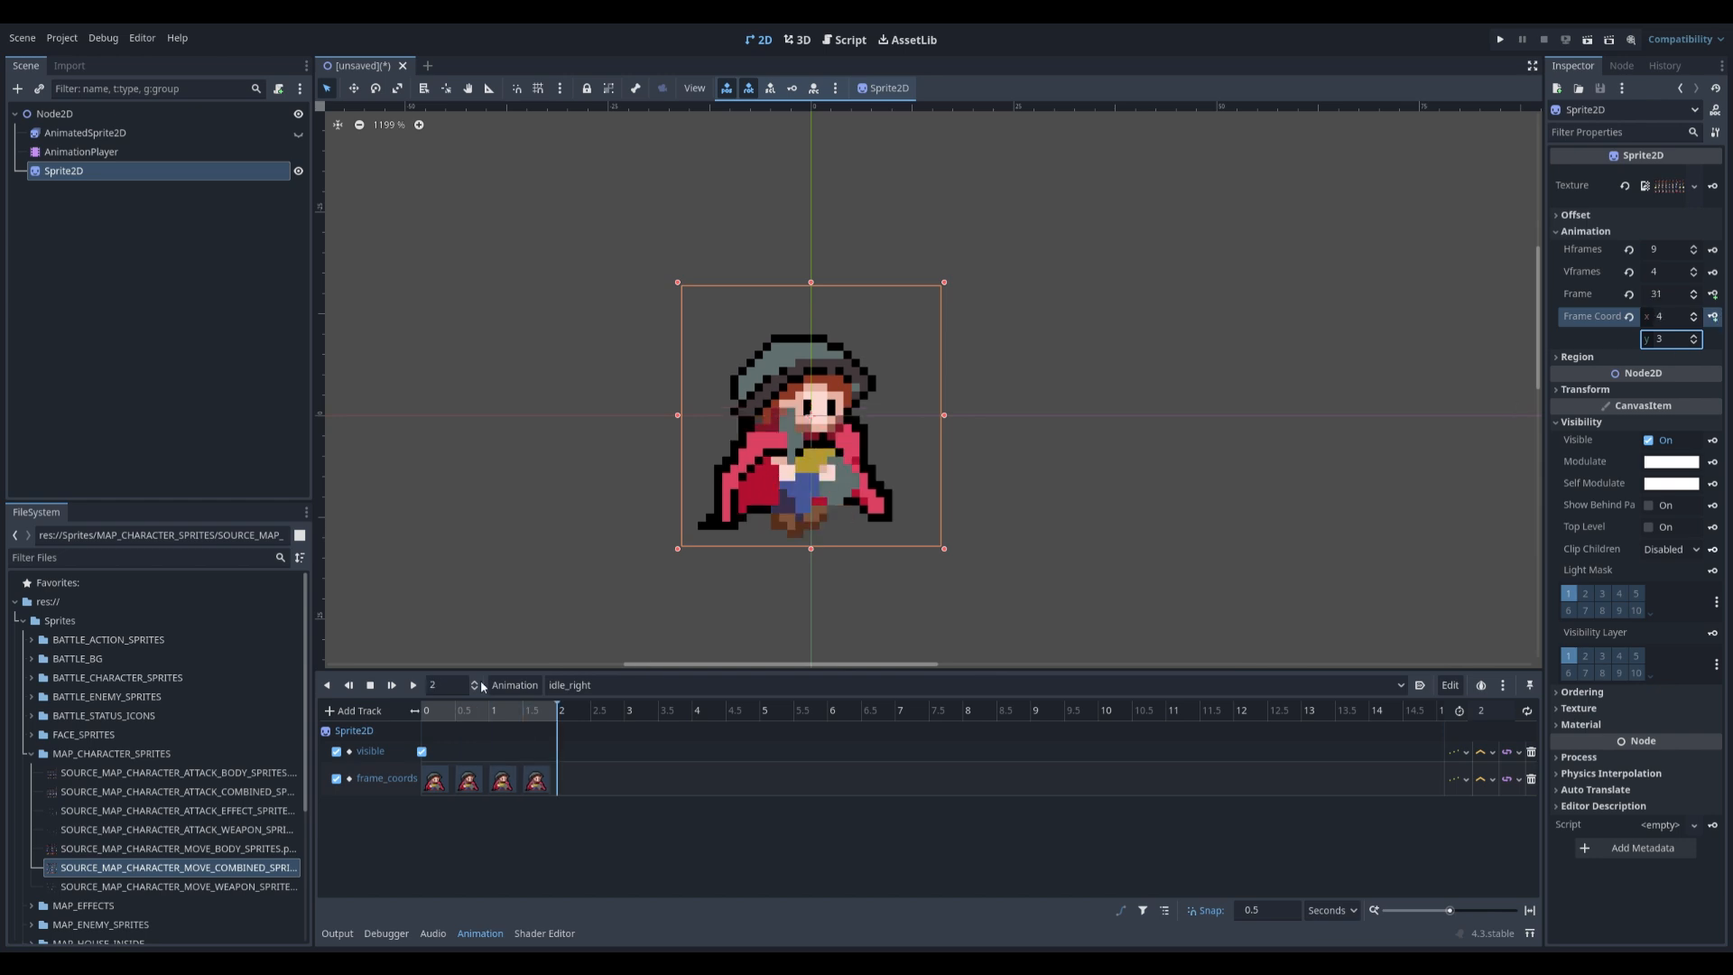
- Enable looping for idle_right, preview it from the start, and stop the playback
{"action": "left_click", "coordinate": [1521, 716]}
{"action": "key", "text": "d"}
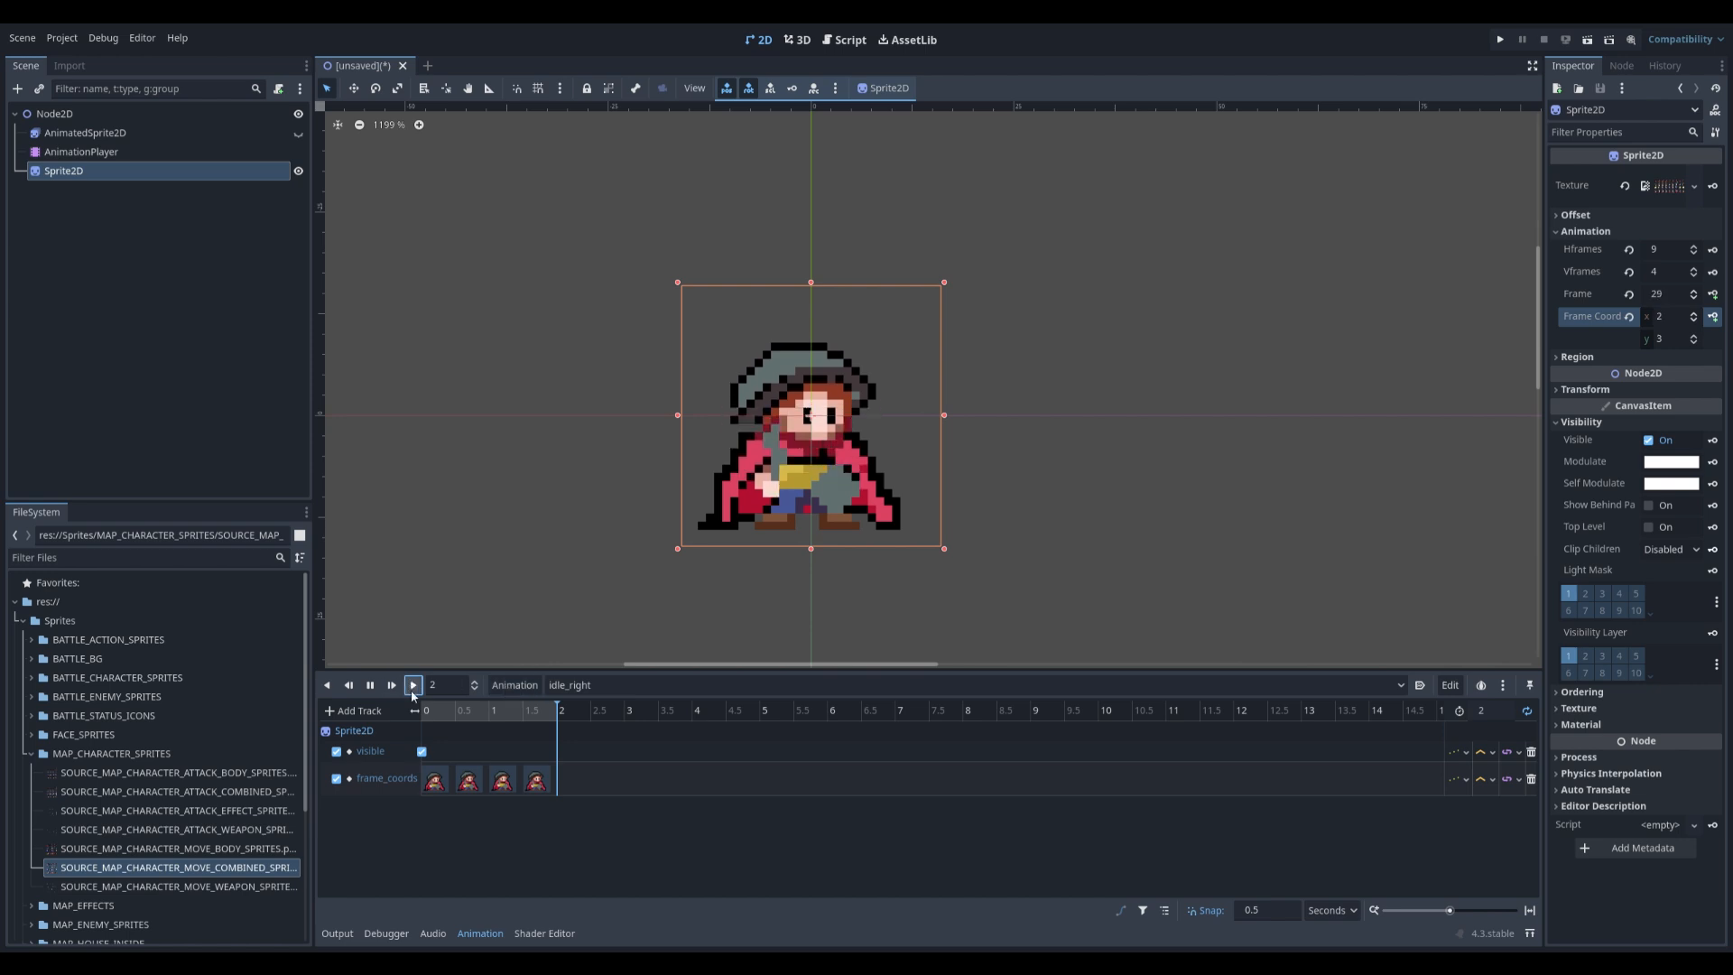
{"action": "left_click", "coordinate": [370, 685]}
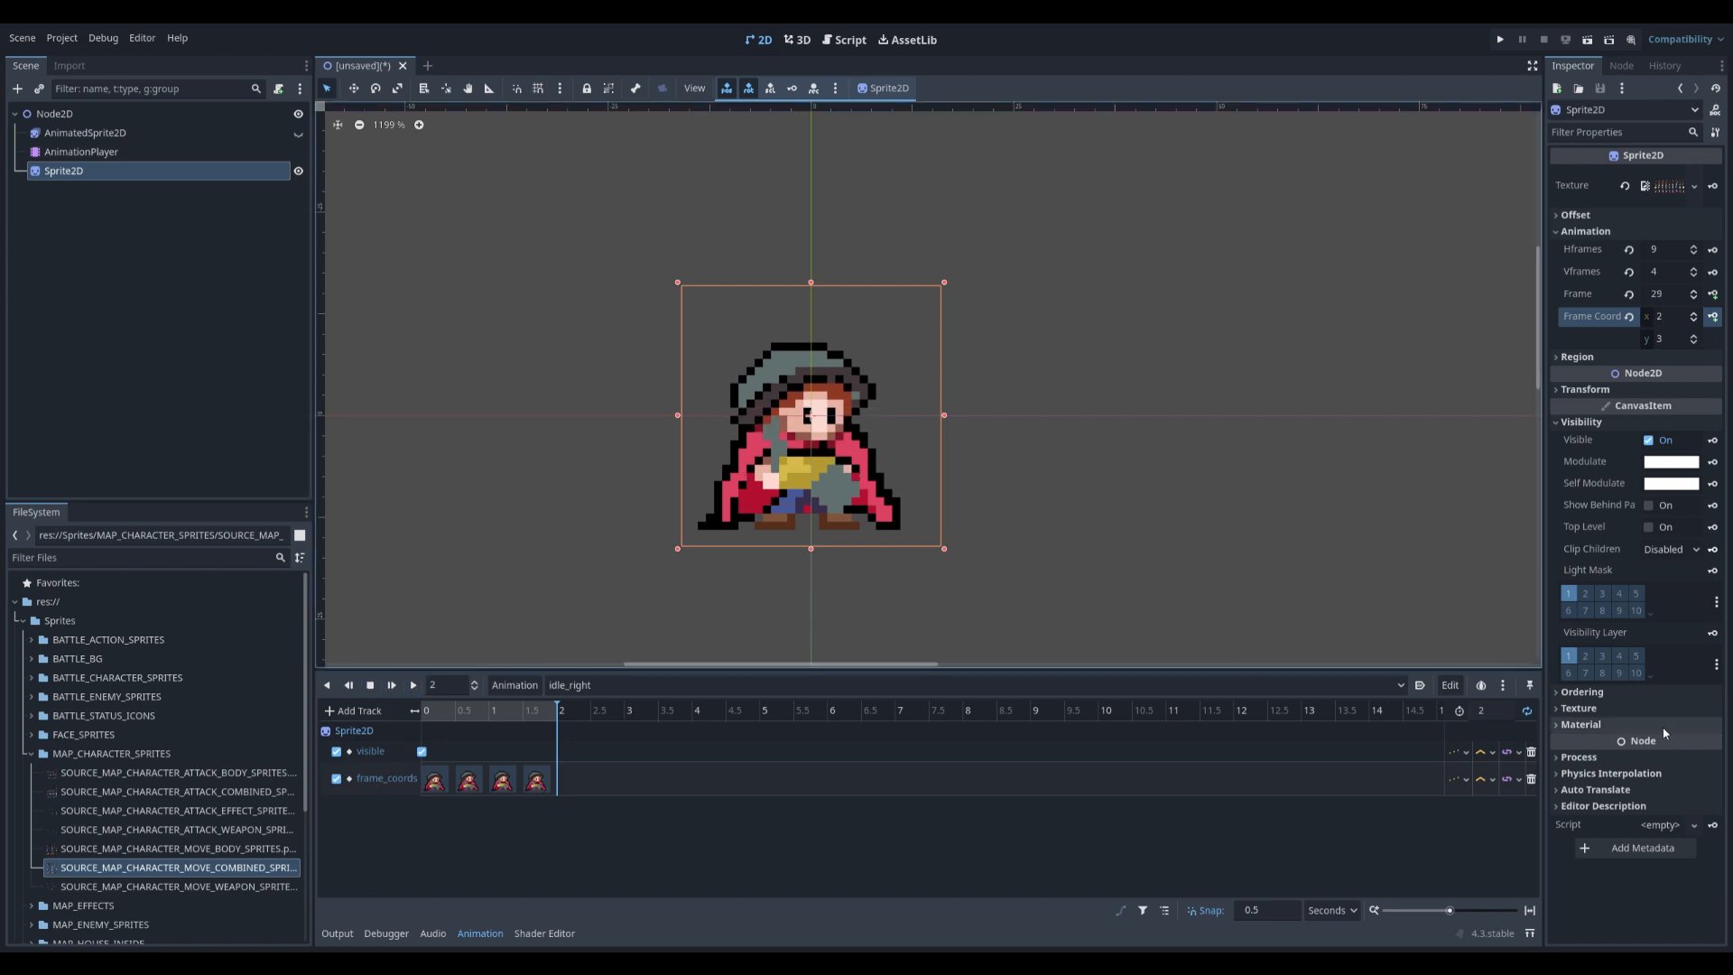
- Shorten the idle_right animation to 1 second and set the timeline snap to 0.25 seconds
{"action": "left_click", "coordinate": [1489, 711]}
{"action": "type", "text": "1"}
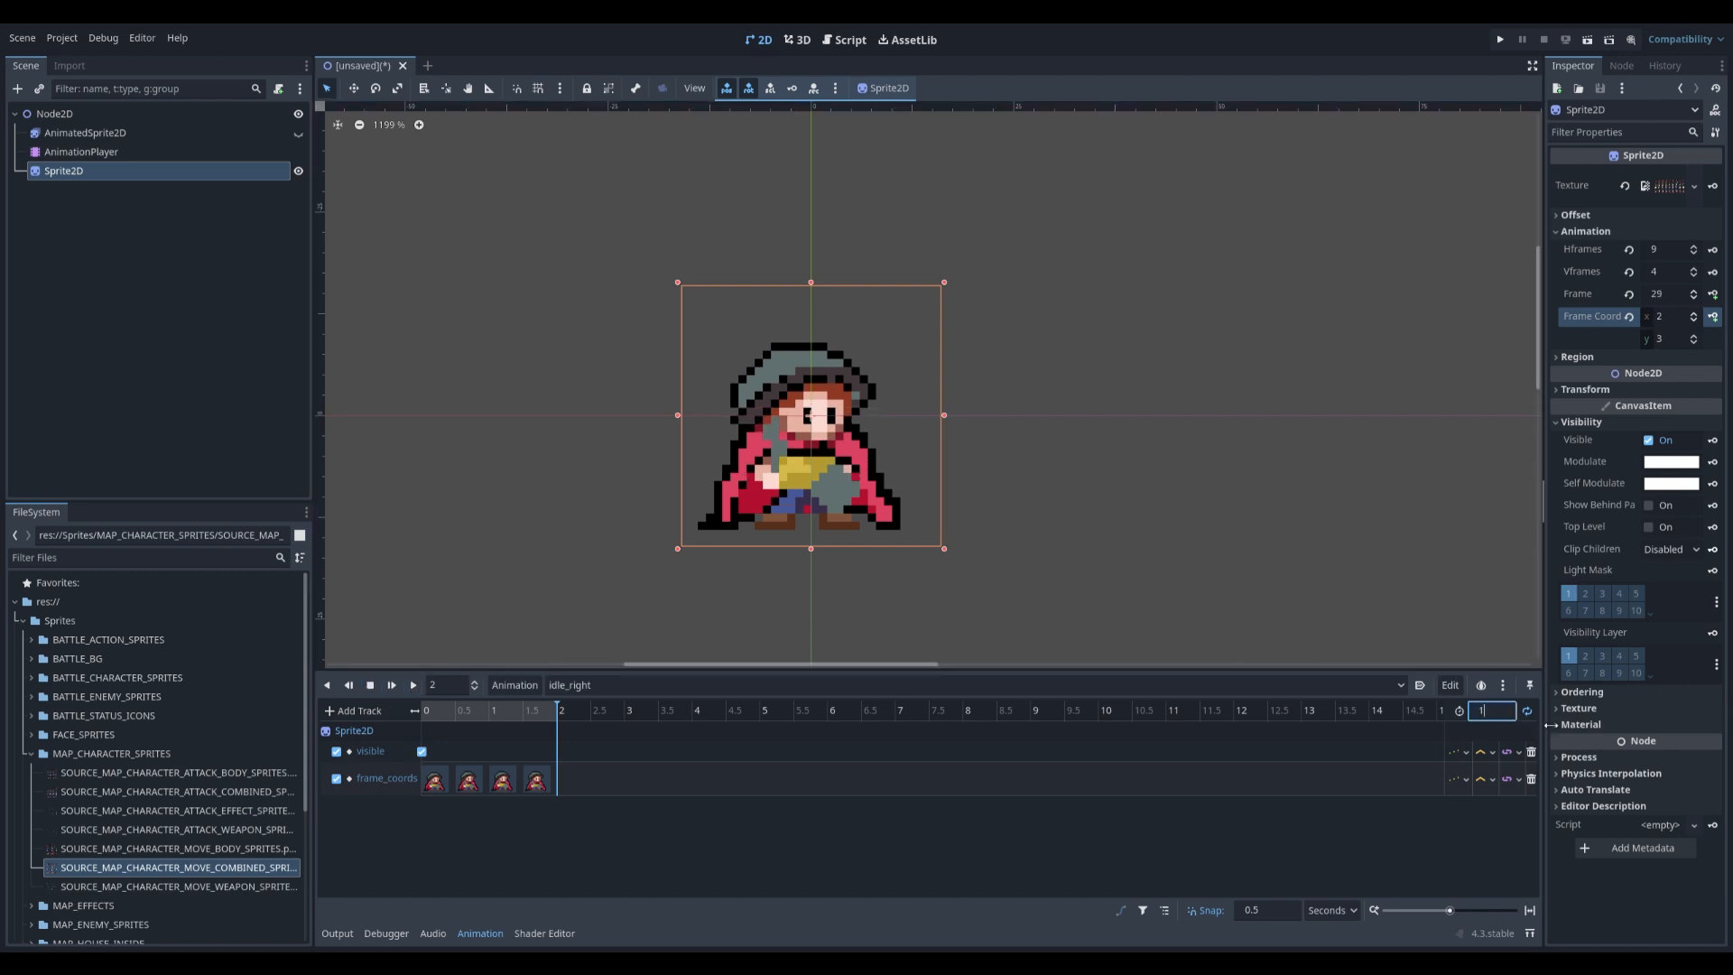
{"action": "left_click", "coordinate": [1268, 909]}
{"action": "type", "text": ".25"}
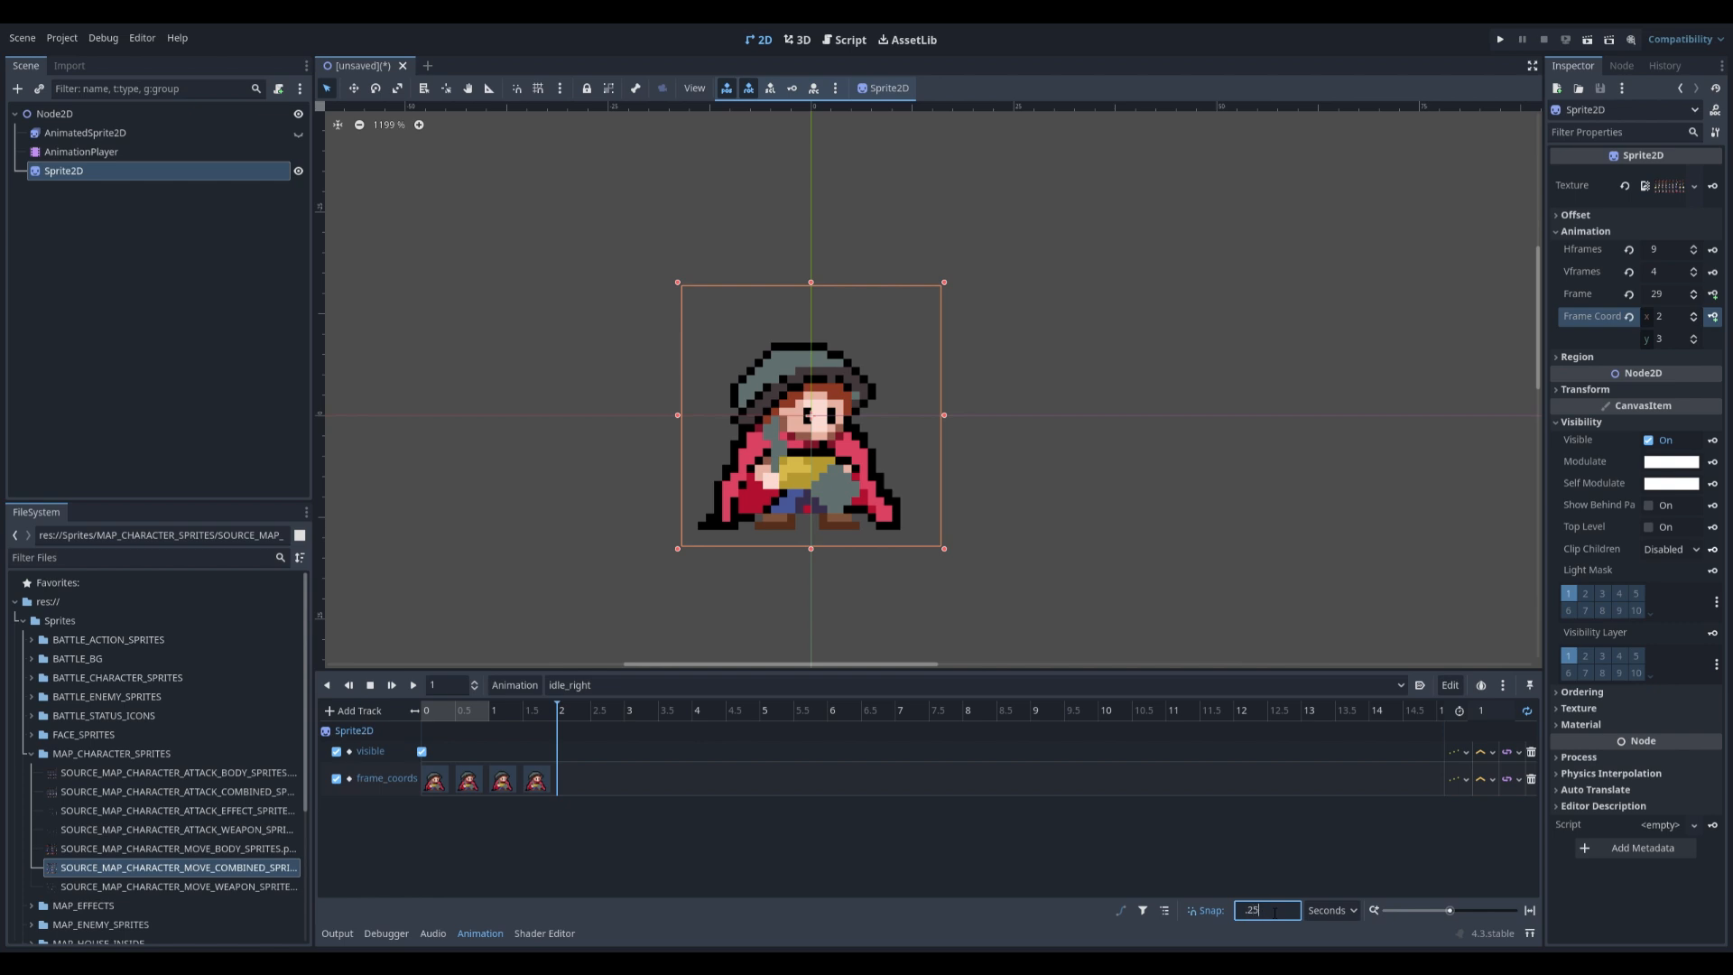
{"action": "key", "text": "Return"}
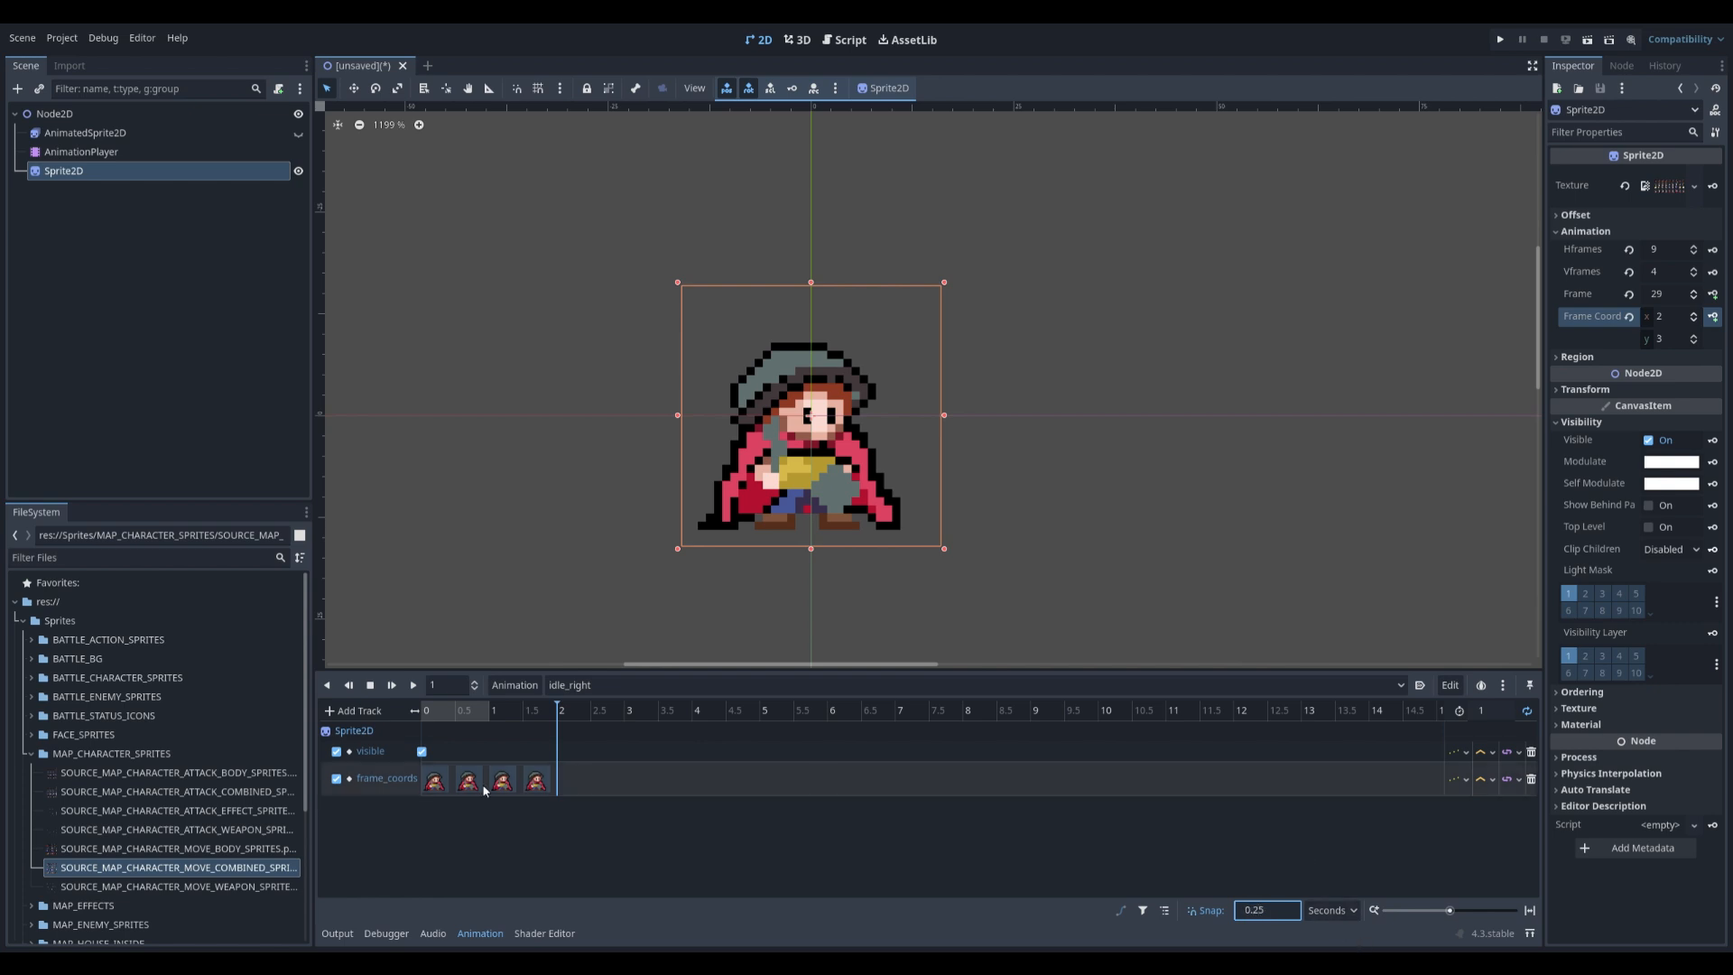
- Respace the frame_coords keys at 0.25-second intervals up to 0.75 seconds, preview idle_right, and stop the playback
{"action": "mouse_move", "coordinate": [467, 786]}
{"action": "left_mouse_down"}
{"action": "mouse_move", "coordinate": [452, 786]}
{"action": "mouse_move", "coordinate": [485, 786]}
{"action": "left_mouse_up"}
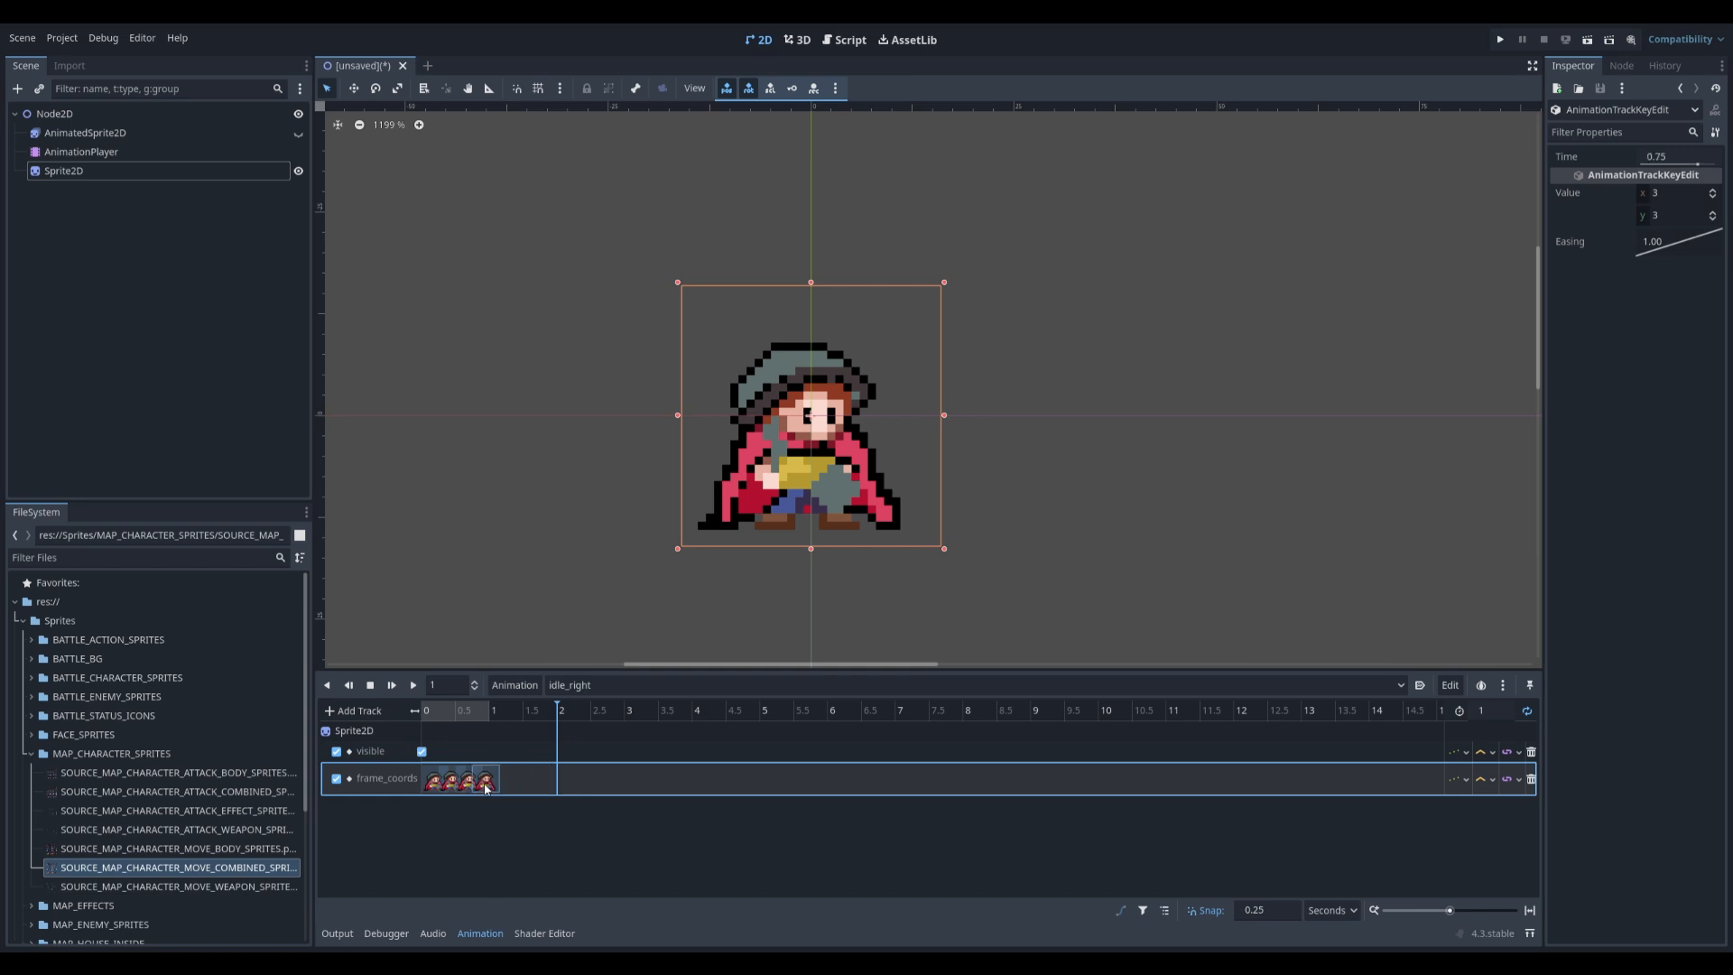
{"action": "left_click", "coordinate": [412, 685]}
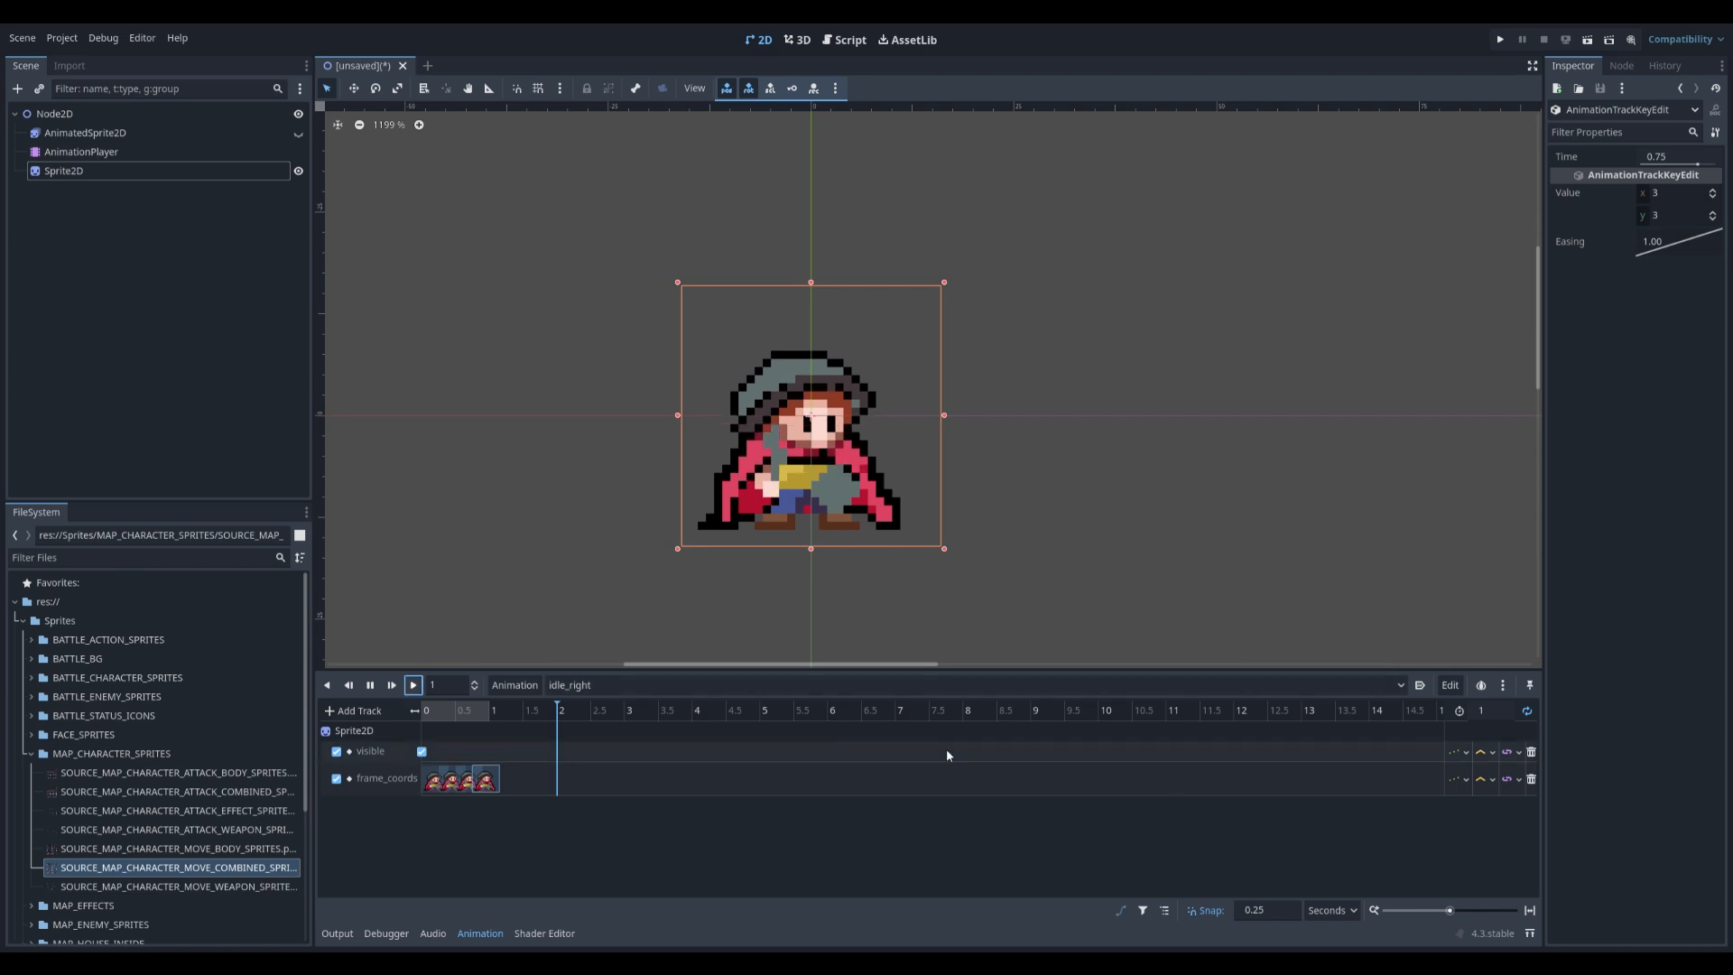
{"action": "left_click", "coordinate": [371, 685]}
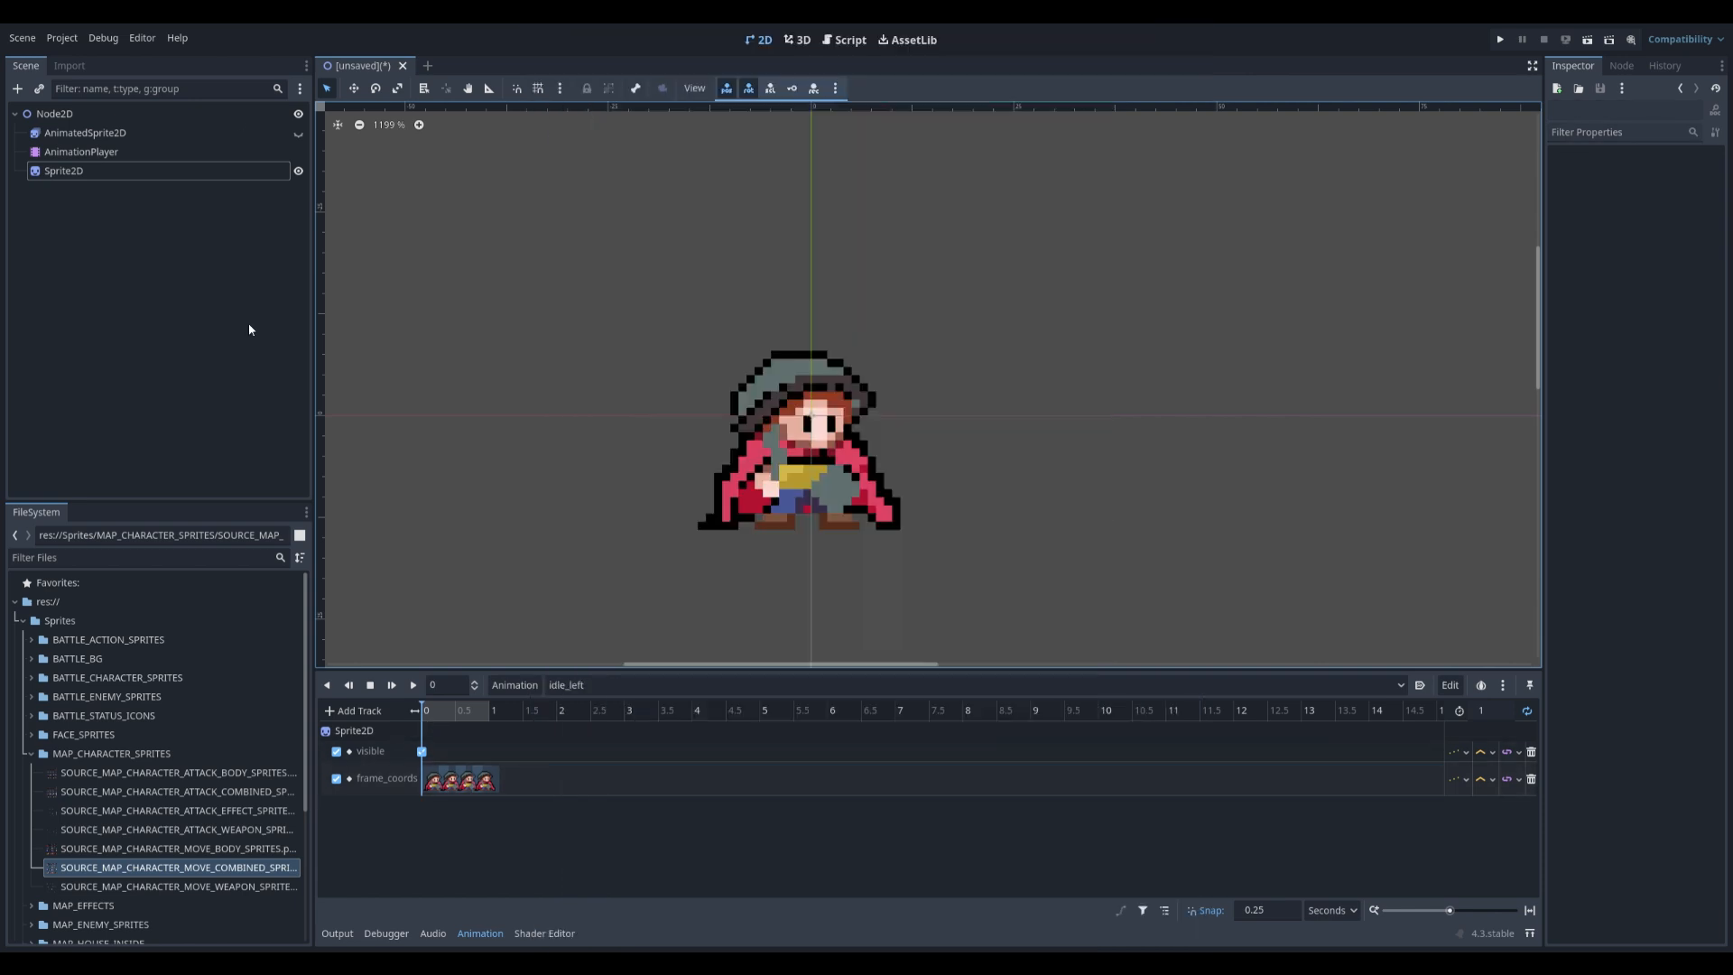
- Turn on Flip H for Sprite2D, key it at the start of idle_left, and preview the animation
{"action": "left_click", "coordinate": [55, 172]}
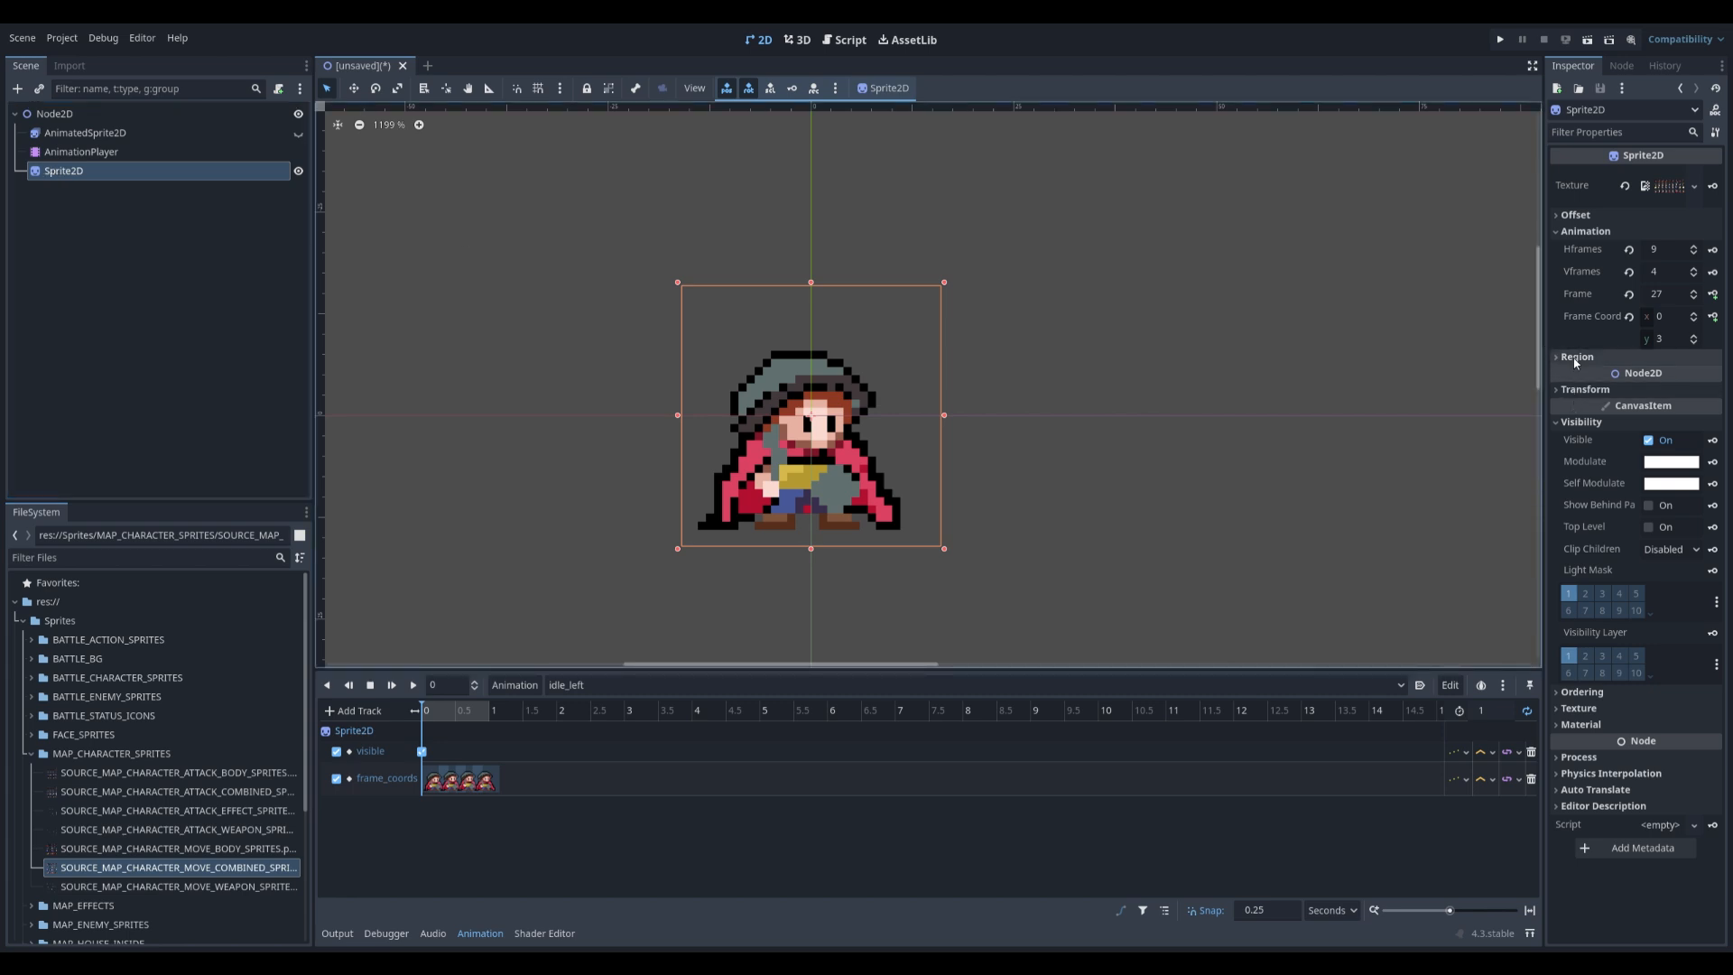
{"action": "left_click", "coordinate": [1558, 390]}
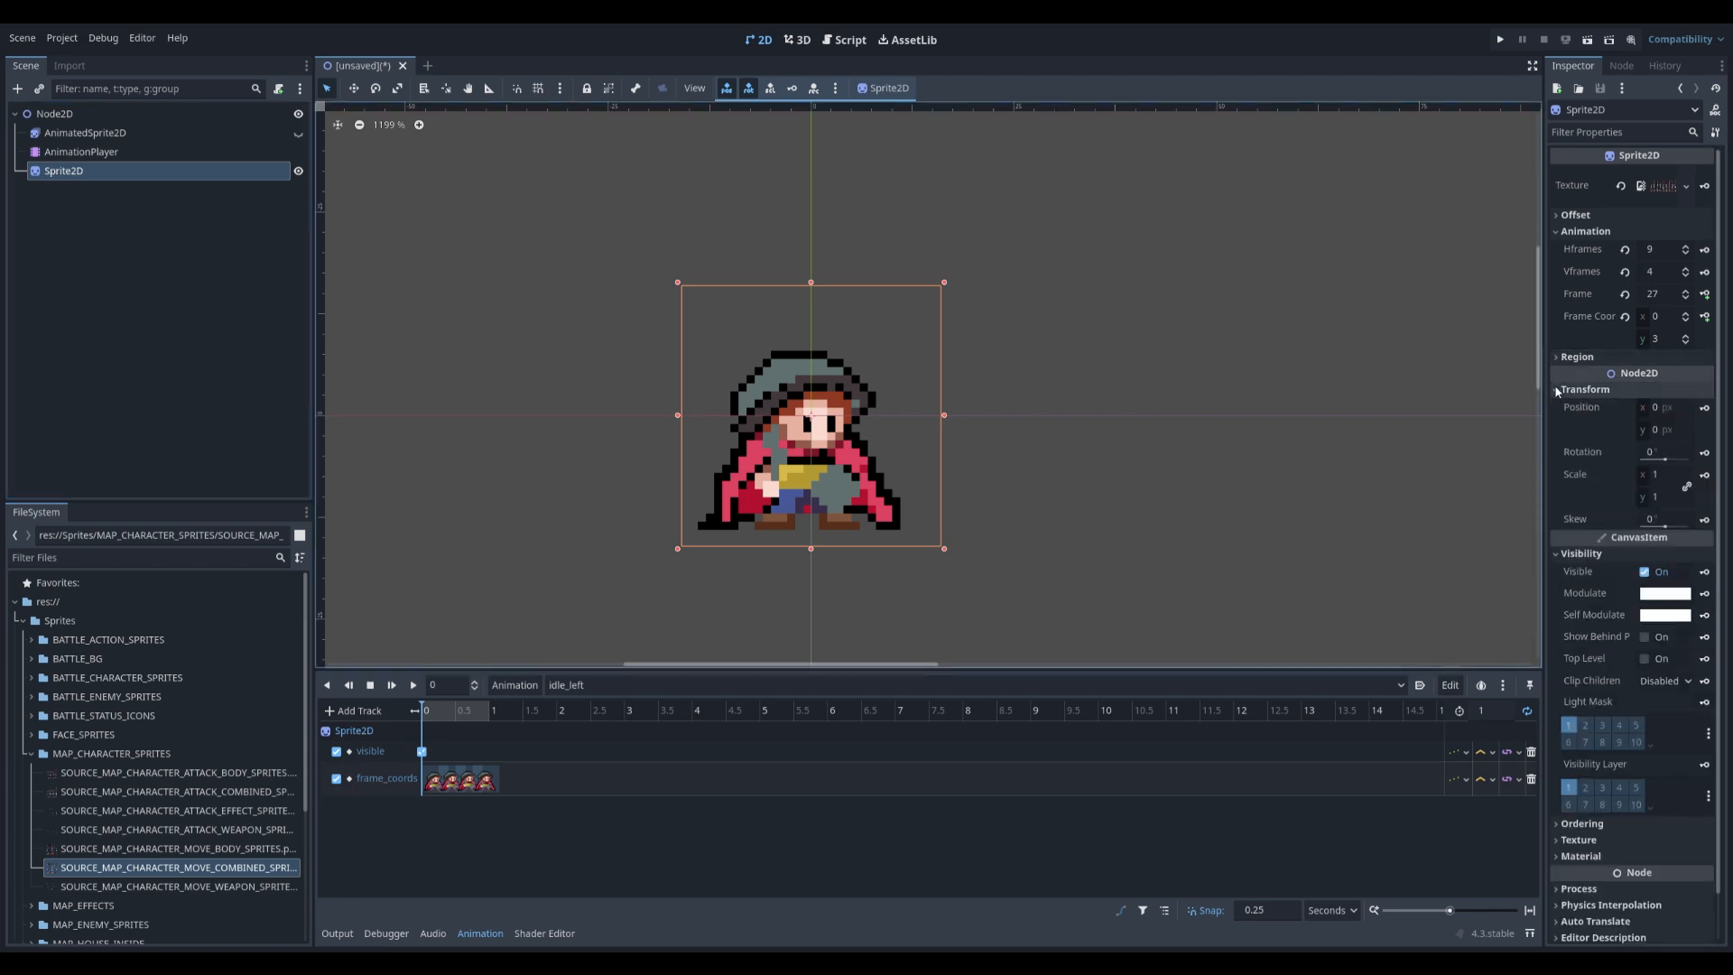
{"action": "left_click", "coordinate": [1557, 390]}
{"action": "left_click", "coordinate": [1553, 215]}
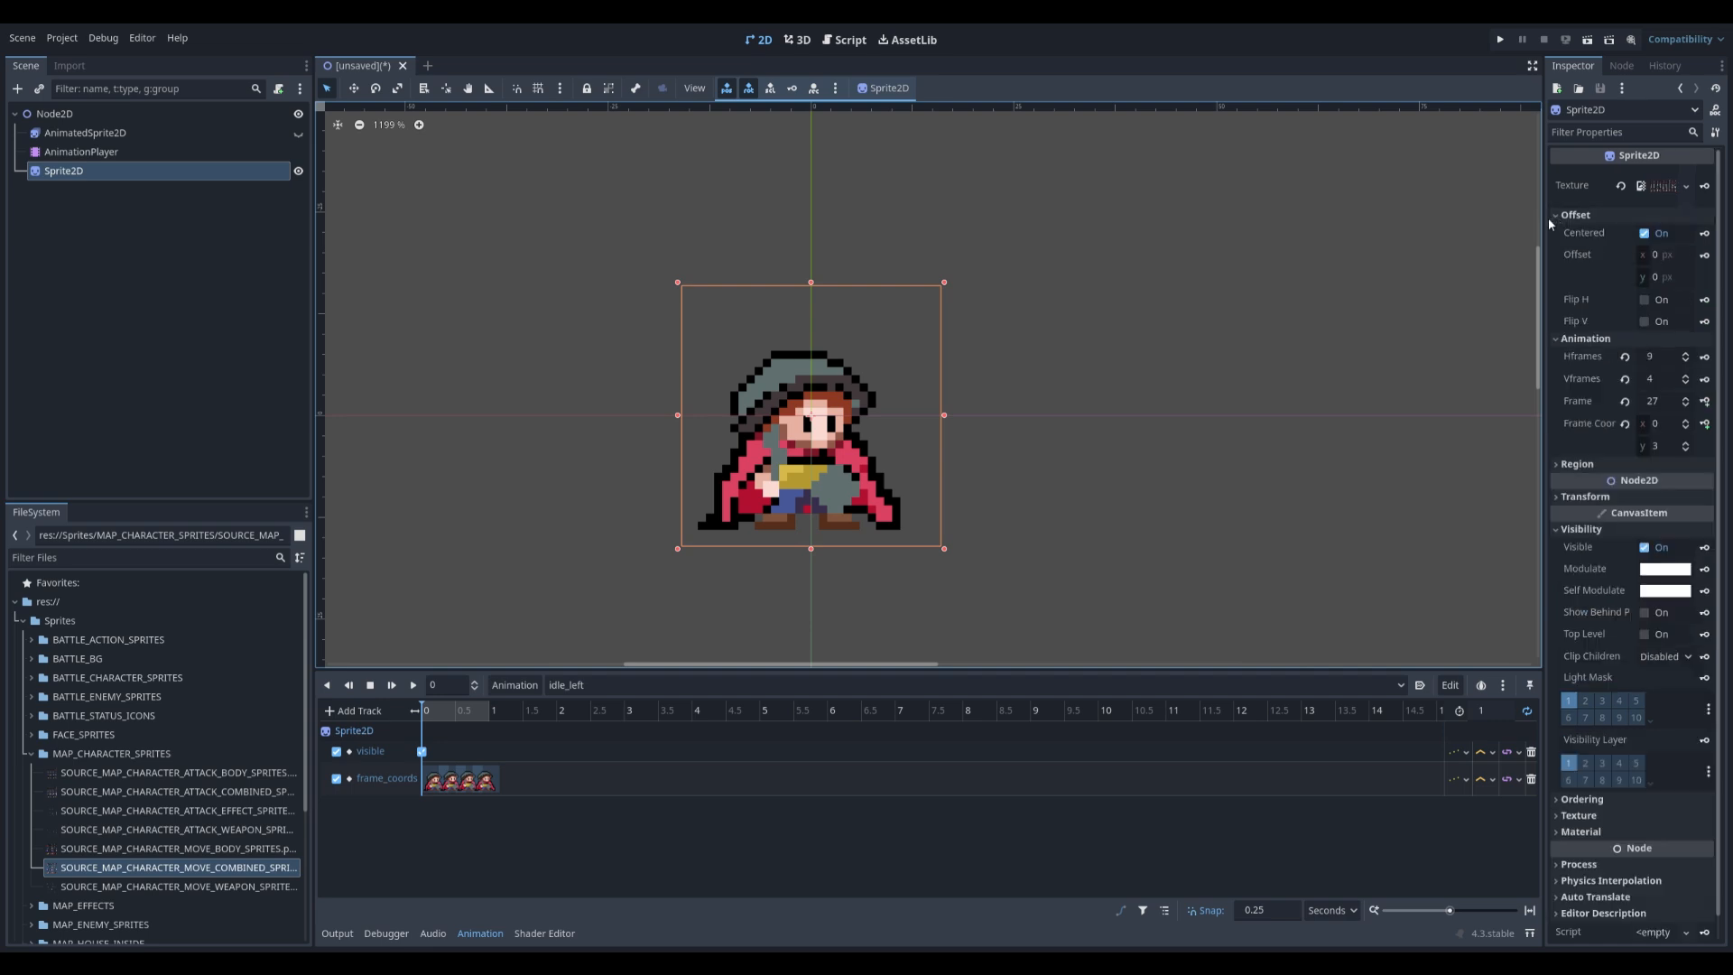
{"action": "left_click", "coordinate": [1644, 301]}
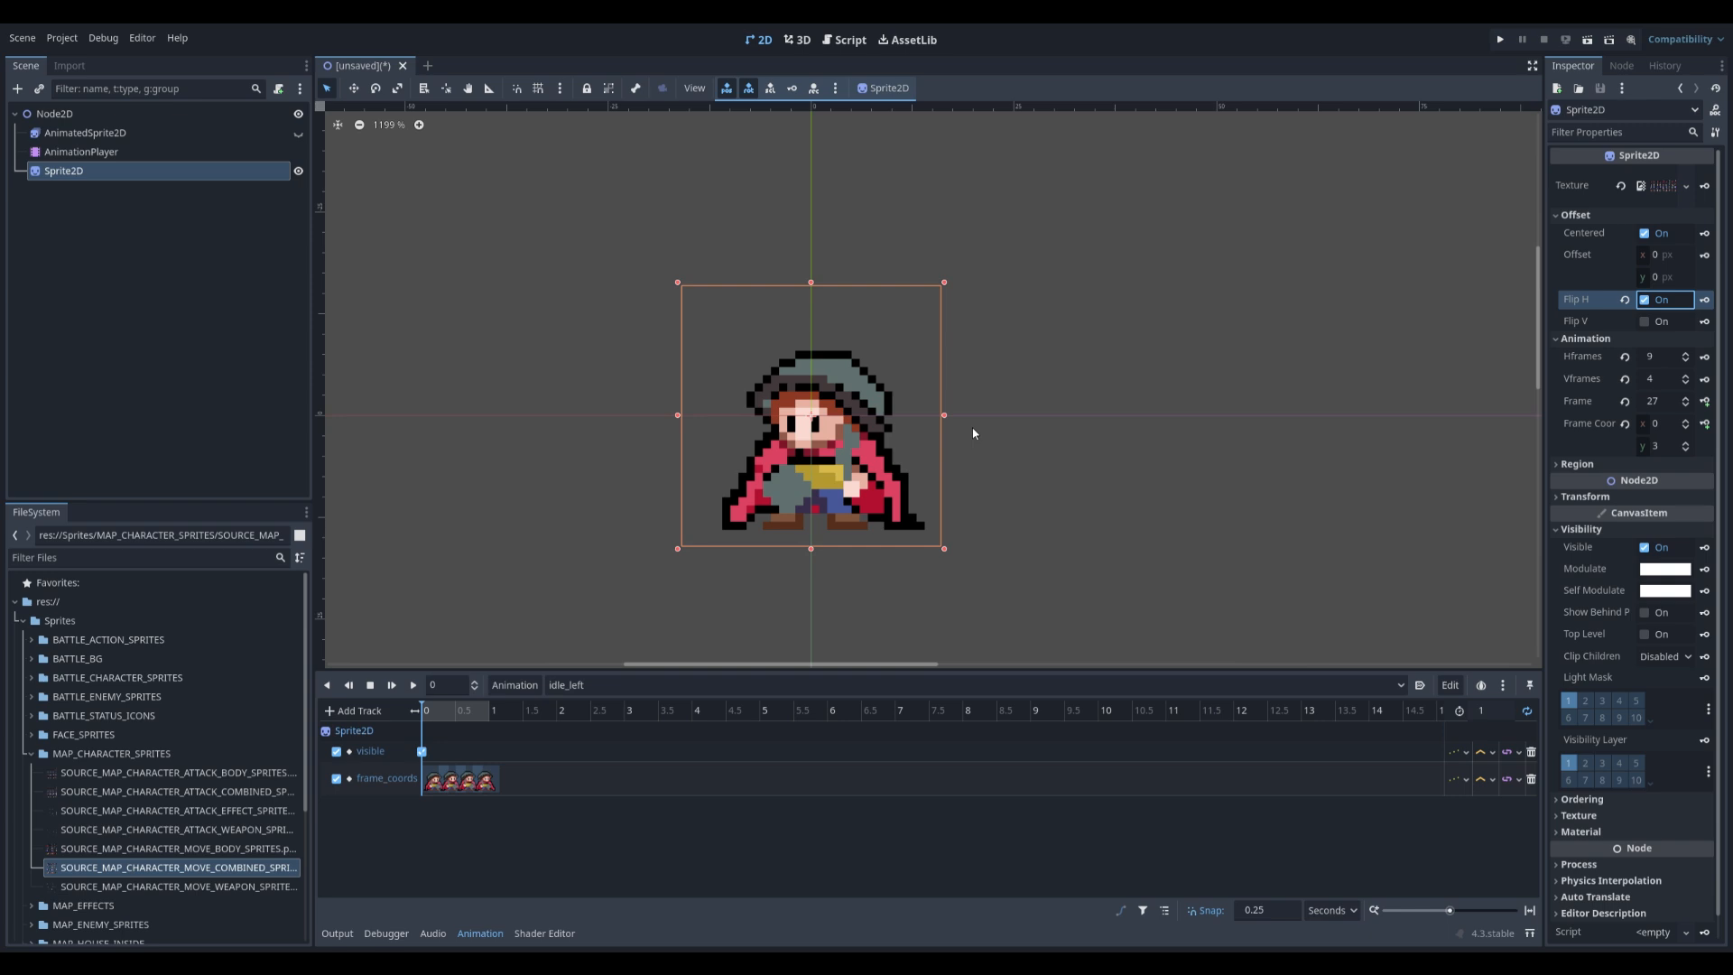
{"action": "left_click", "coordinate": [810, 541]}
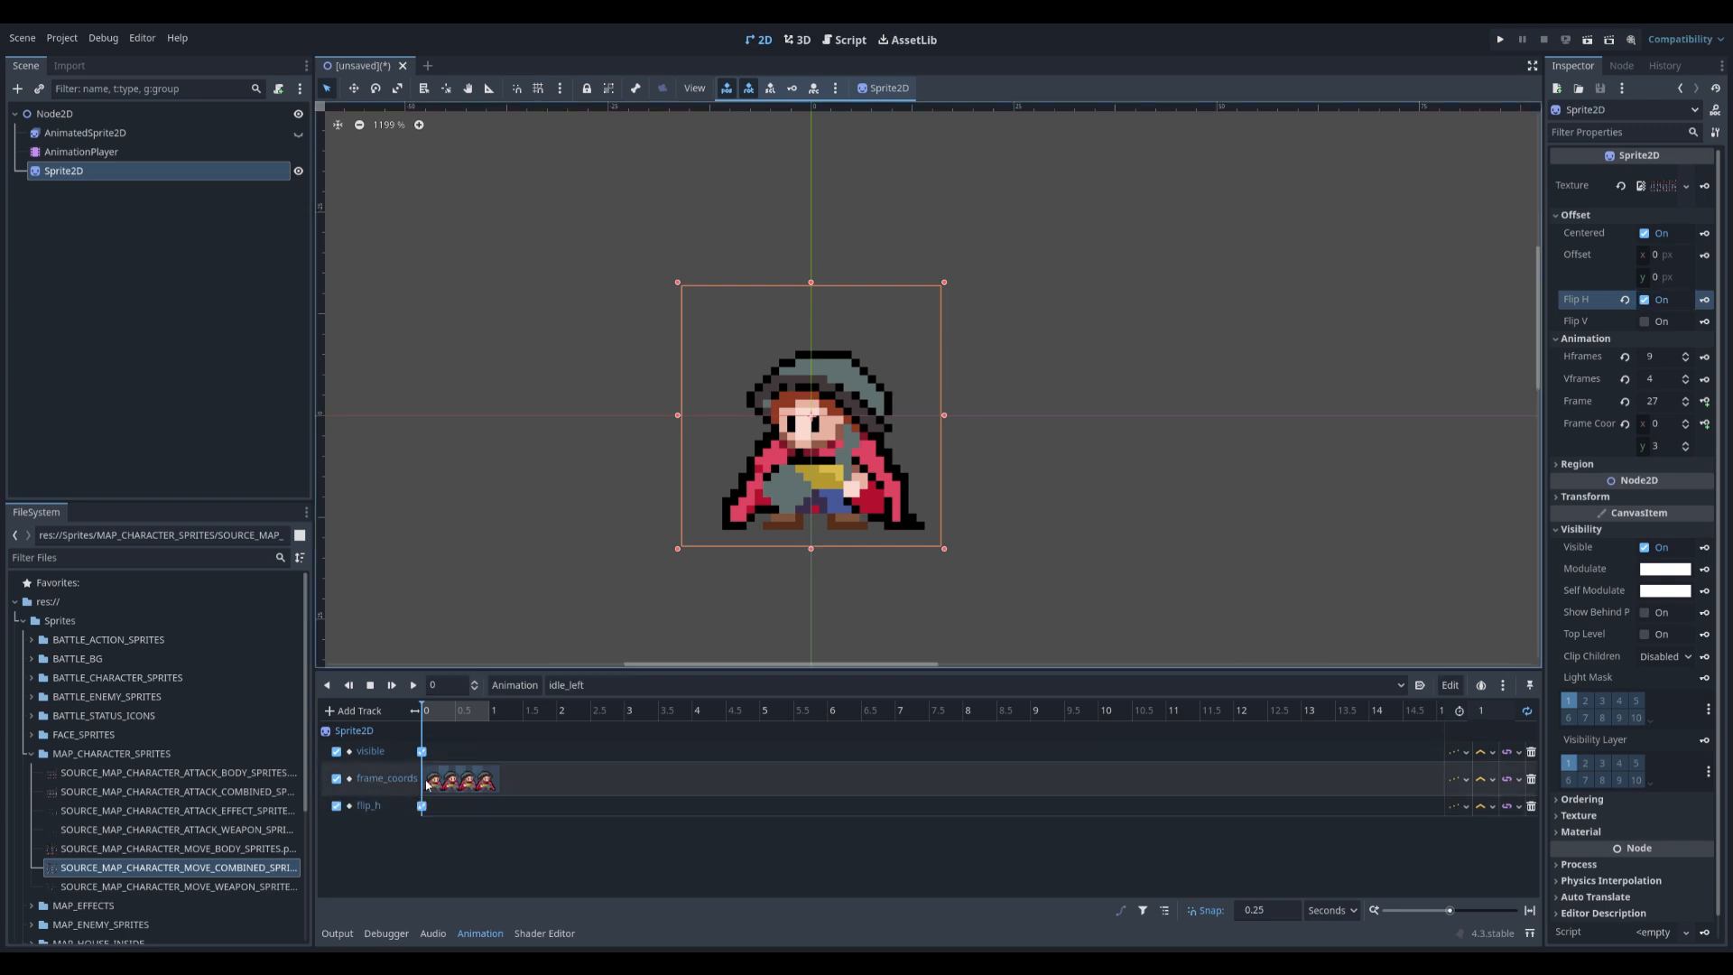
{"action": "left_click", "coordinate": [413, 685]}
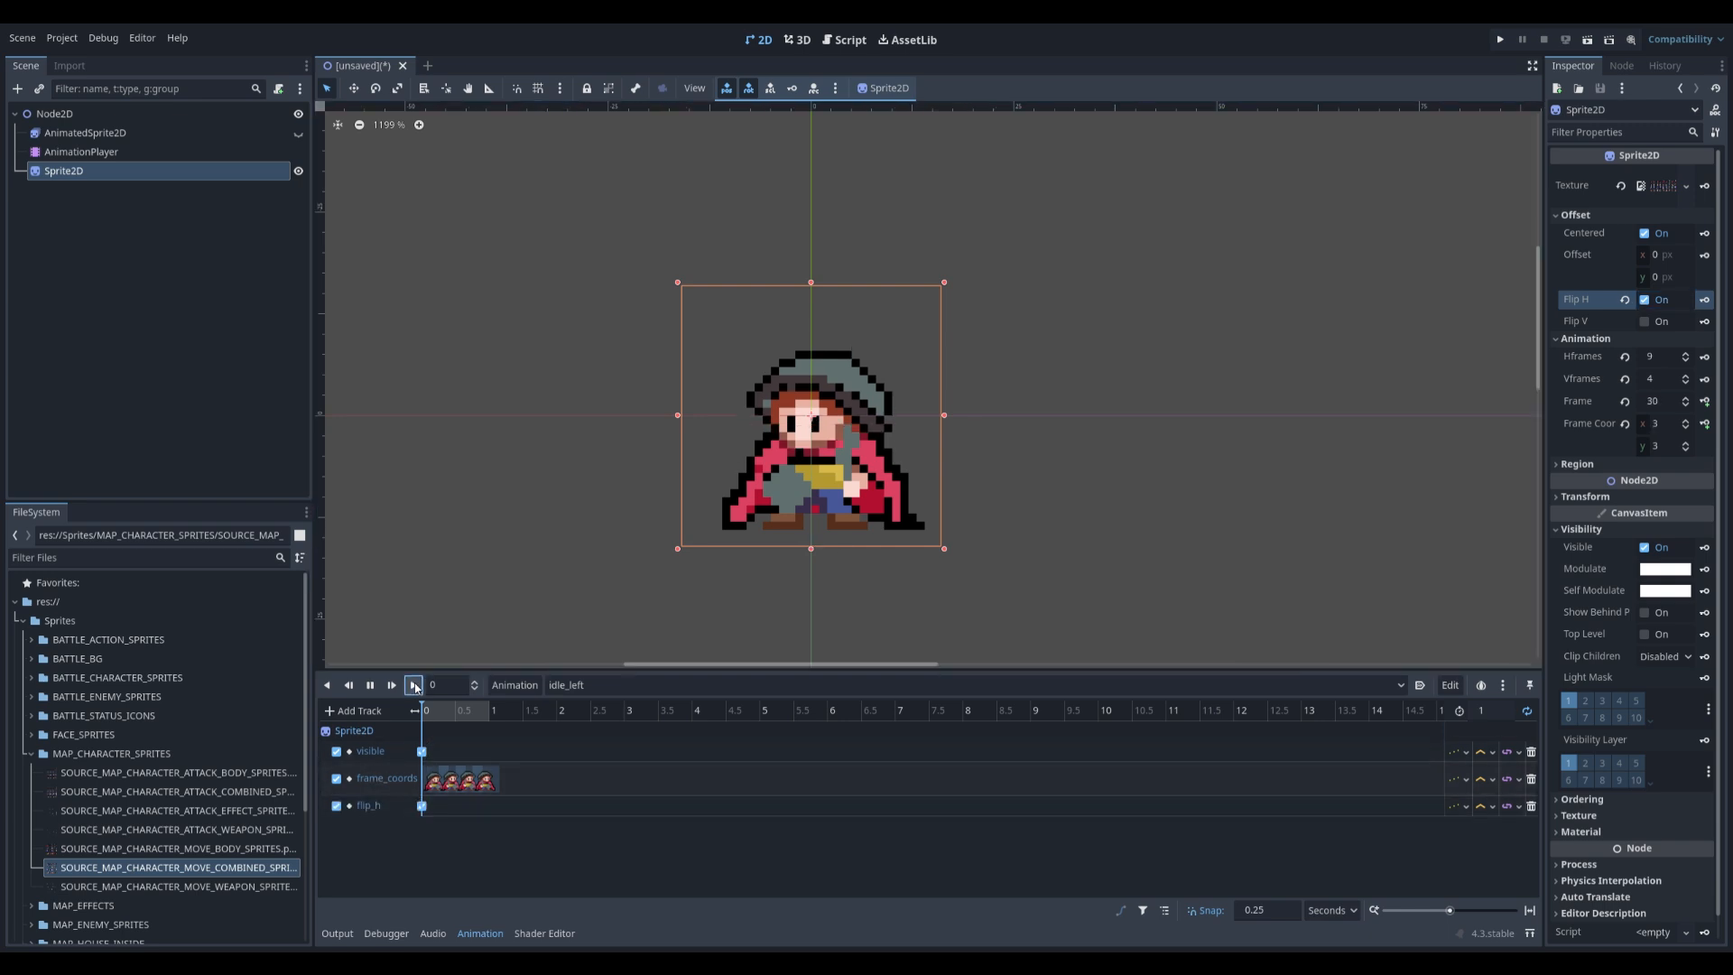
- Switch to idle_right, key Flip H as off at its start, then preview and stop the animation
{"action": "left_click", "coordinate": [587, 743]}
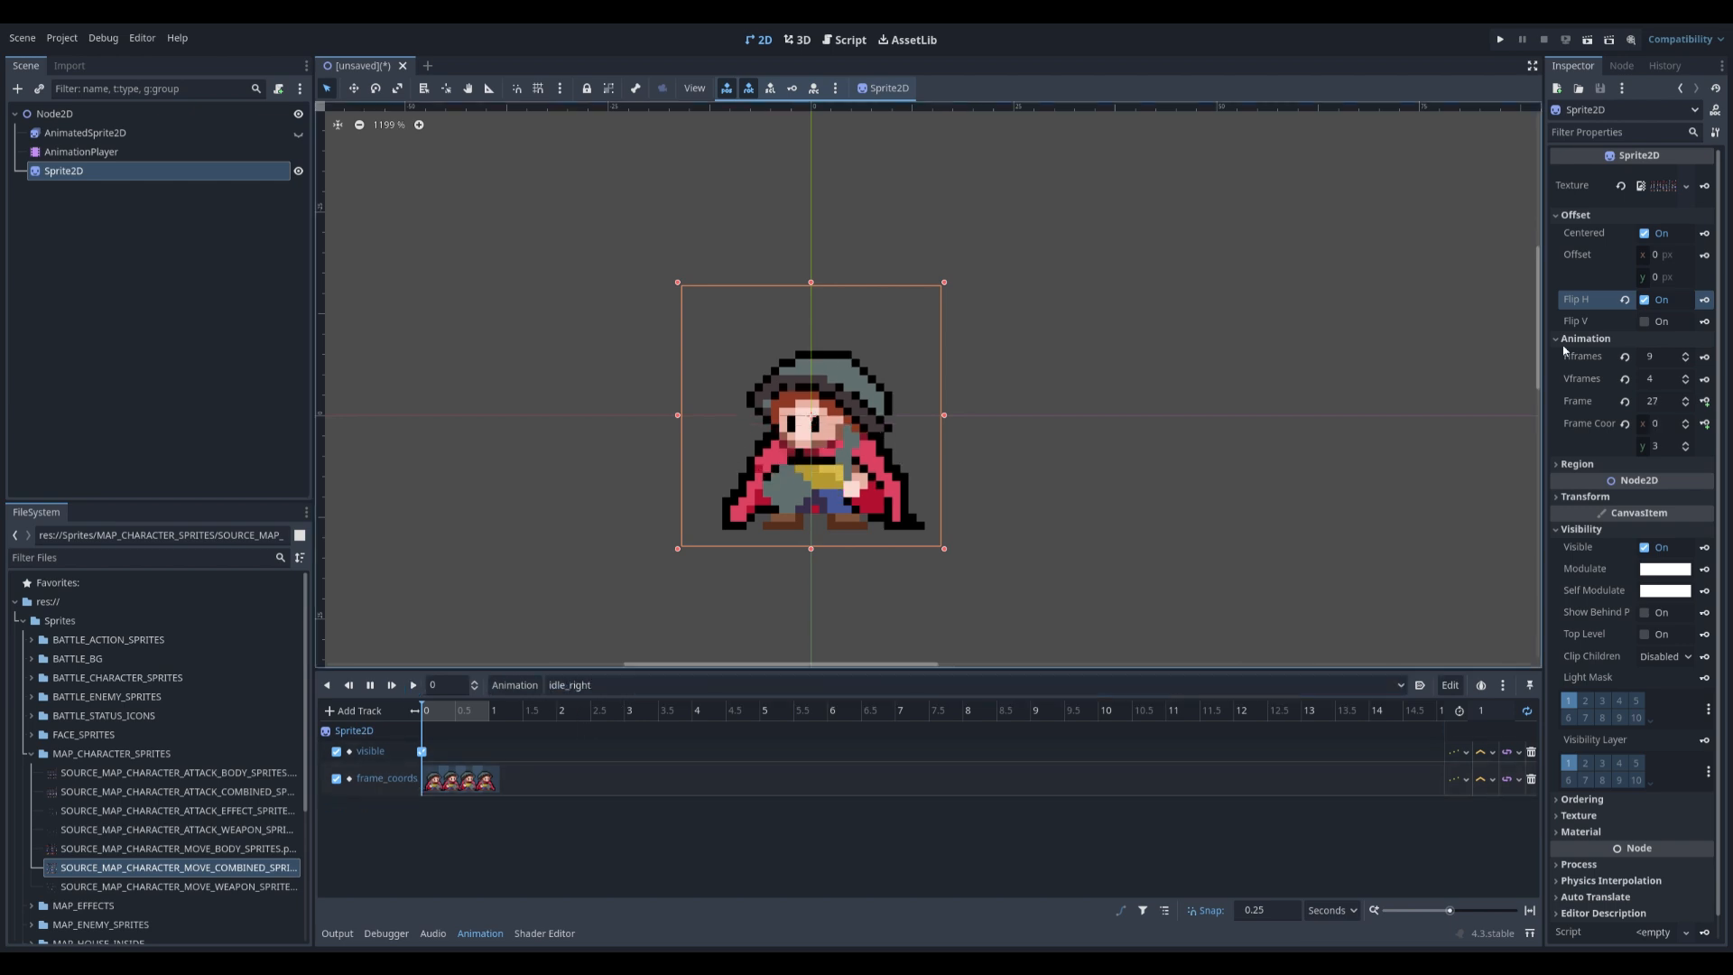
{"action": "left_click", "coordinate": [1645, 299]}
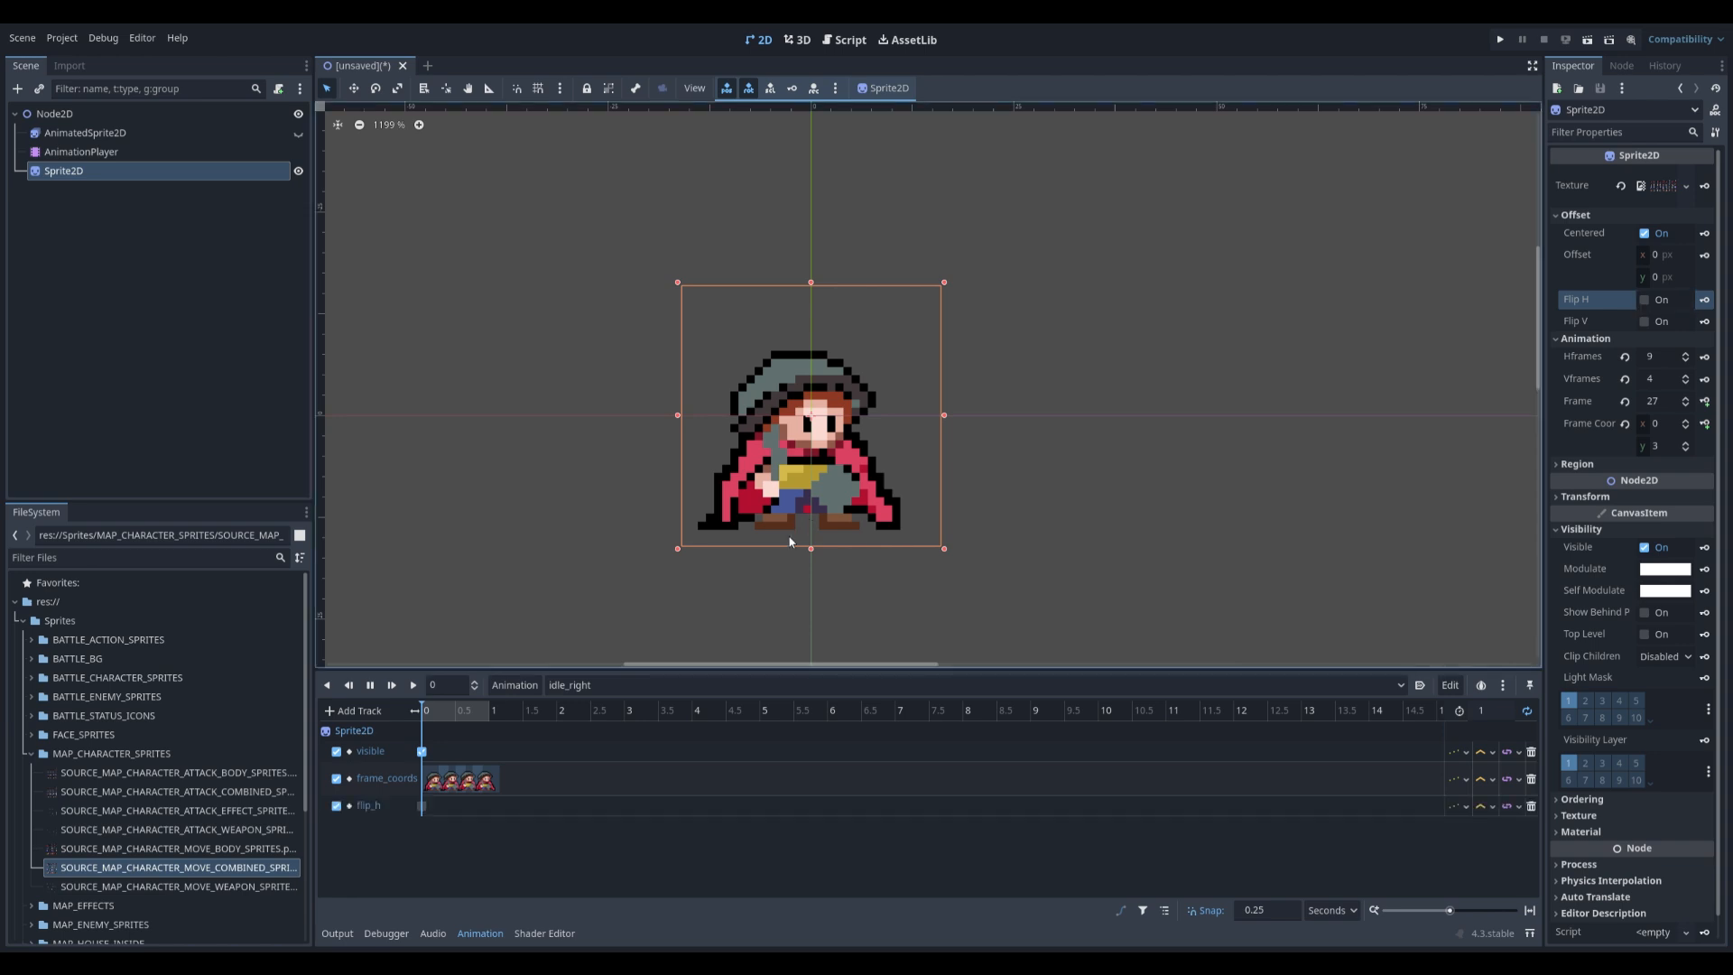
{"action": "left_click", "coordinate": [413, 685]}
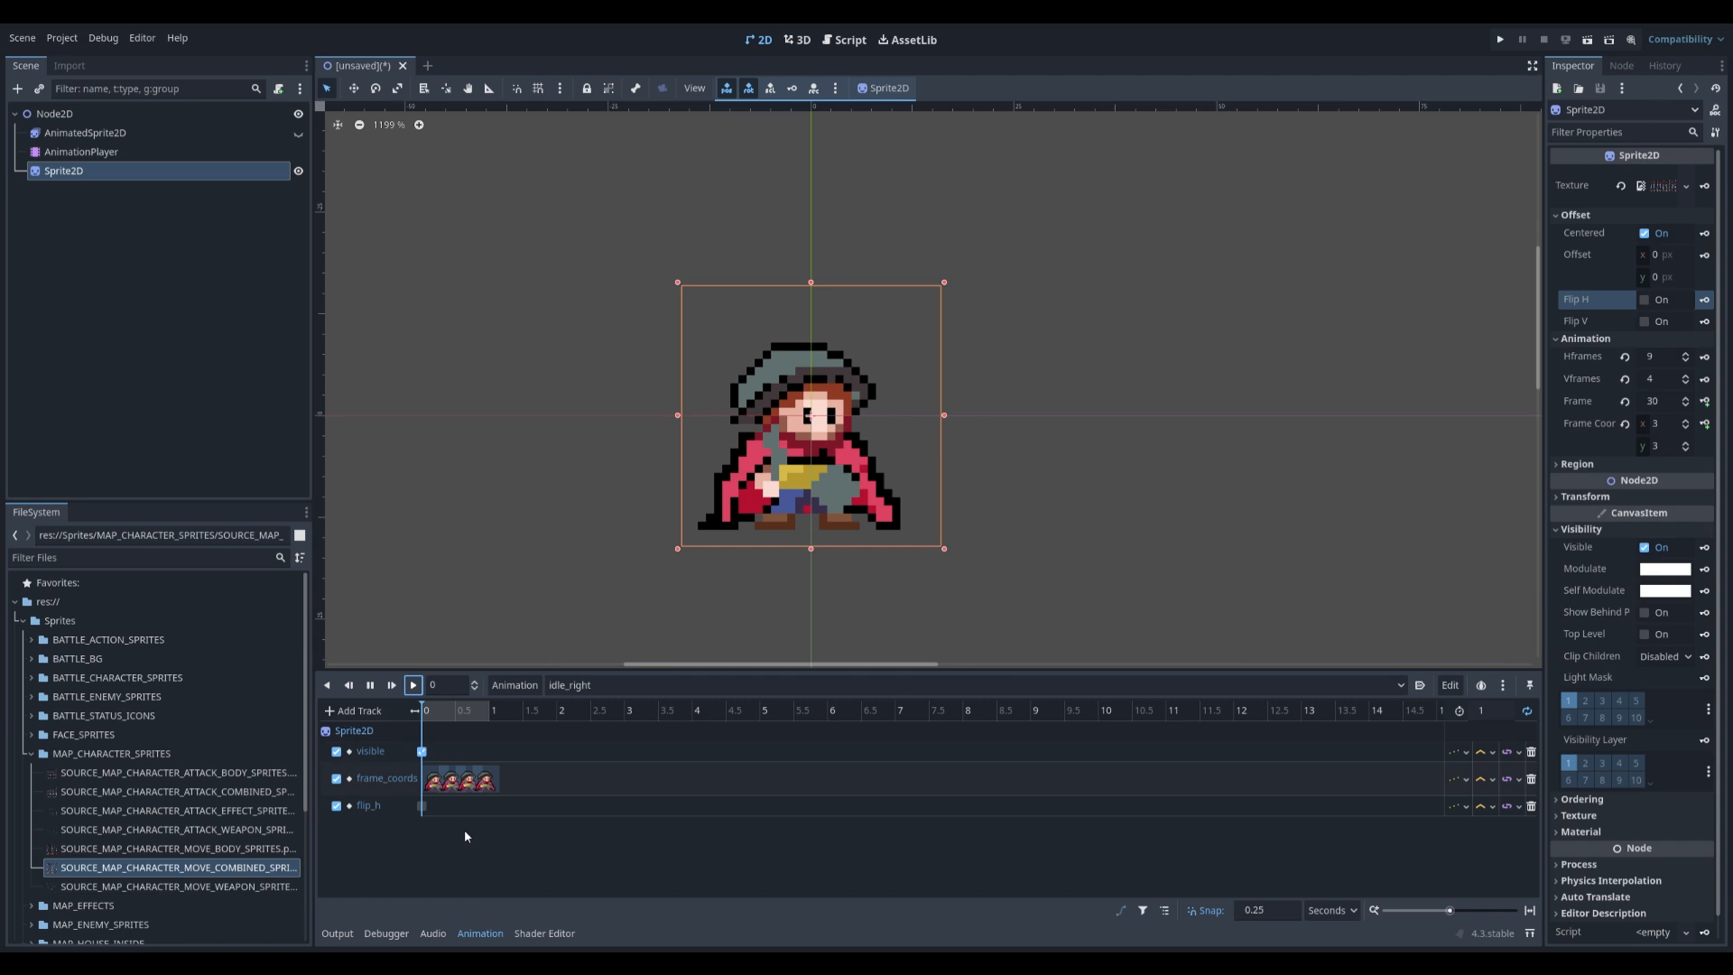
{"action": "left_click", "coordinate": [370, 685]}
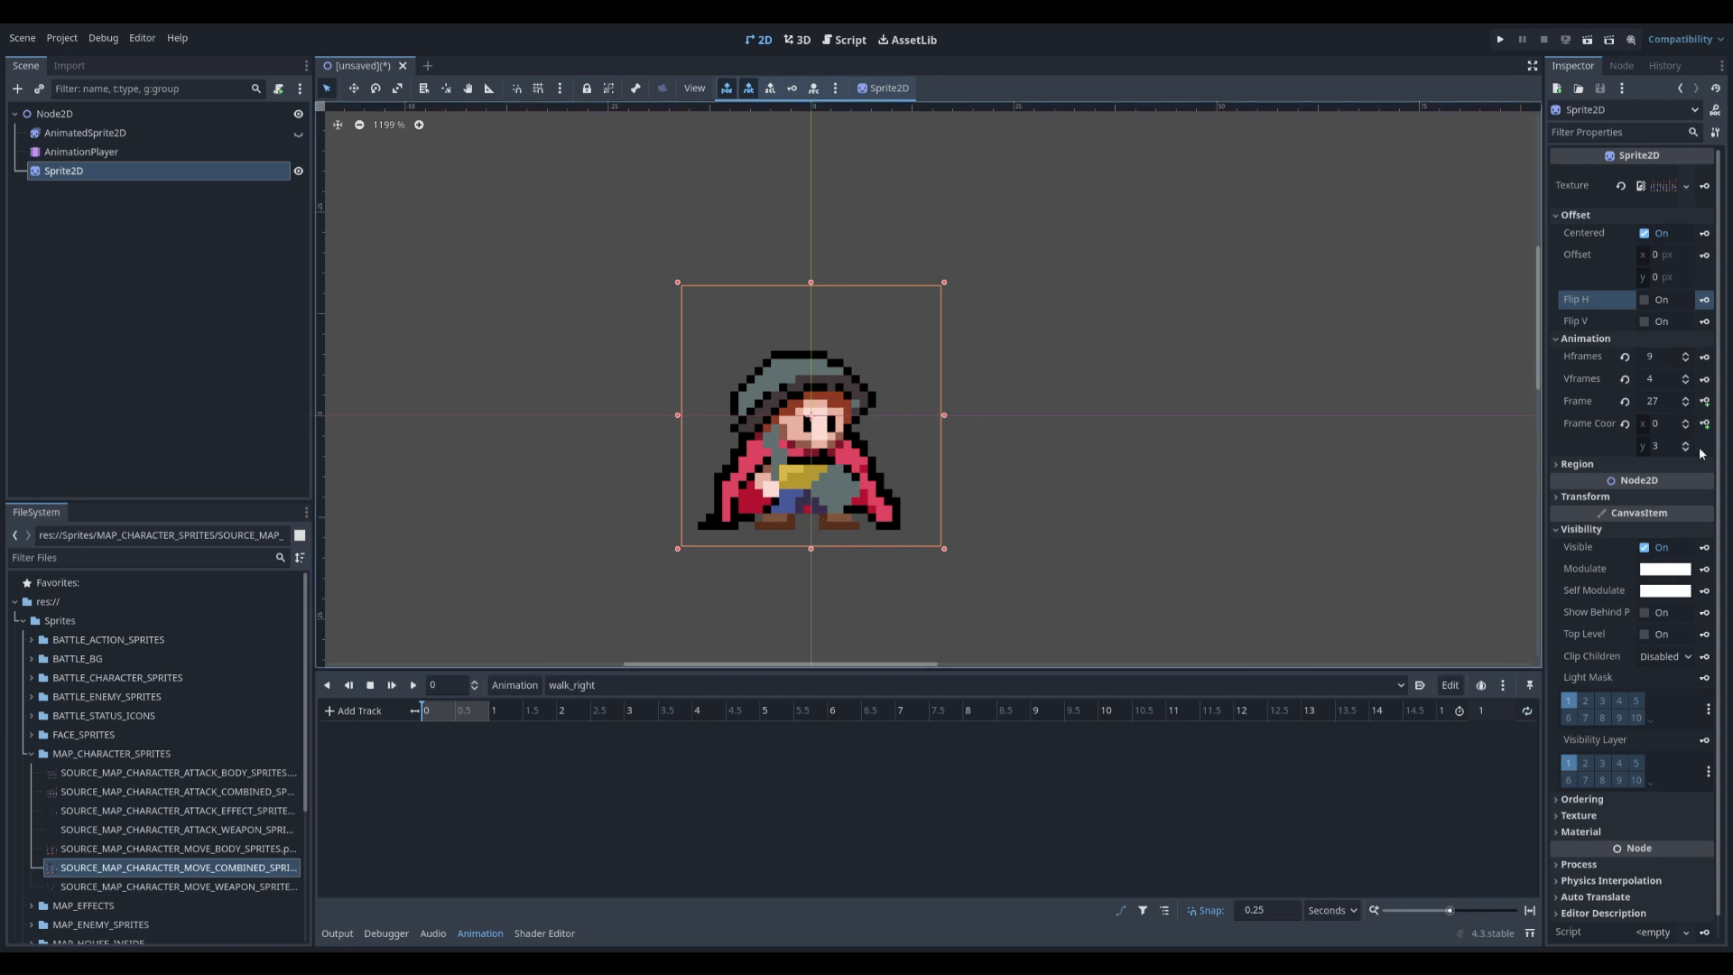
- Key Sprite2D's Visible property and the disabled Flip H at the start of walk_right, creating a track for each
{"action": "left_click", "coordinate": [1703, 547]}
{"action": "left_click", "coordinate": [809, 538]}
{"action": "left_click", "coordinate": [1704, 301]}
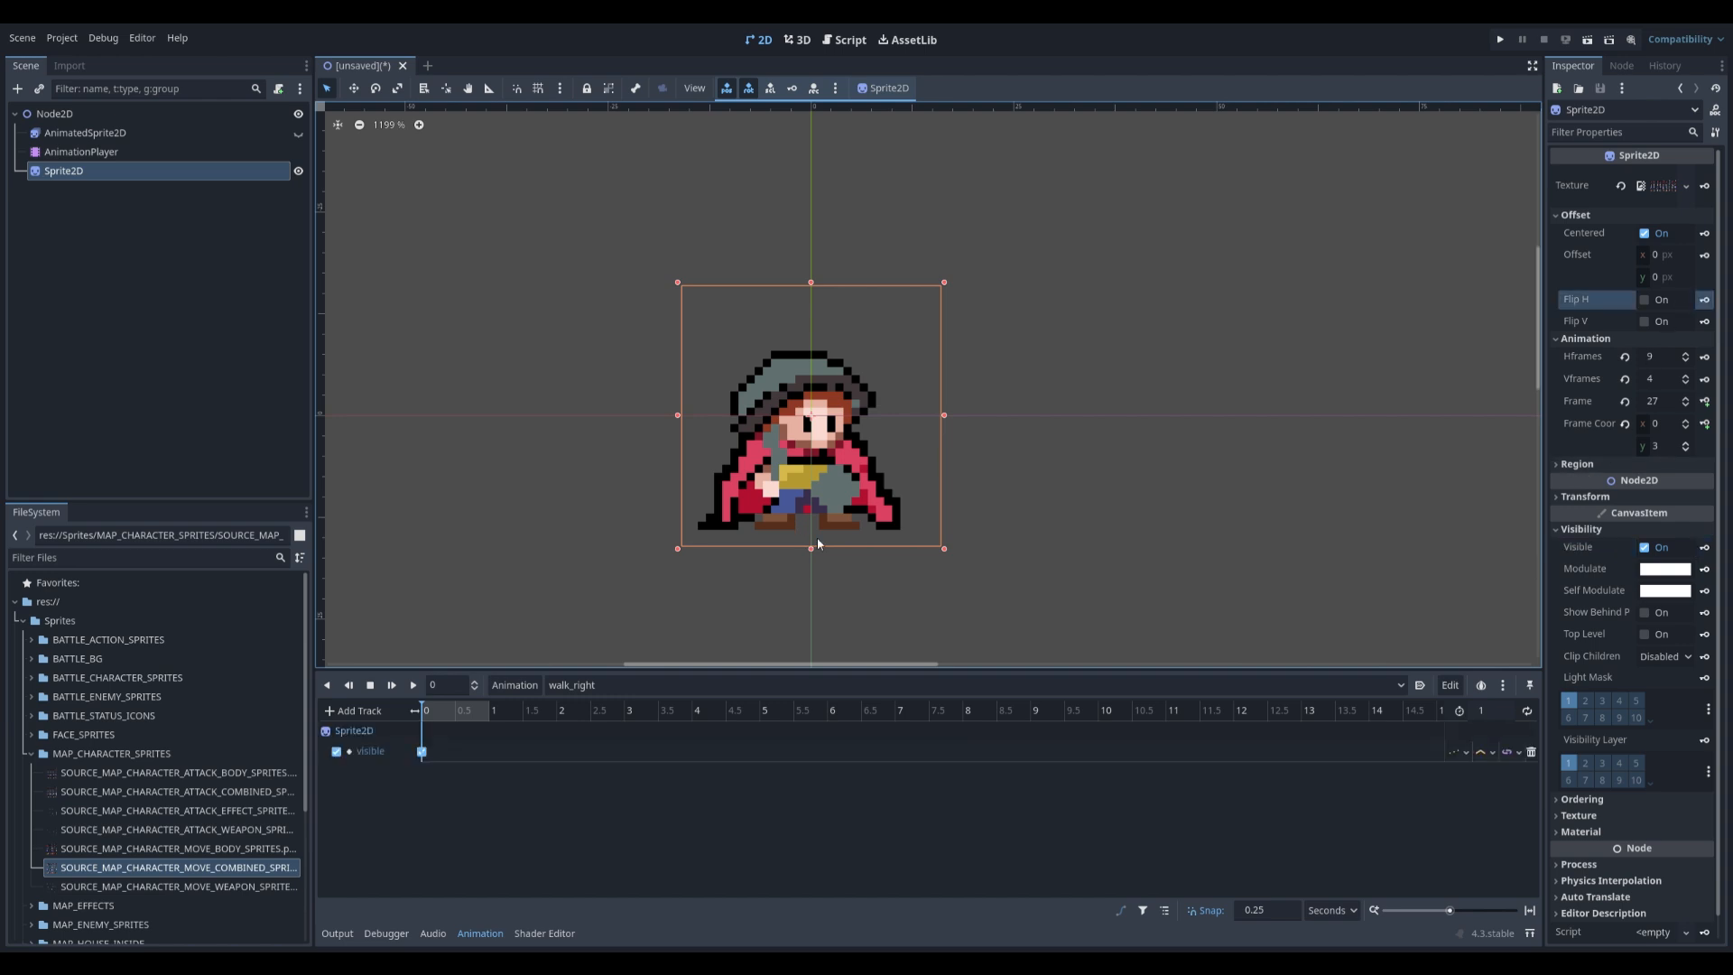
- Key frame coordinates x 4 through 7 with y 3 at 0, 0.25, 0.5 and 0.75 seconds in walk_right
{"action": "left_click", "coordinate": [1685, 420]}
{"action": "left_click", "coordinate": [1685, 420]}
{"action": "left_click", "coordinate": [1685, 420]}
{"action": "left_click", "coordinate": [1685, 420]}
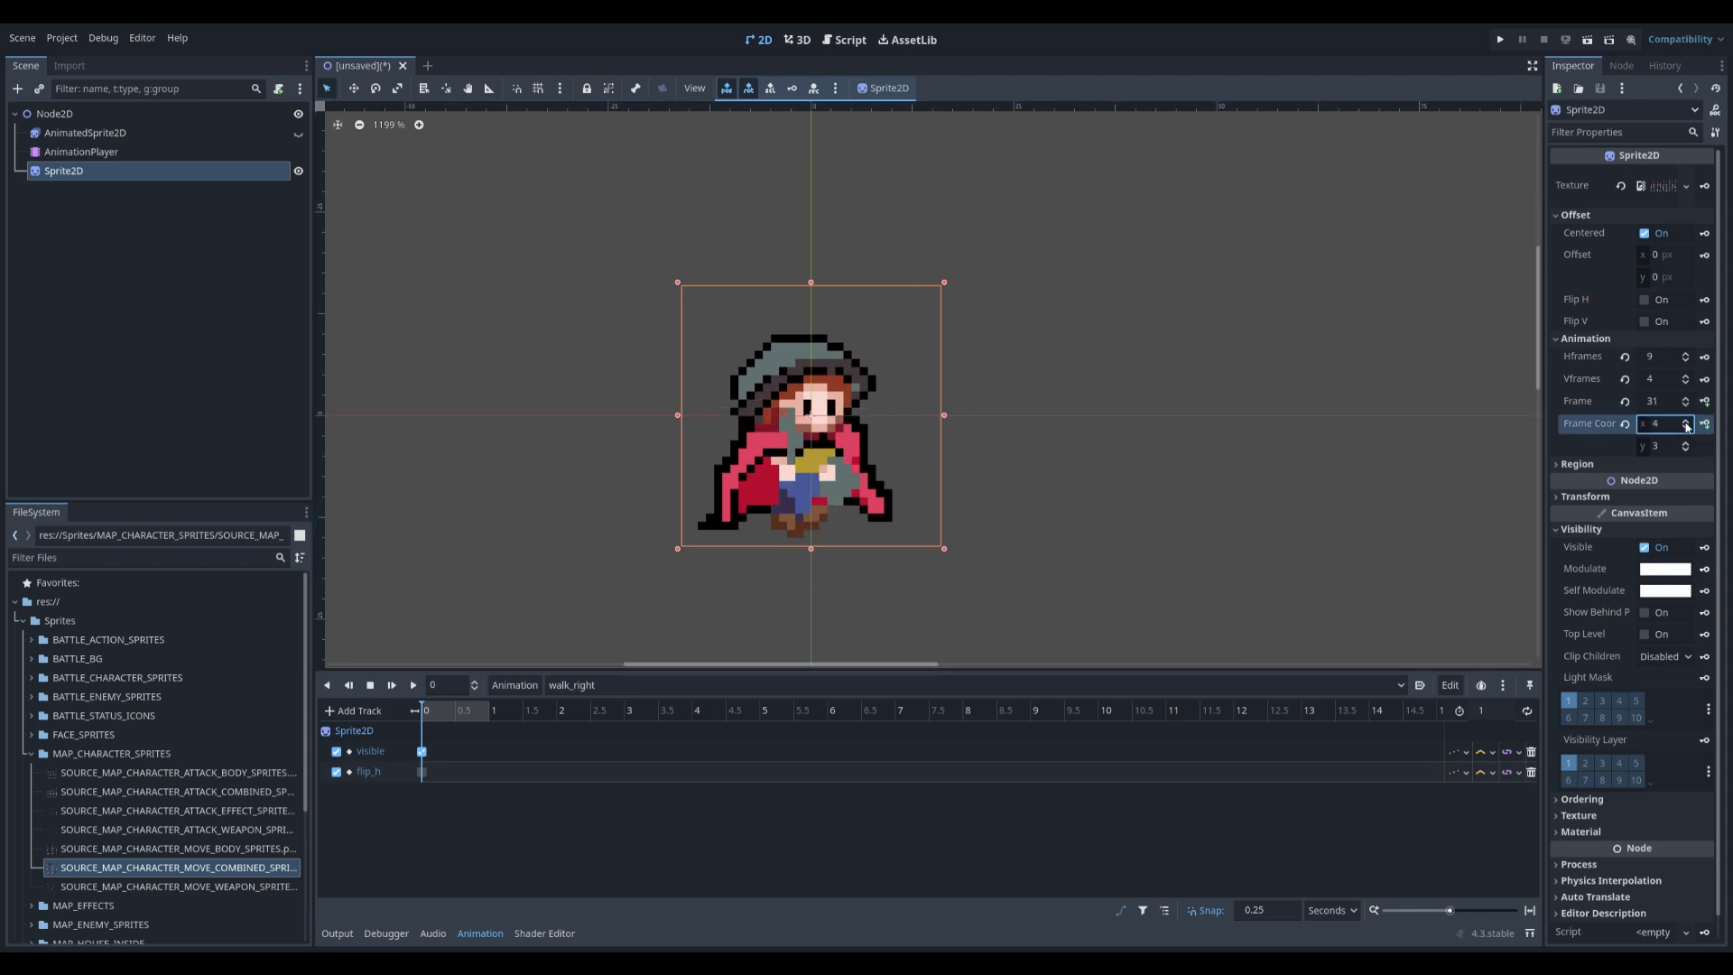
{"action": "left_click", "coordinate": [1705, 427]}
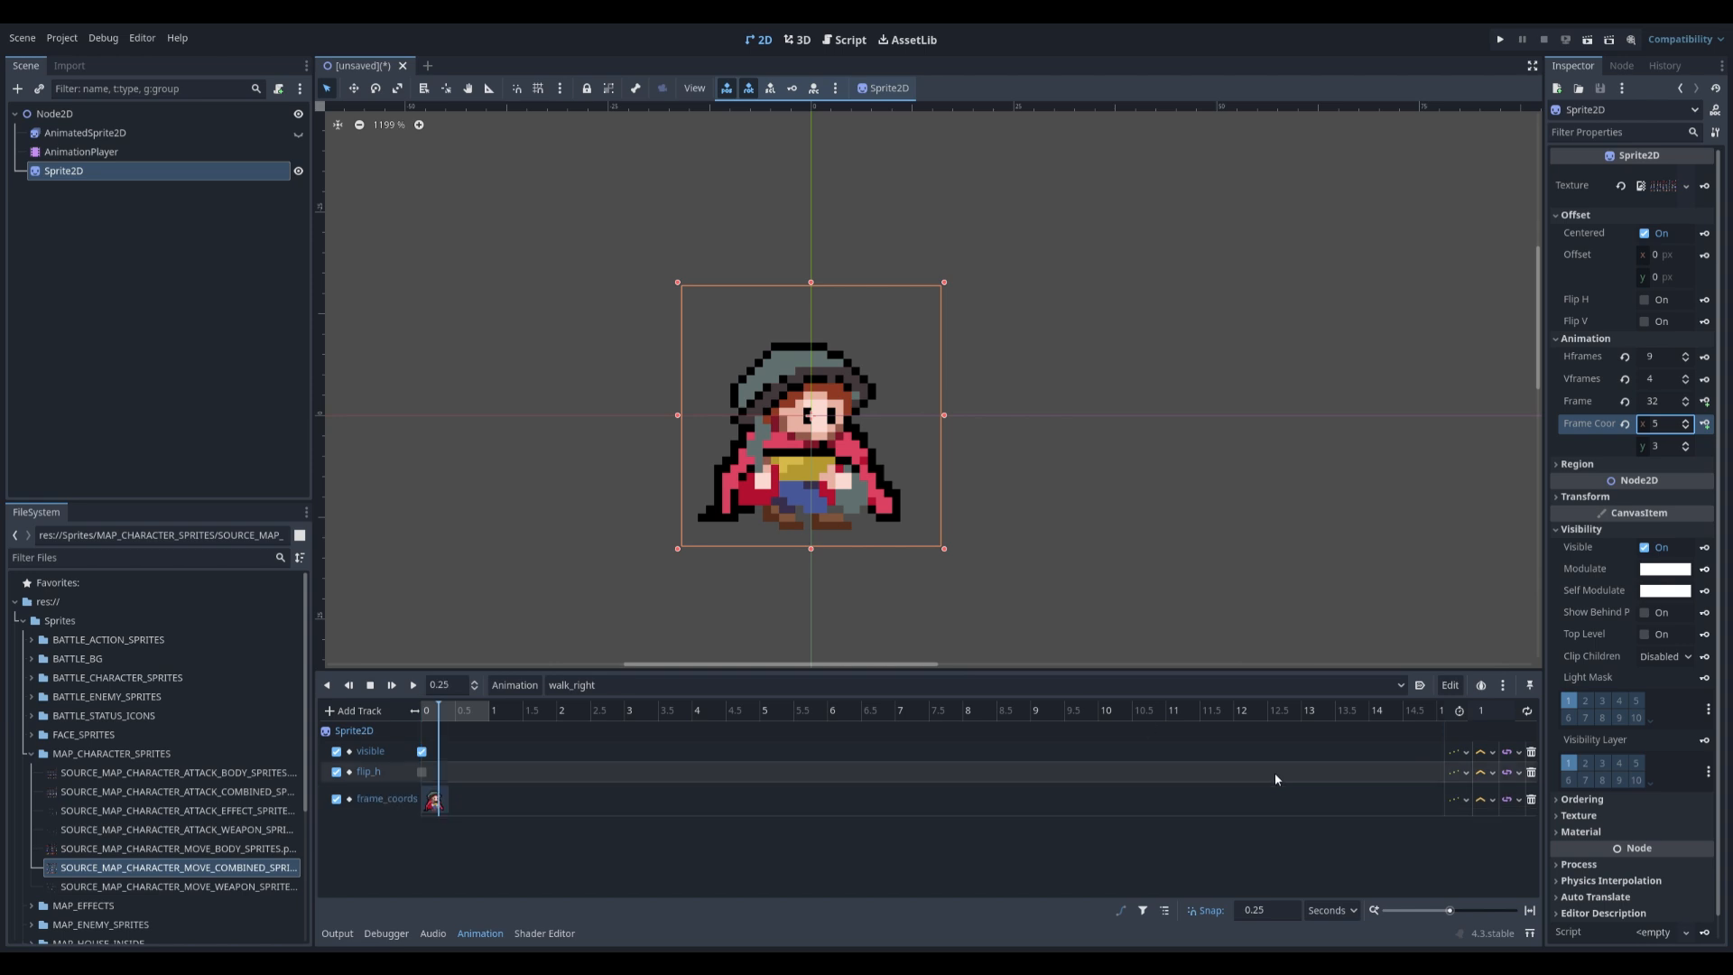
{"action": "left_click", "coordinate": [1705, 424]}
{"action": "left_click", "coordinate": [1706, 426]}
{"action": "left_click", "coordinate": [1706, 425]}
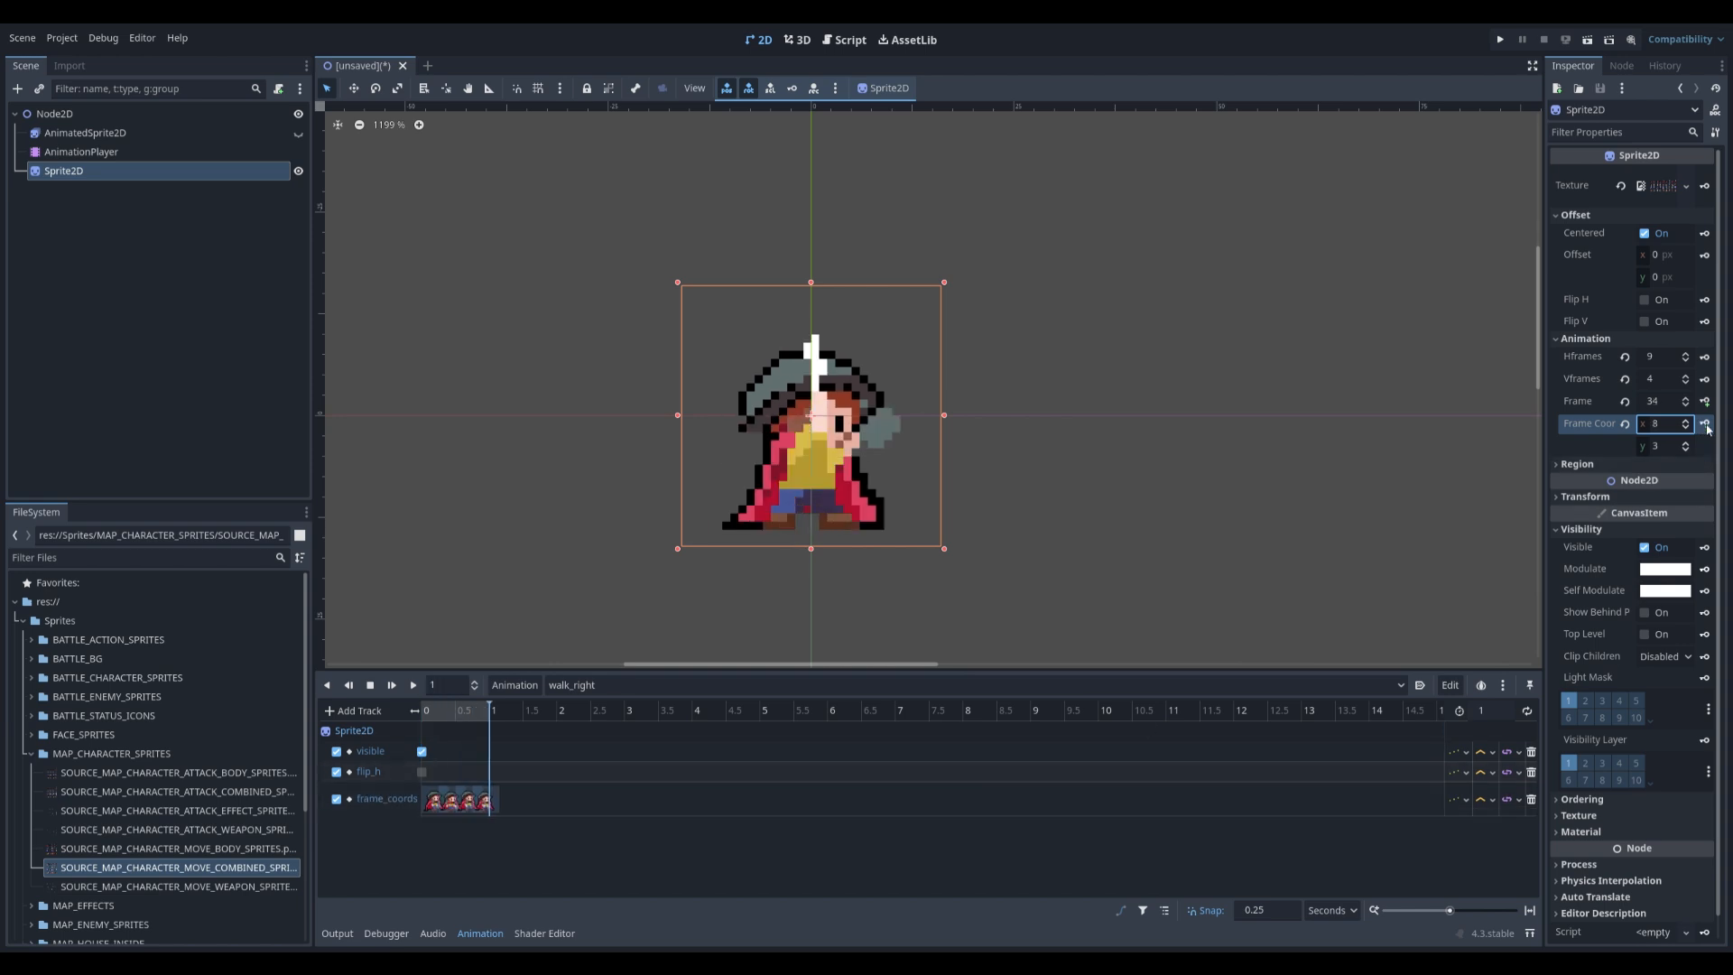
- Preview walk_right, enable looping for it, replay the animation, and stop the playback
{"action": "left_click", "coordinate": [414, 686]}
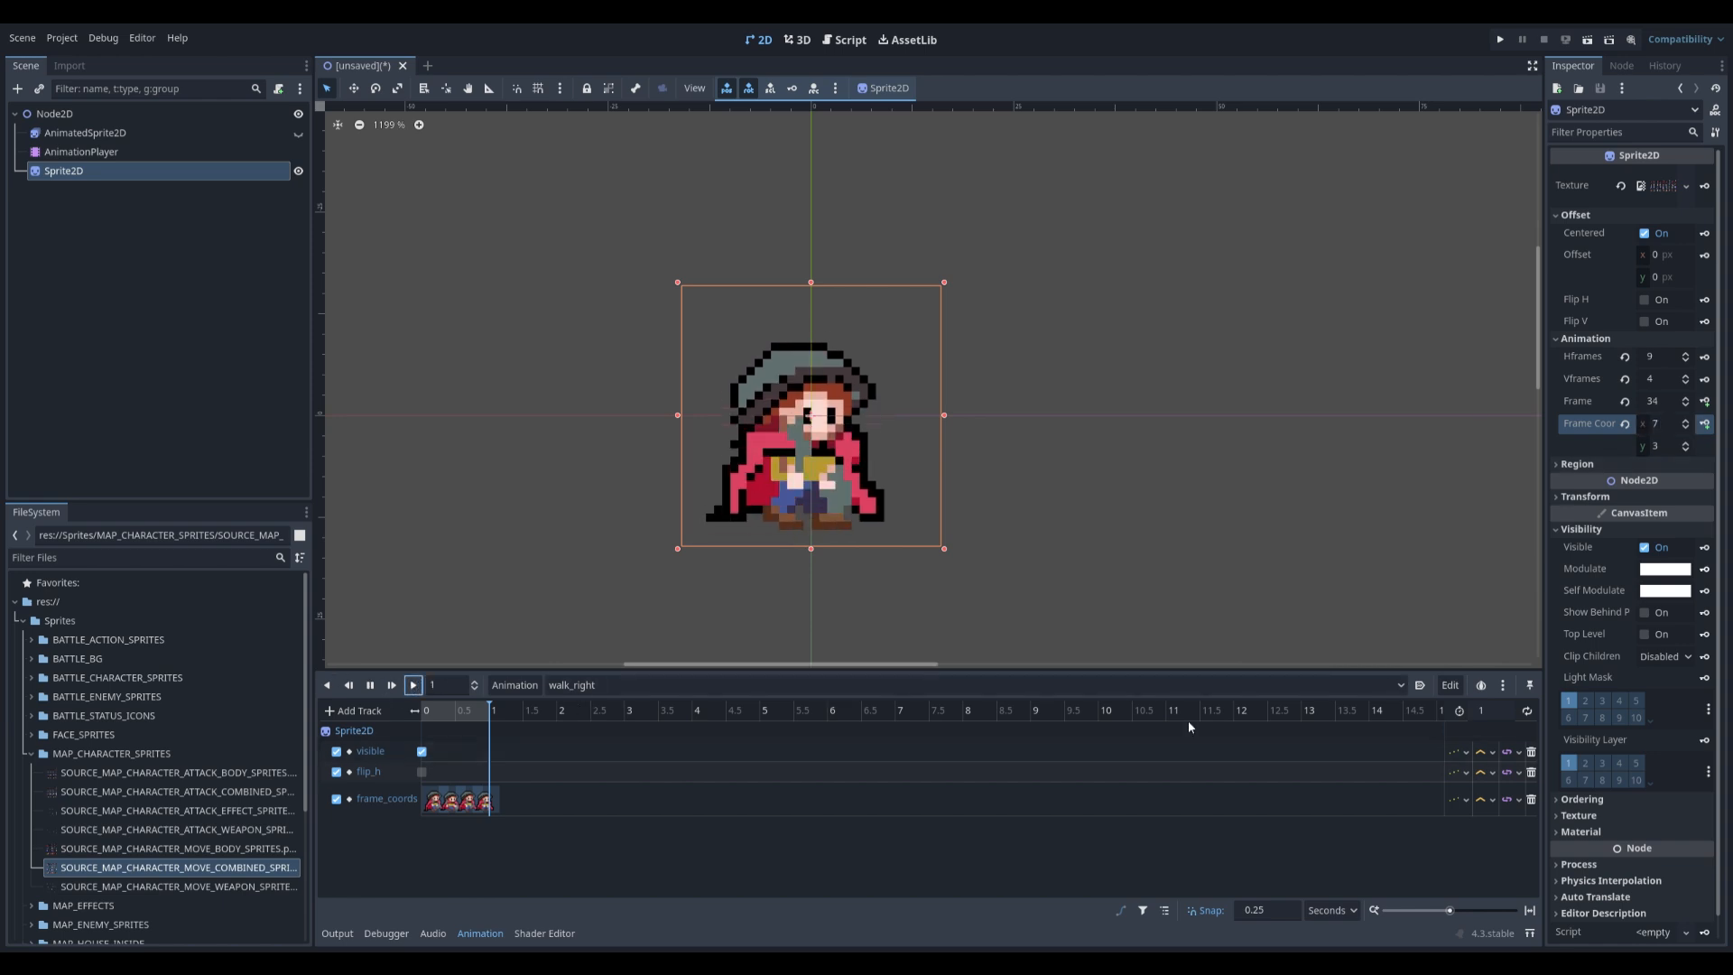
{"action": "left_click", "coordinate": [1526, 710]}
{"action": "left_click", "coordinate": [413, 686]}
{"action": "left_click", "coordinate": [370, 685]}
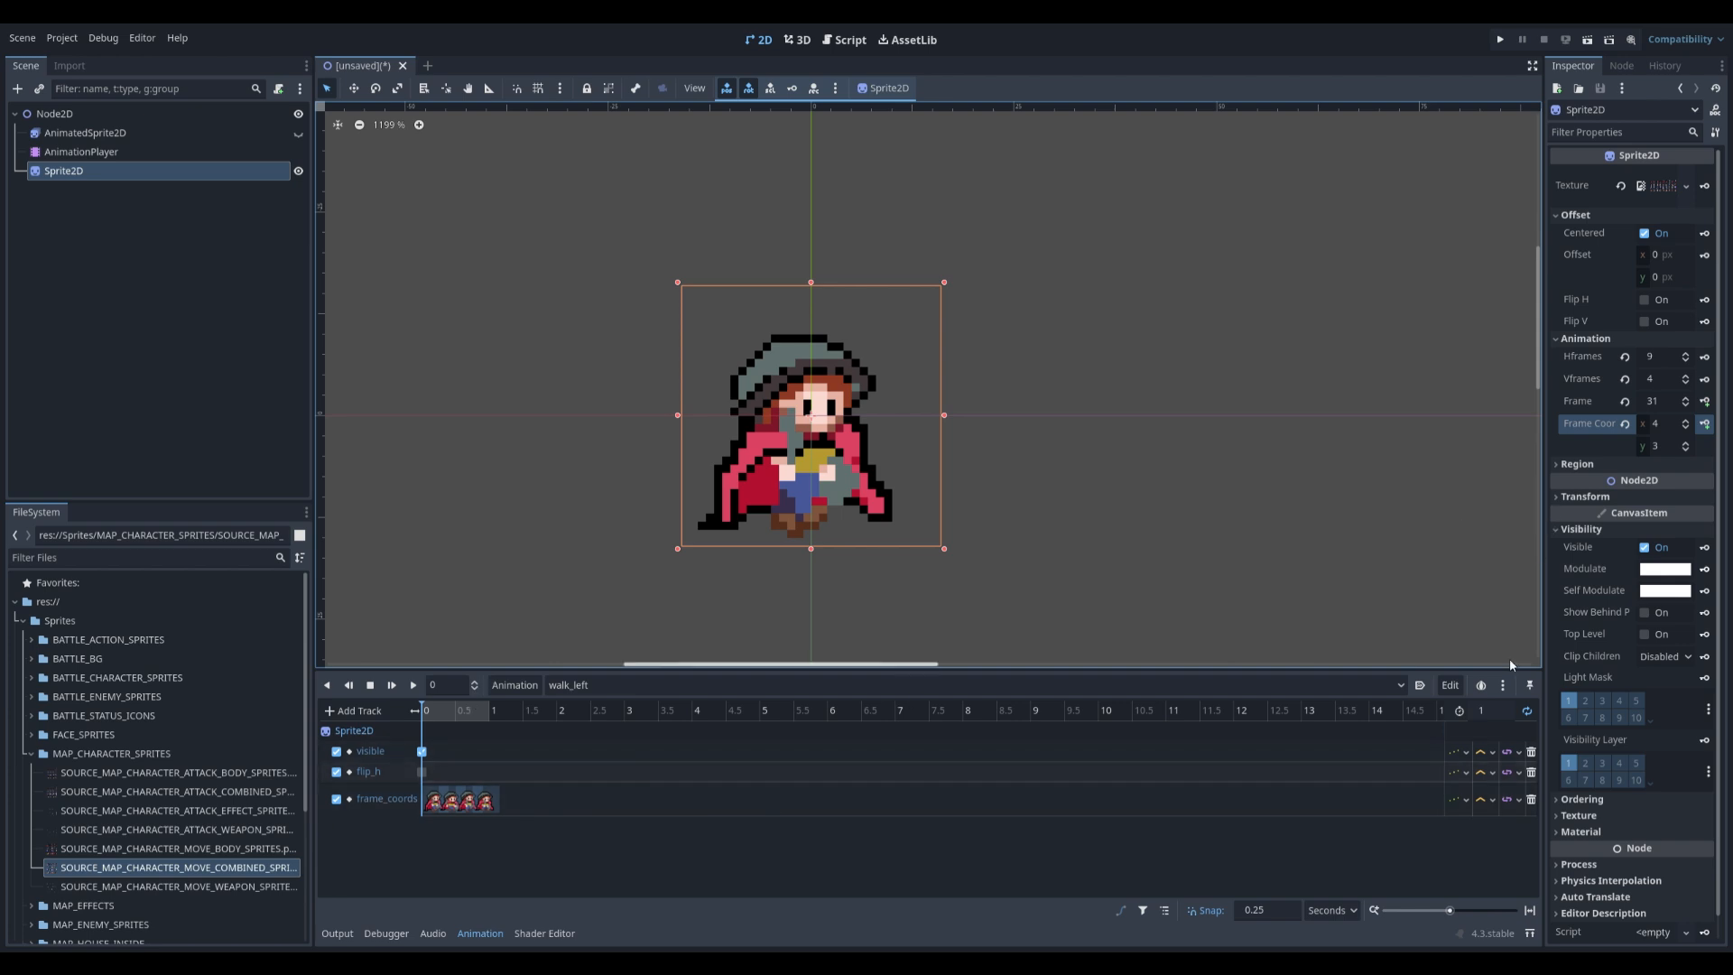
- Turn on Flip H for Sprite2D and key it at the start of walk_left
{"action": "left_click", "coordinate": [1645, 298]}
{"action": "left_click", "coordinate": [1704, 298]}
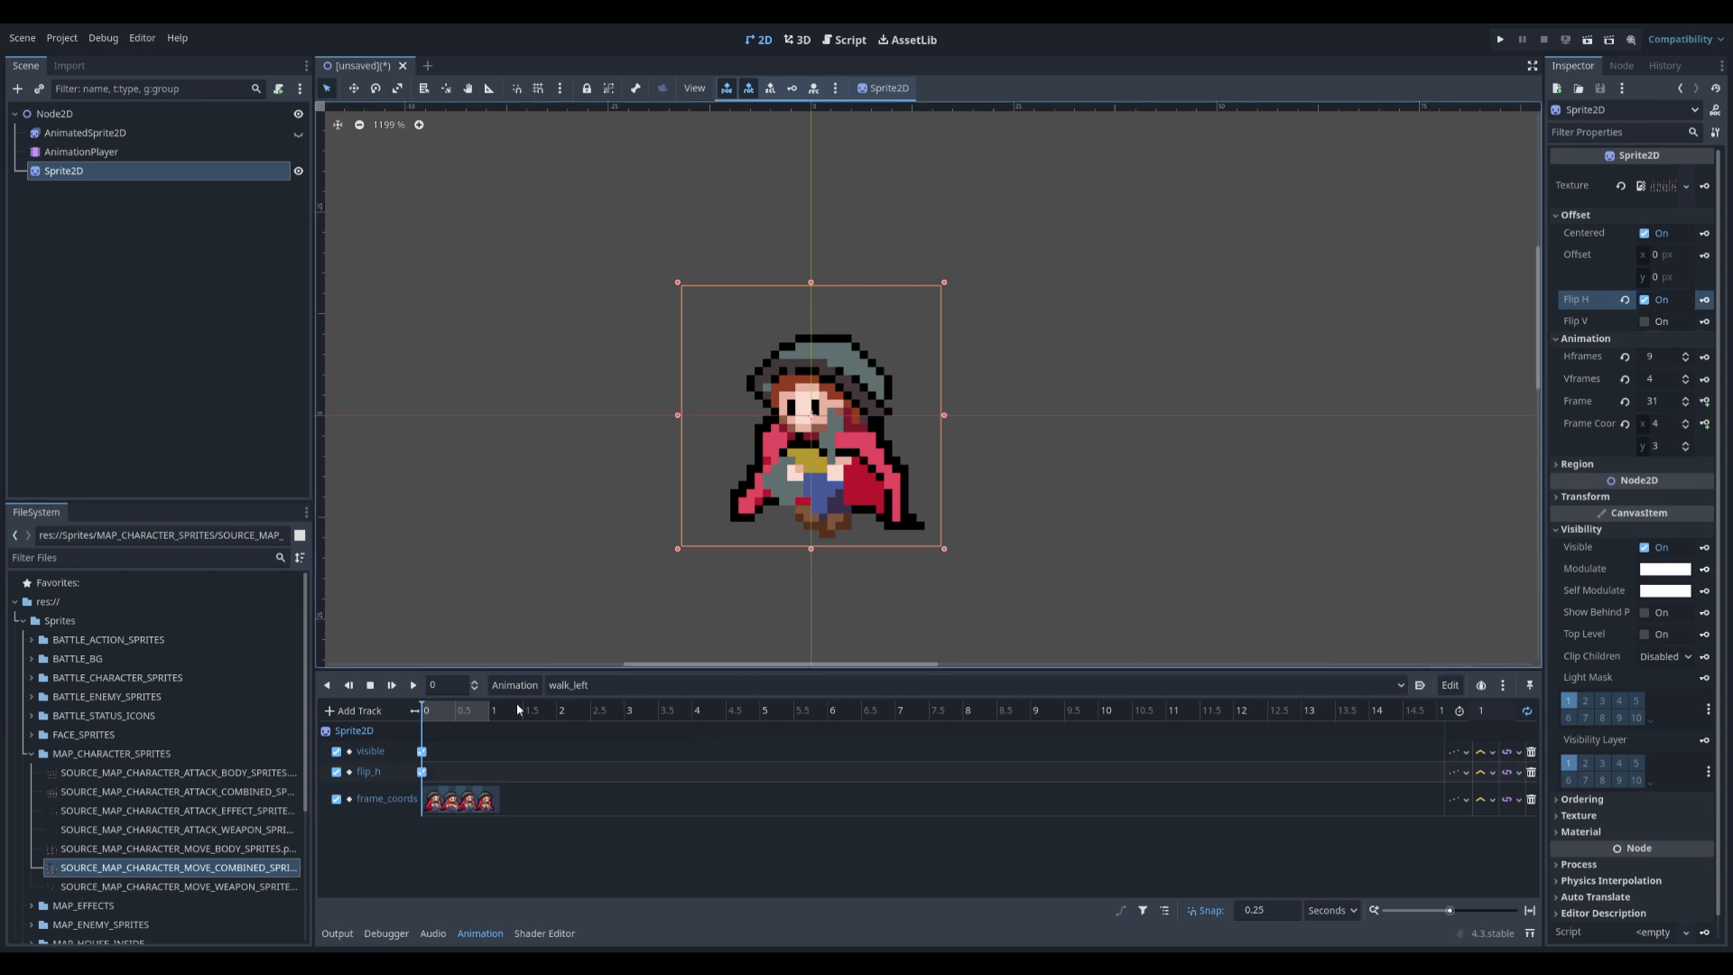
- Preview the walk_left animation and stop its playback
{"action": "left_click", "coordinate": [413, 686]}
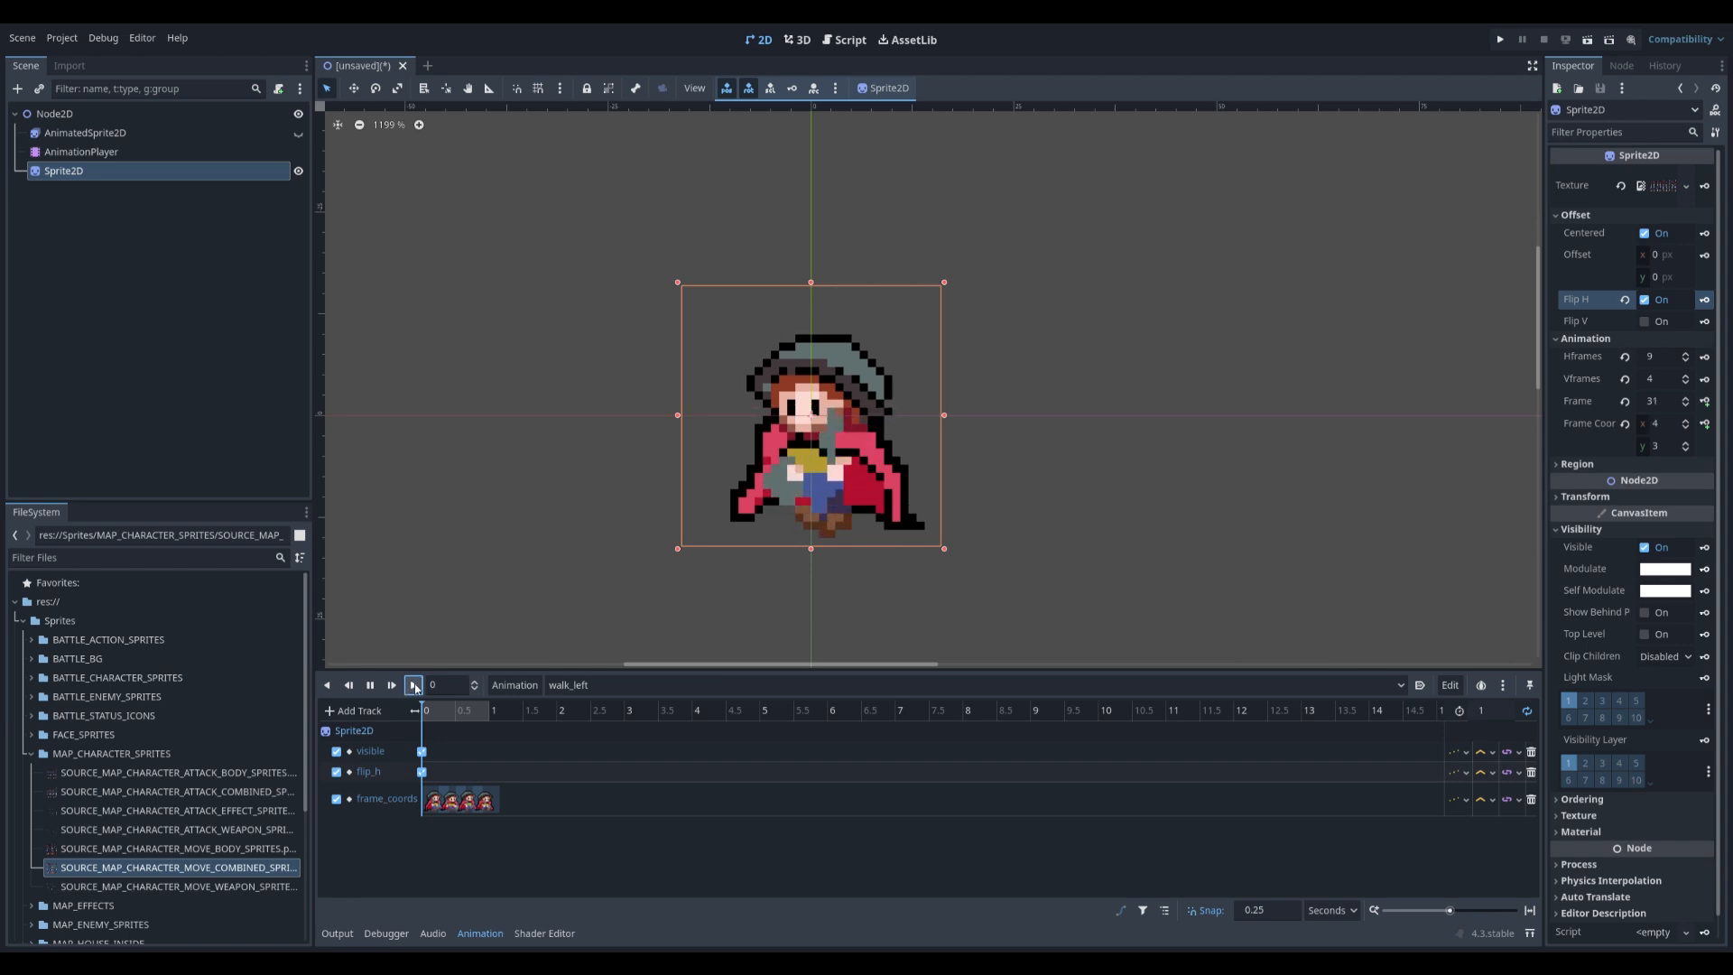
{"action": "key", "text": "s"}
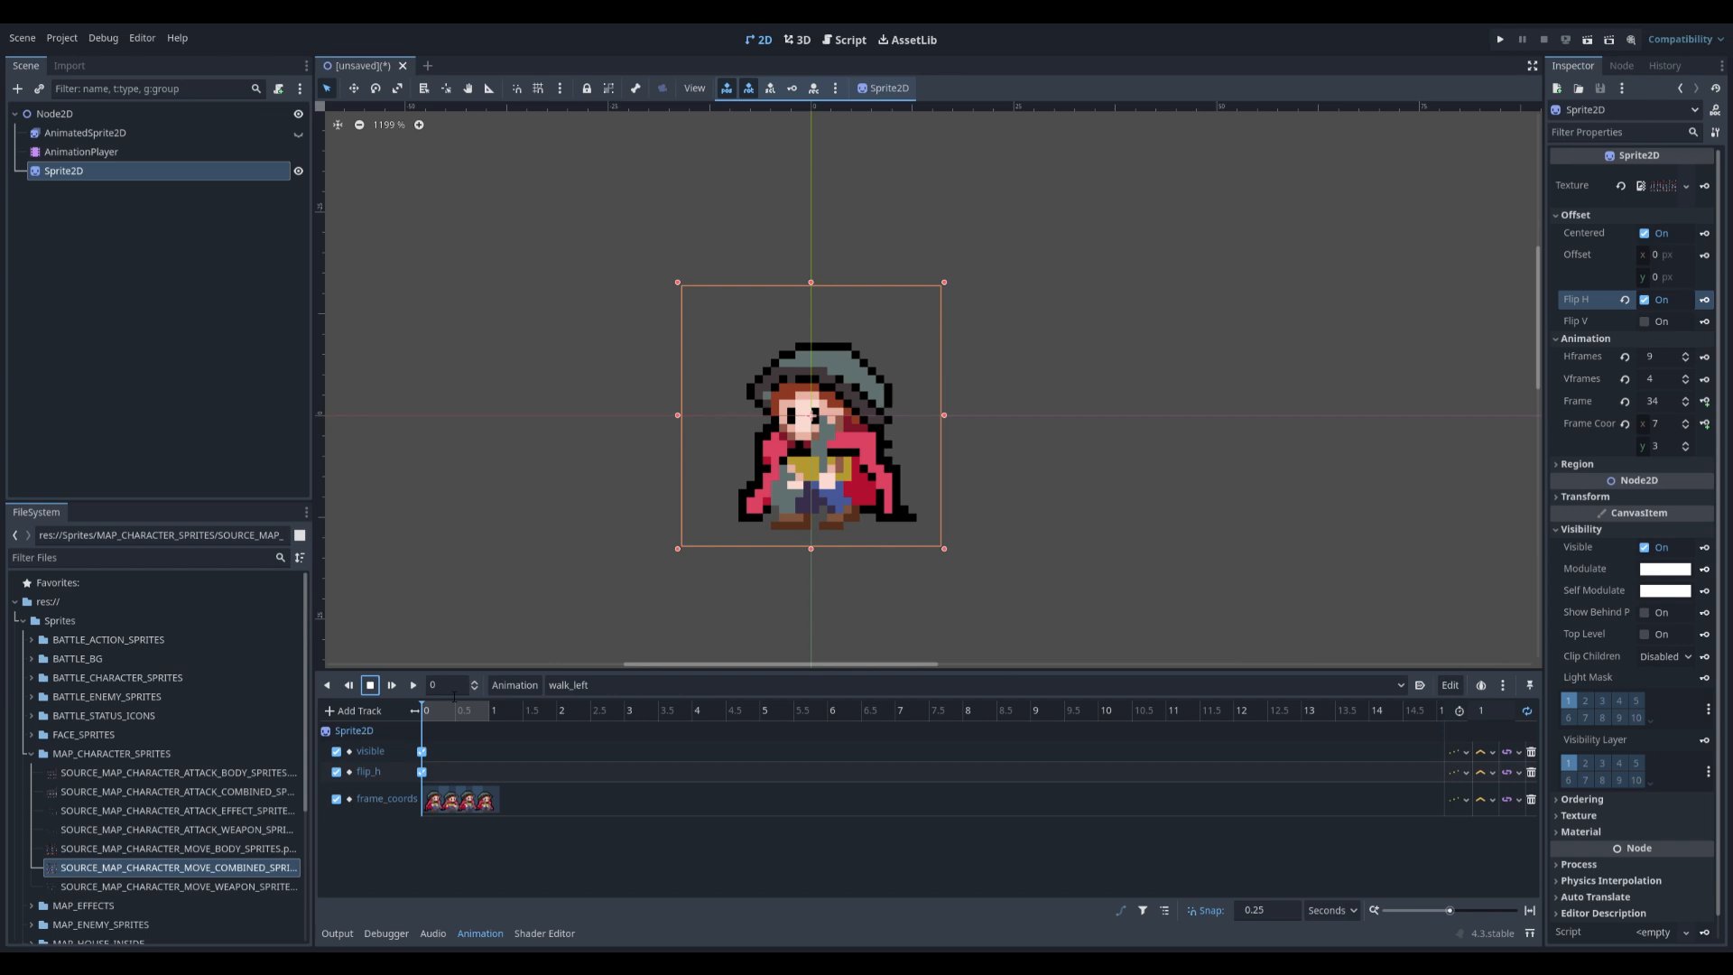
- Duplicate walk_right as run_right, with a 0.5-second length and a snap step of 0.125 seconds
{"action": "left_click", "coordinate": [585, 761]}
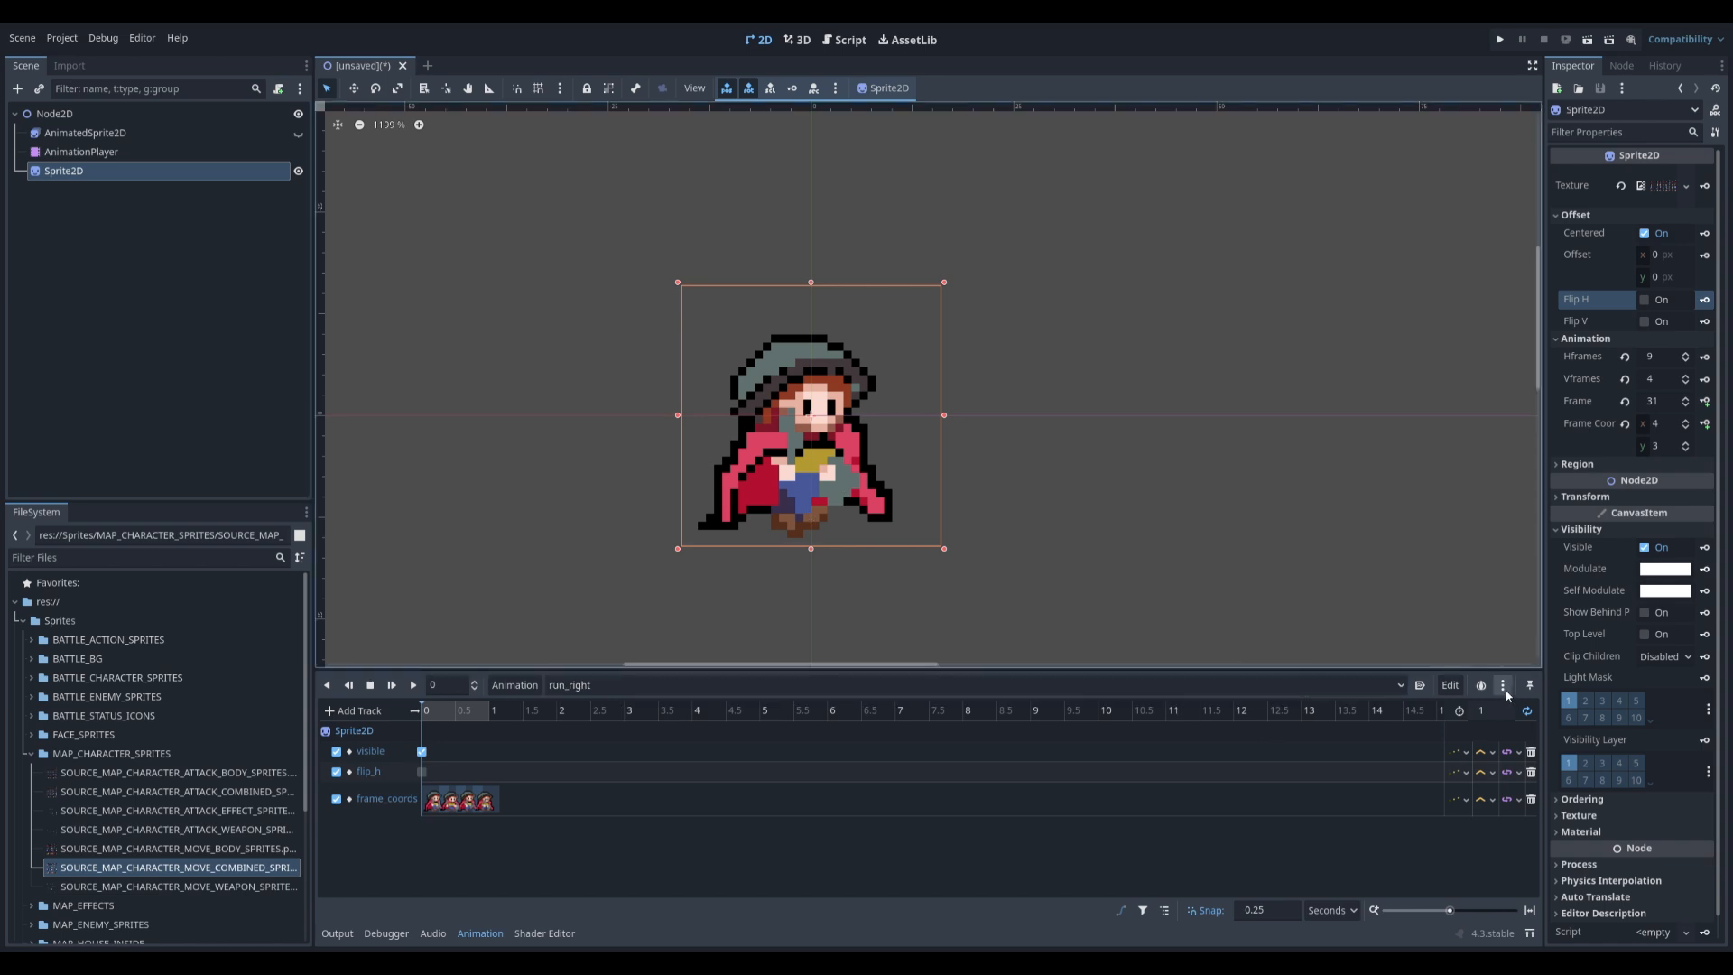
{"action": "left_click", "coordinate": [1489, 710]}
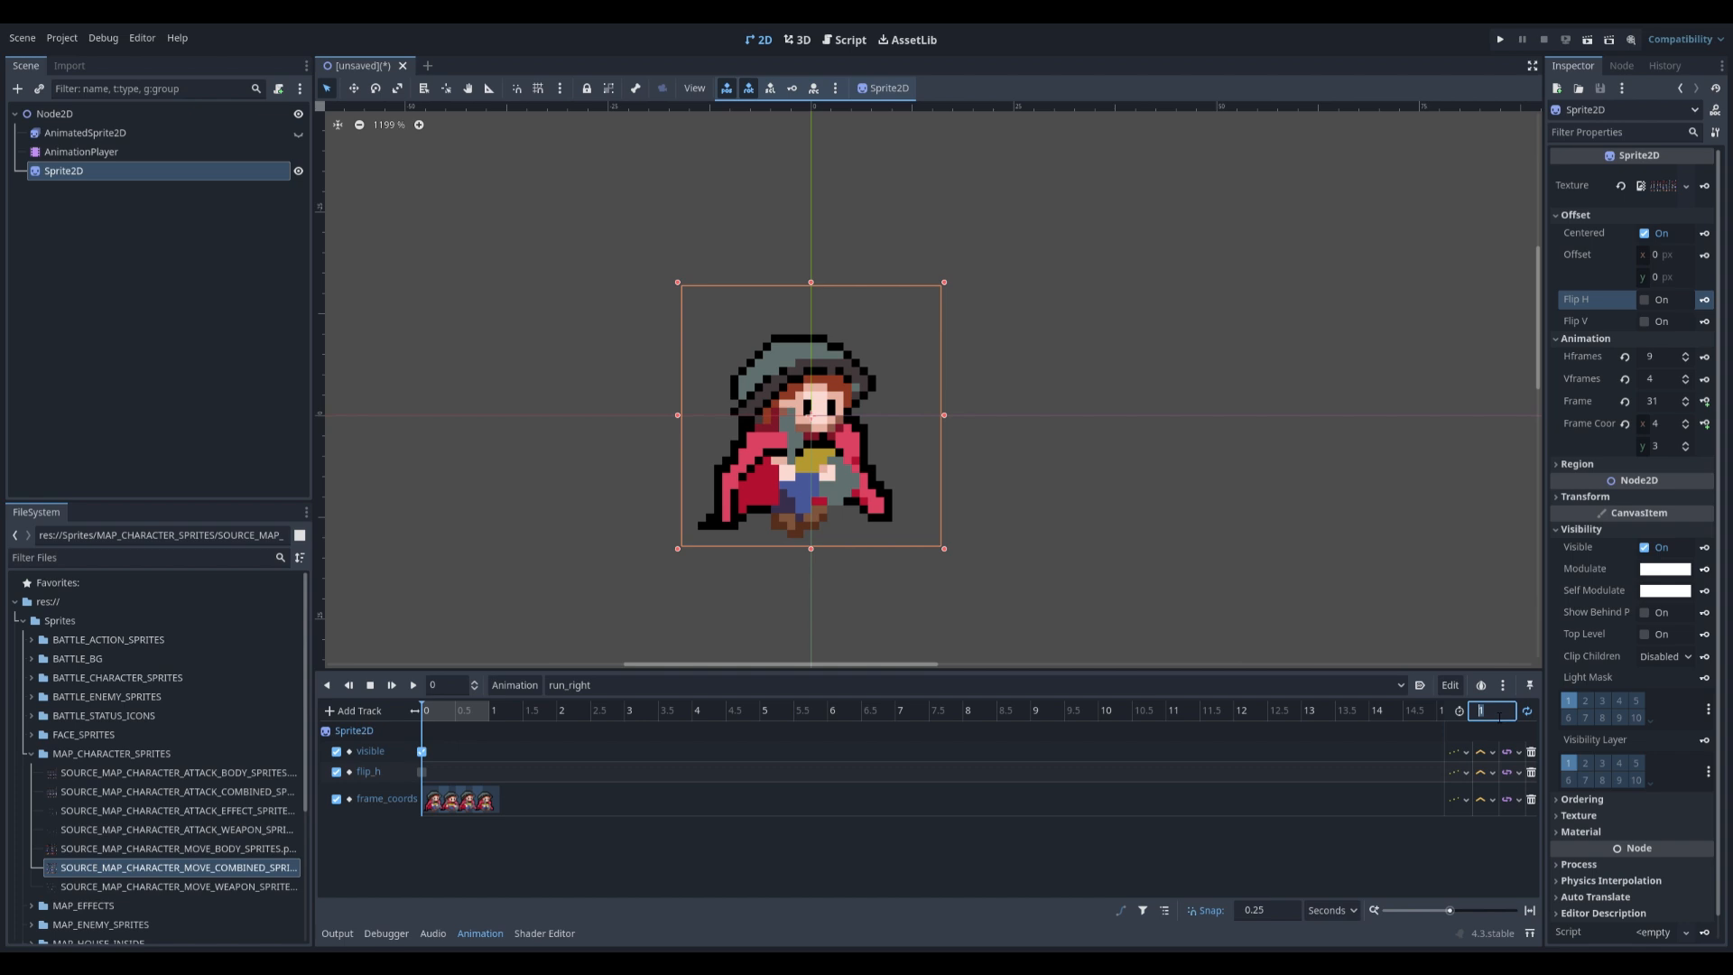
{"action": "type", "text": "0.5"}
{"action": "left_click", "coordinate": [1265, 910]}
{"action": "type", "text": ".125"}
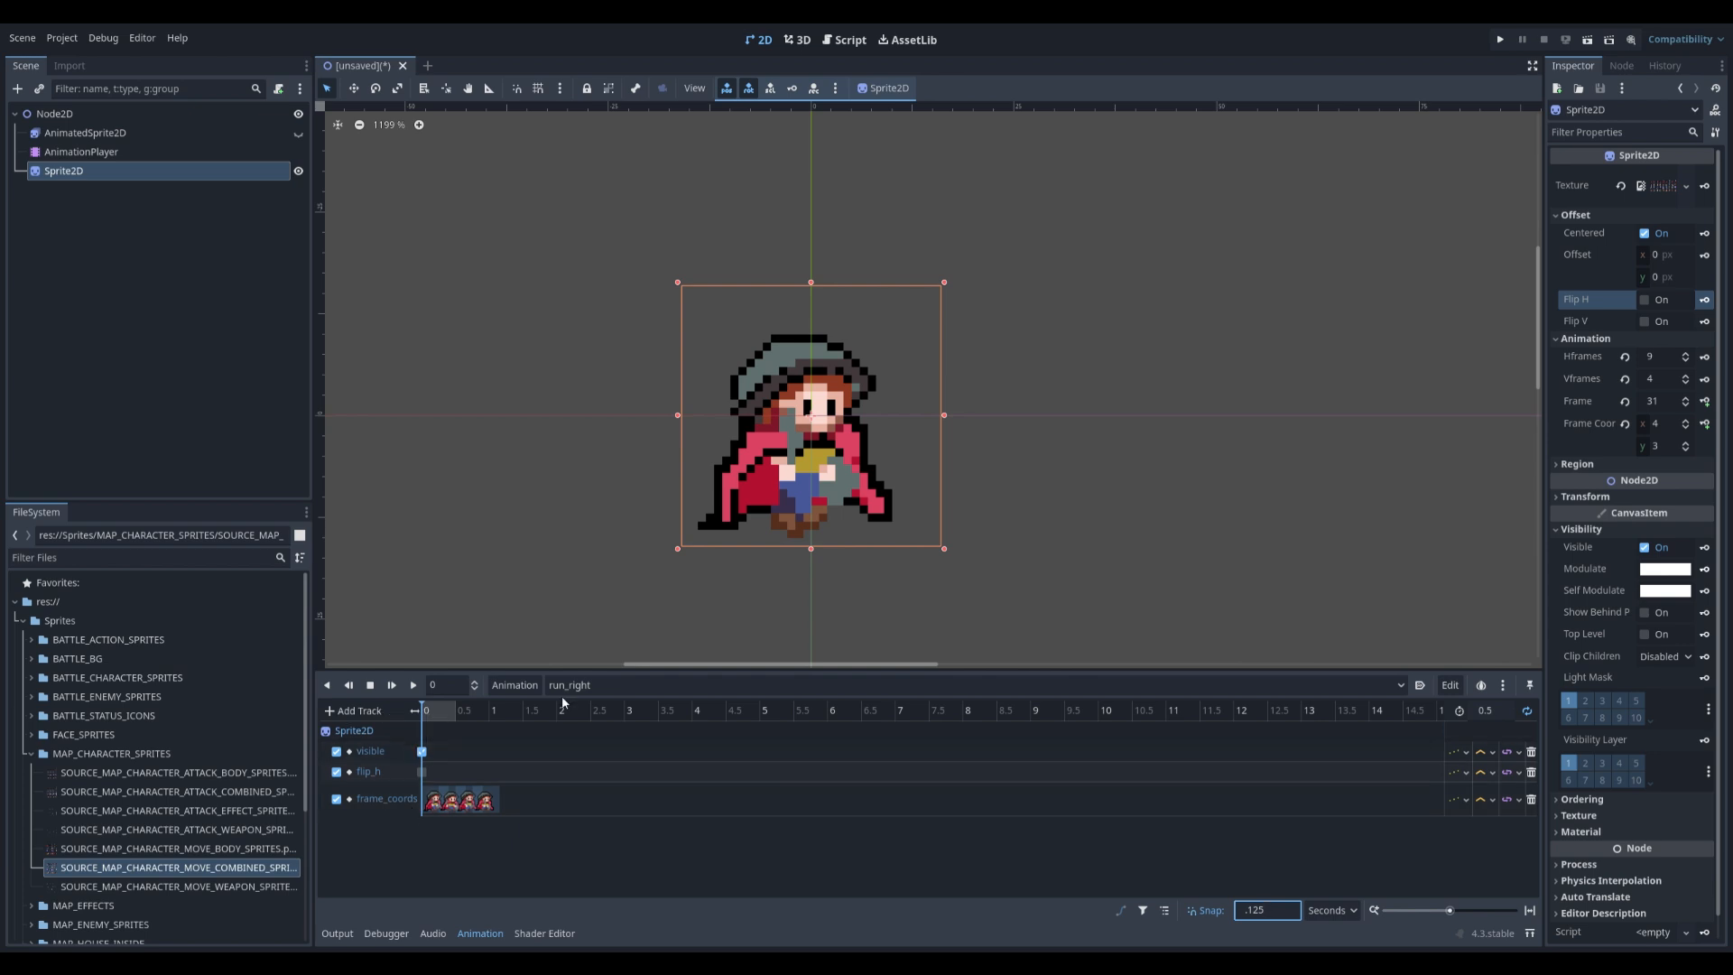
- Move run_right's second, third and fourth frame-coordinate keys to 0.125, 0.25 and 0.375 seconds and preview the animation
{"action": "scroll", "coordinate": [436, 715], "scroll_direction": "up", "scroll_amount": 8, "text": "ctrl"}
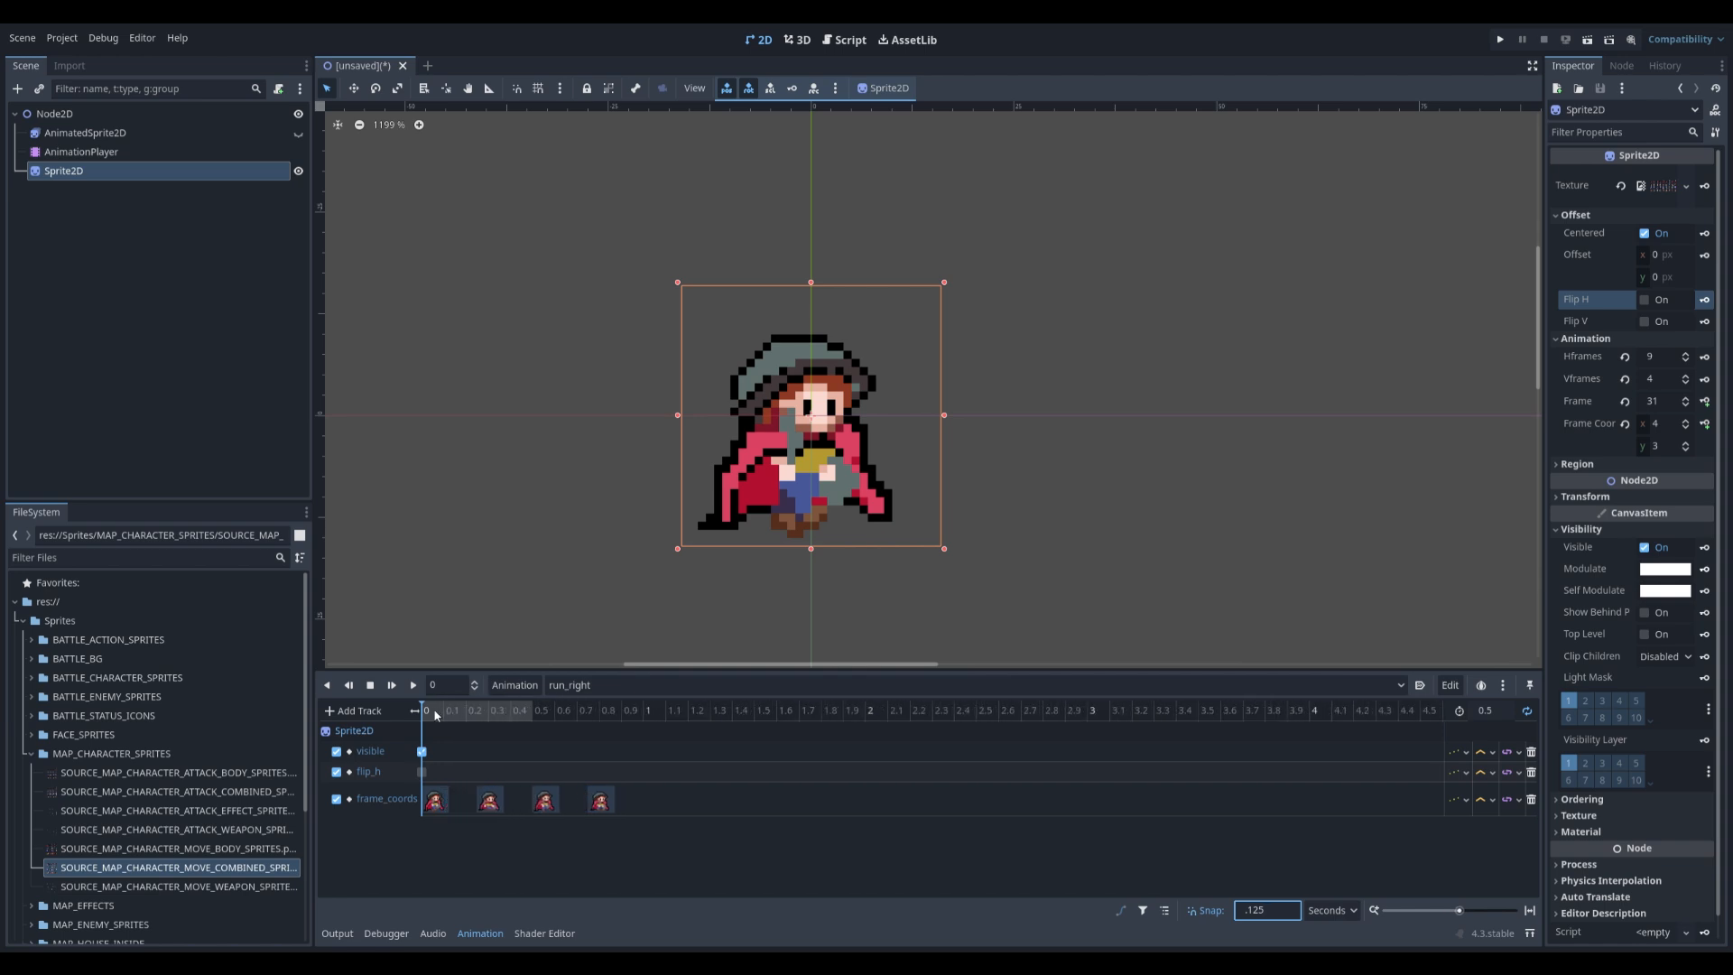
{"action": "scroll", "coordinate": [507, 708], "scroll_direction": "up", "scroll_amount": 4, "text": "ctrl"}
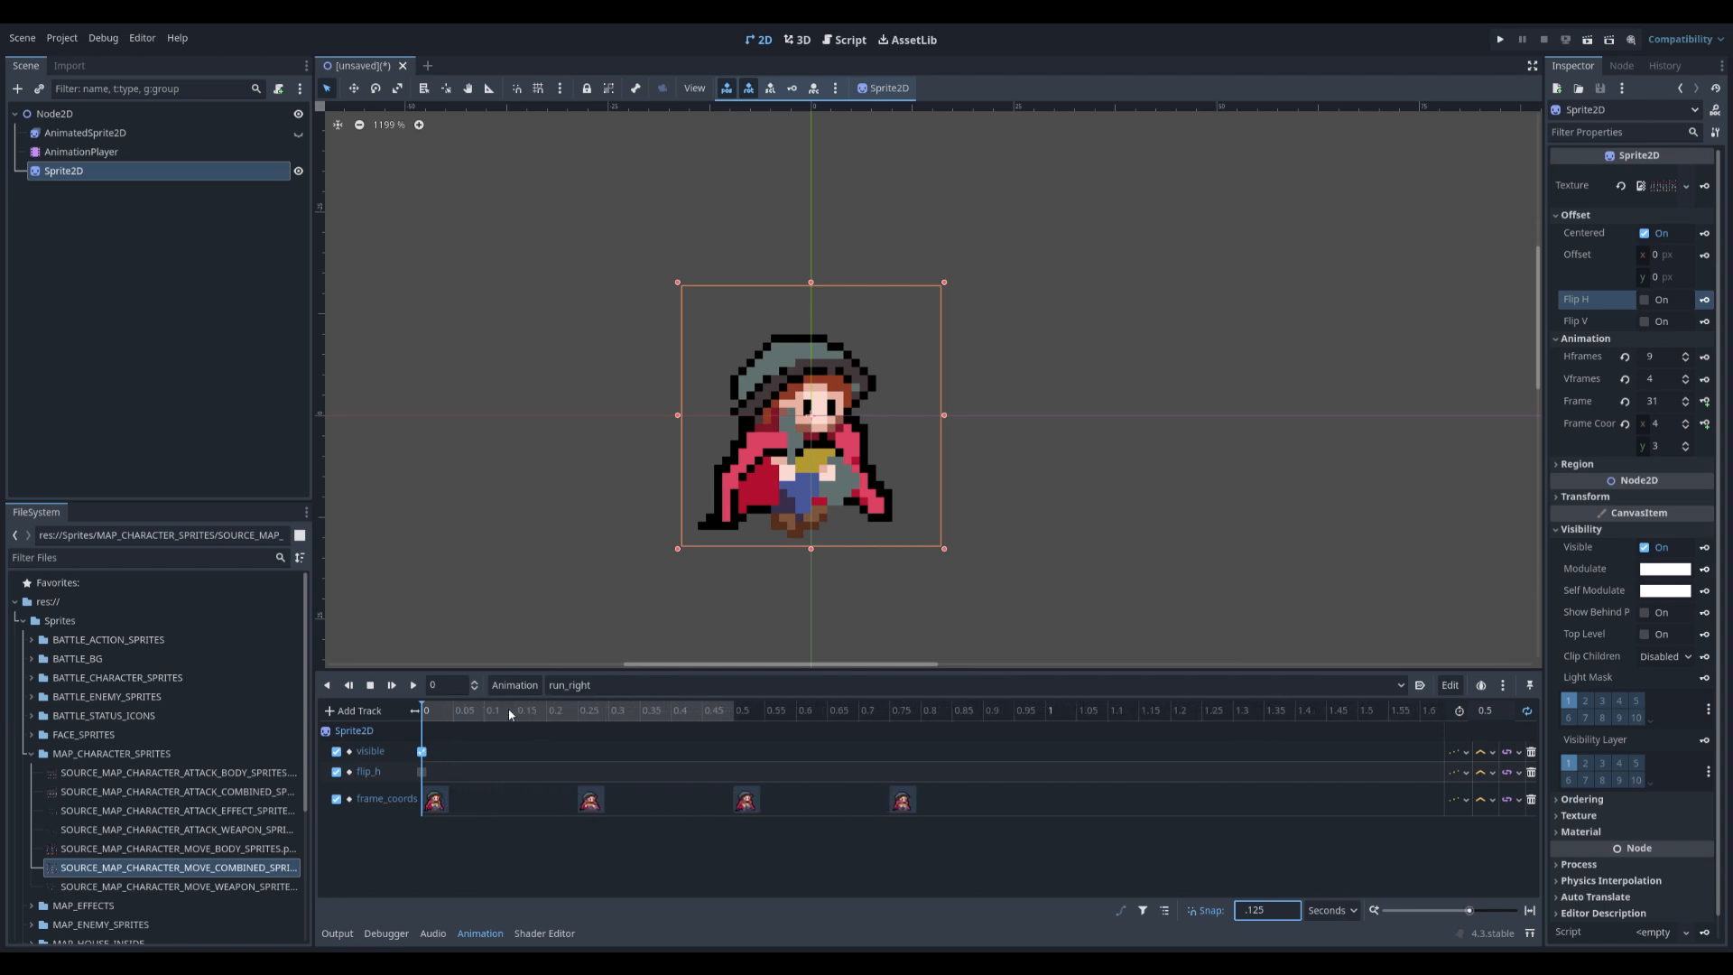
{"action": "scroll", "coordinate": [551, 722], "scroll_direction": "down", "scroll_amount": 1, "text": "ctrl"}
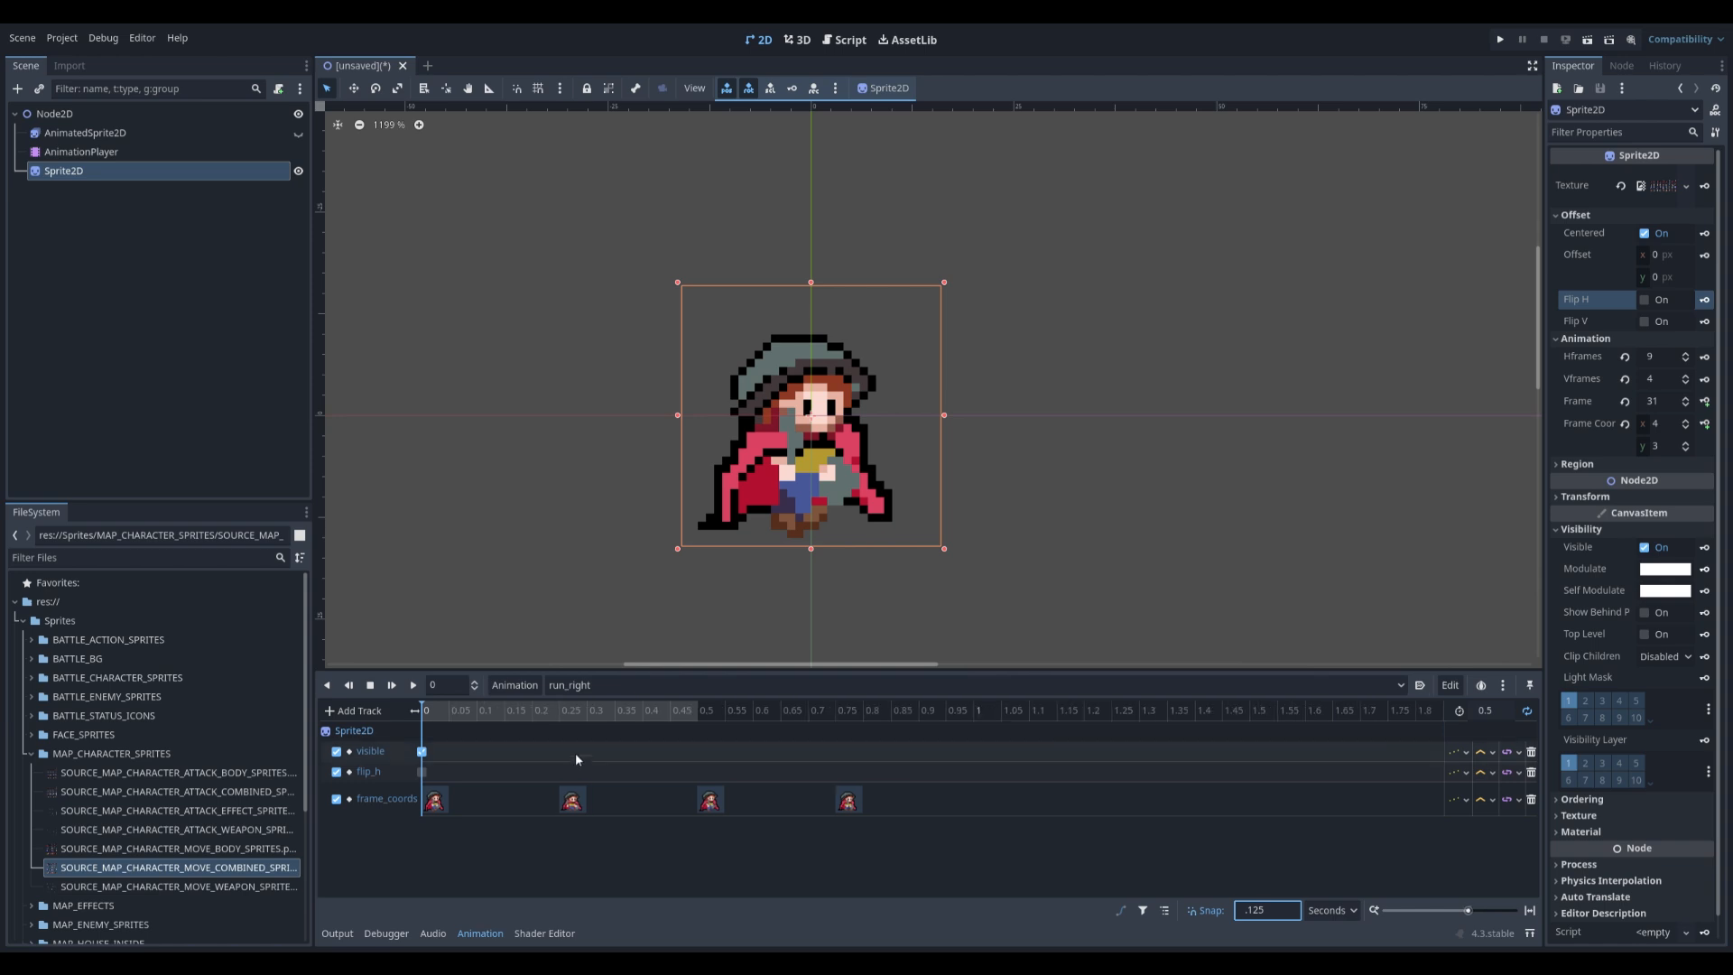
{"action": "left_click_drag", "start_coordinate": [570, 800], "coordinate": [476, 812]}
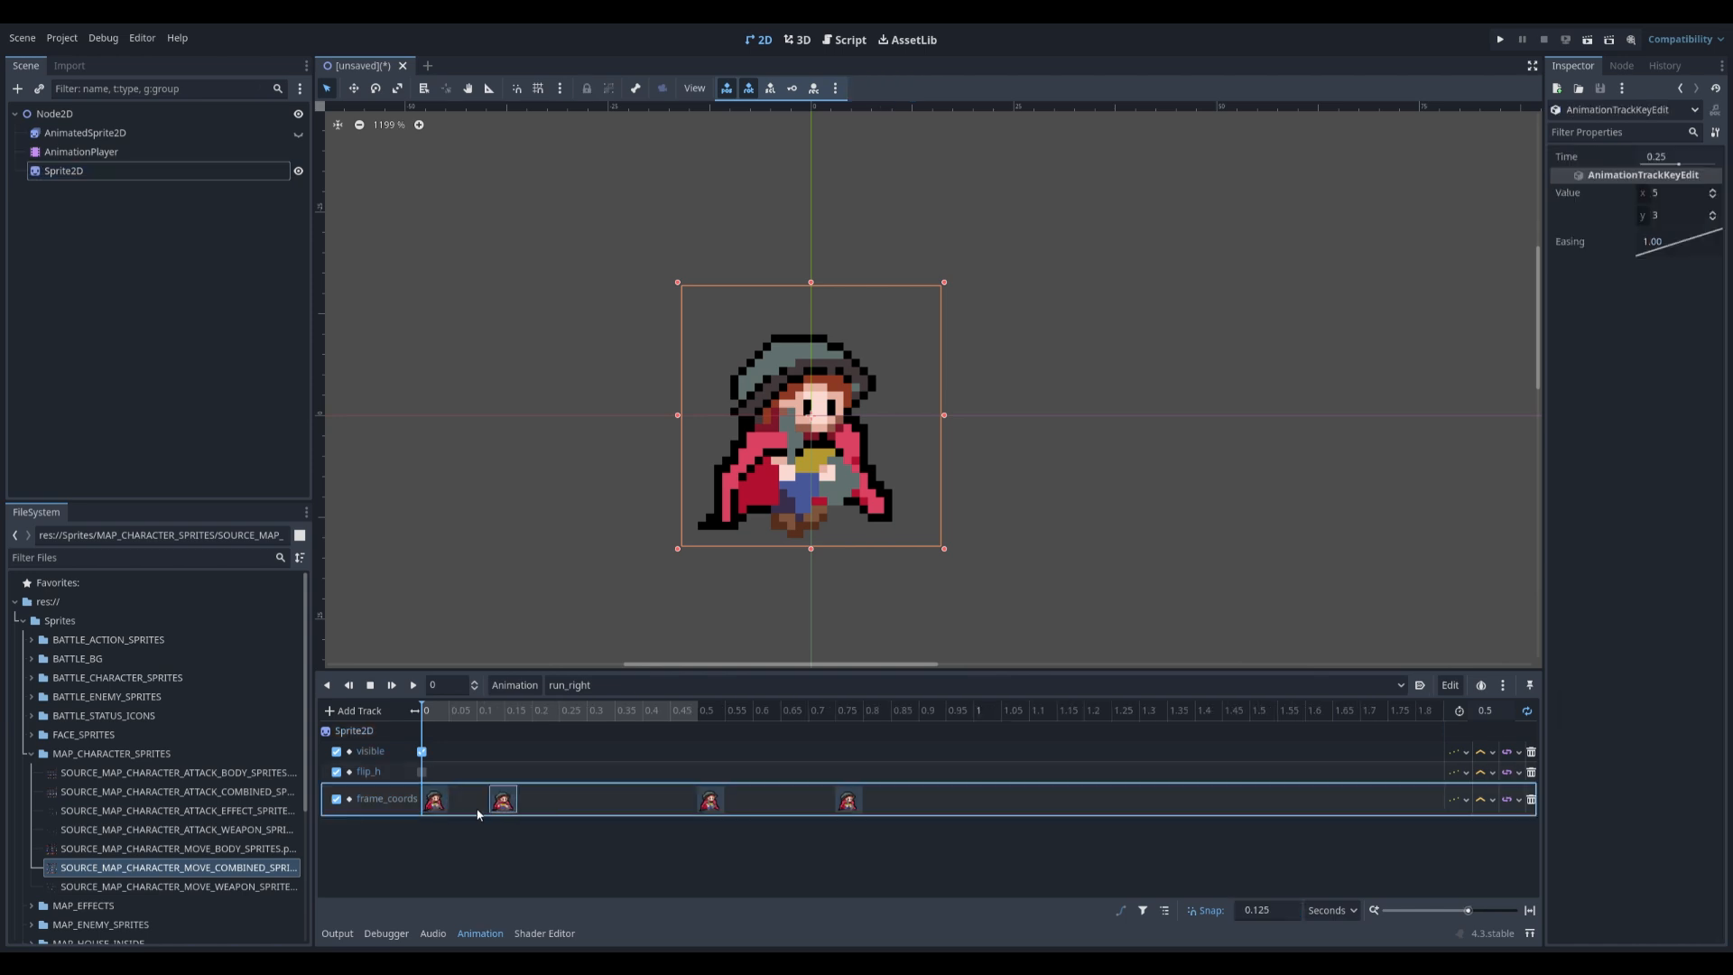
{"action": "left_click_drag", "start_coordinate": [709, 799], "coordinate": [581, 806]}
{"action": "left_click_drag", "start_coordinate": [847, 800], "coordinate": [643, 803]}
{"action": "left_click", "coordinate": [792, 722]}
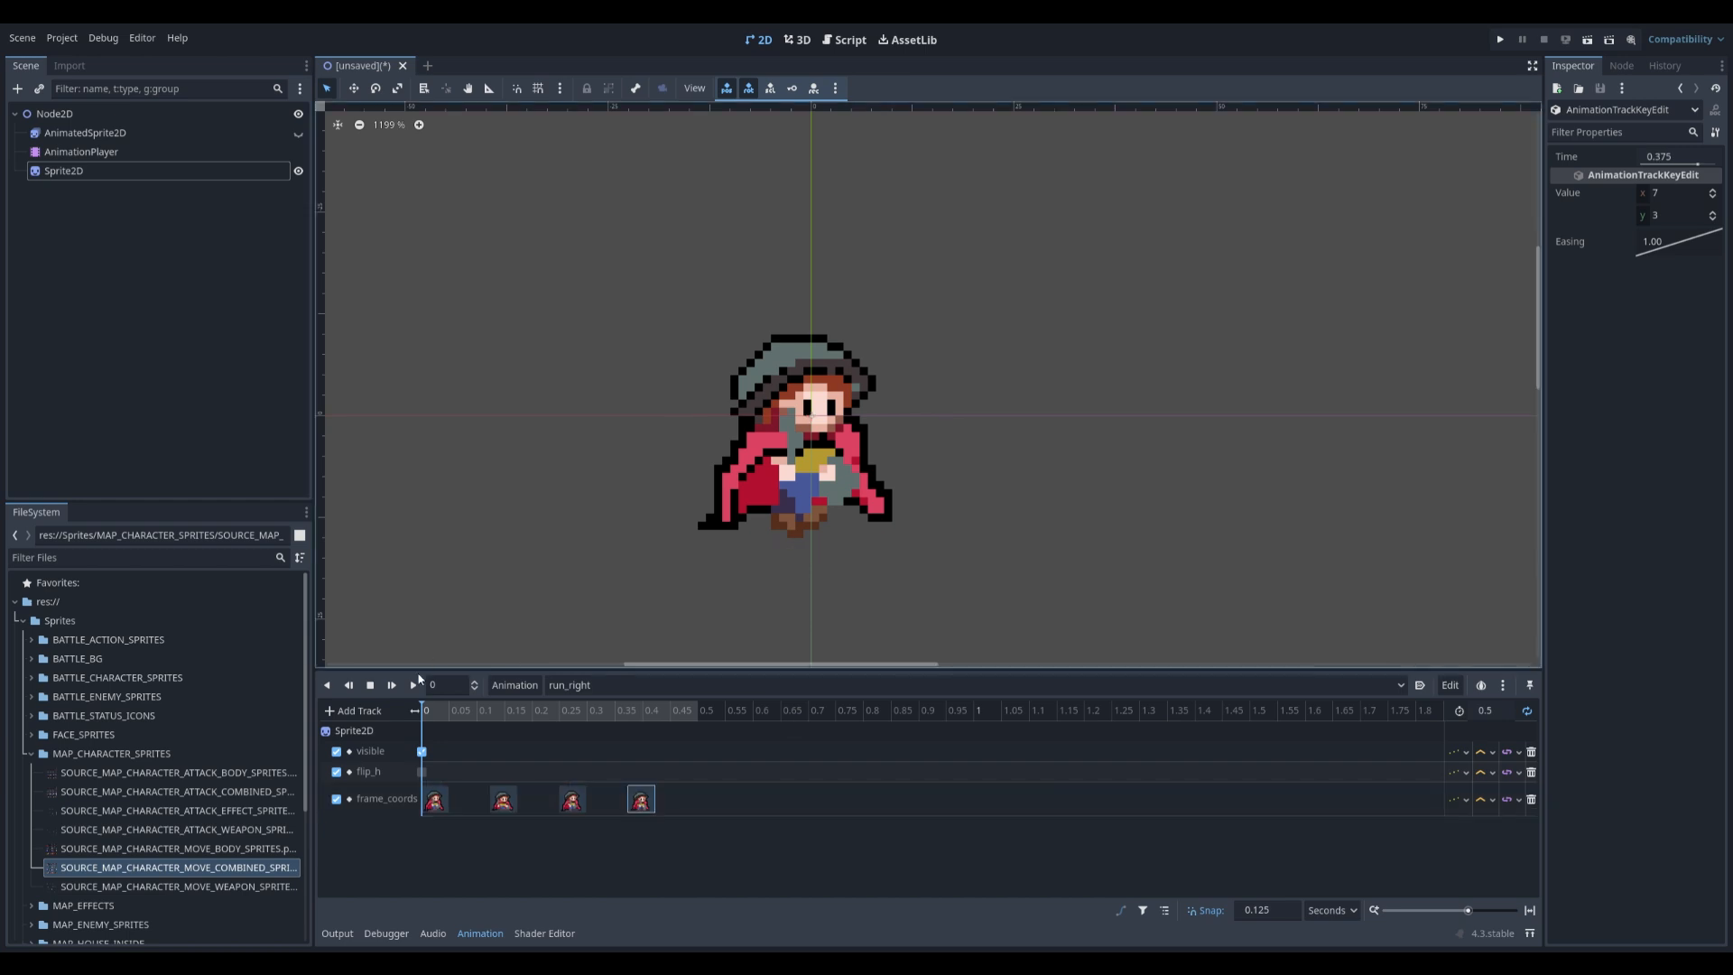
{"action": "left_click", "coordinate": [415, 686]}
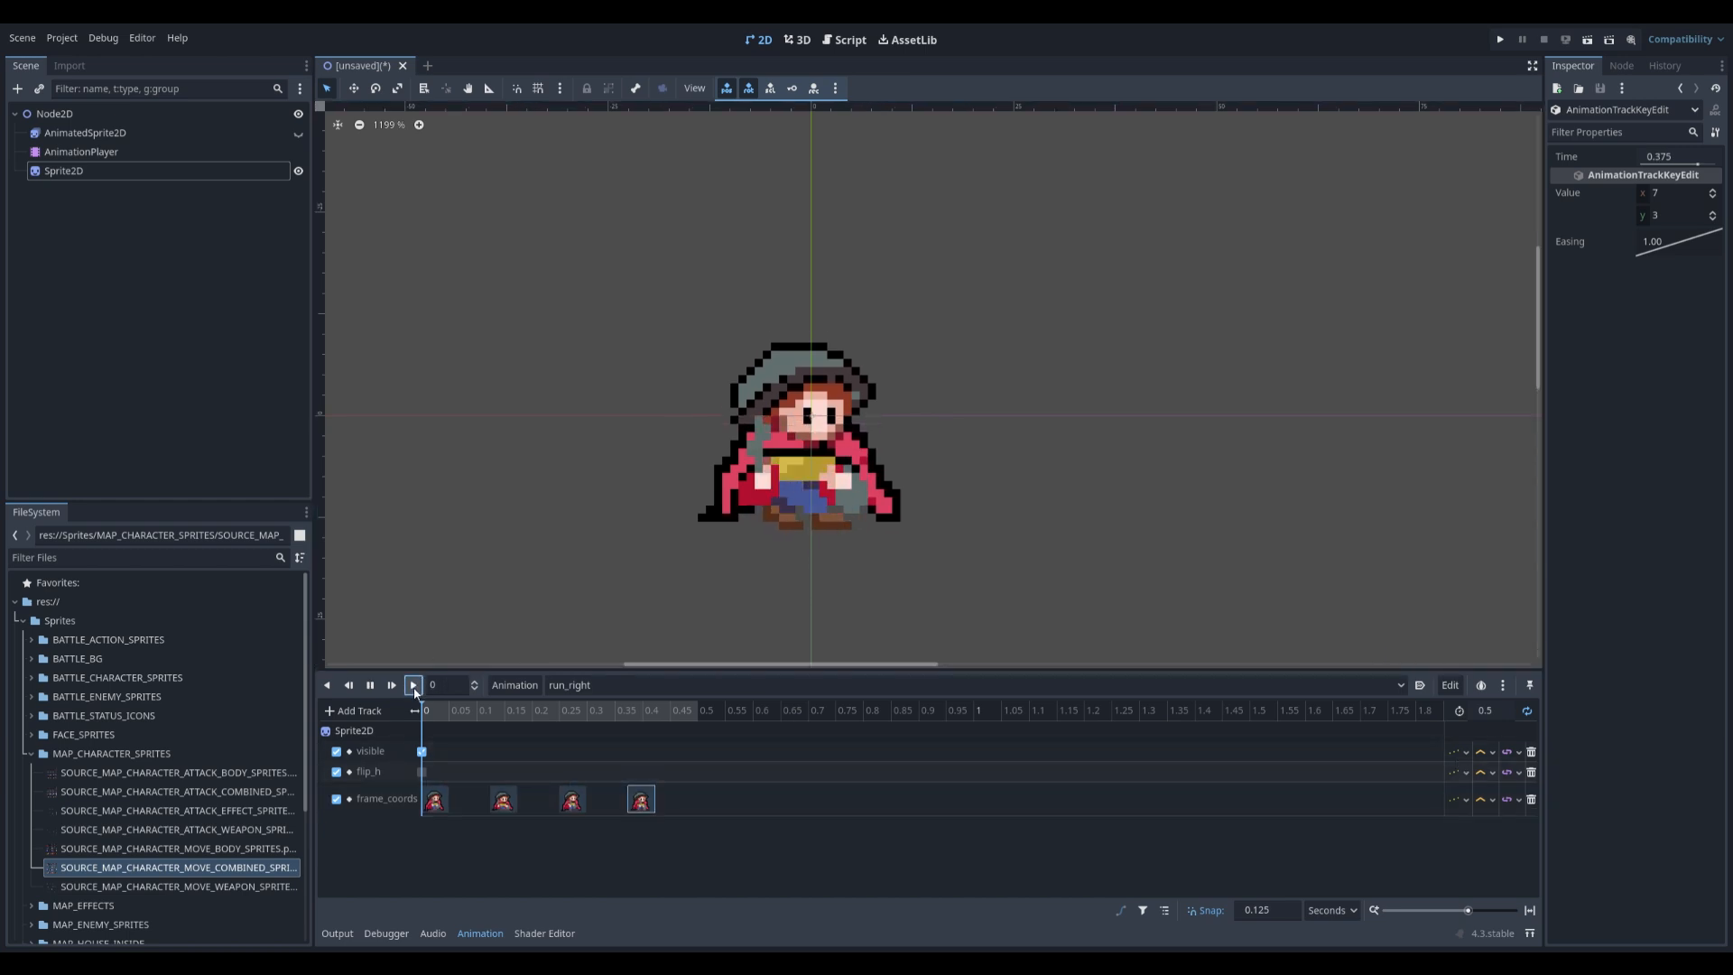
{"action": "double_click", "coordinate": [374, 686]}
- Duplicate run_right as run_left, turn on Flip H for Sprite2D and key it at the start
{"action": "left_click", "coordinate": [578, 689]}
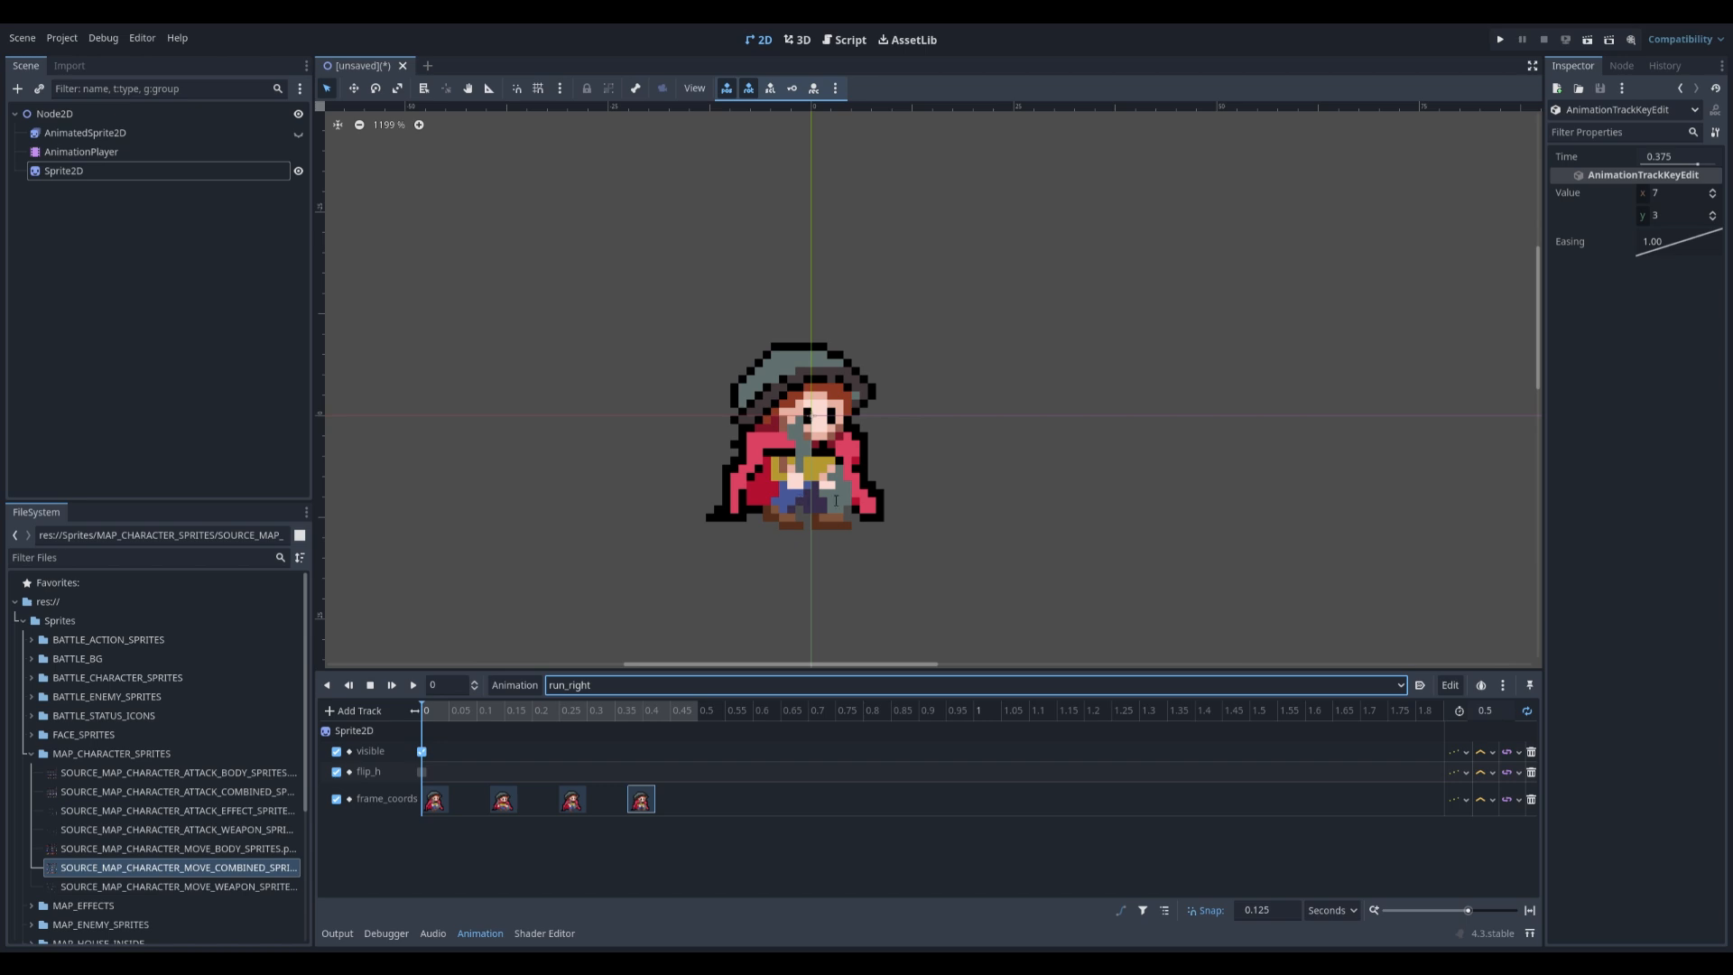
{"action": "left_click", "coordinate": [805, 522]}
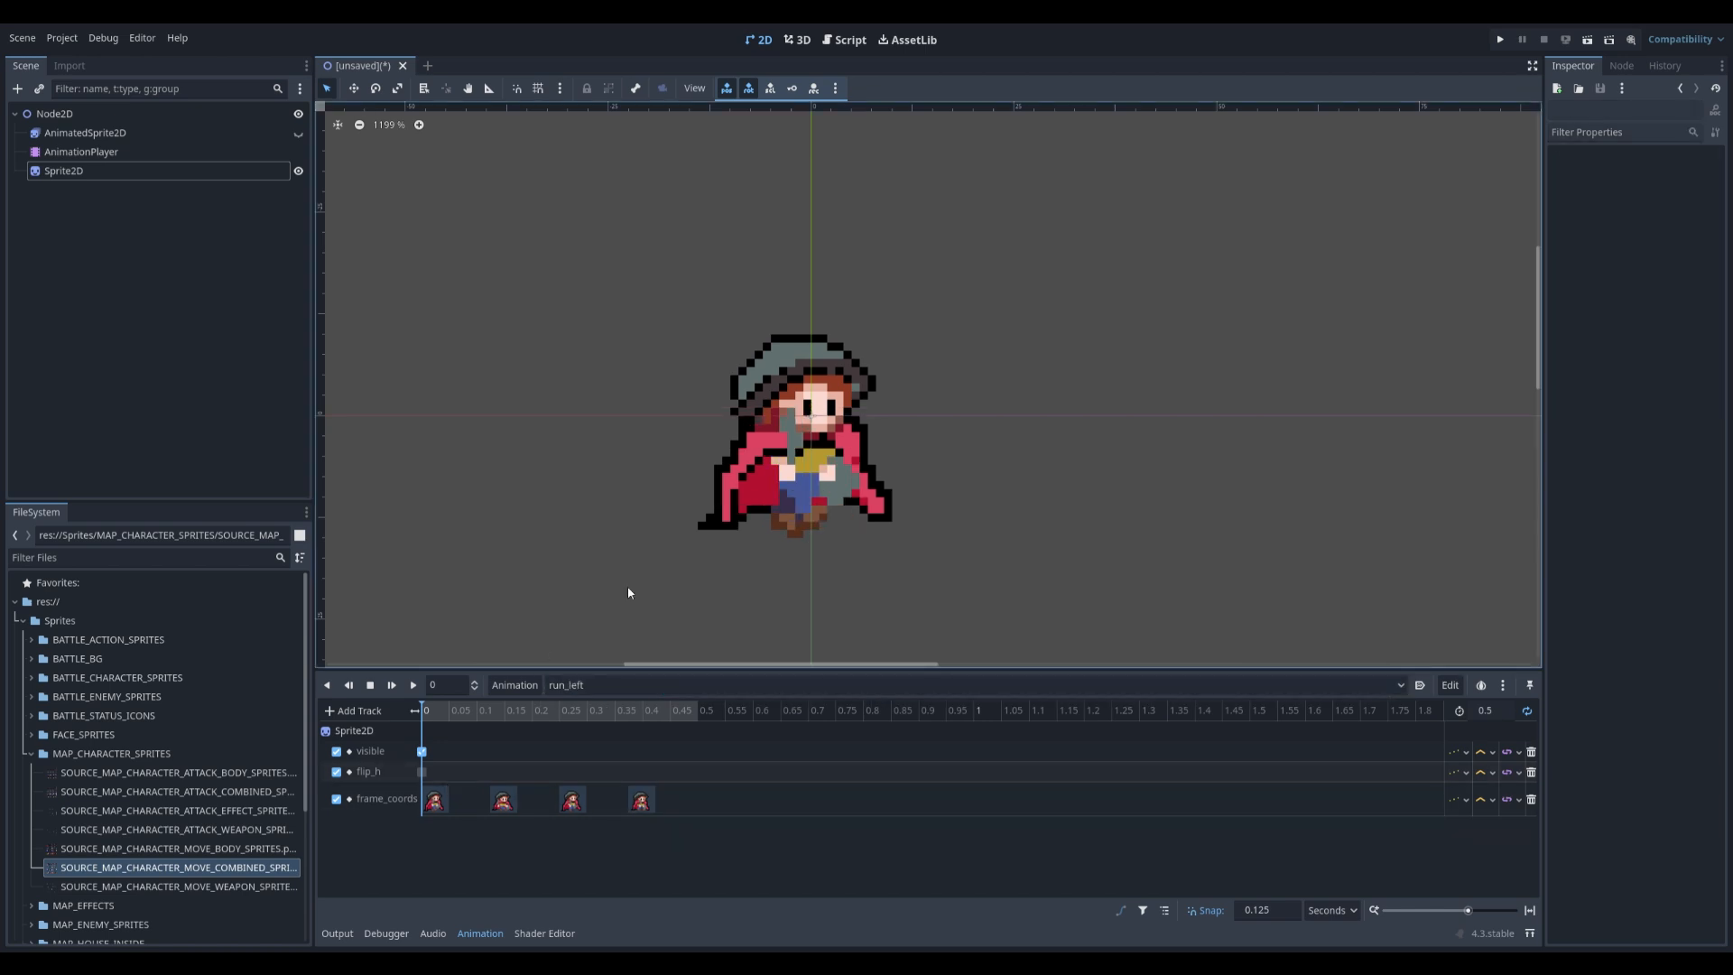
{"action": "left_click", "coordinate": [79, 173]}
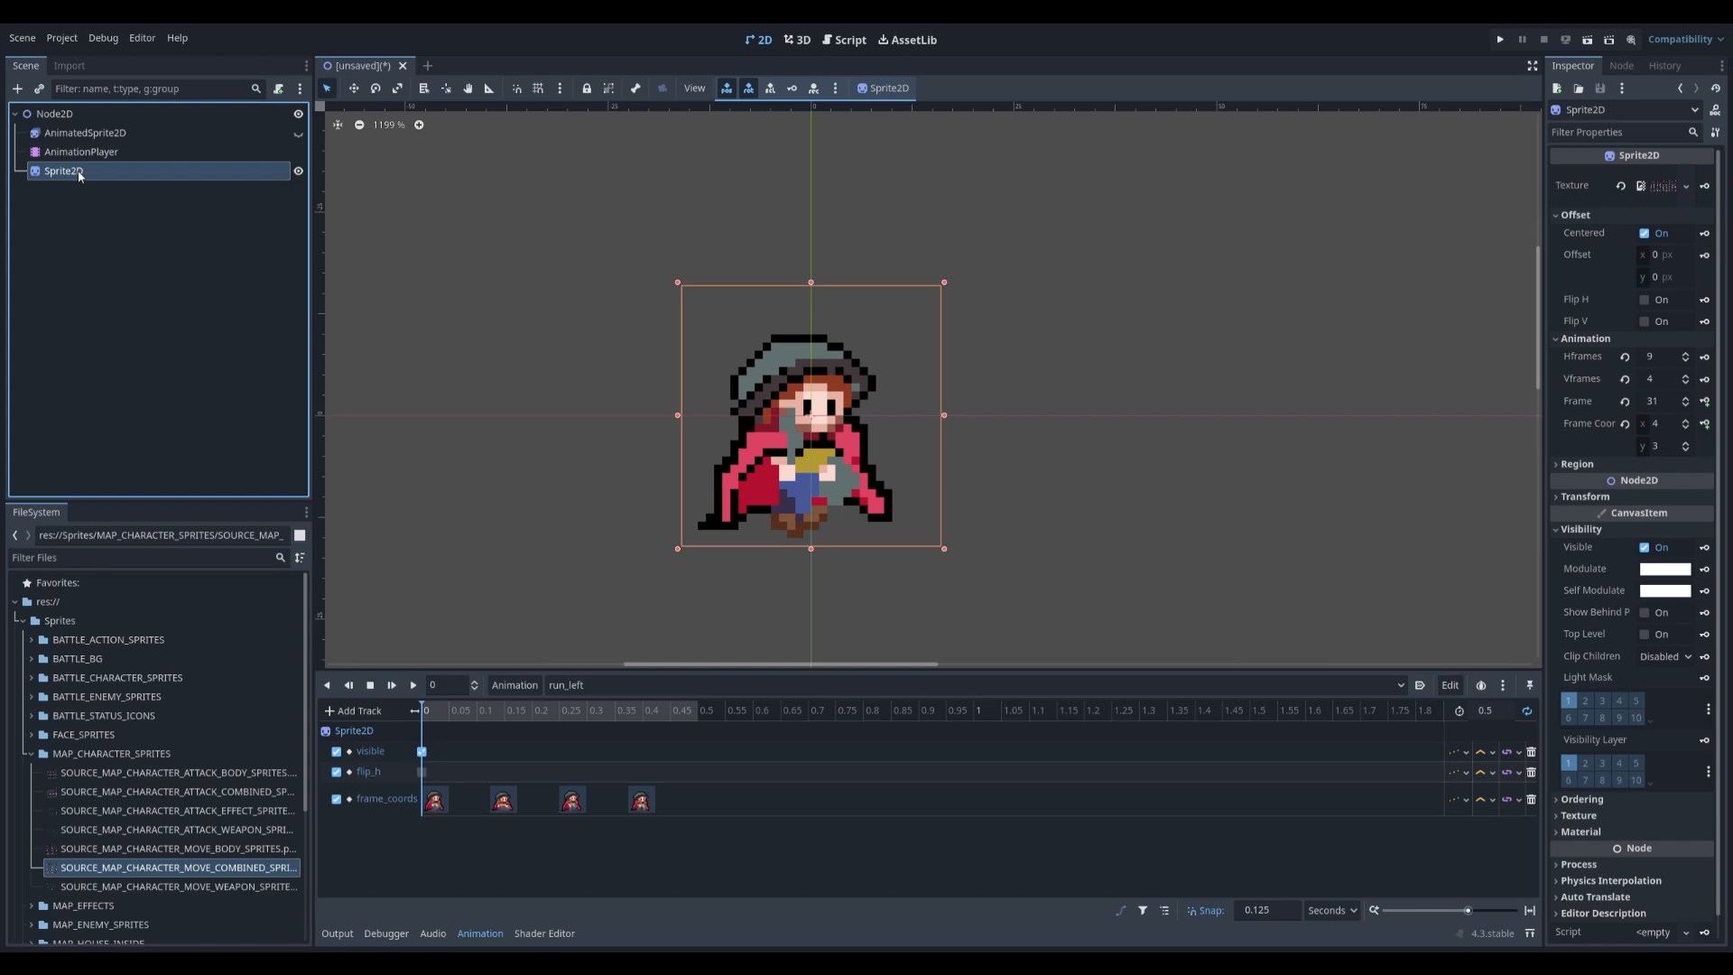
{"action": "left_click", "coordinate": [1644, 300]}
{"action": "left_click", "coordinate": [1705, 301]}
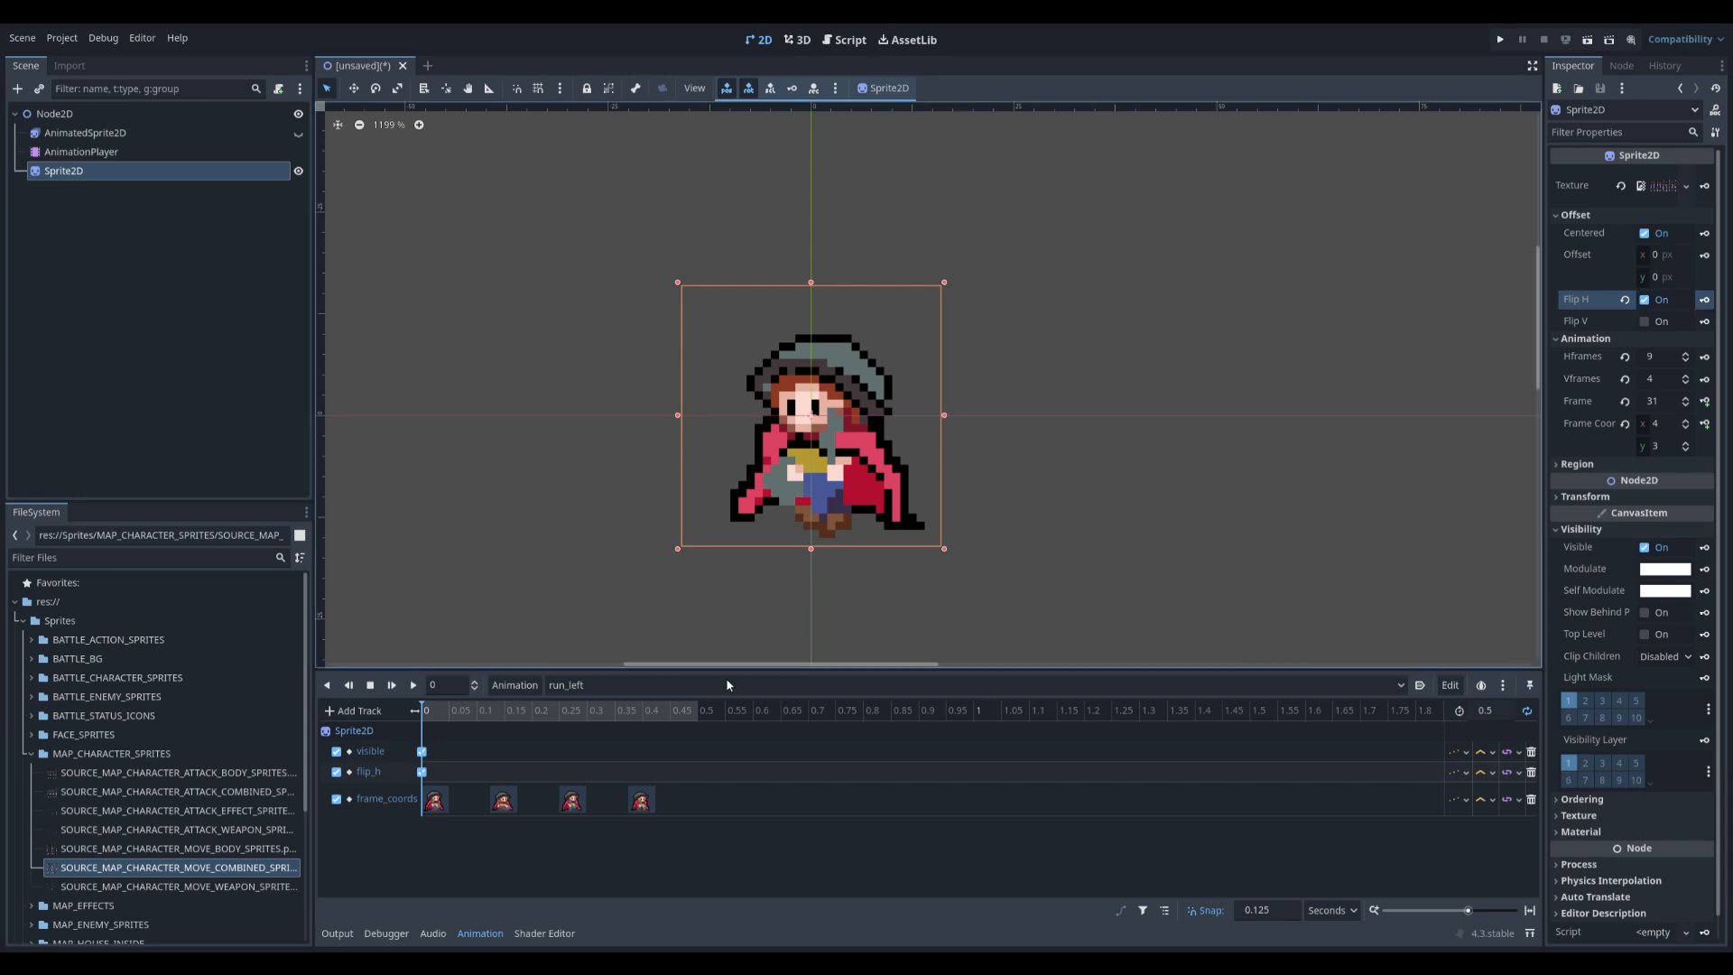
- Preview run_left, switch to run_right and preview it as well, and stop the playback
{"action": "left_click", "coordinate": [413, 684]}
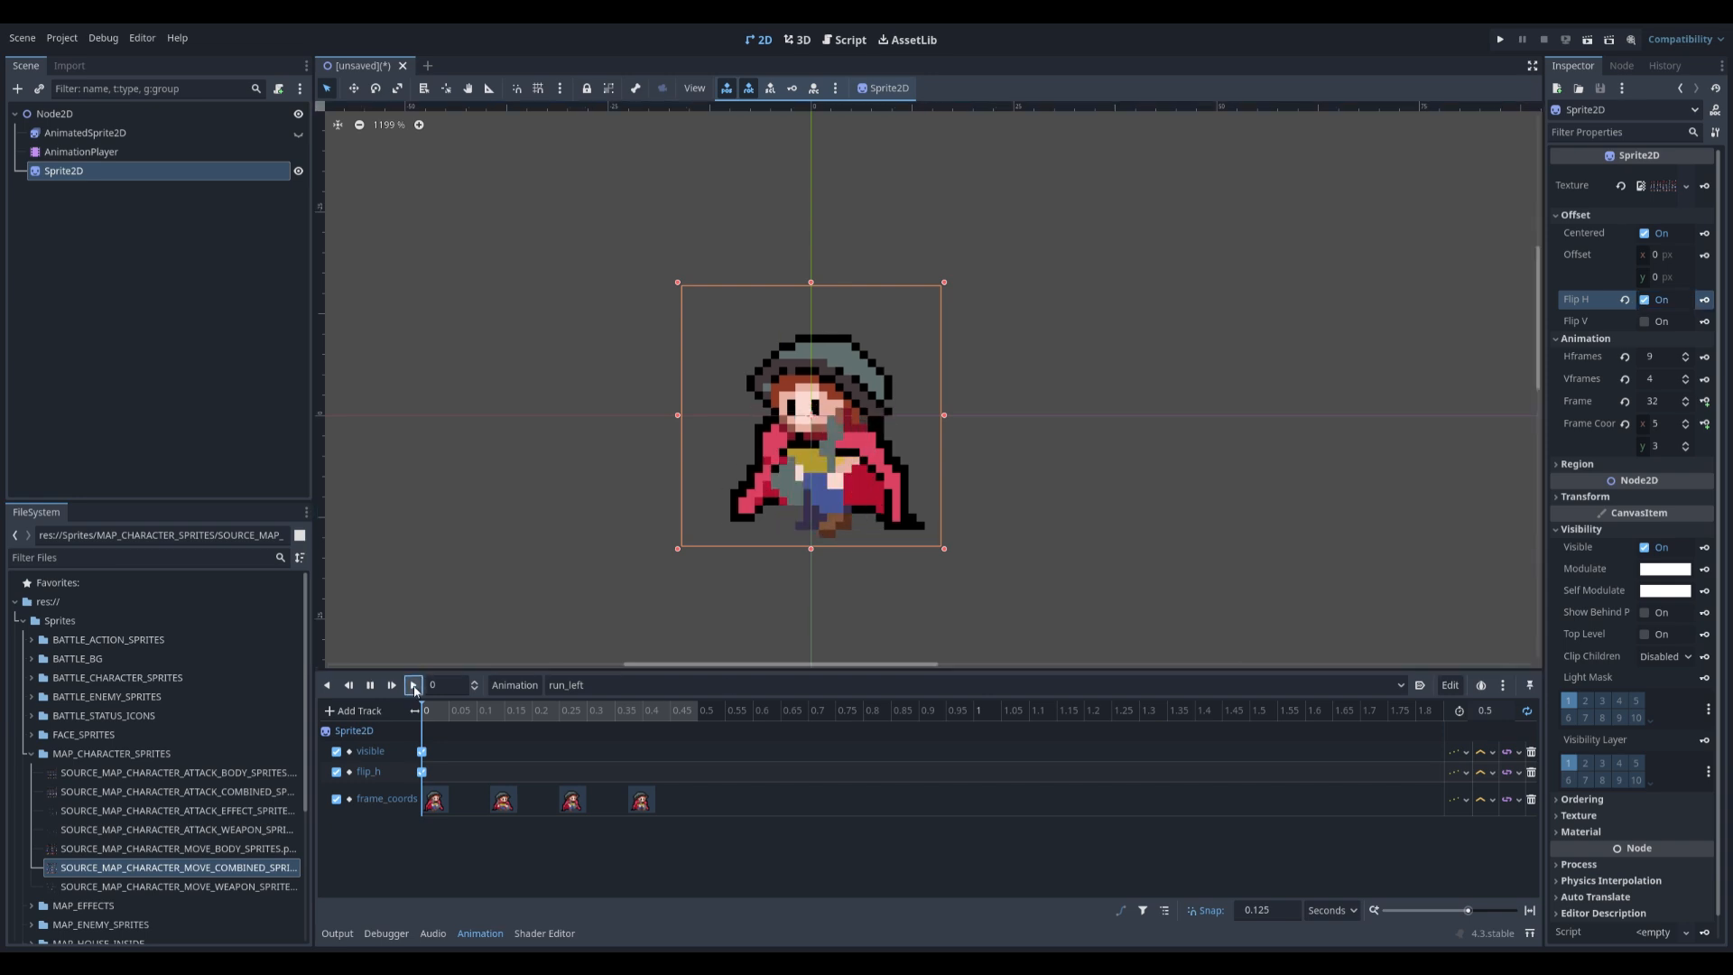
{"action": "left_click", "coordinate": [562, 685]}
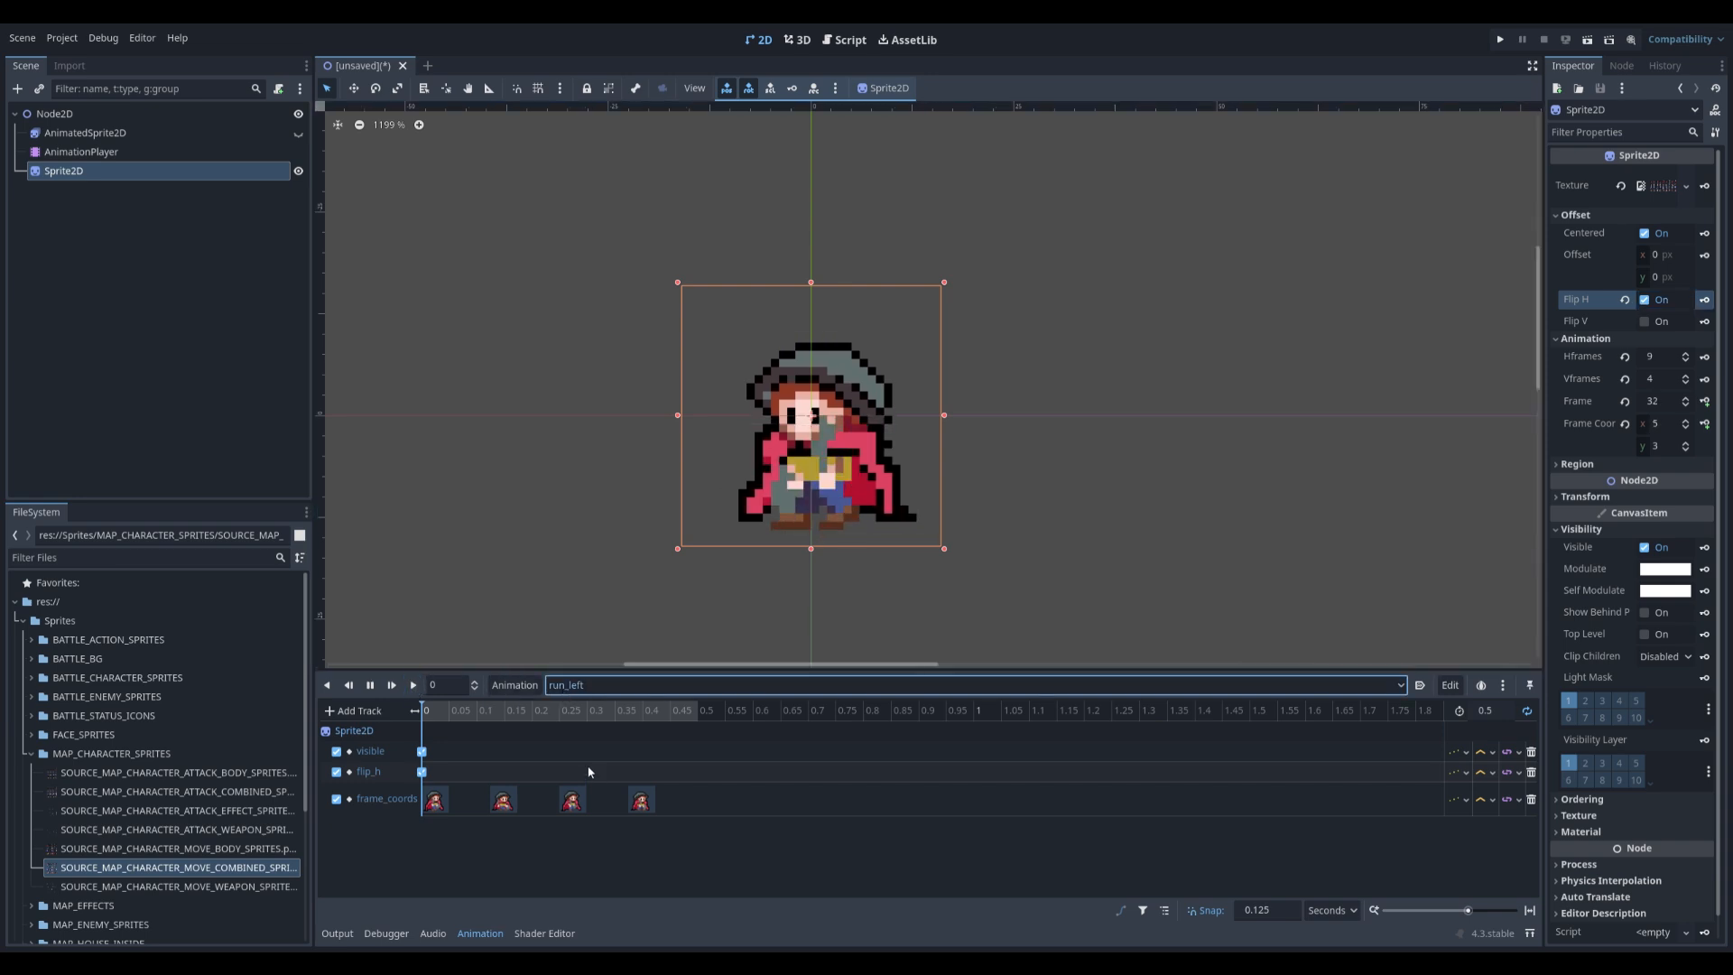
{"action": "left_click", "coordinate": [539, 750]}
{"action": "left_click", "coordinate": [414, 685]}
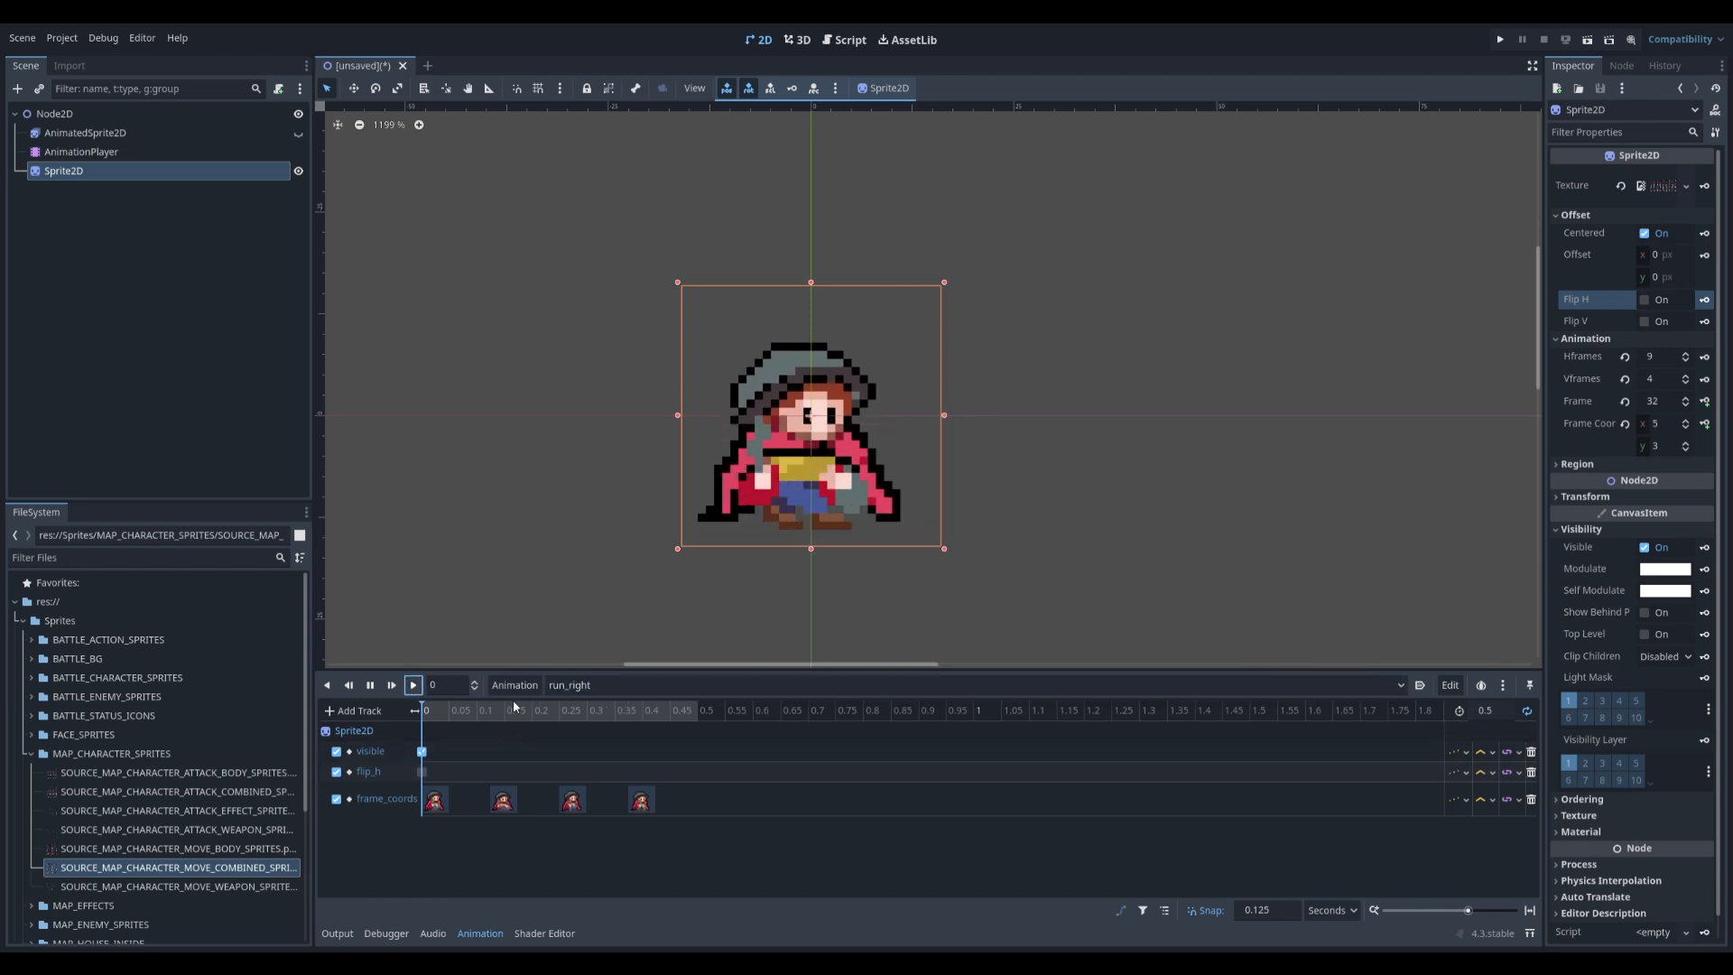
{"action": "left_click", "coordinate": [370, 685]}
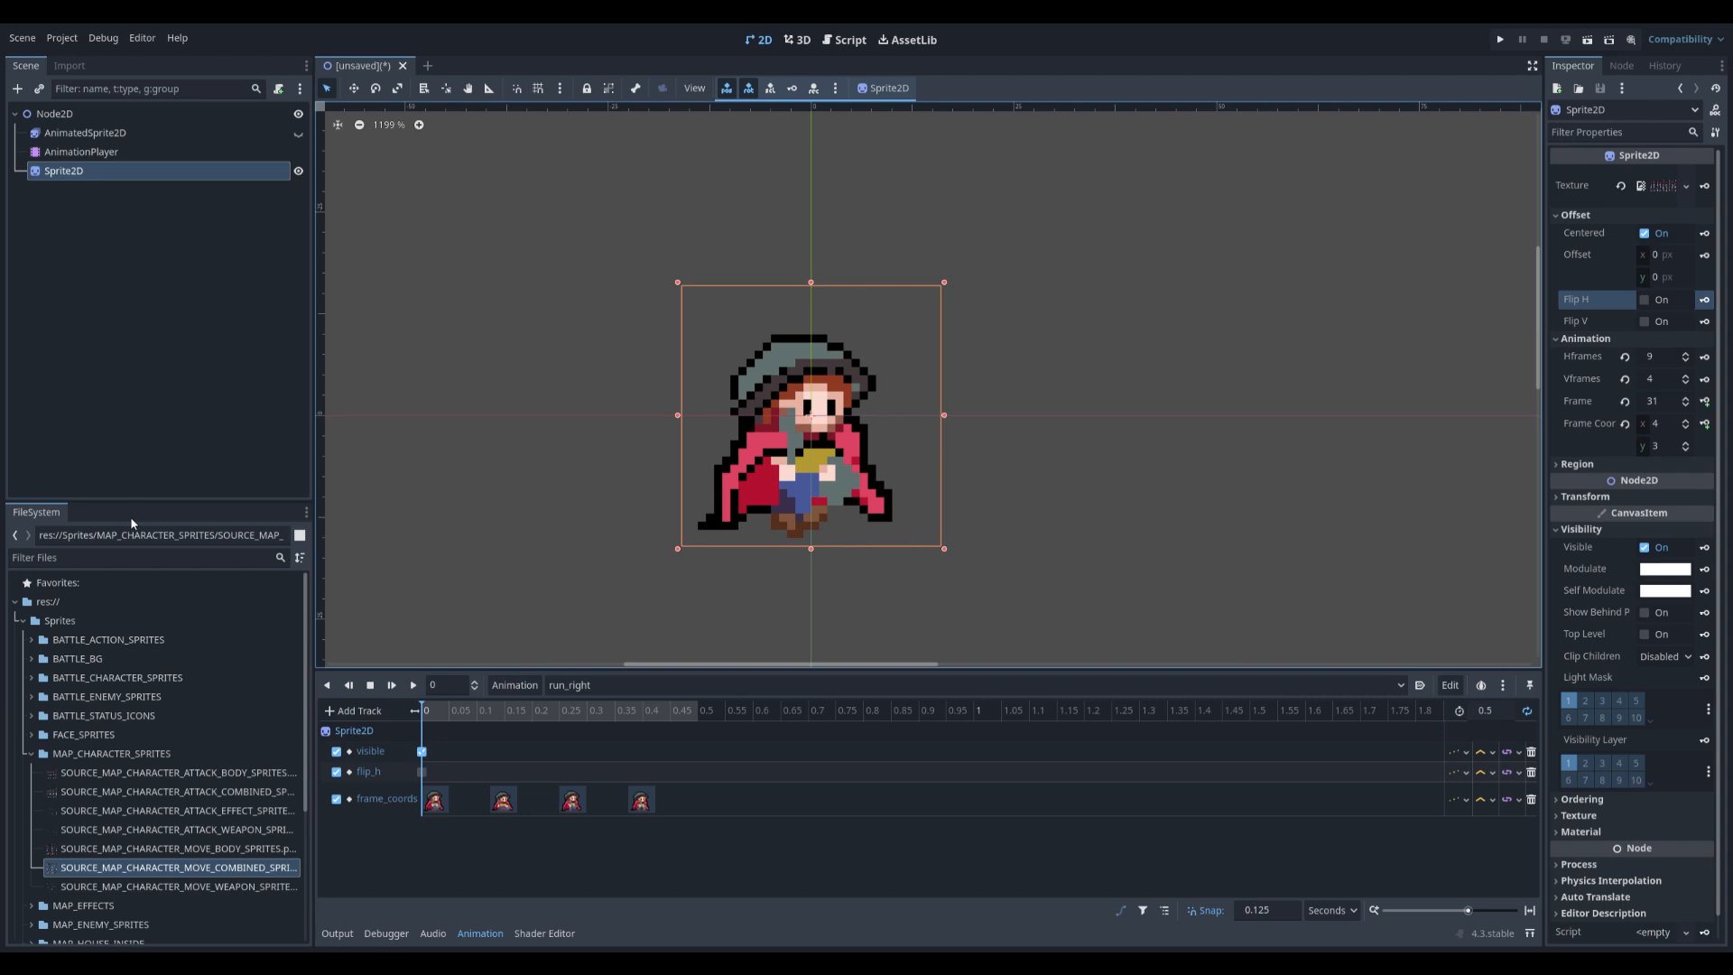
- Add a second Sprite2D under Node2D and assign the combined map-character attack sprite sheet as its texture
{"action": "left_click", "coordinate": [51, 116]}
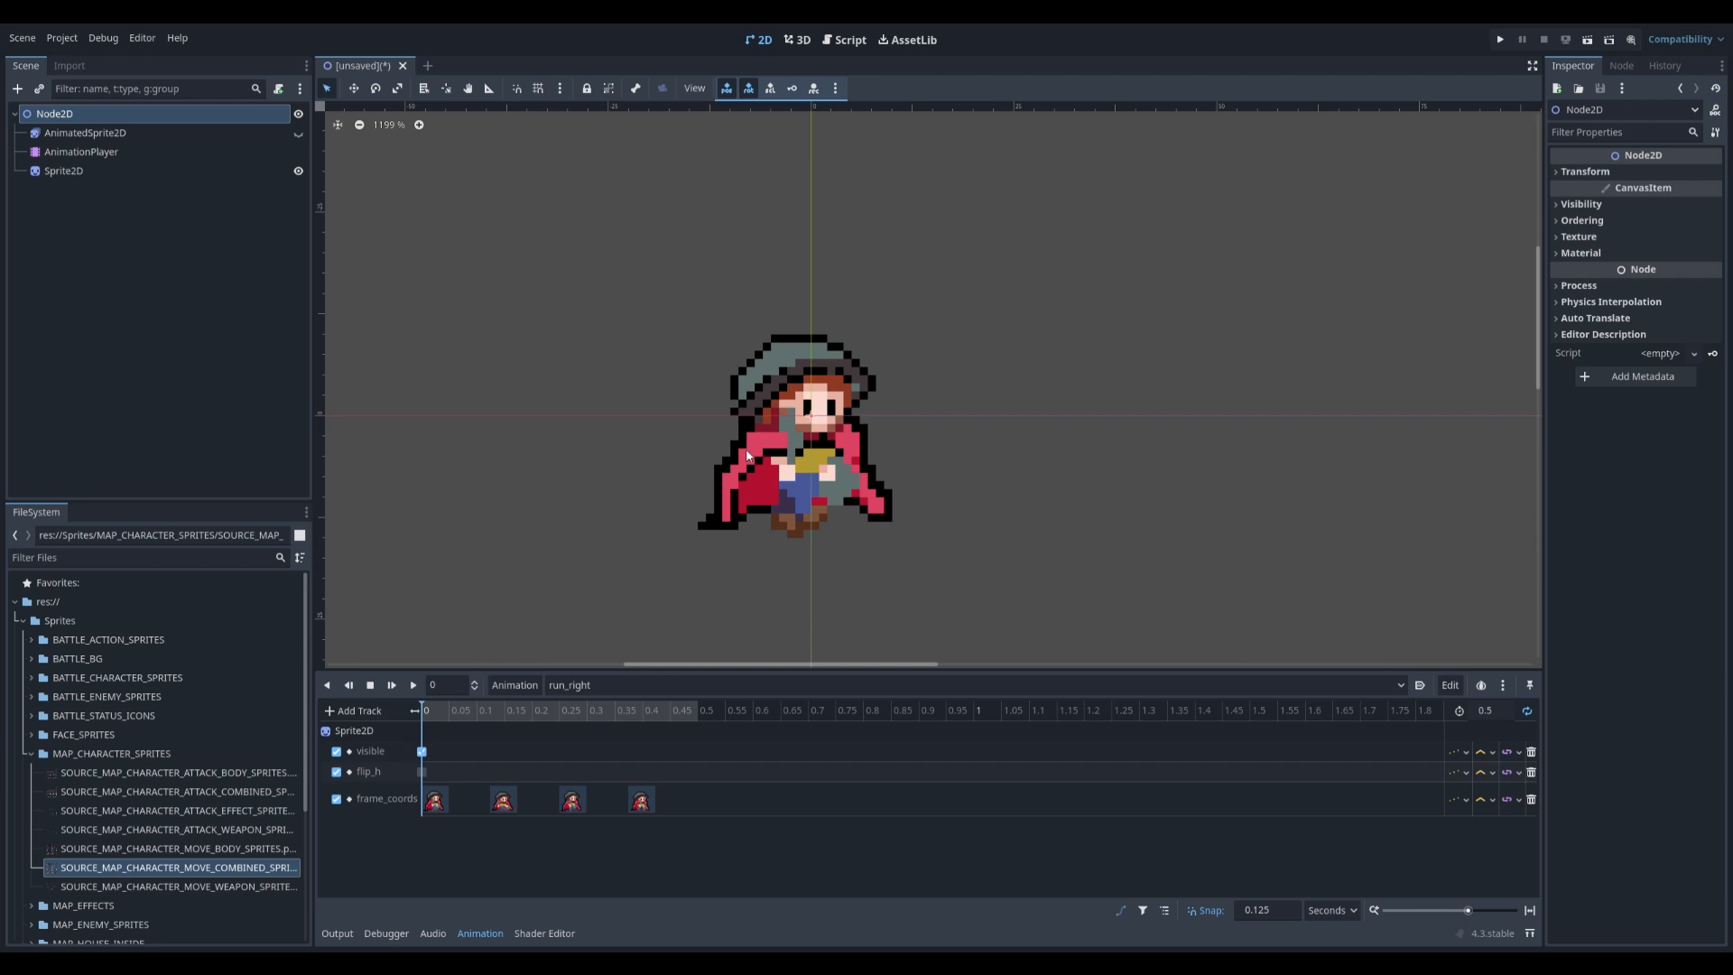
{"action": "key", "text": "Return"}
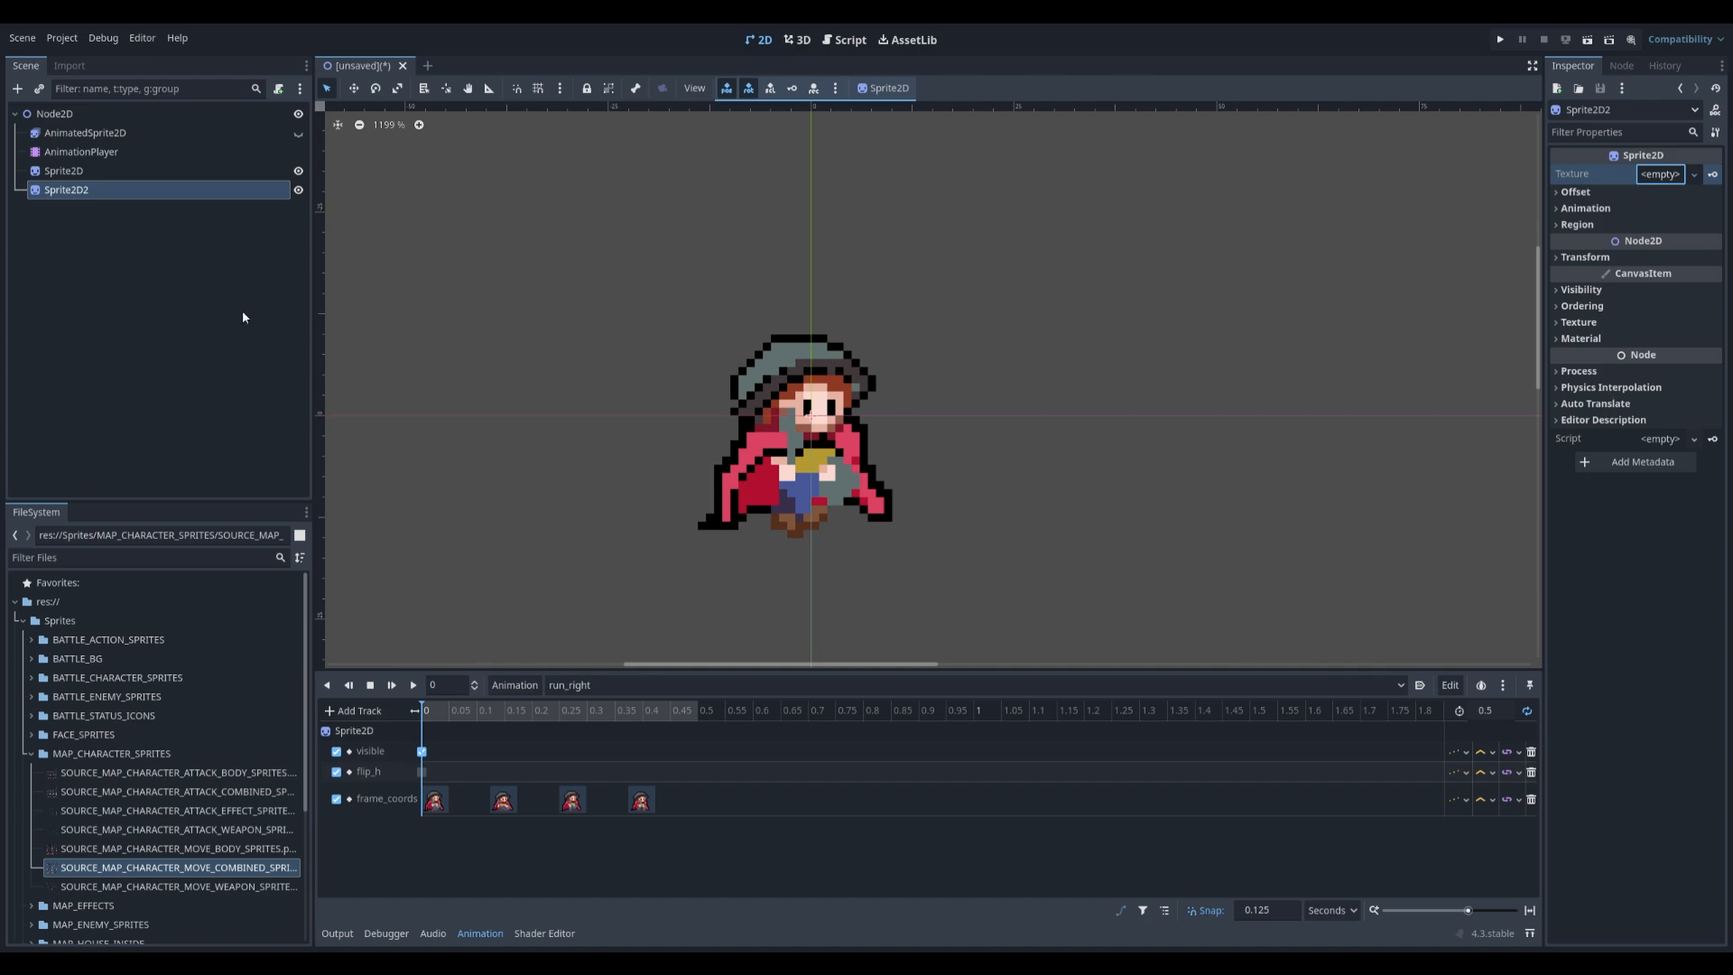
{"action": "left_click_drag", "start_coordinate": [178, 792], "coordinate": [1559, 177]}
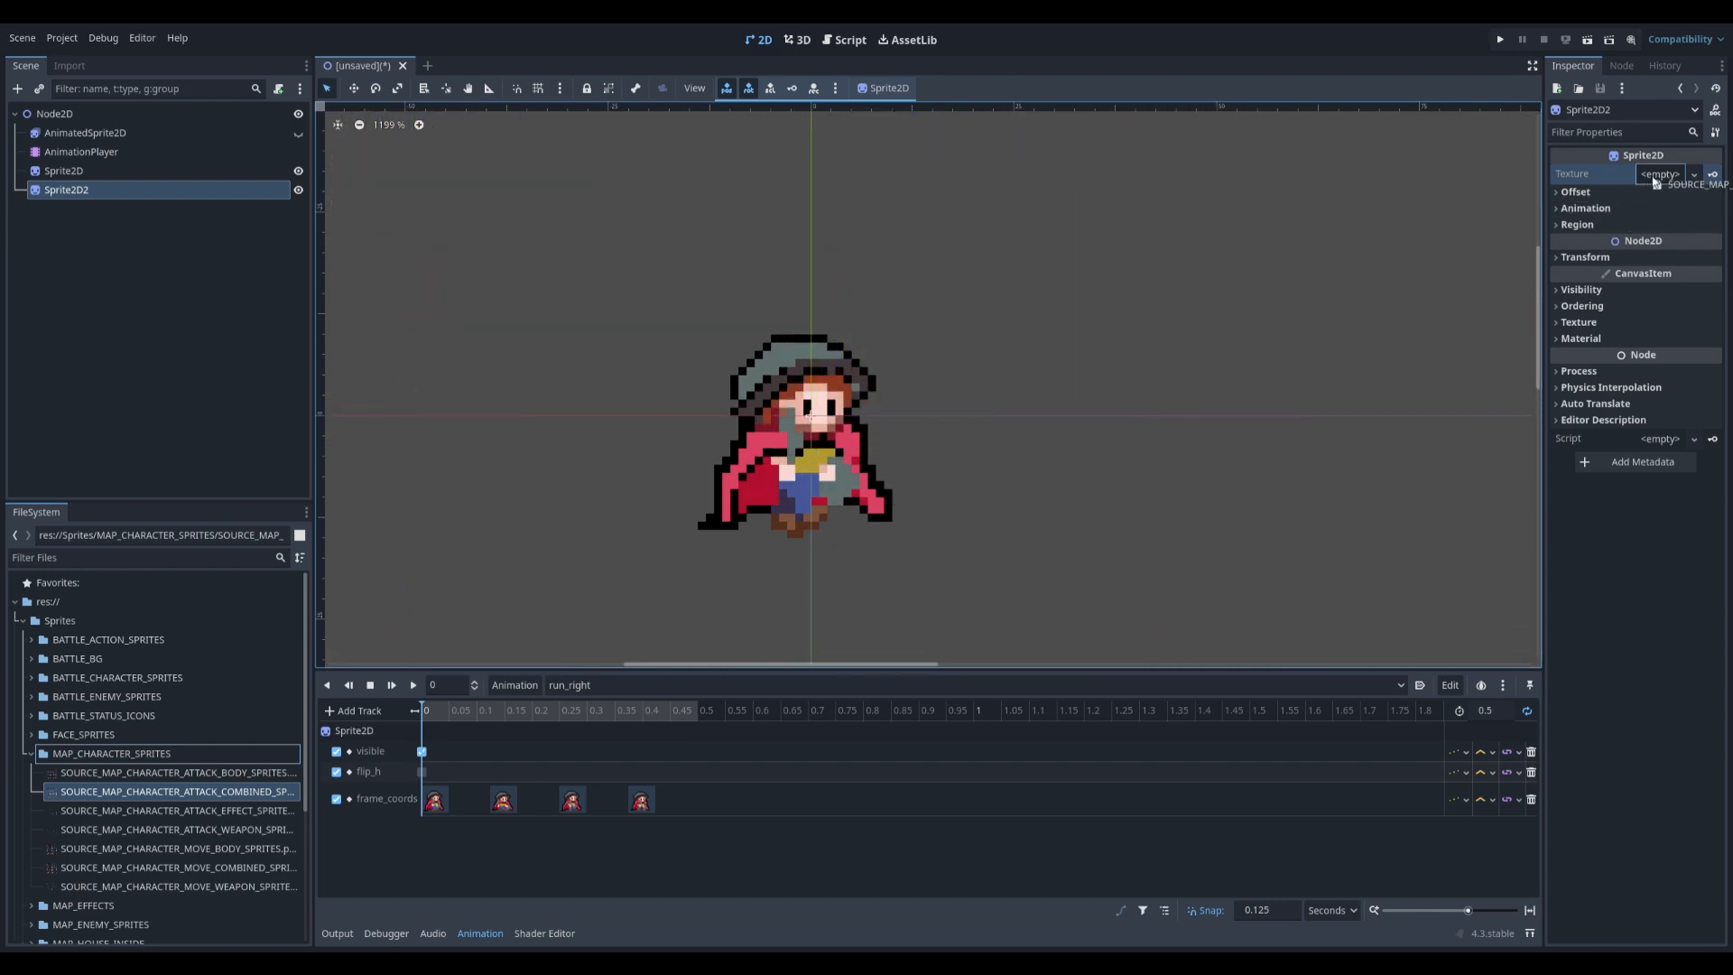
{"action": "scroll", "coordinate": [615, 349], "scroll_direction": "down", "scroll_amount": 19}
{"action": "middle_click_drag", "start_coordinate": [616, 349], "coordinate": [820, 332]}
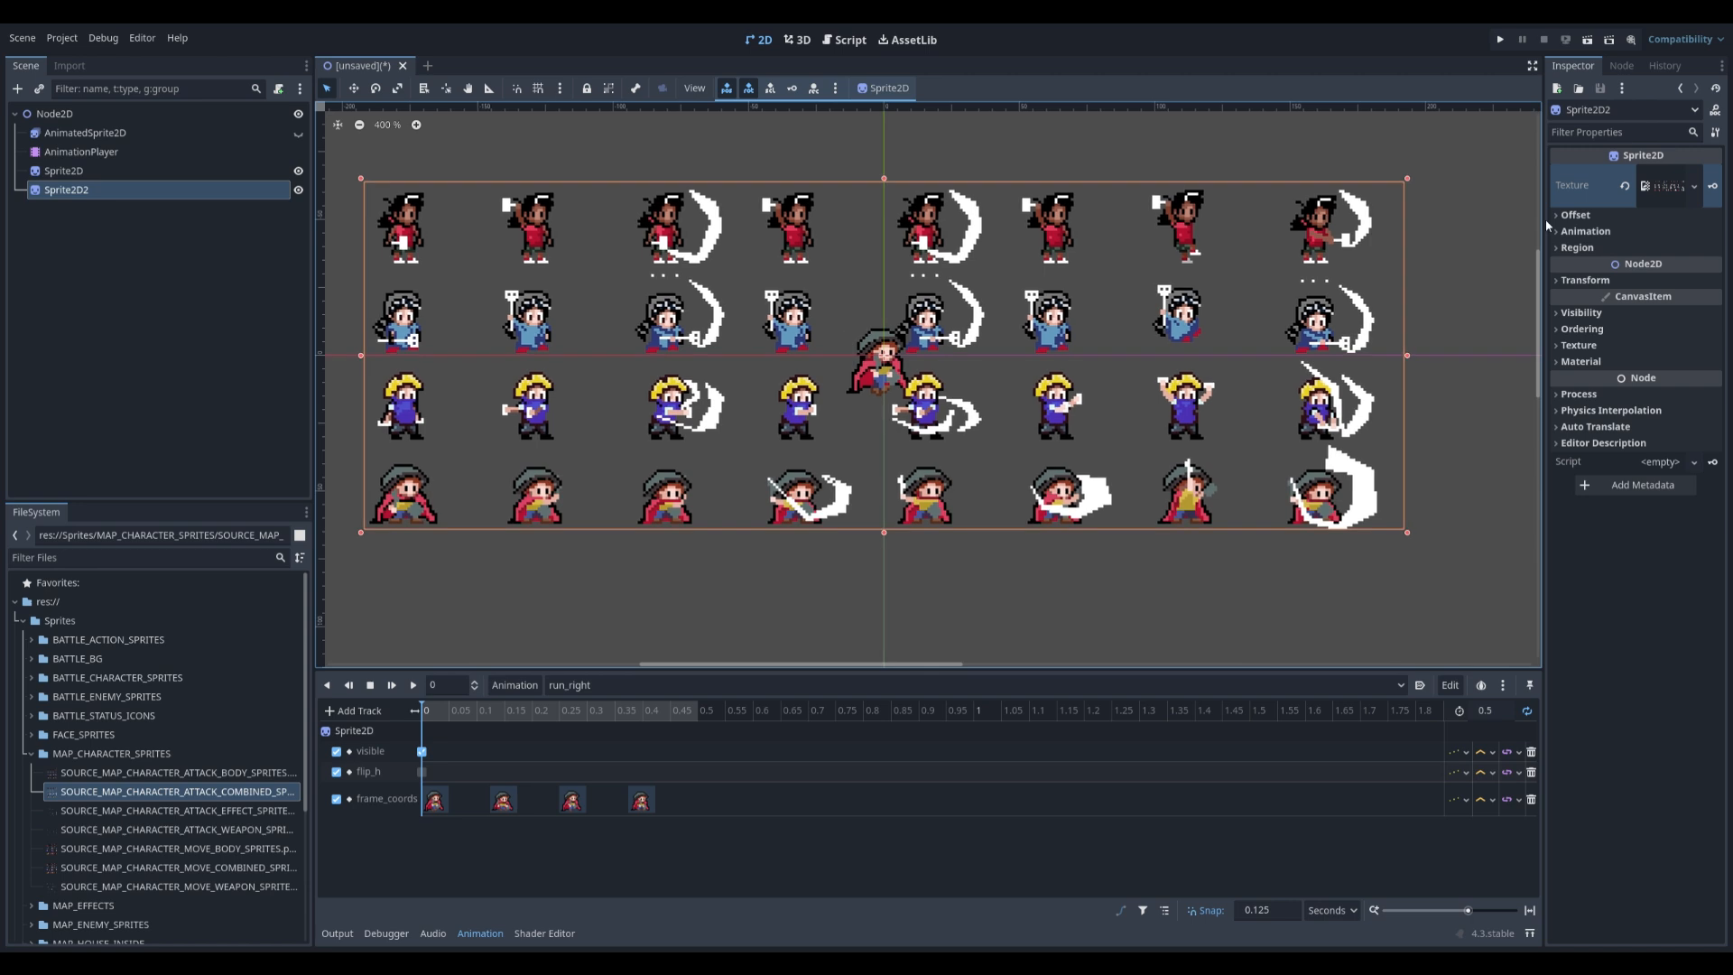
- Split Sprite2D2's sprite sheet into 8 horizontal frames and 4 vertical frames
{"action": "left_click", "coordinate": [1586, 231]}
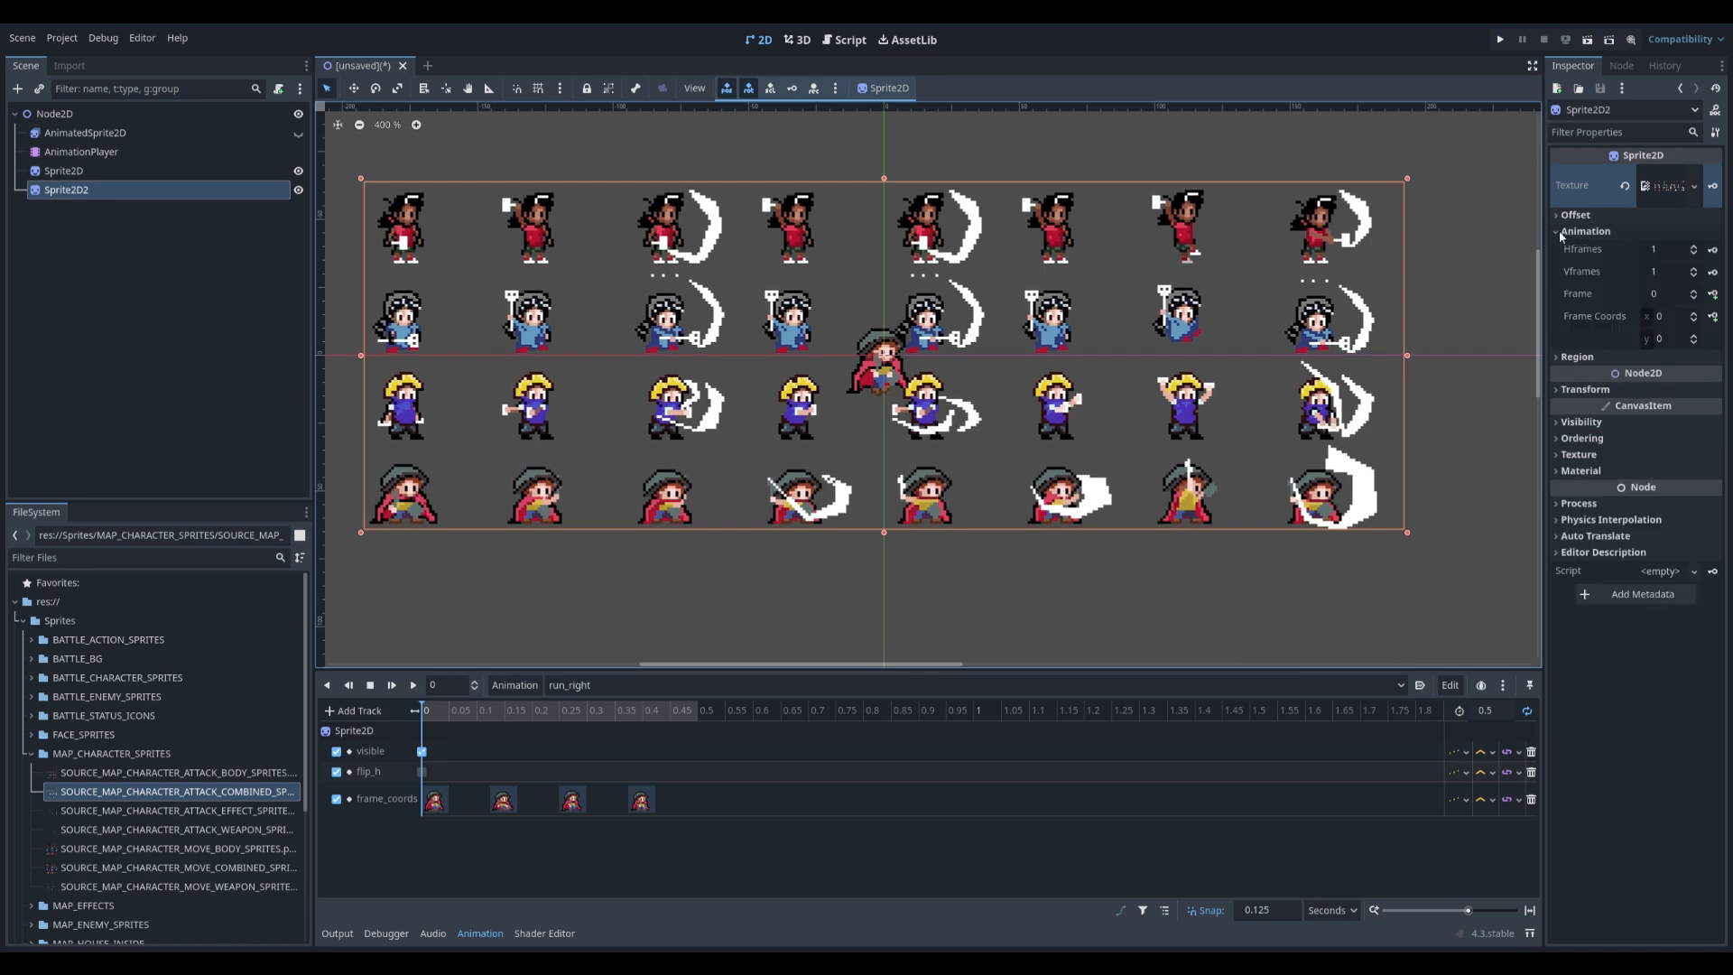
{"action": "left_click", "coordinate": [1672, 250]}
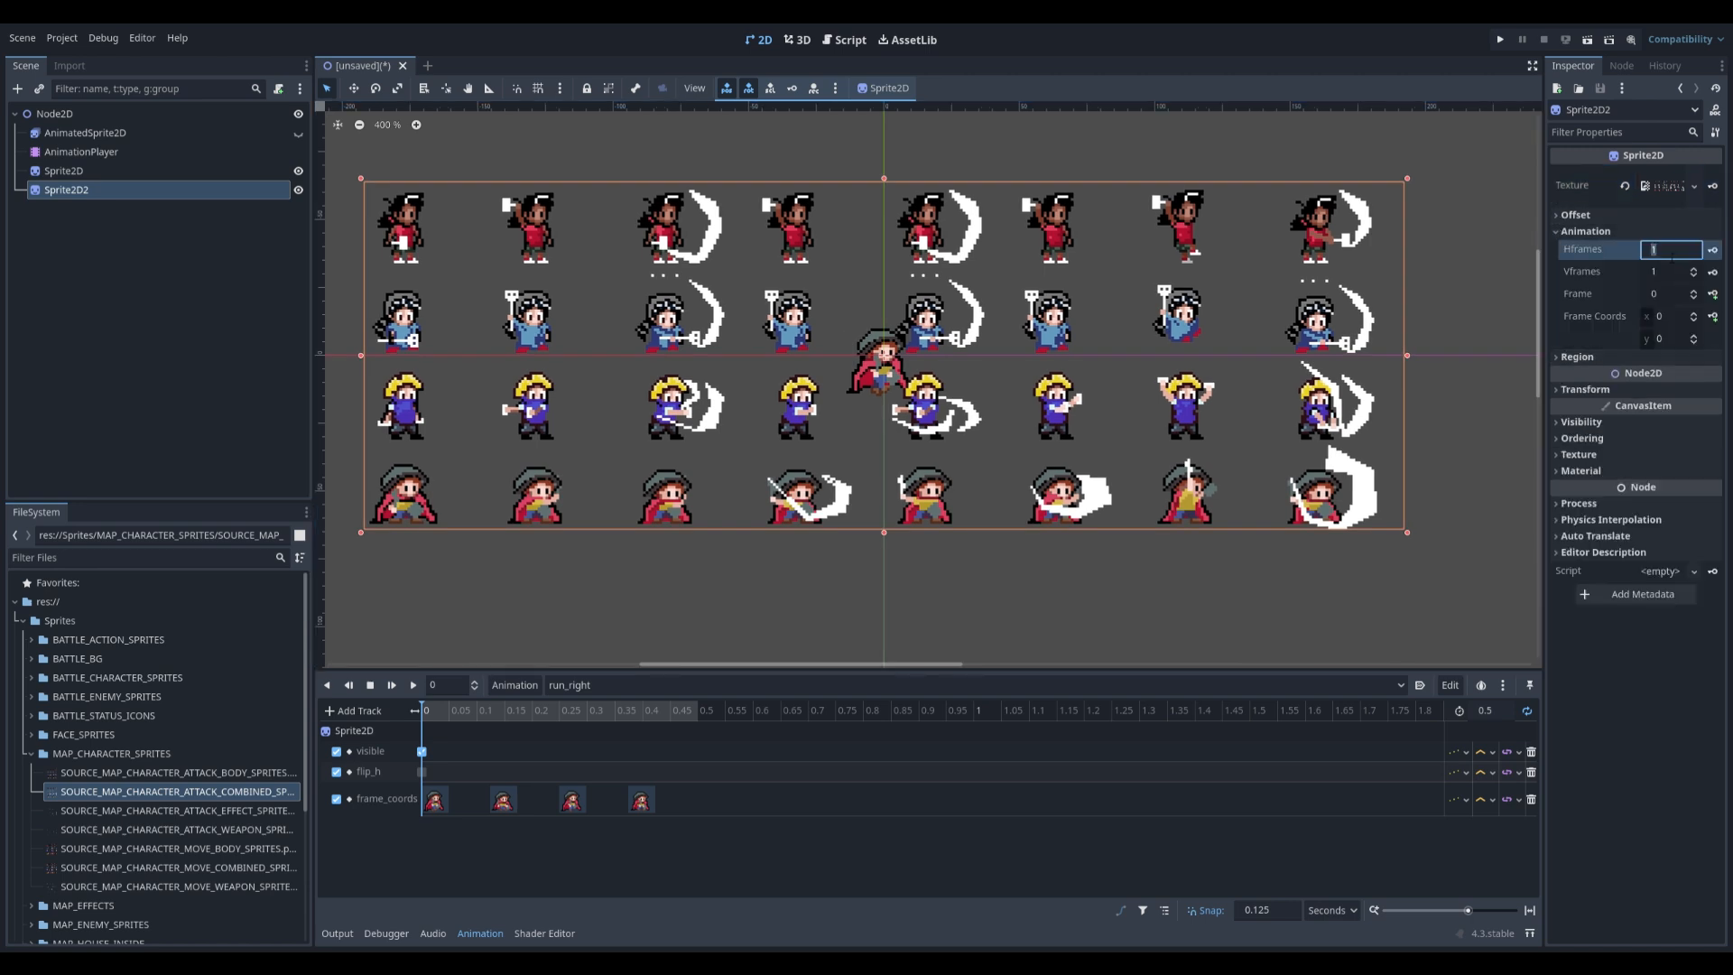
{"action": "key", "text": "Tab"}
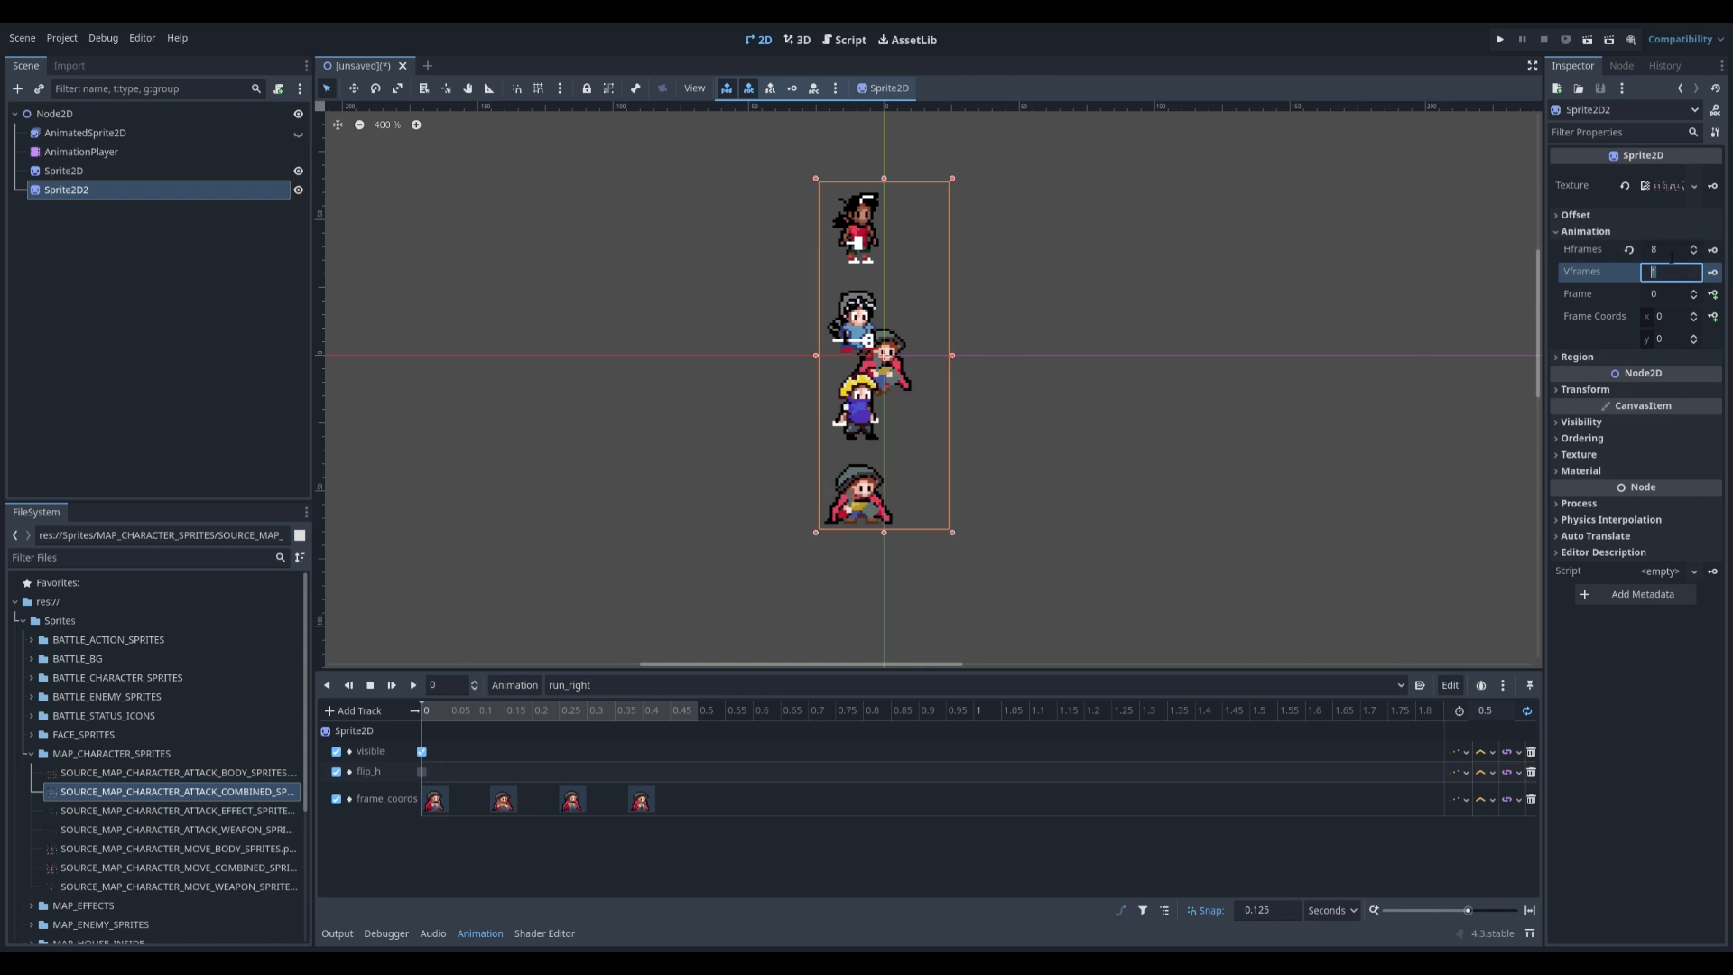
{"action": "type", "text": "4"}
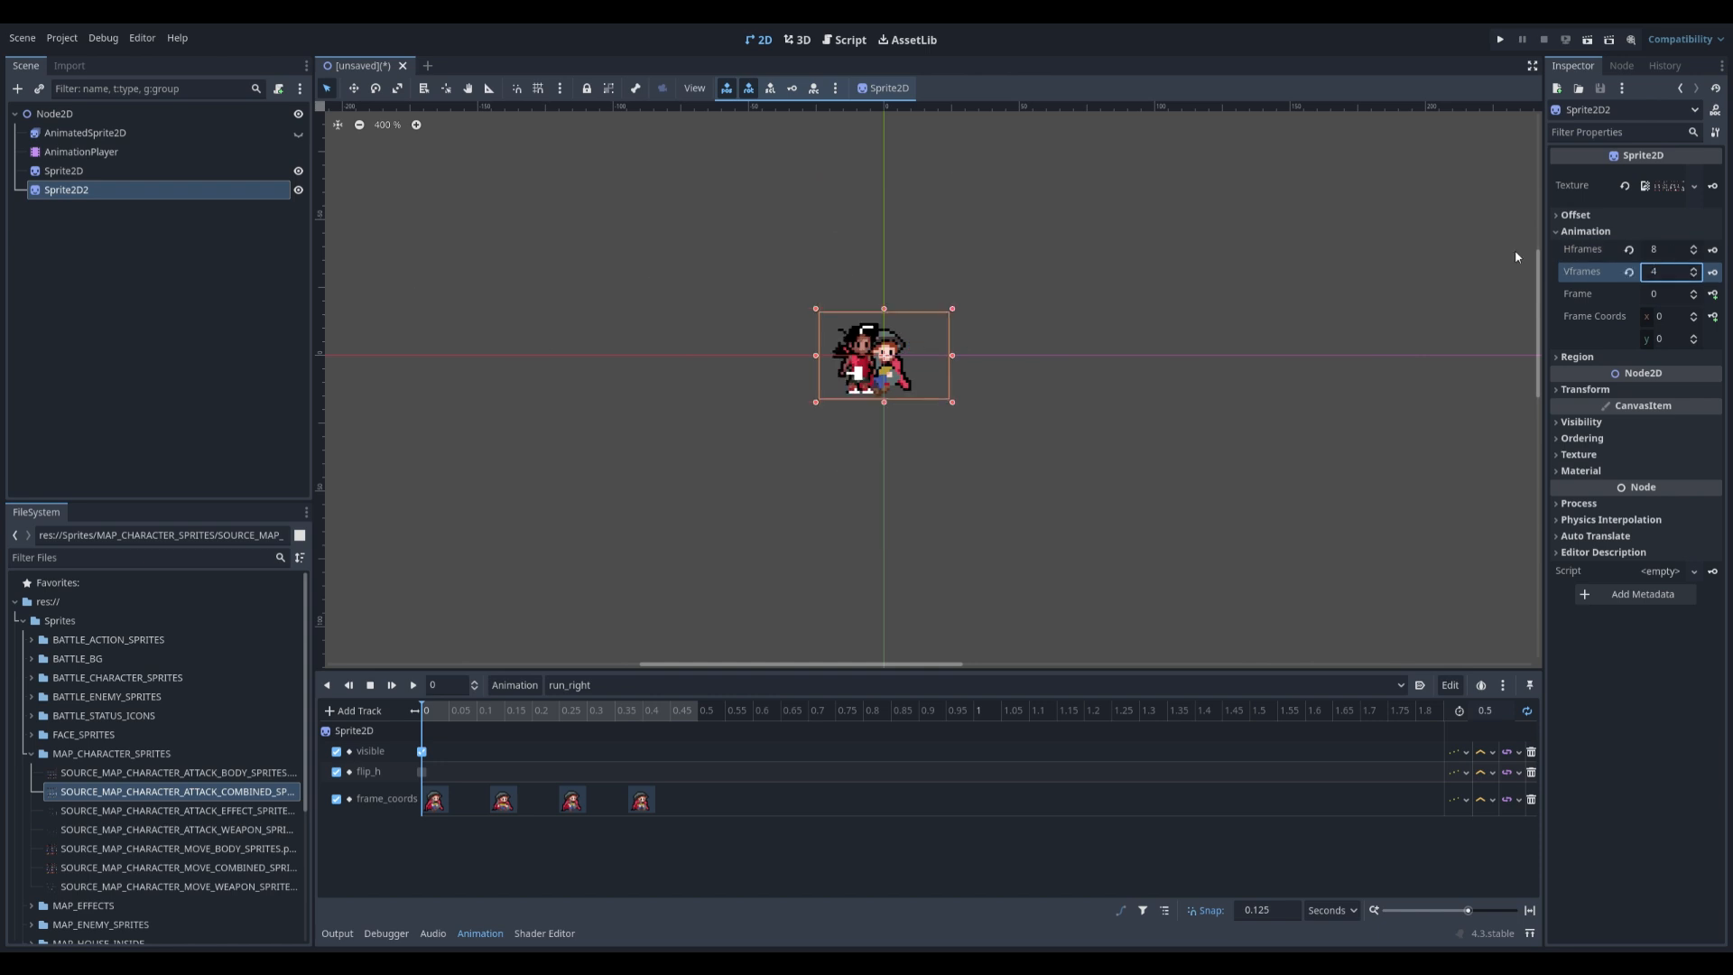
- Hide Sprite2D2 and show it again to compare its alignment with Sprite2D
{"action": "scroll", "coordinate": [873, 317], "scroll_direction": "up", "scroll_amount": 5}
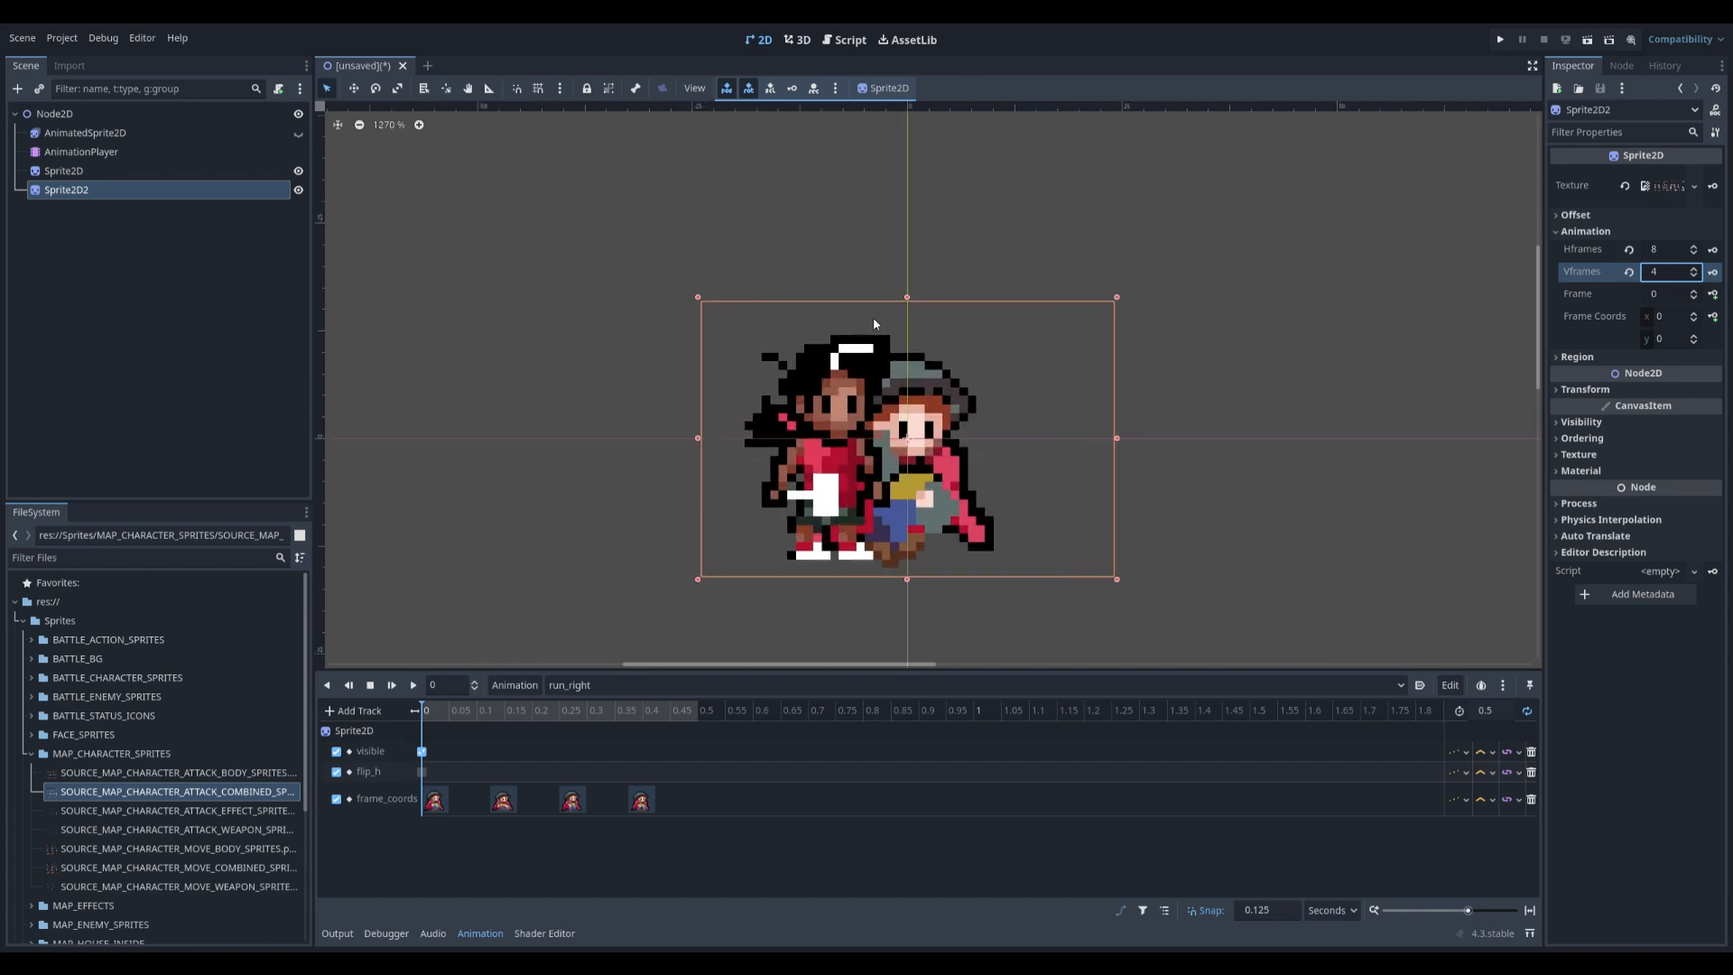
{"action": "scroll", "coordinate": [874, 317], "scroll_direction": "up", "scroll_amount": 1}
{"action": "left_click", "coordinate": [298, 190]}
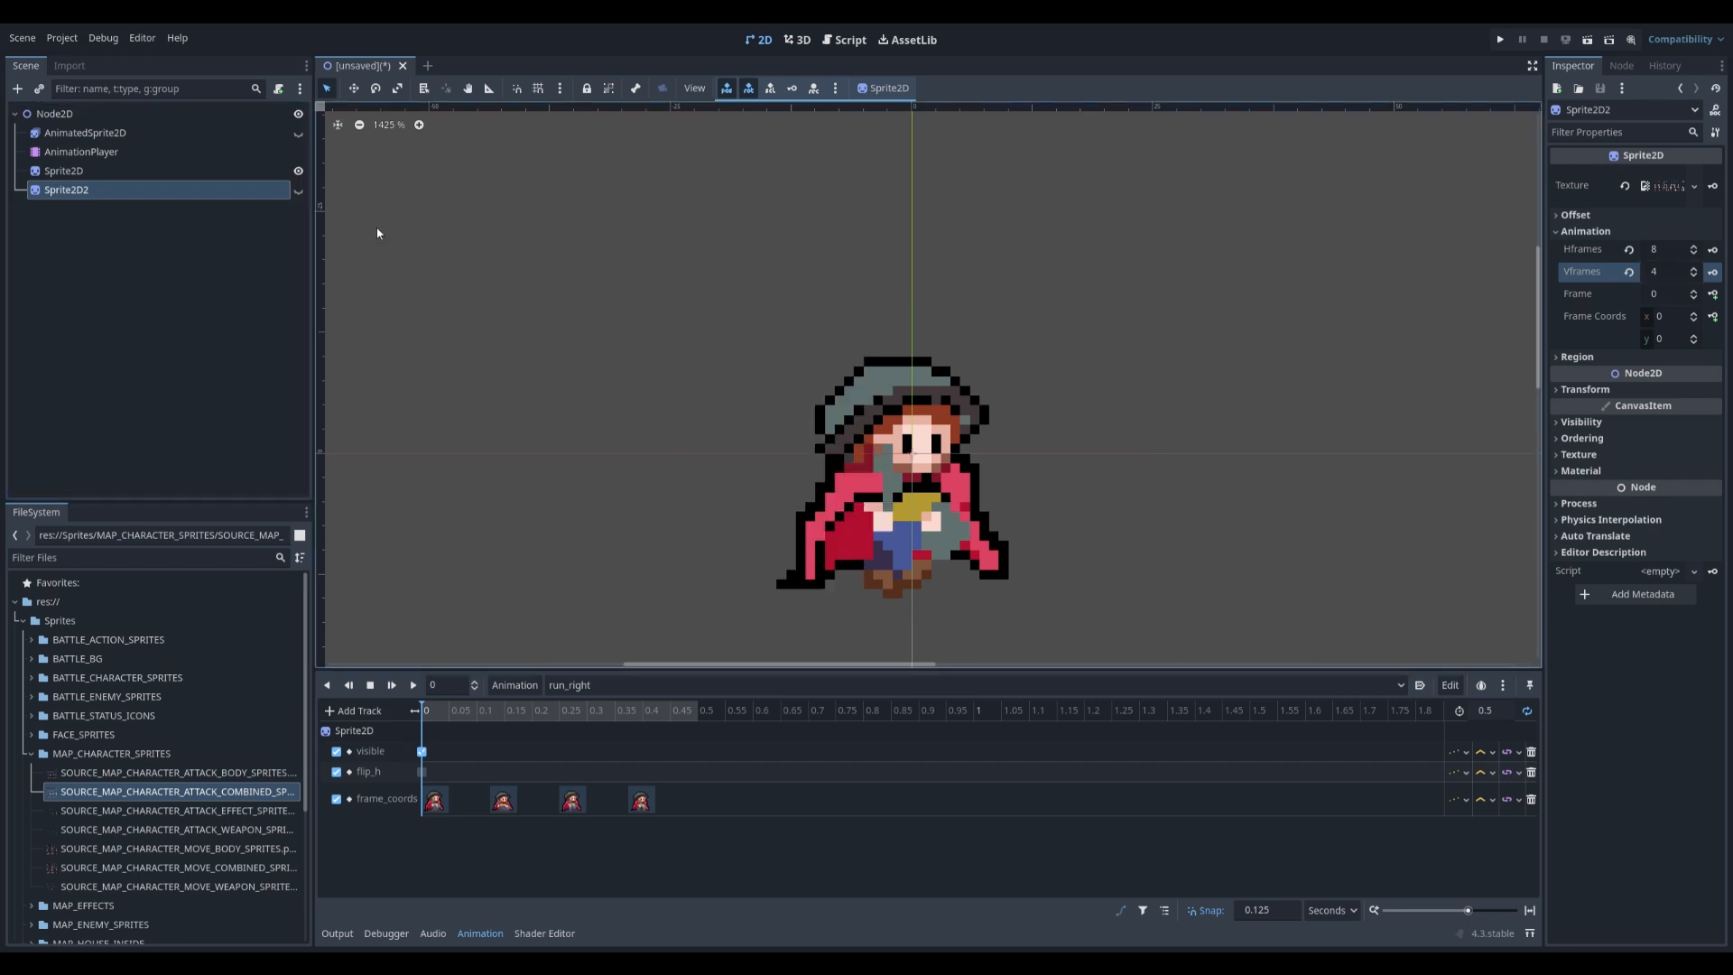
{"action": "left_click", "coordinate": [298, 190]}
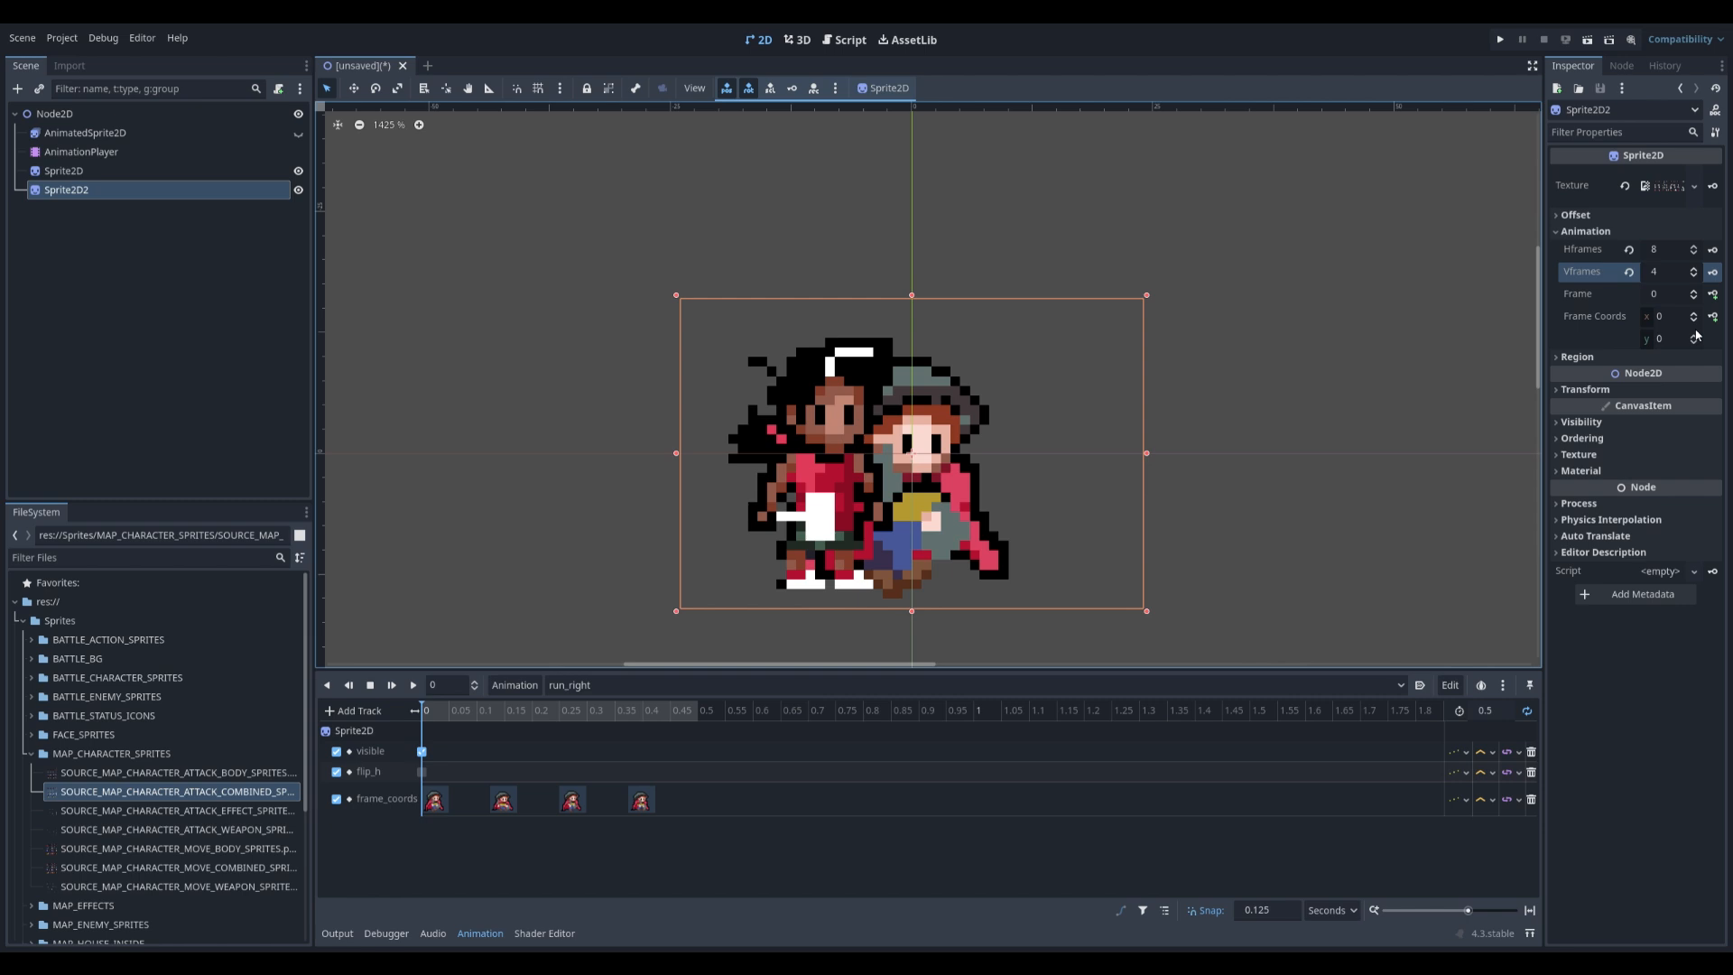
- Step Sprite2D2's frame x coordinate up to 3 and back to 0 to examine the attack frames
{"action": "left_click", "coordinate": [1692, 314]}
{"action": "left_click", "coordinate": [1692, 315]}
{"action": "left_click", "coordinate": [1692, 314]}
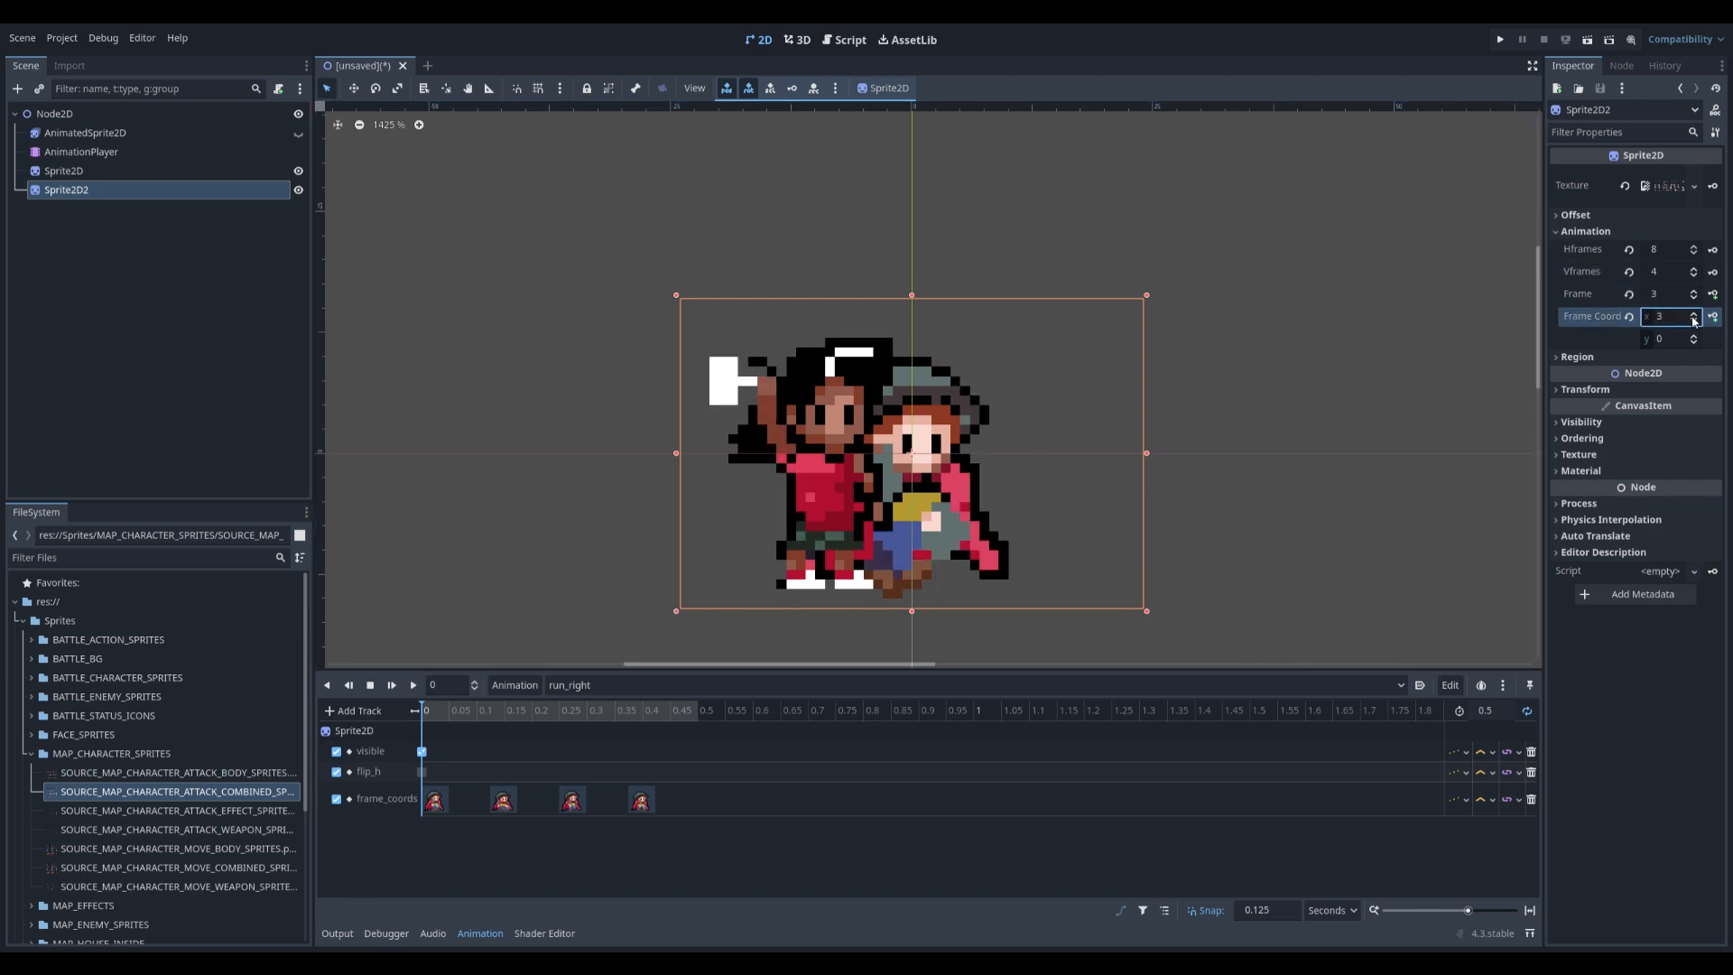
{"action": "left_click", "coordinate": [1694, 320]}
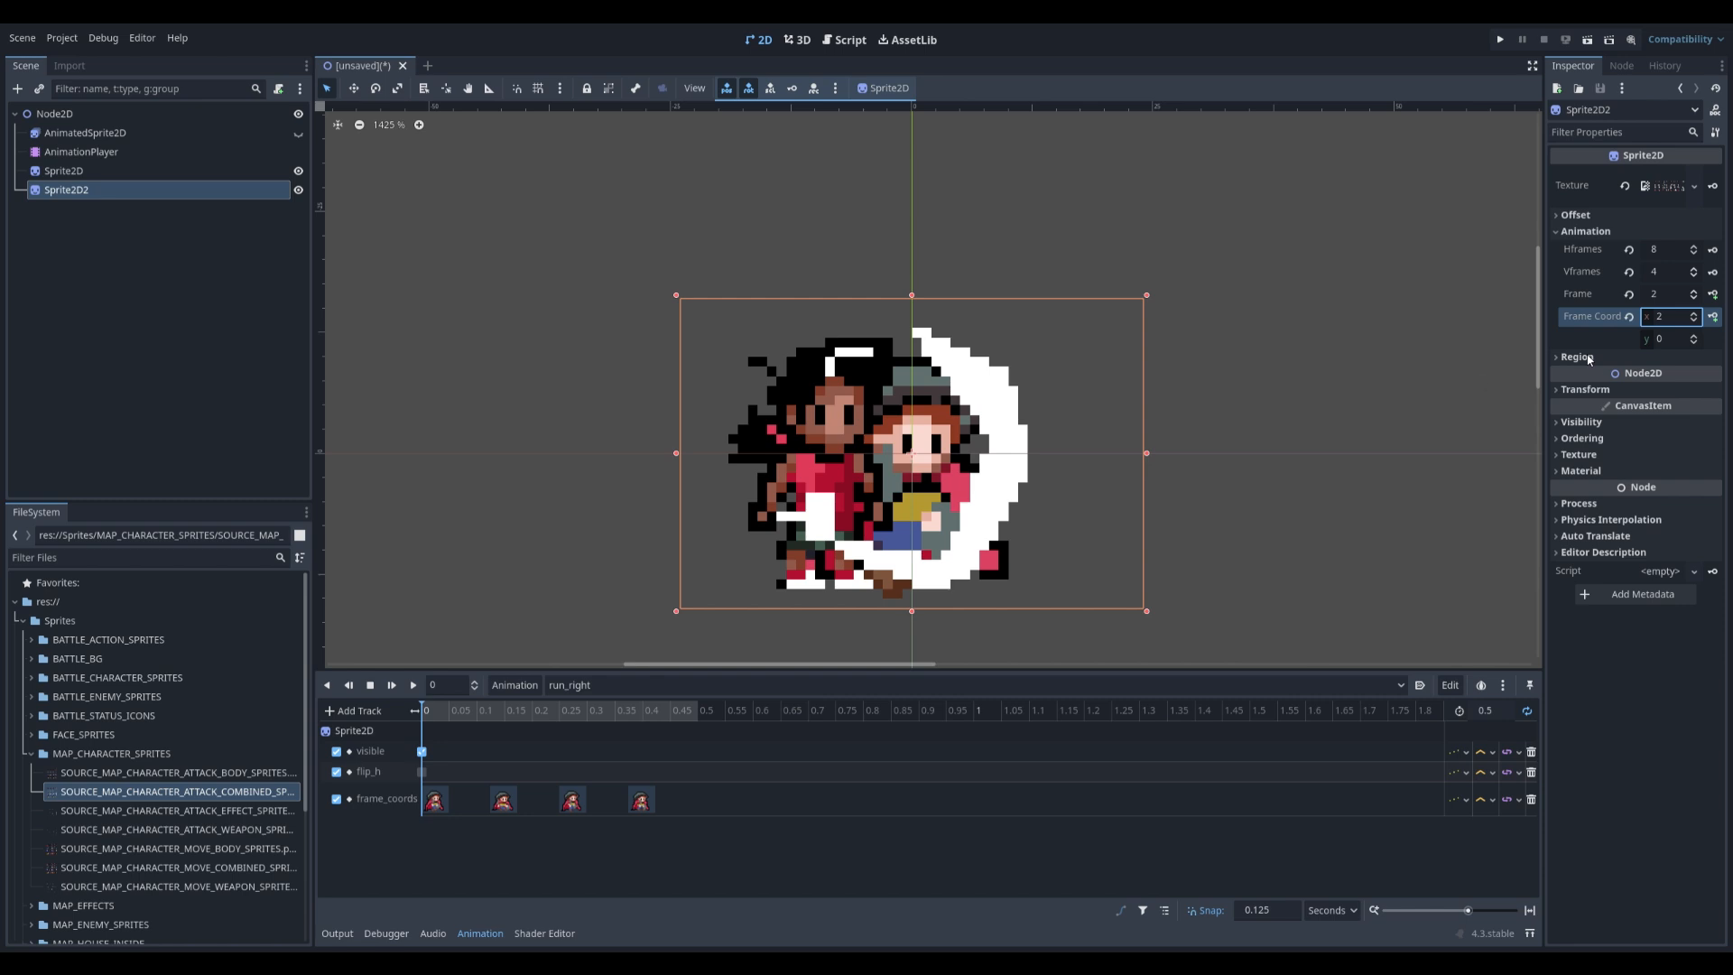
{"action": "left_click", "coordinate": [1693, 322]}
{"action": "left_click", "coordinate": [1693, 322]}
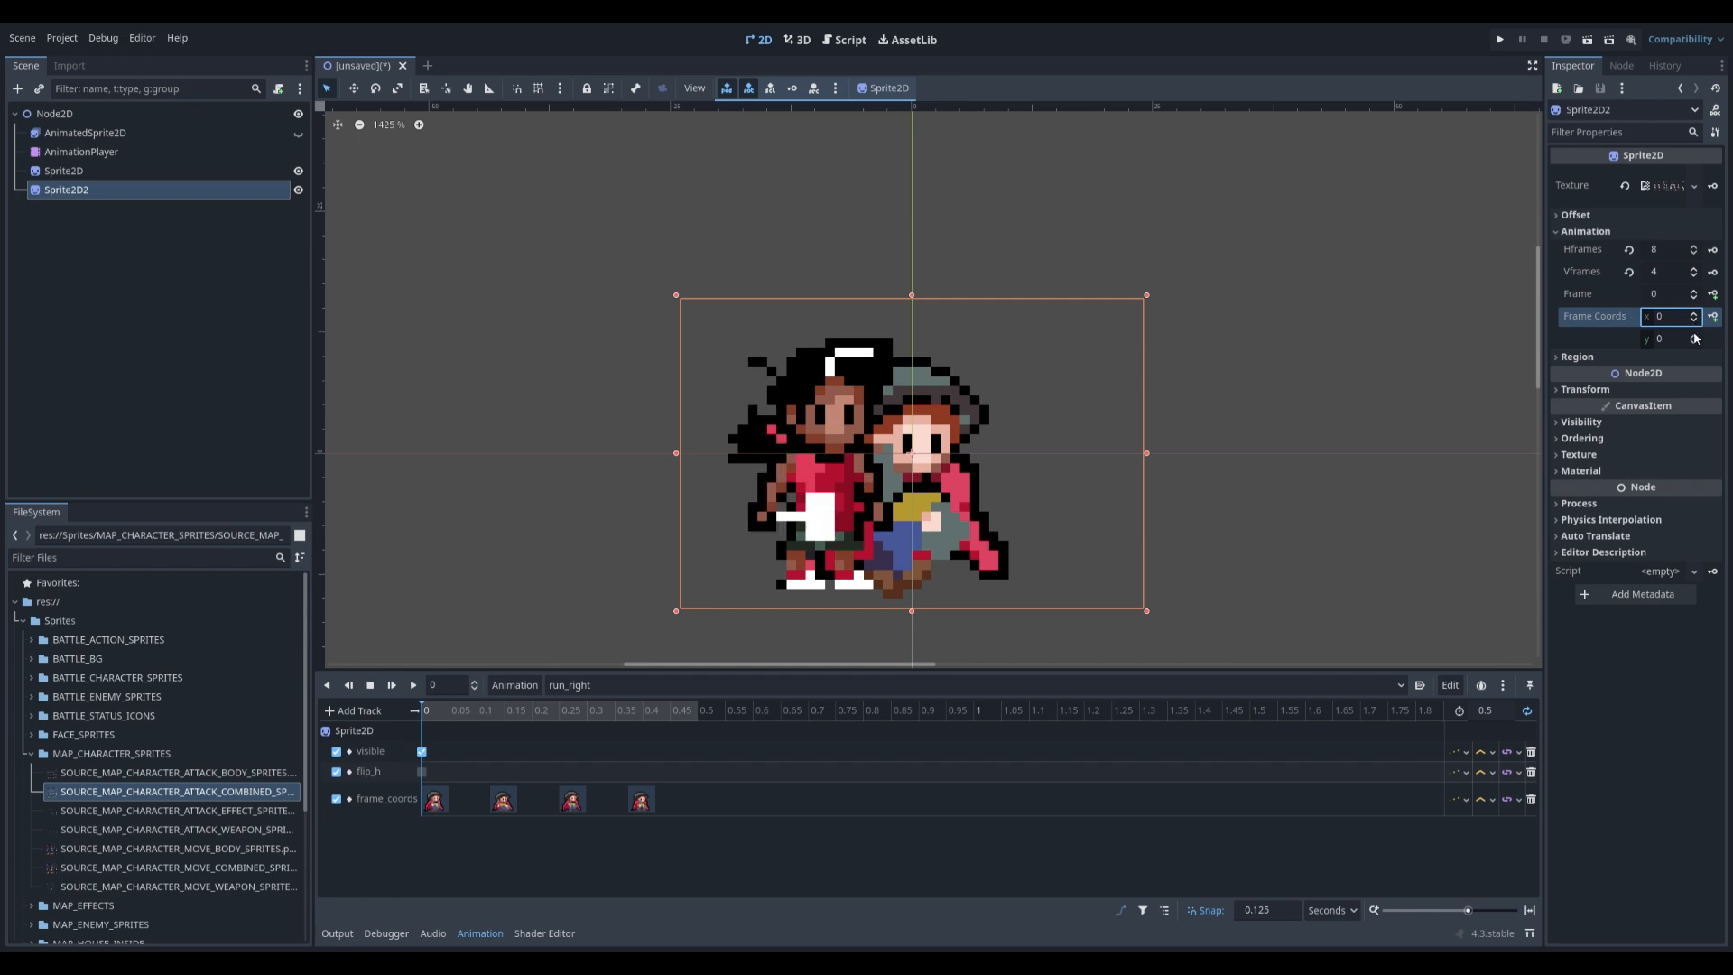
- Set Sprite2D2's frame y coordinate to 3 so it uses the hatted character's row
{"action": "left_click", "coordinate": [1694, 335]}
{"action": "left_click", "coordinate": [1694, 336]}
{"action": "left_click", "coordinate": [1694, 336]}
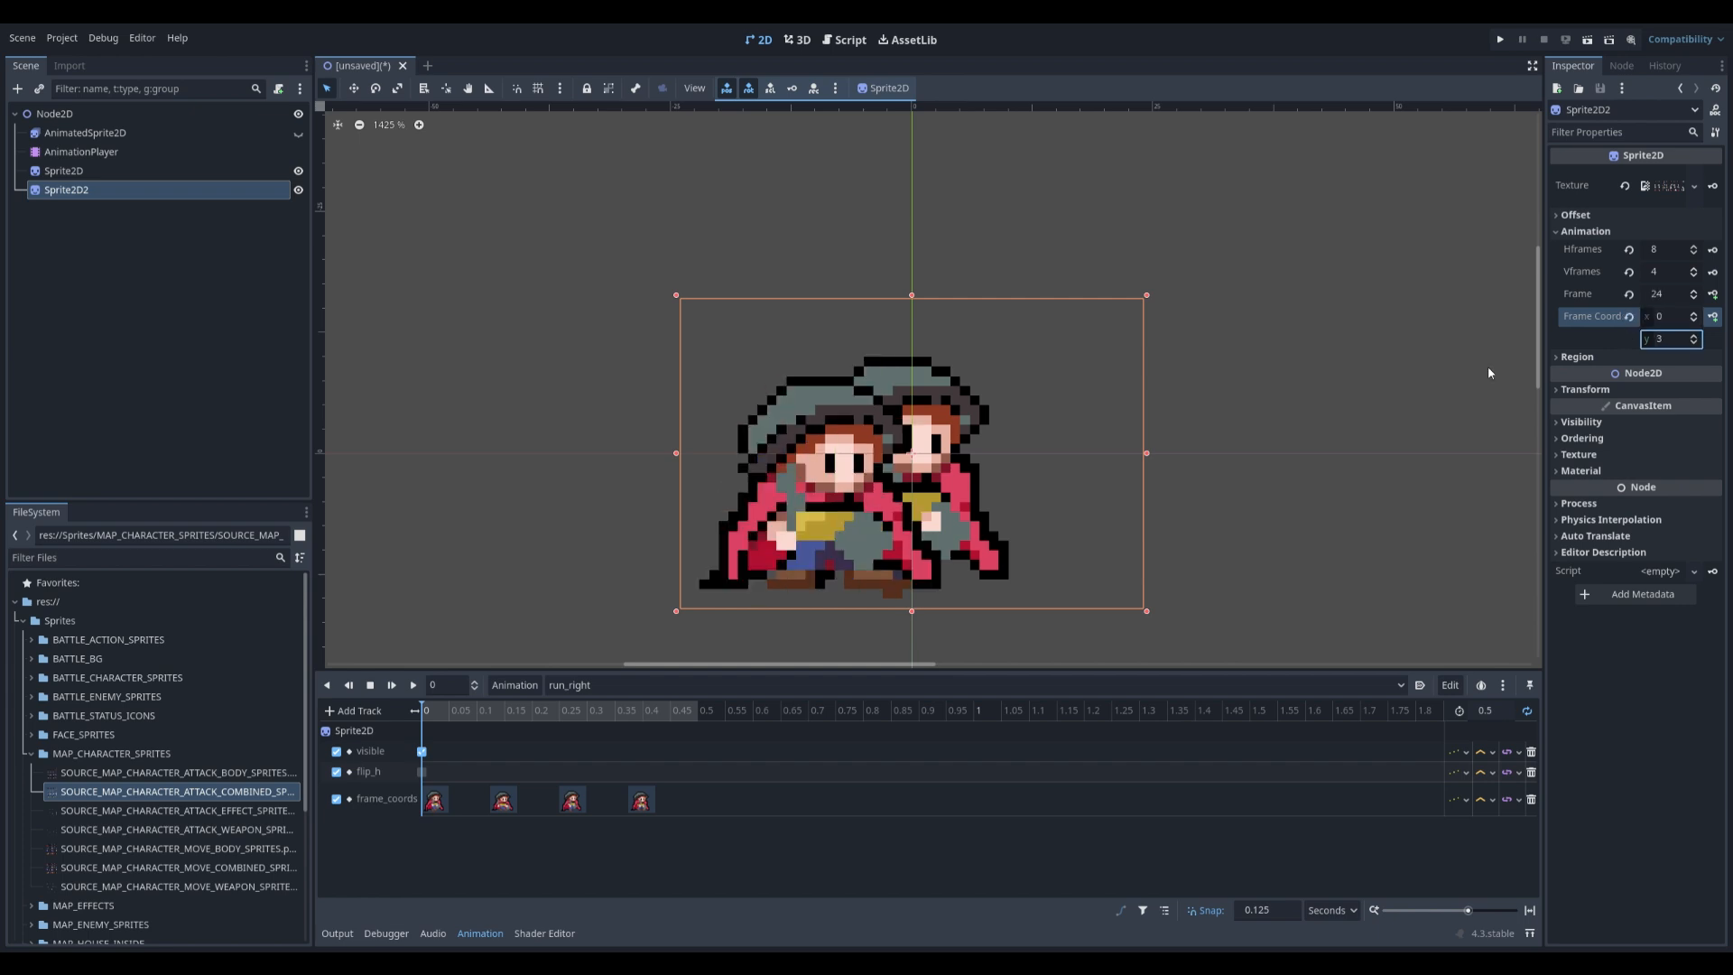
- Select Sprite2D and play its idle_right animation as a comparison for the attack sprite, stopping it at the start
{"action": "left_click", "coordinate": [63, 171]}
{"action": "left_click", "coordinate": [749, 685]}
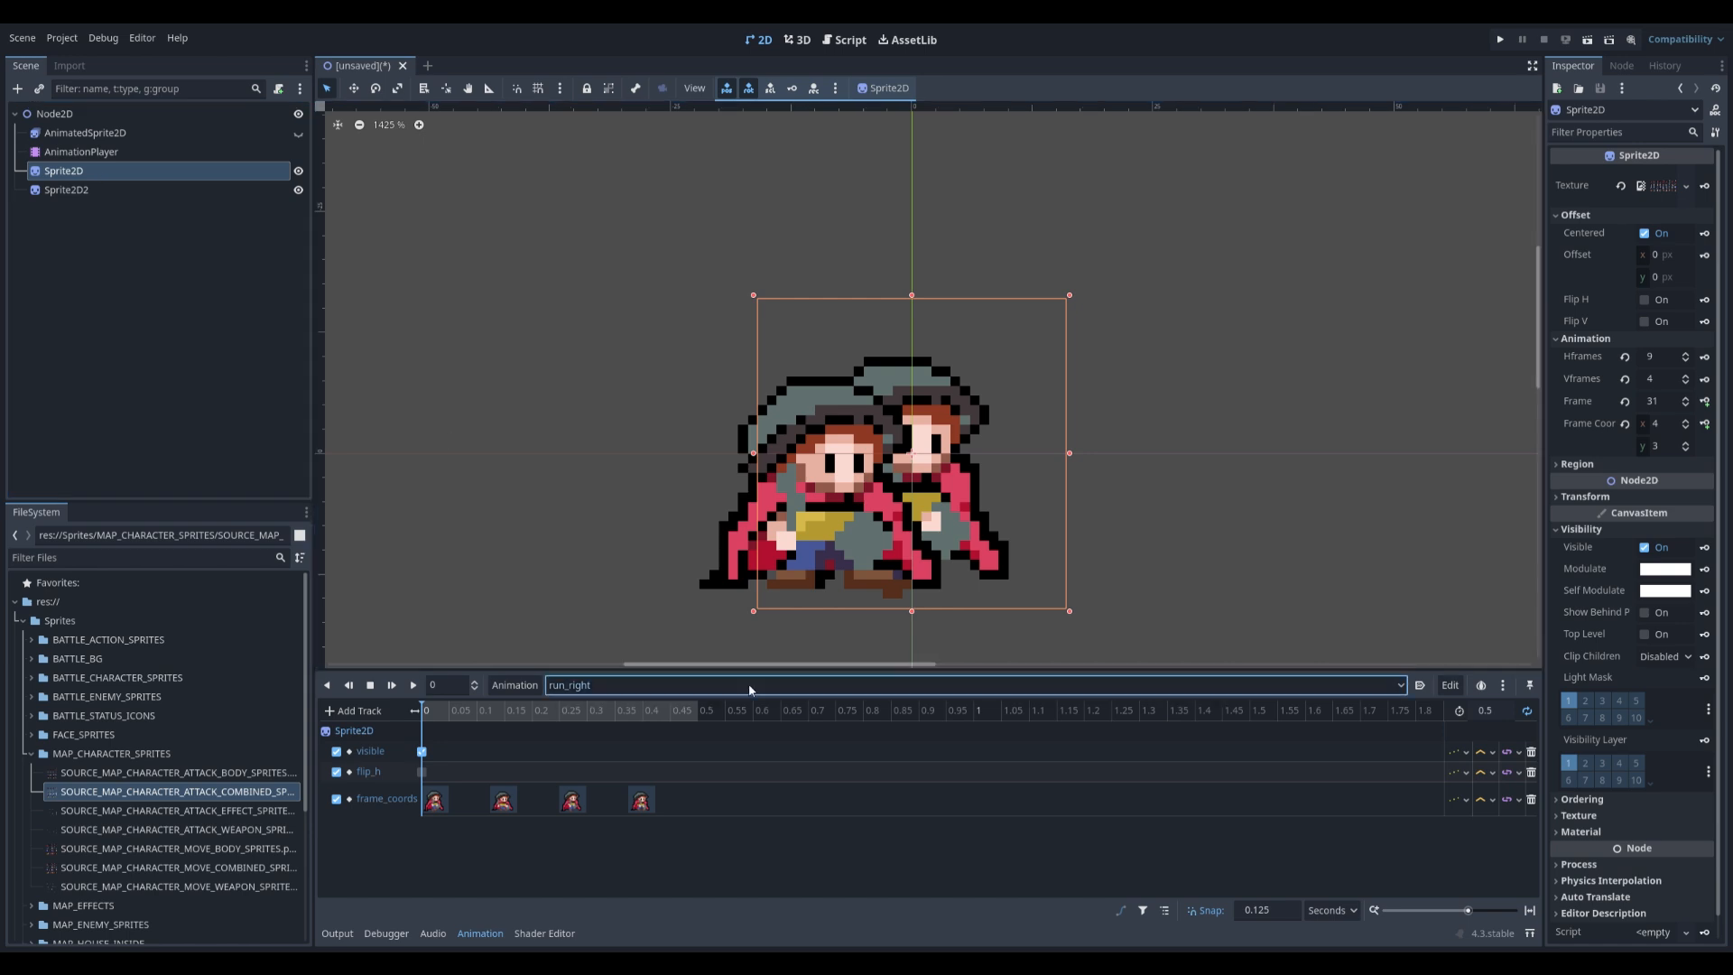
{"action": "left_click", "coordinate": [597, 748]}
{"action": "left_click", "coordinate": [413, 685]}
{"action": "left_click", "coordinate": [378, 688]}
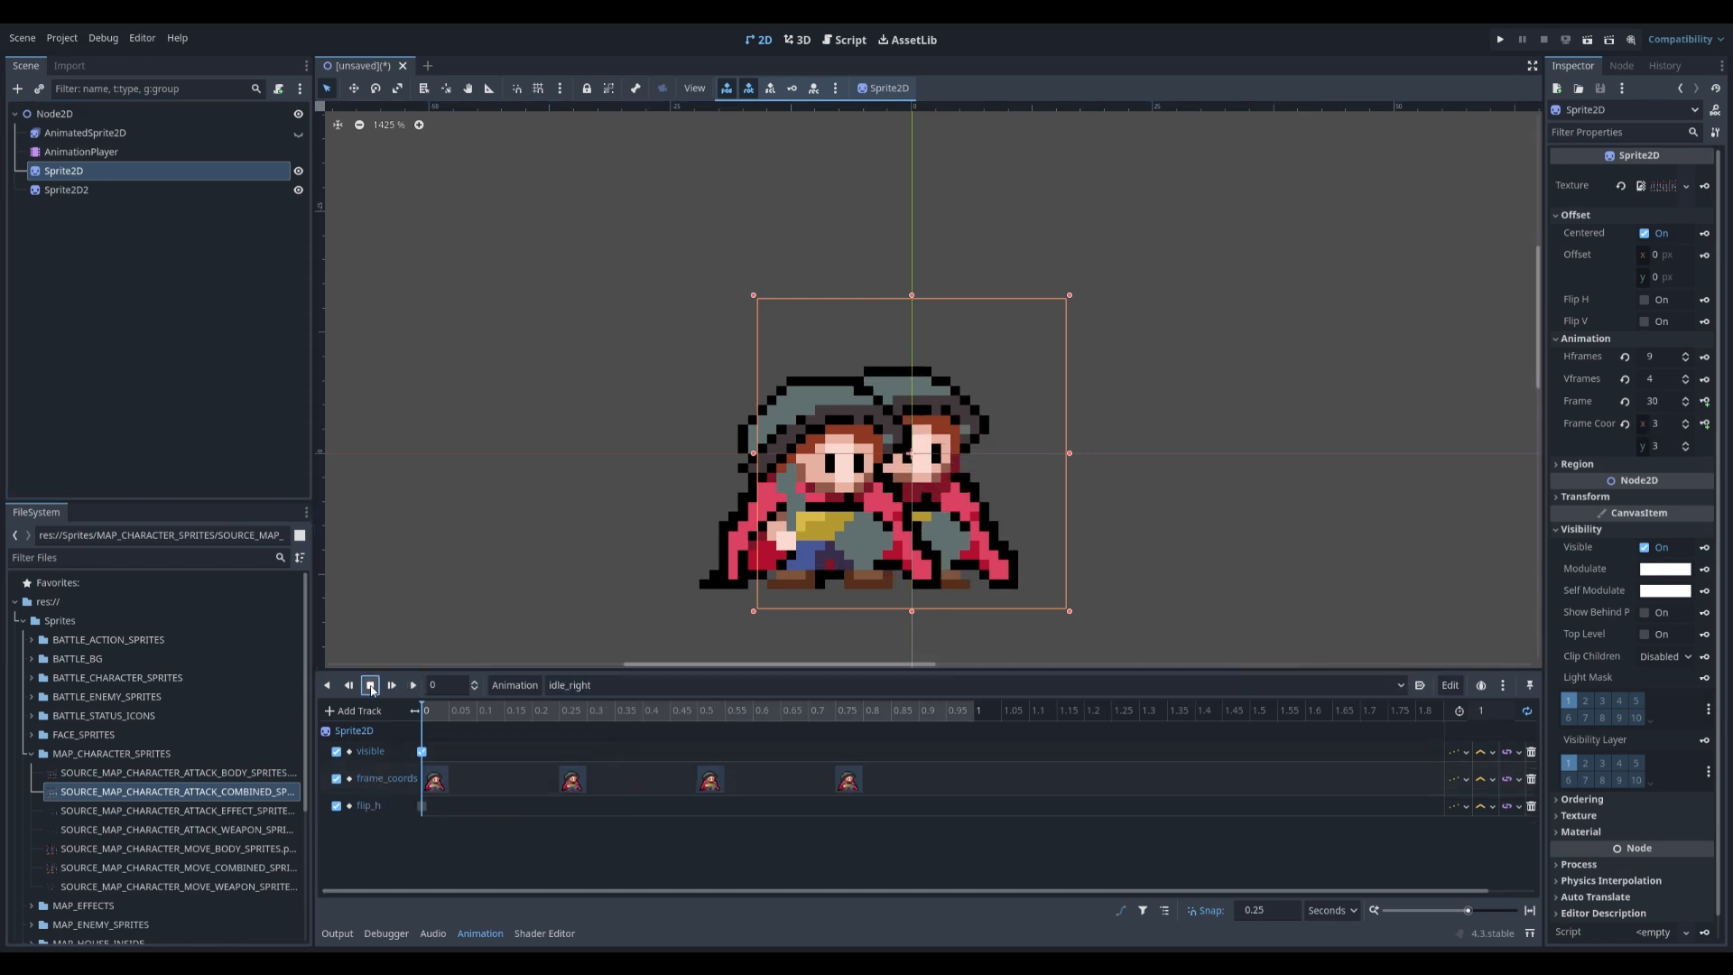
- Select Sprite2D2 and create a new animation named attack_right
{"action": "left_click", "coordinate": [73, 191]}
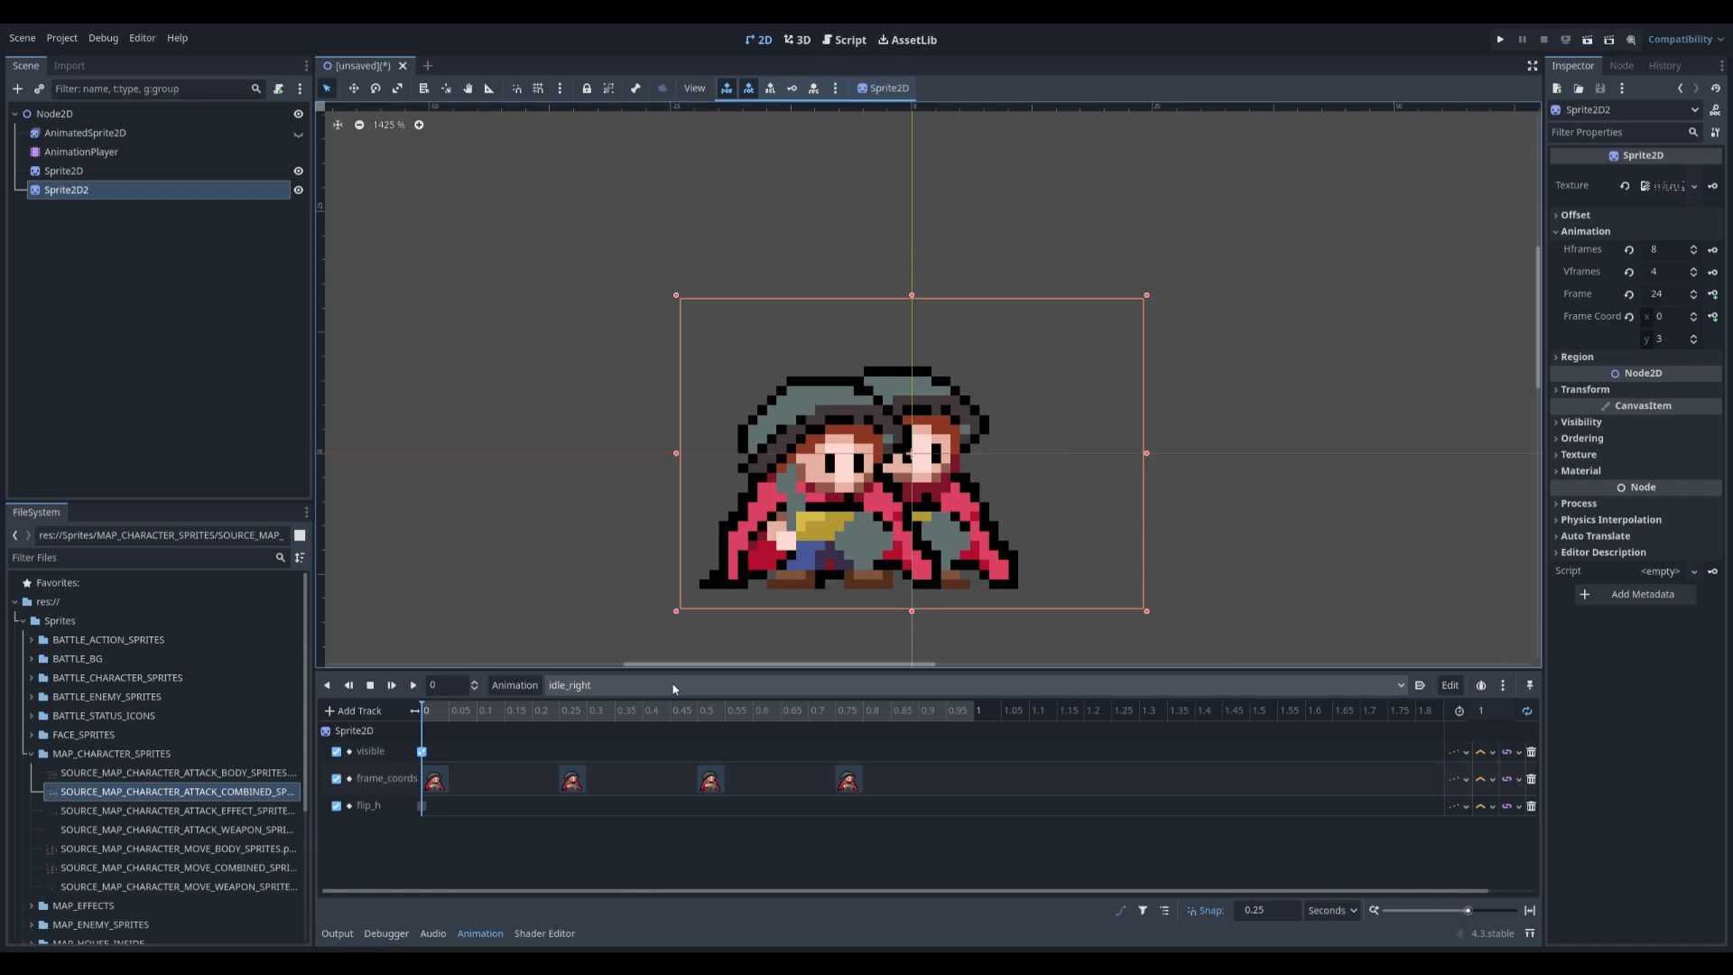
{"action": "left_click", "coordinate": [632, 689]}
{"action": "left_click", "coordinate": [514, 688]}
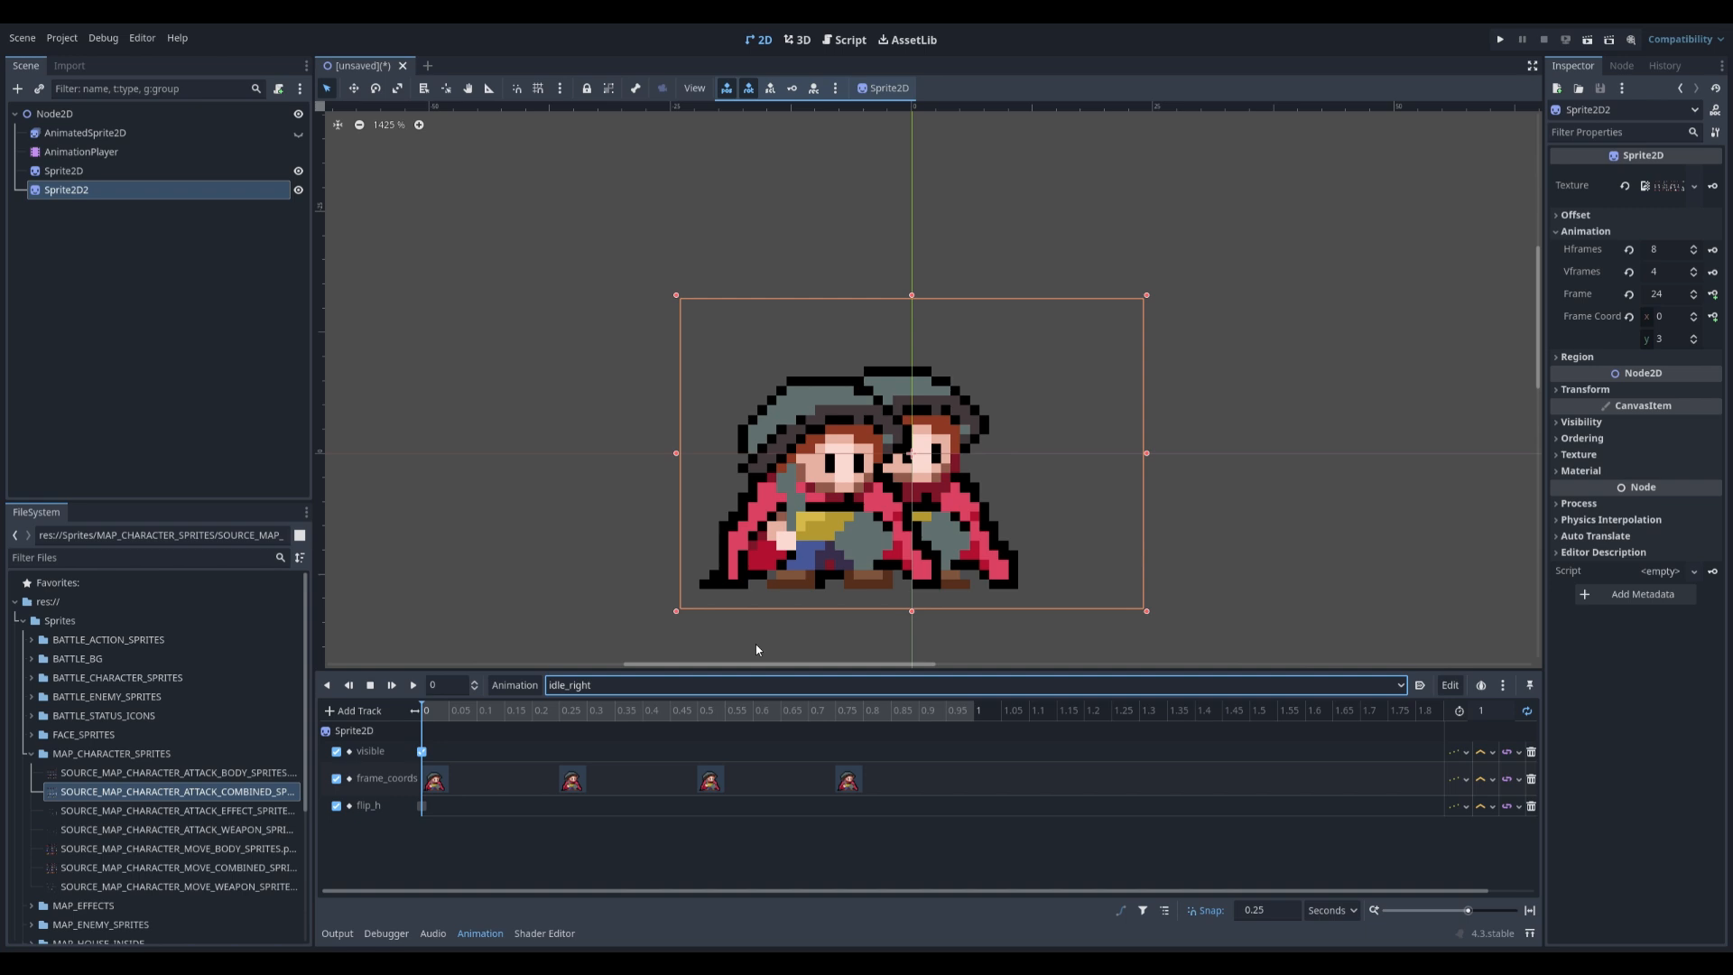
{"action": "left_click", "coordinate": [841, 527]}
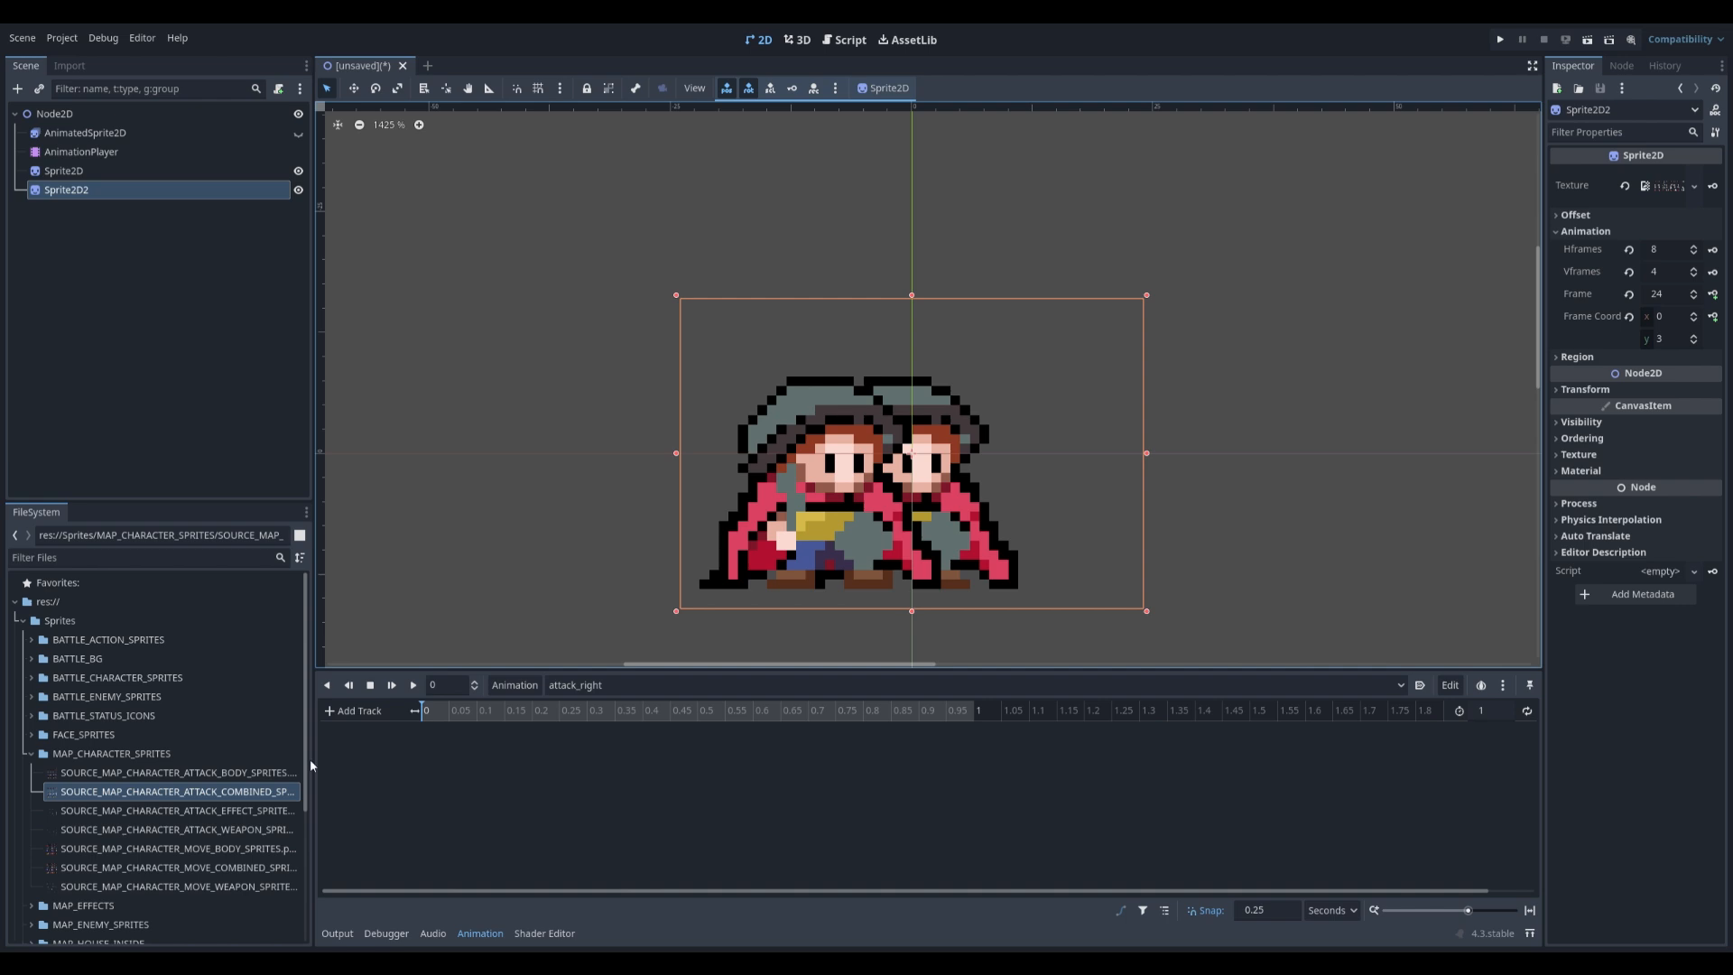
- At time 0 of attack_right, key Sprite2D as hidden and Sprite2D2 as visible
{"action": "left_click", "coordinate": [63, 171]}
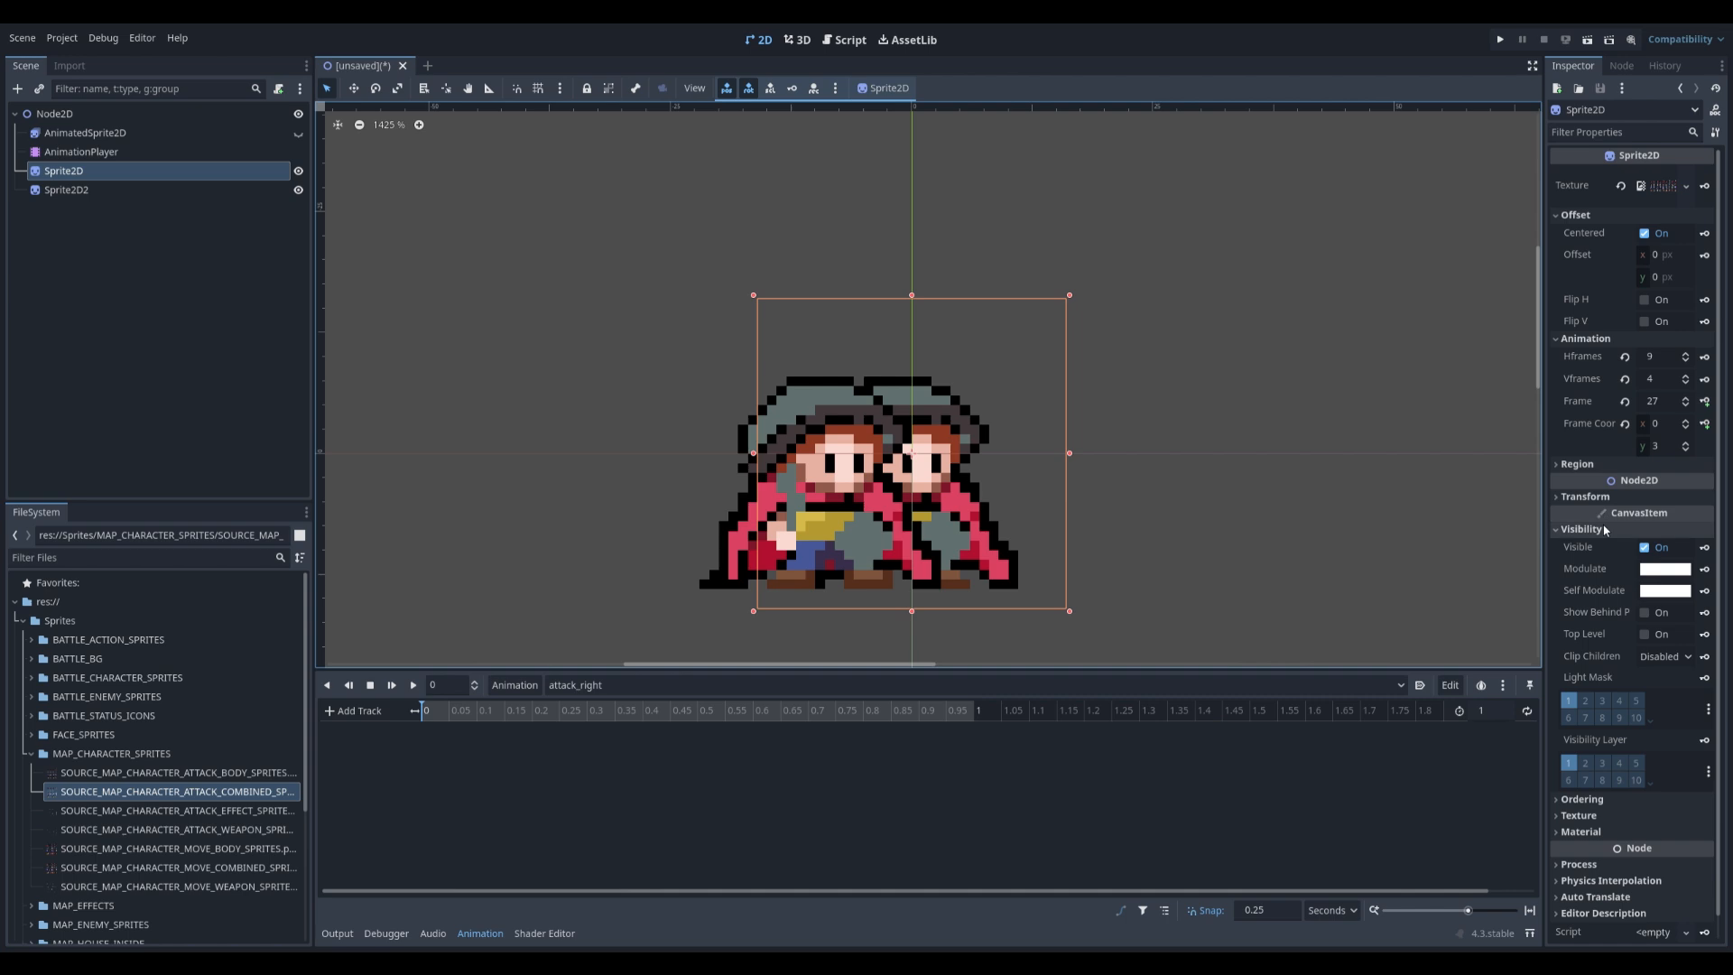
{"action": "left_click", "coordinate": [1645, 547]}
{"action": "left_click", "coordinate": [1704, 547]}
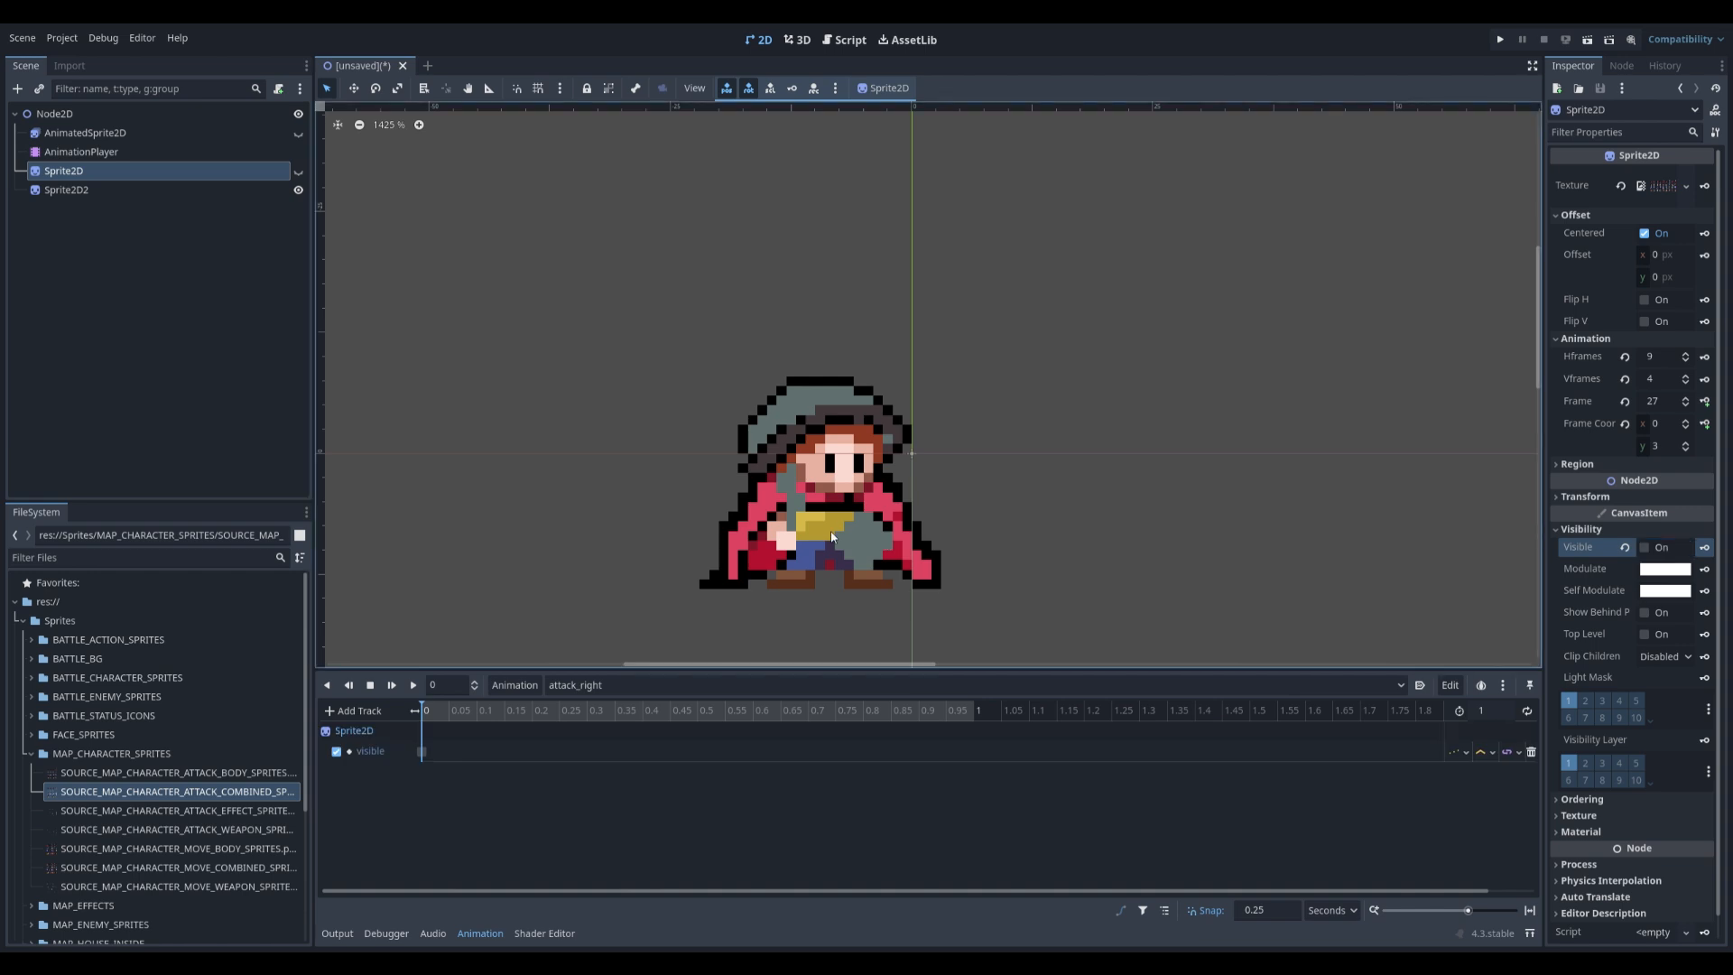
{"action": "left_click", "coordinate": [58, 190]}
{"action": "left_click", "coordinate": [1586, 421]}
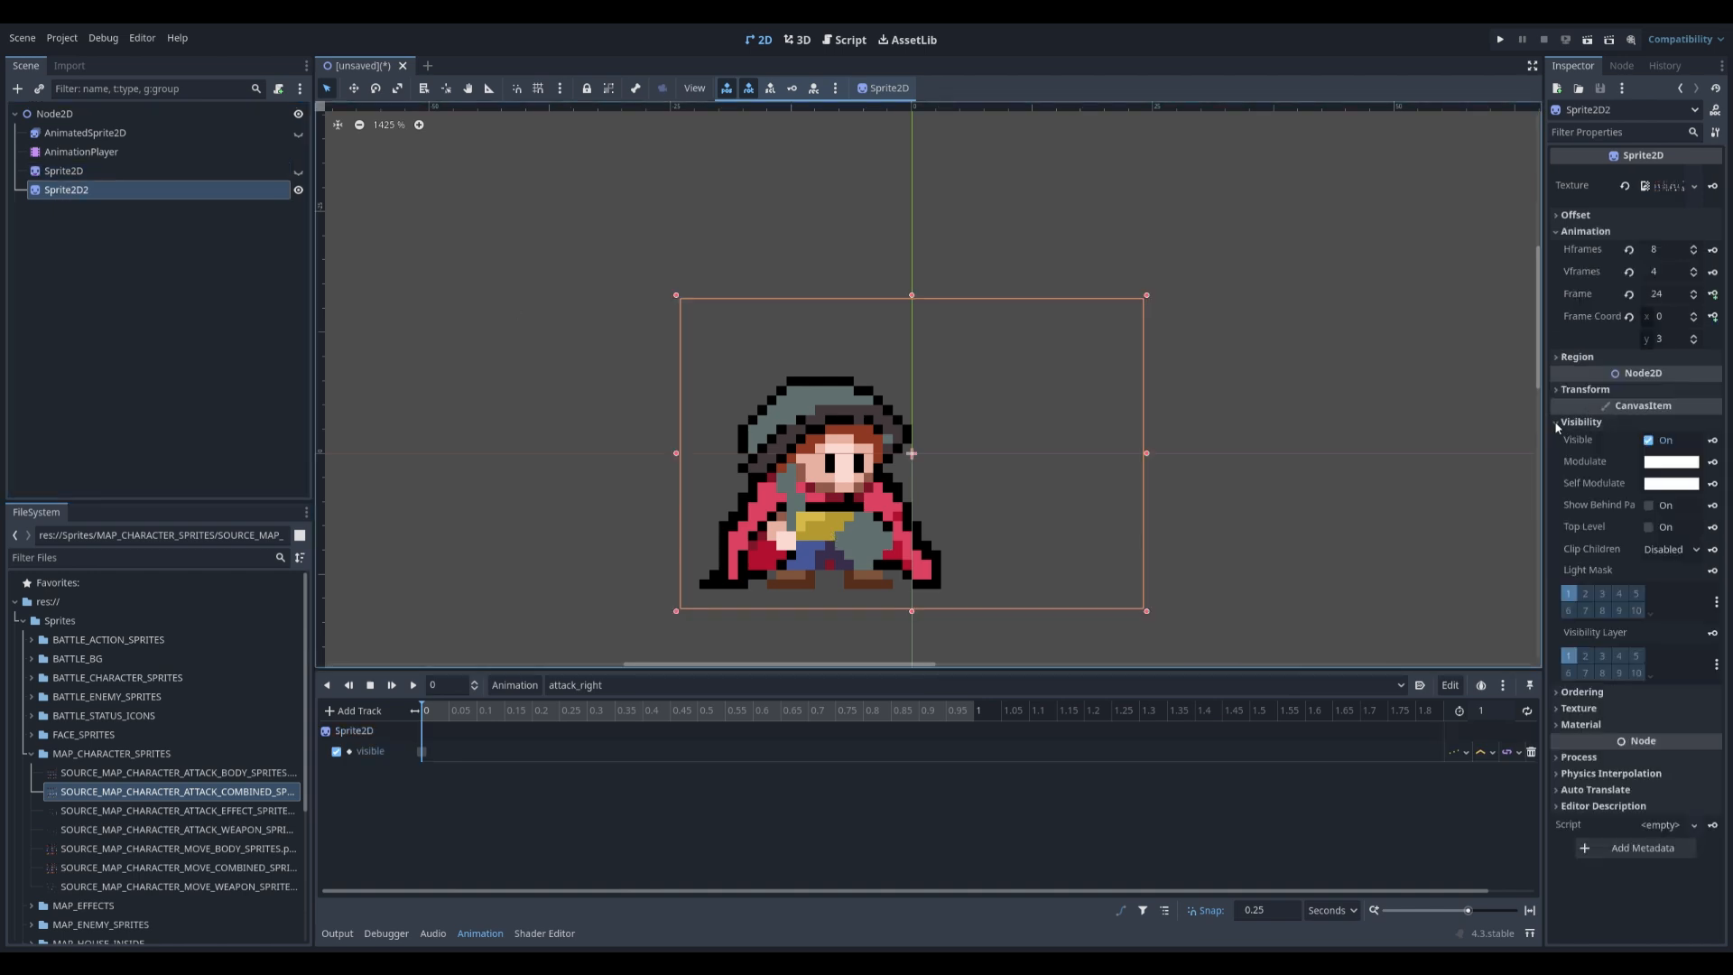
{"action": "left_click", "coordinate": [1713, 441]}
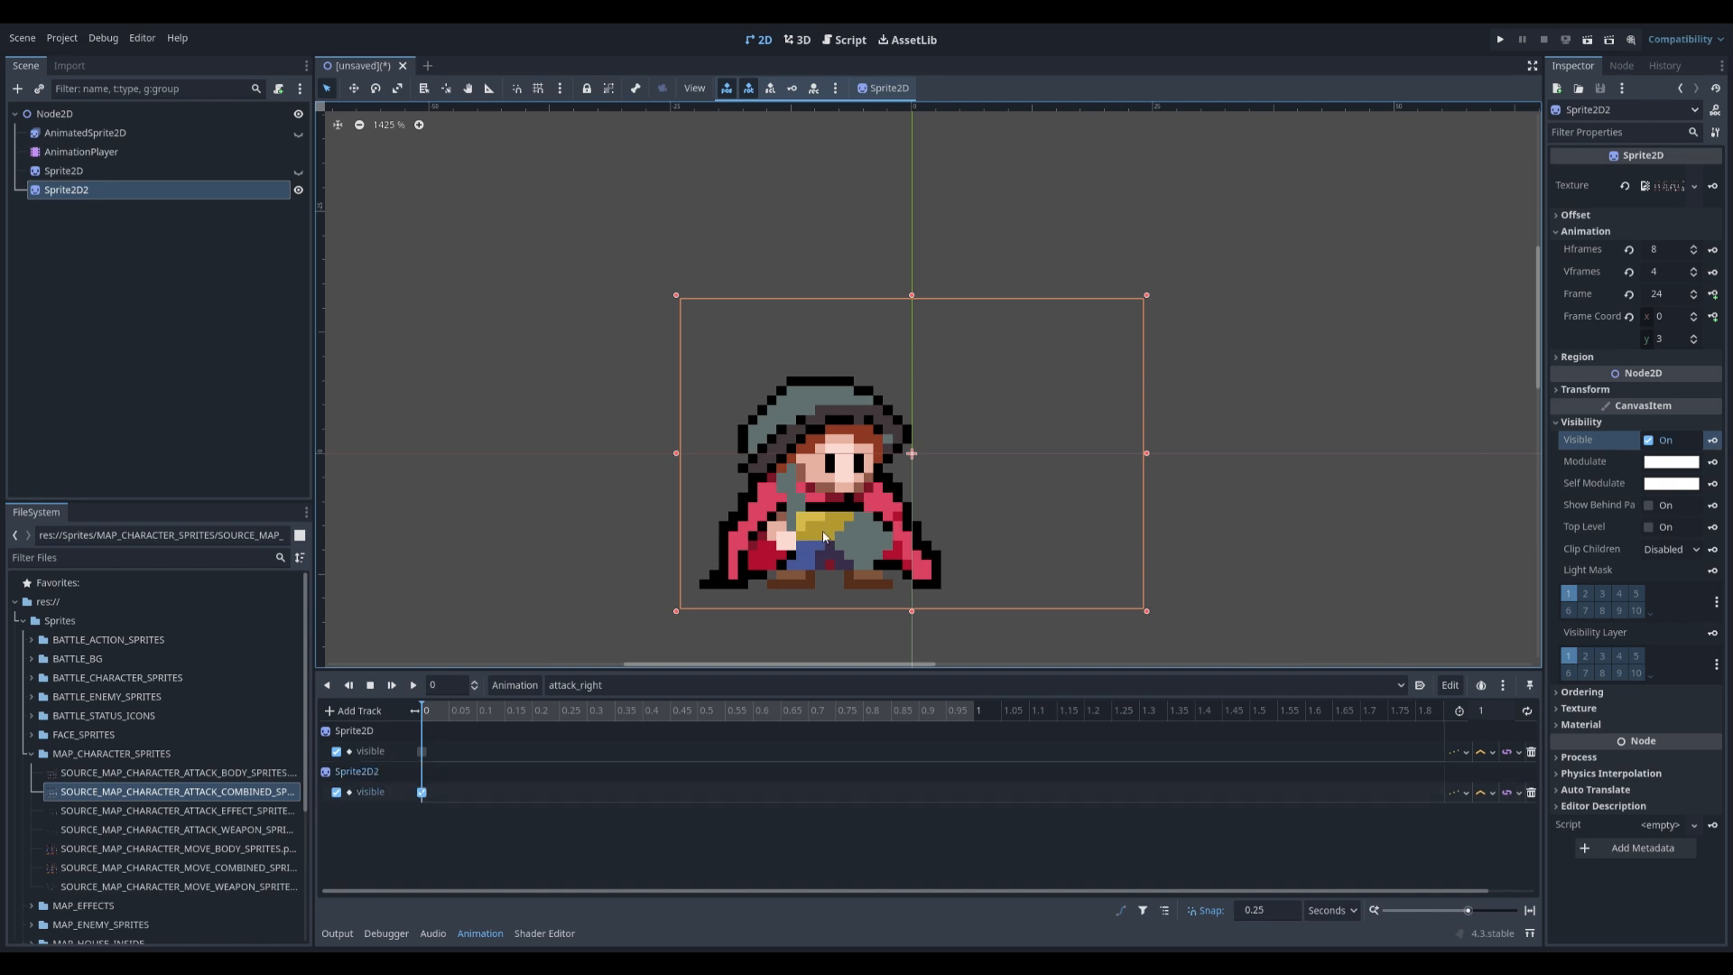
- Show Sprite2D as an alignment reference and key Sprite2D2's x position at 8 px at the start of attack_right
{"action": "left_click", "coordinate": [298, 170]}
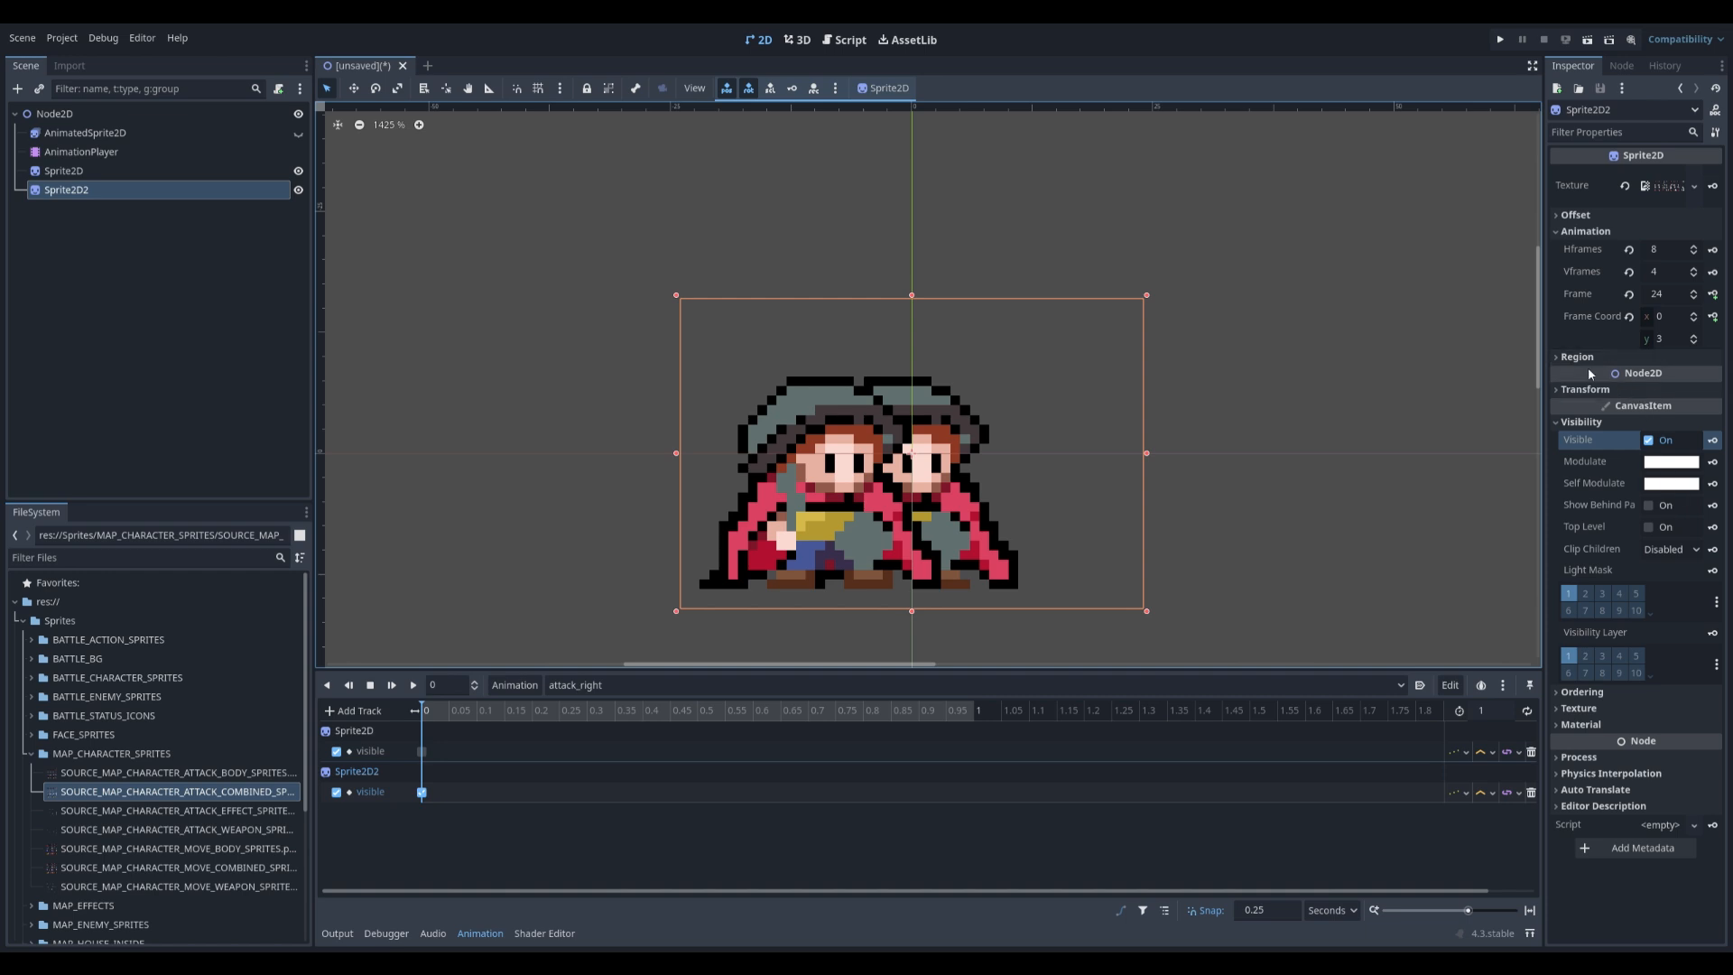
{"action": "left_click", "coordinate": [1570, 389]}
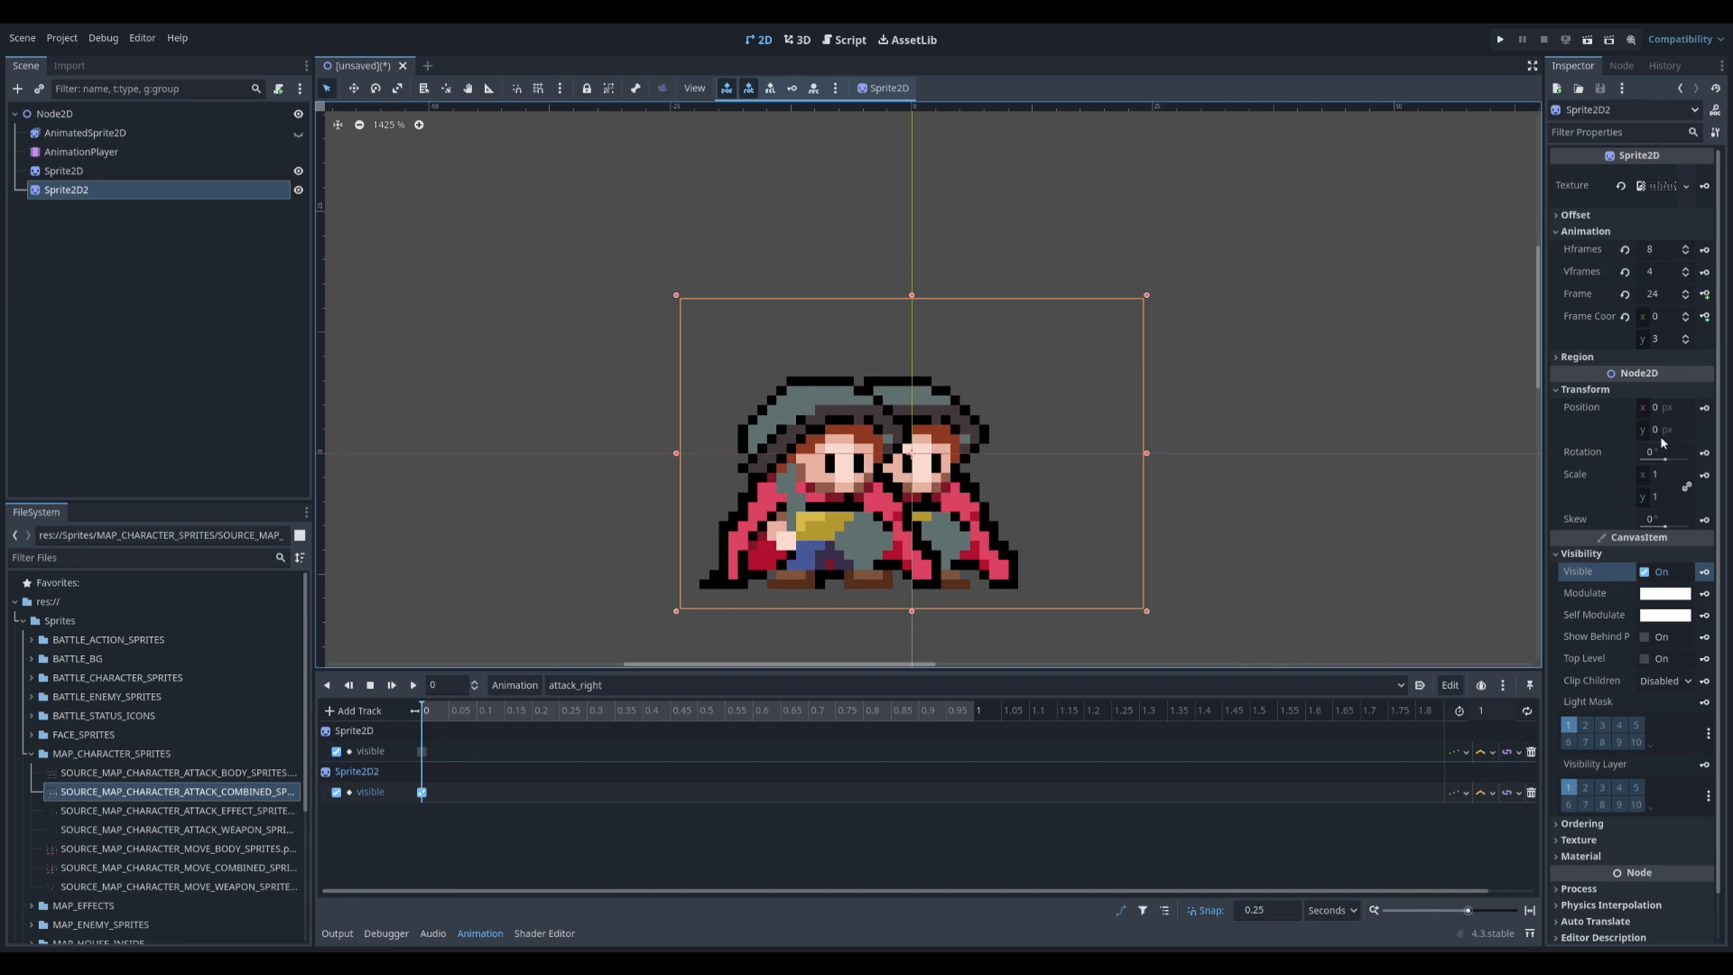
{"action": "left_click", "coordinate": [1661, 407]}
{"action": "type", "text": "8"}
{"action": "key", "text": "Return"}
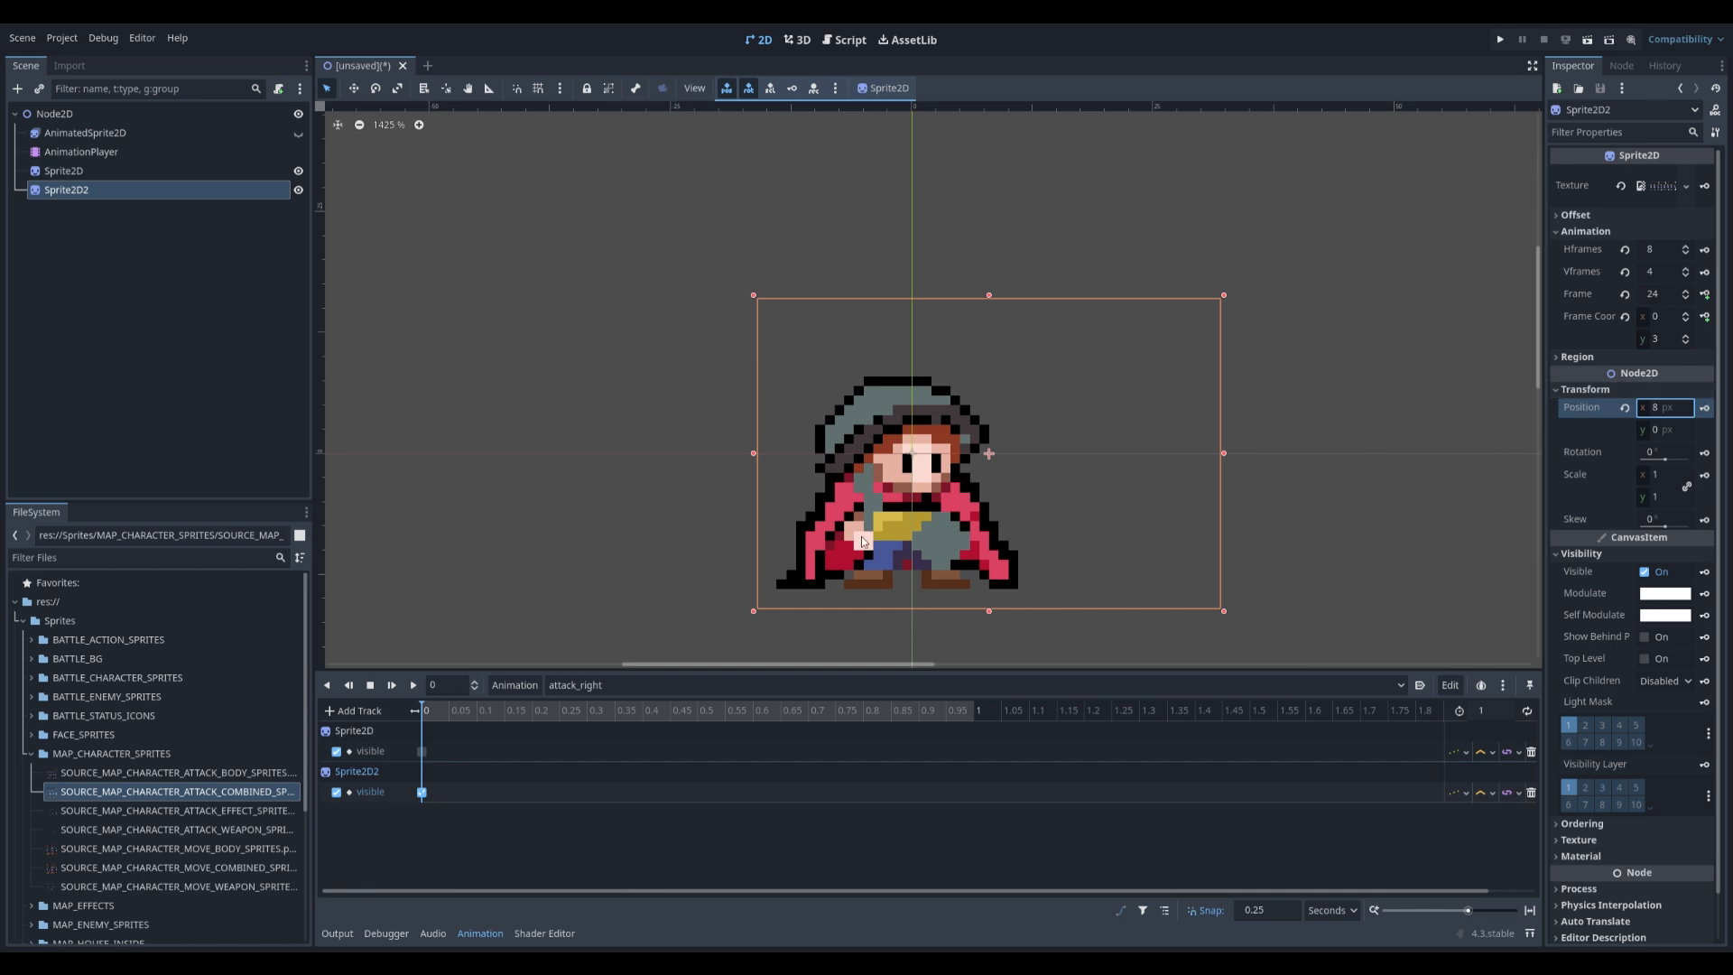
{"action": "left_click", "coordinate": [802, 535]}
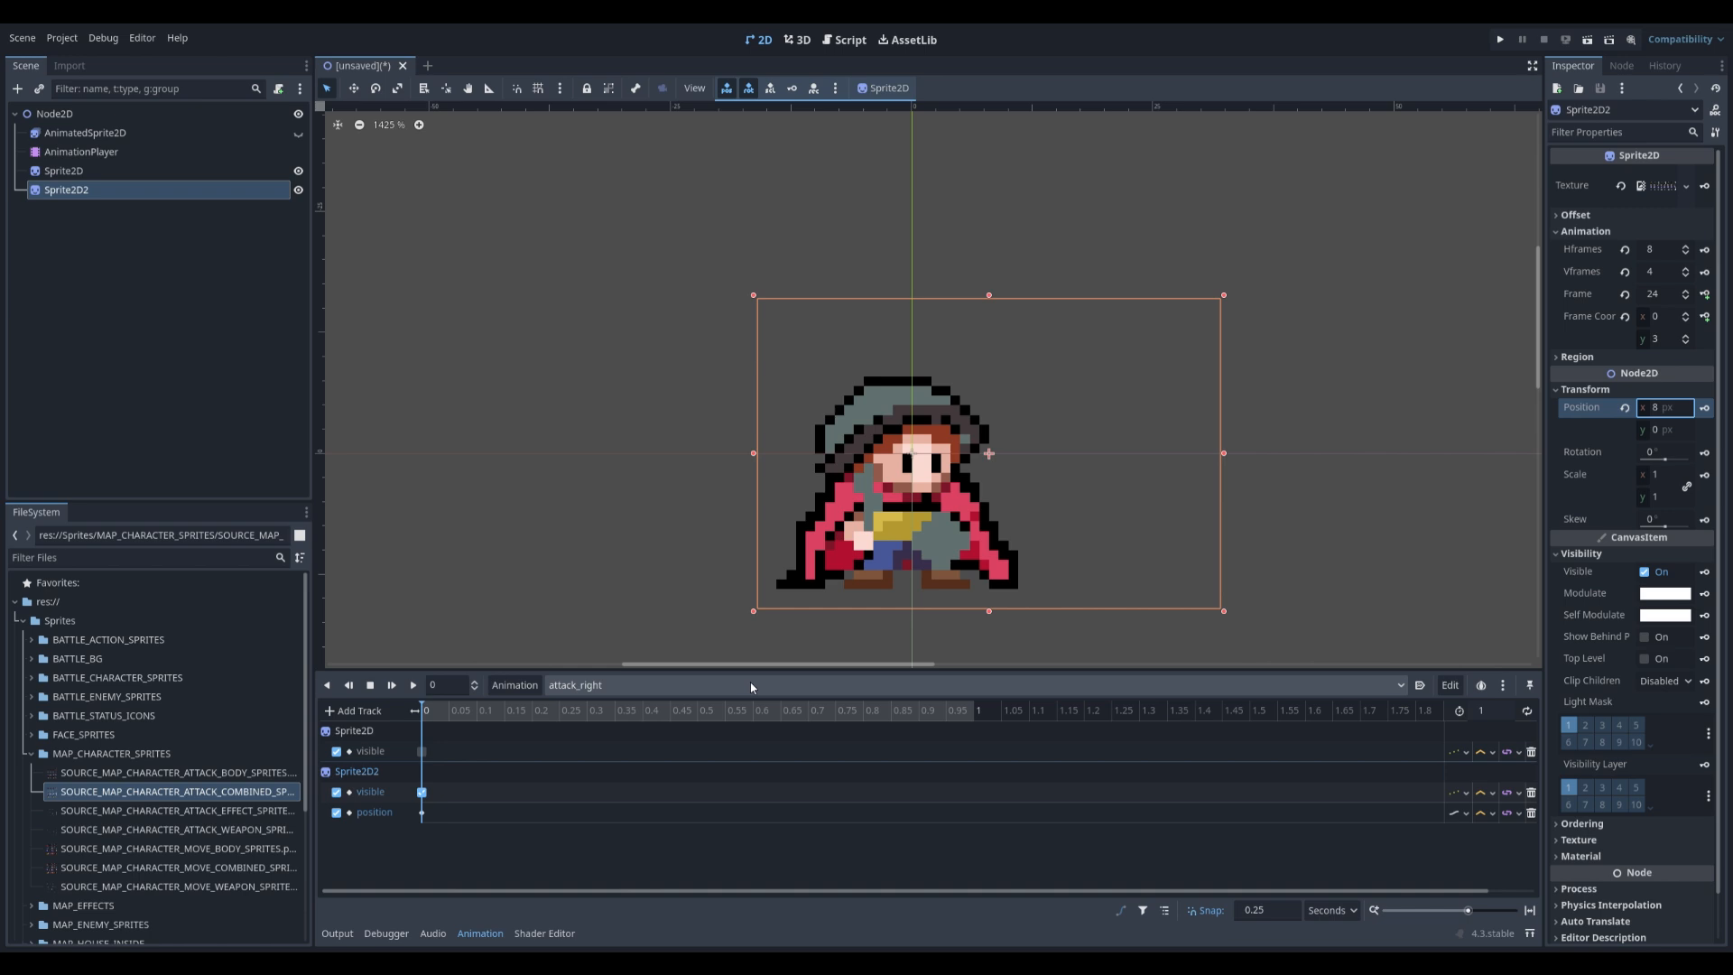
- Set the attack_right animation's length to 0.3 seconds and its snap step to 0.05
{"action": "left_click", "coordinate": [1474, 713]}
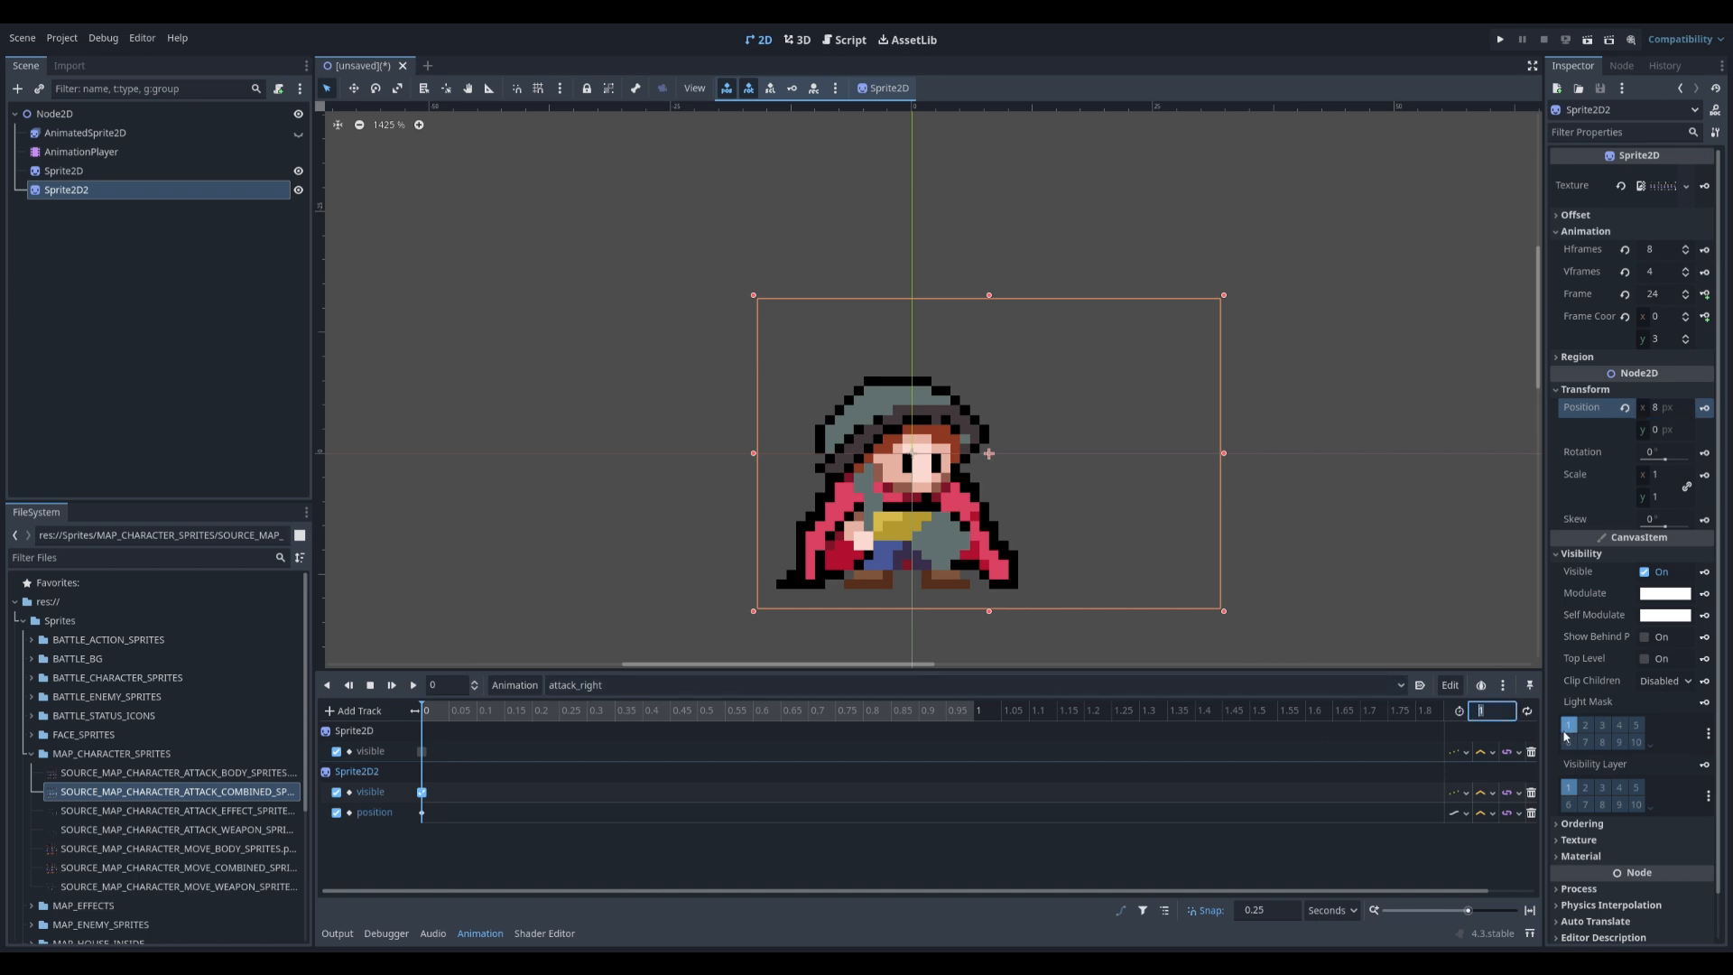
{"action": "type", "text": ".3"}
{"action": "key", "text": "Return"}
{"action": "left_click", "coordinate": [1266, 910]}
{"action": "type", "text": ".05"}
{"action": "key", "text": "Return"}
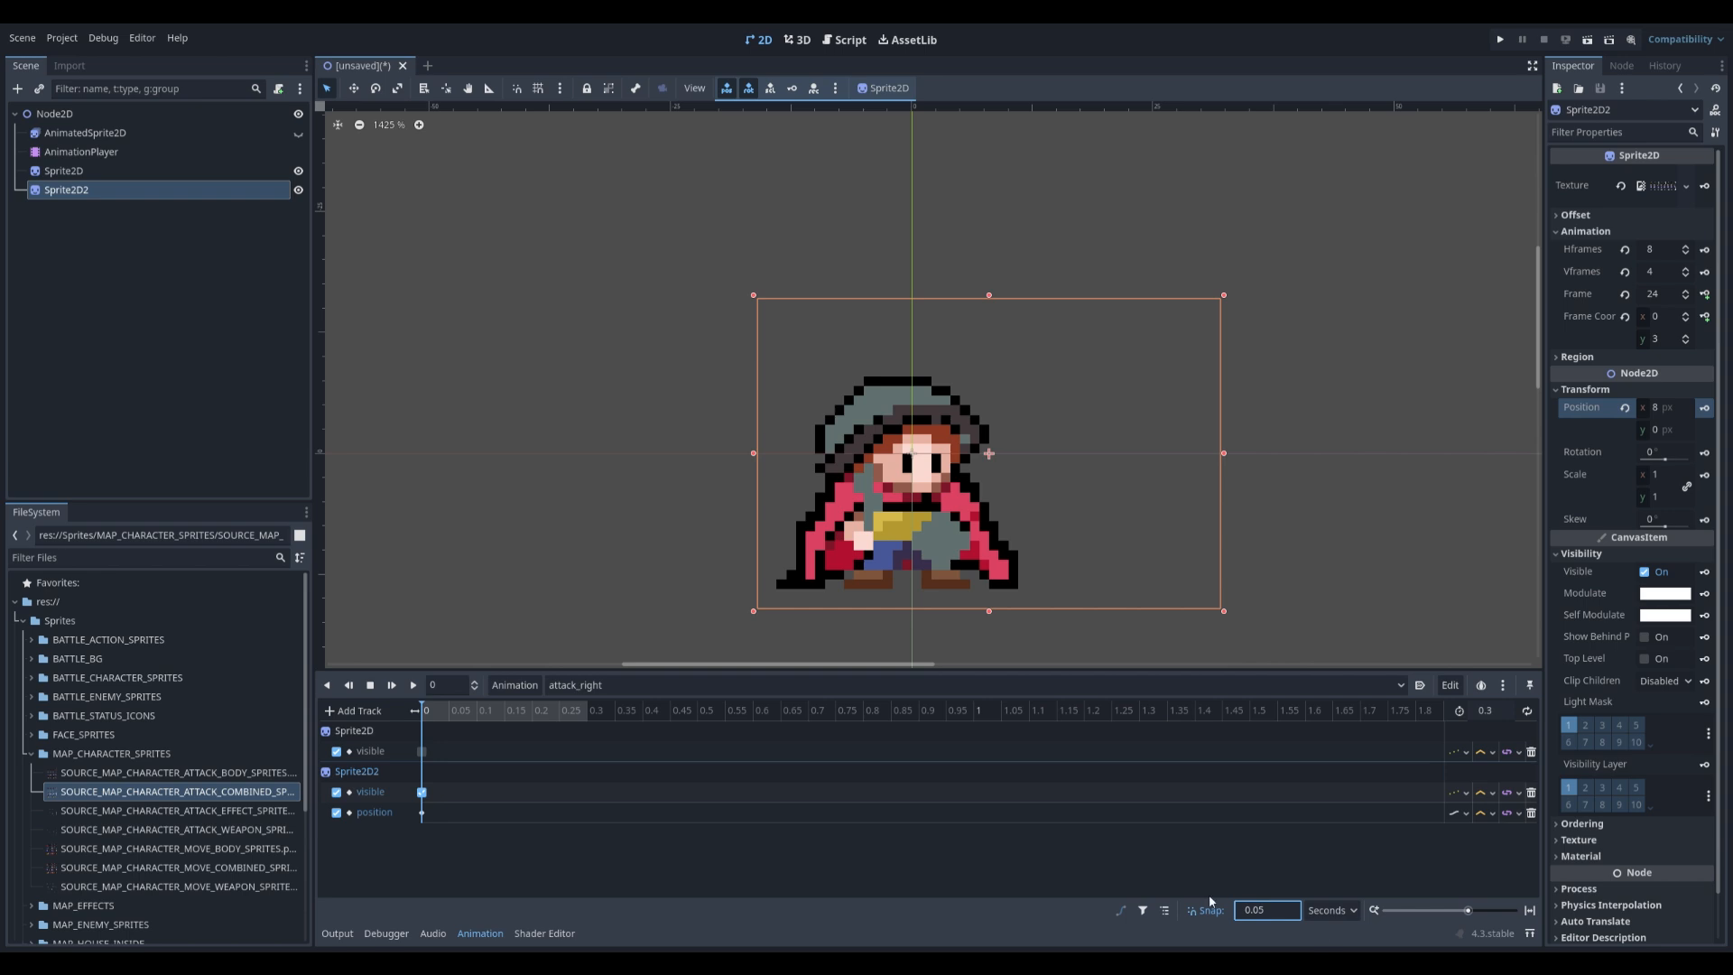
- Key Sprite2D2's frame x coordinates 1, 2 and 3 in row 3 at 0, 0.05 and 0.1 seconds
{"action": "left_click", "coordinate": [1686, 314]}
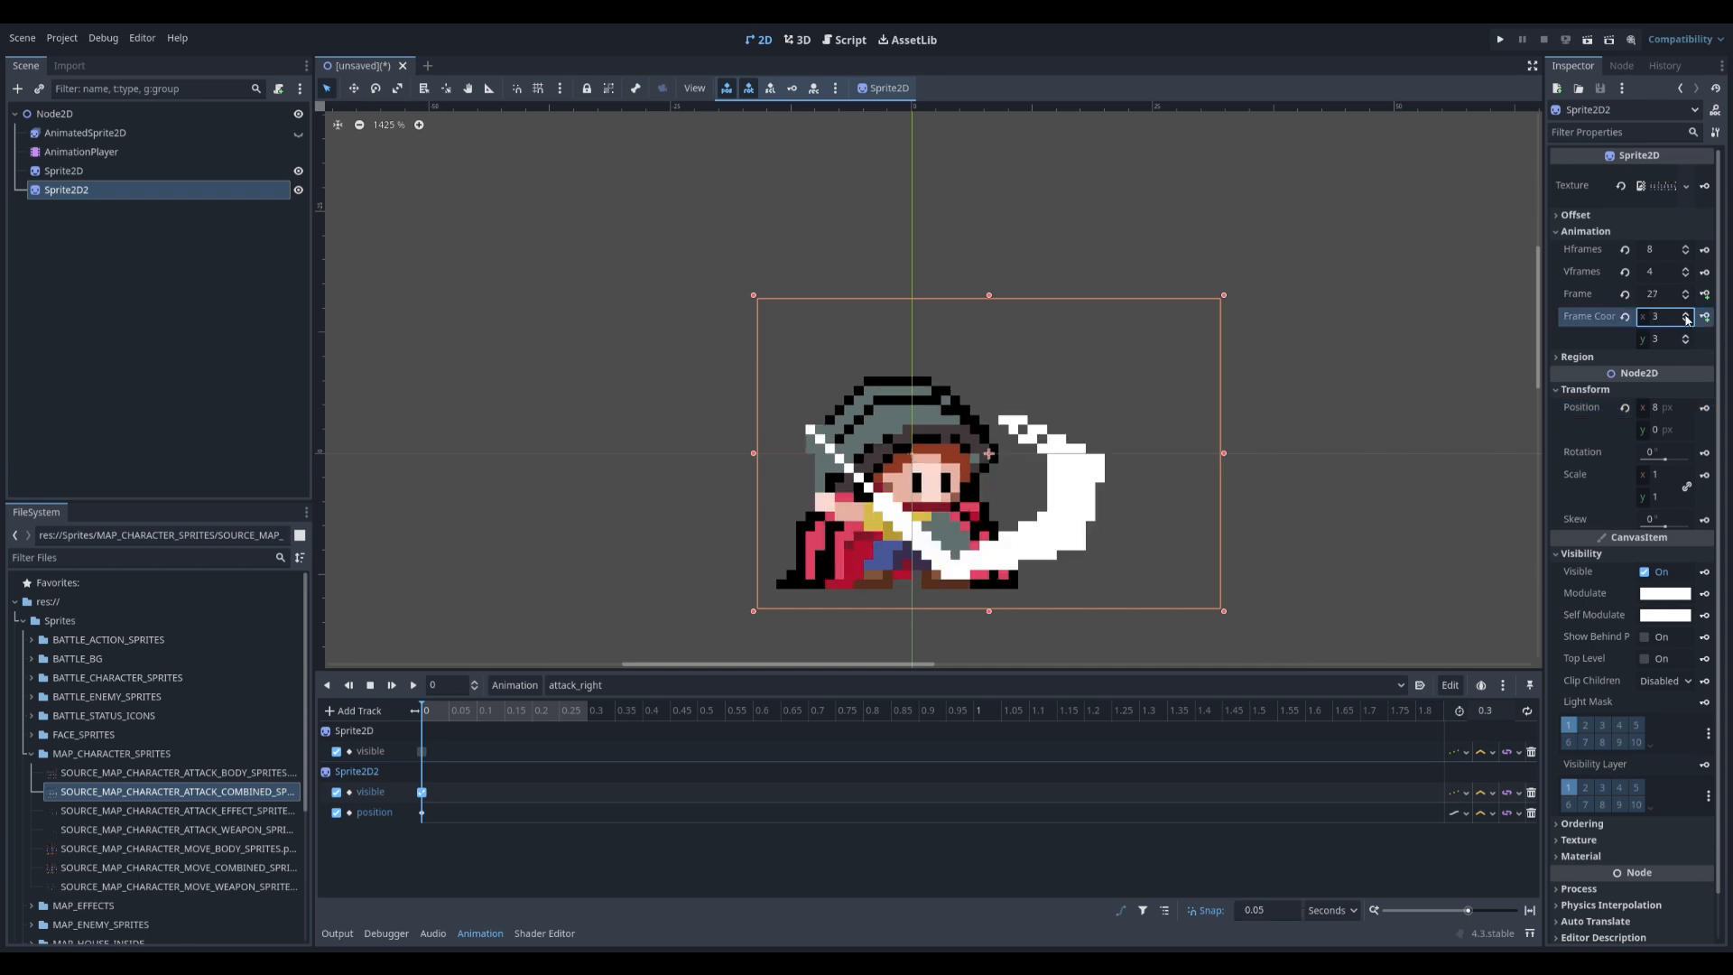
{"action": "left_click", "coordinate": [1685, 321]}
{"action": "left_click", "coordinate": [1685, 321]}
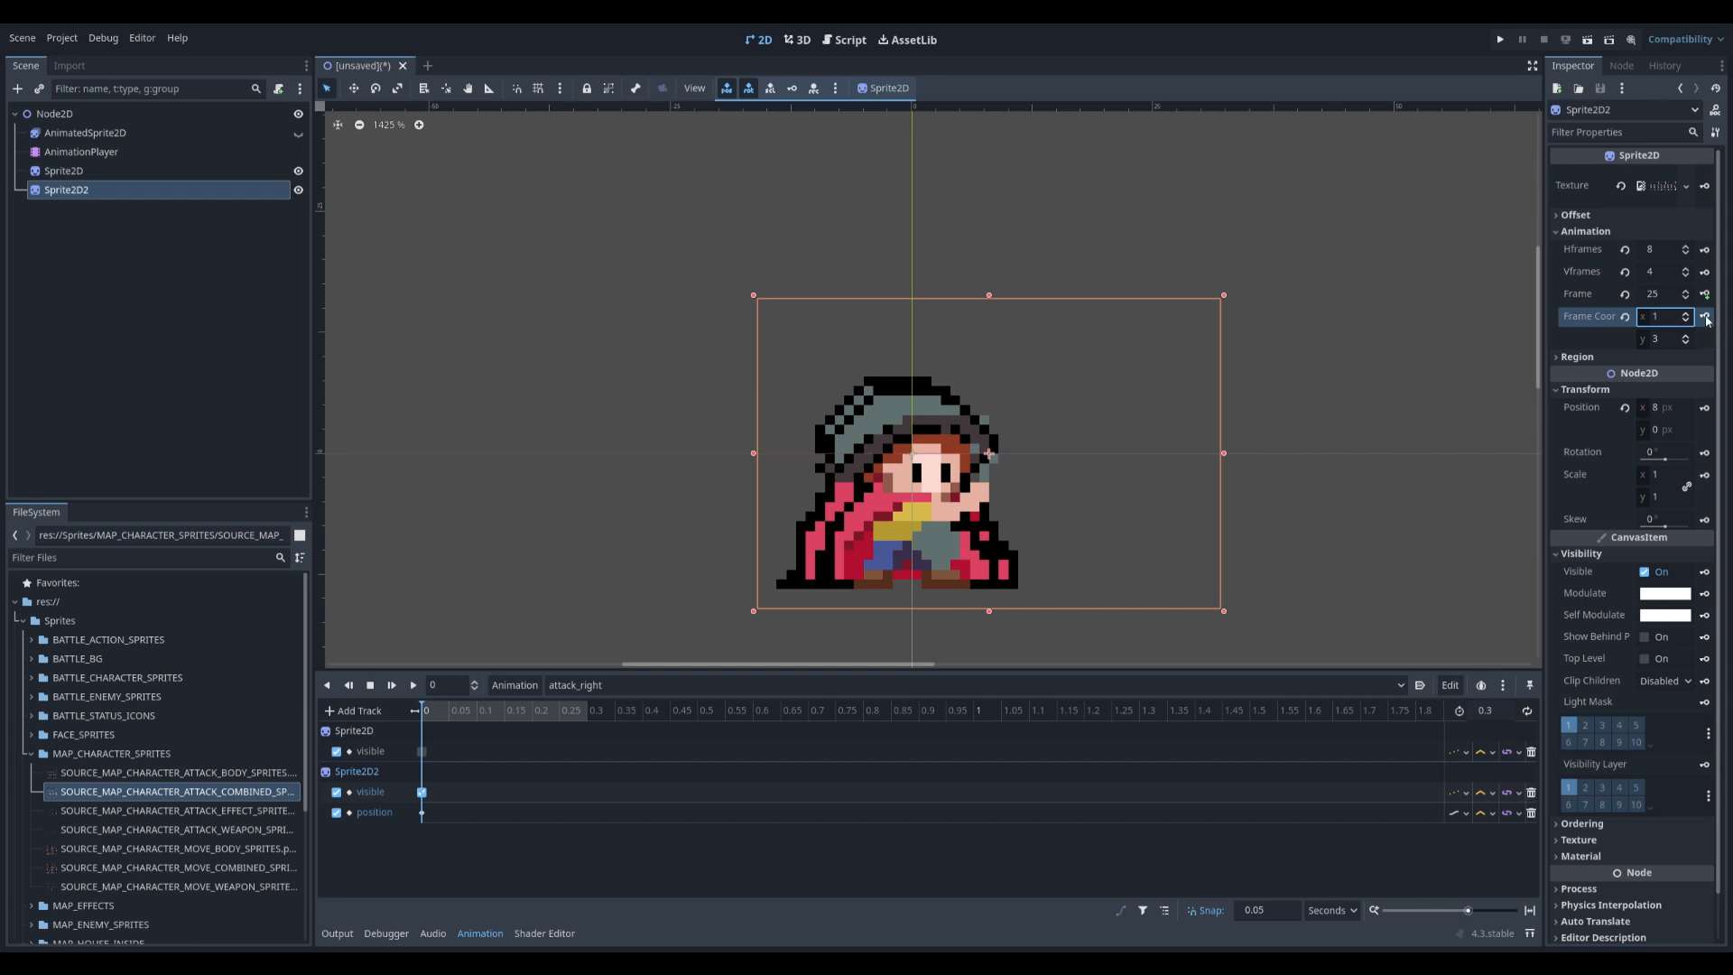
{"action": "left_click", "coordinate": [1706, 318]}
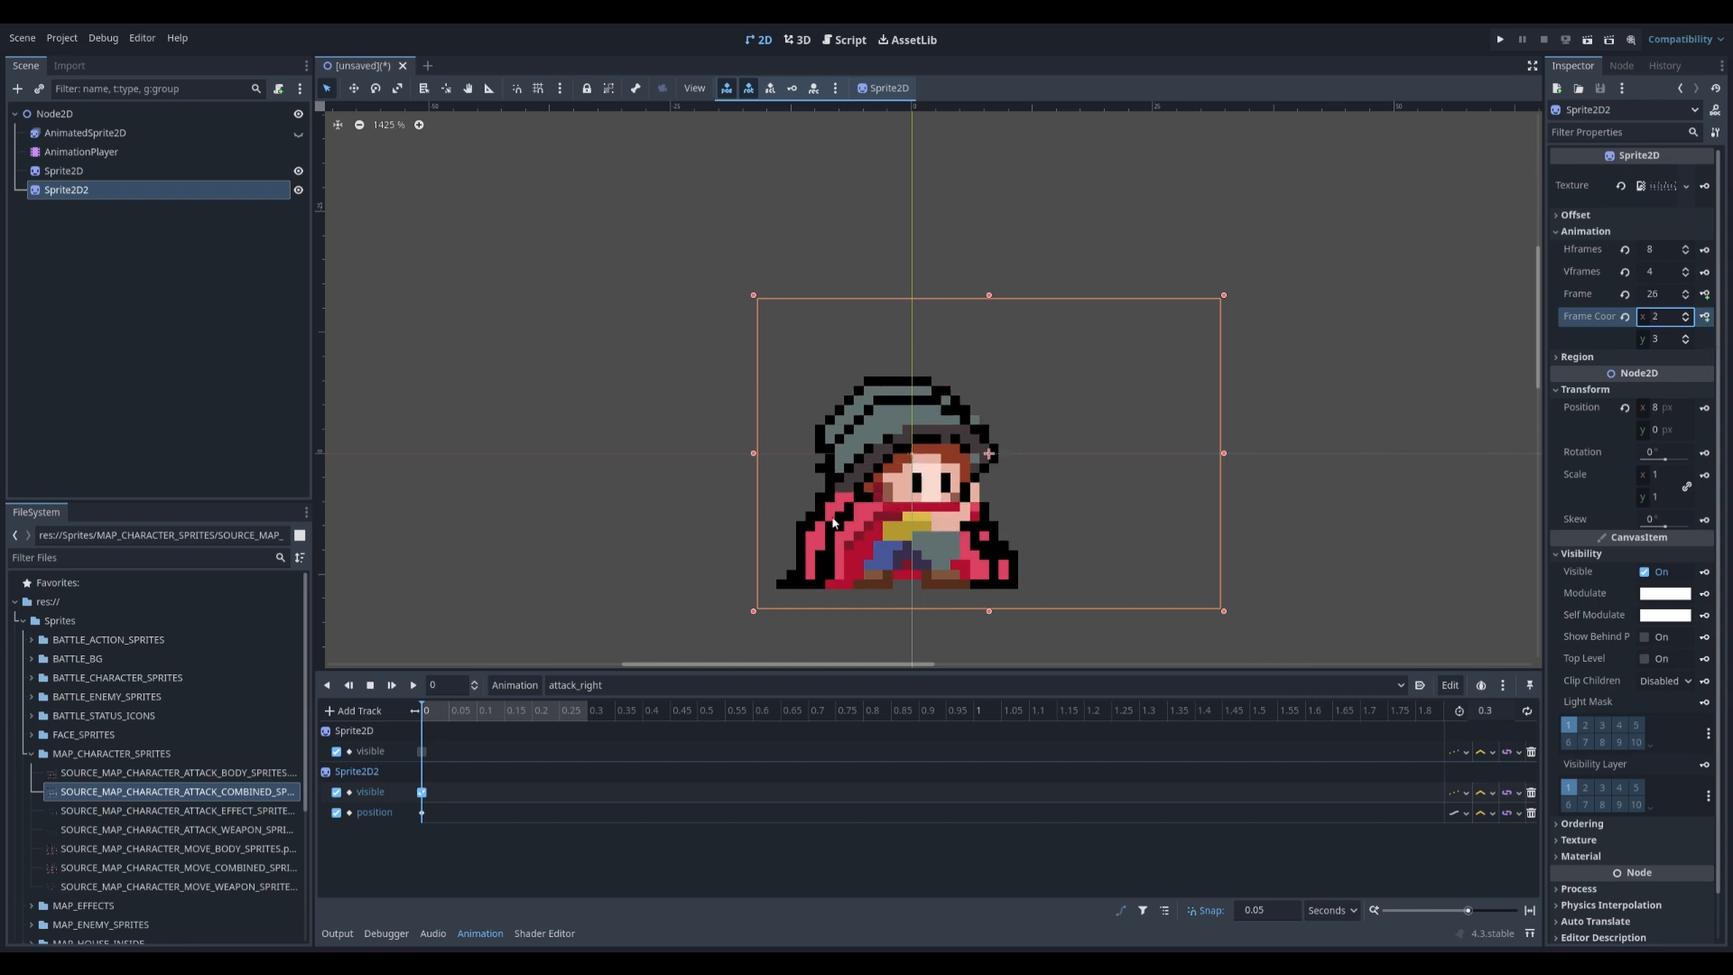
{"action": "left_click", "coordinate": [819, 542]}
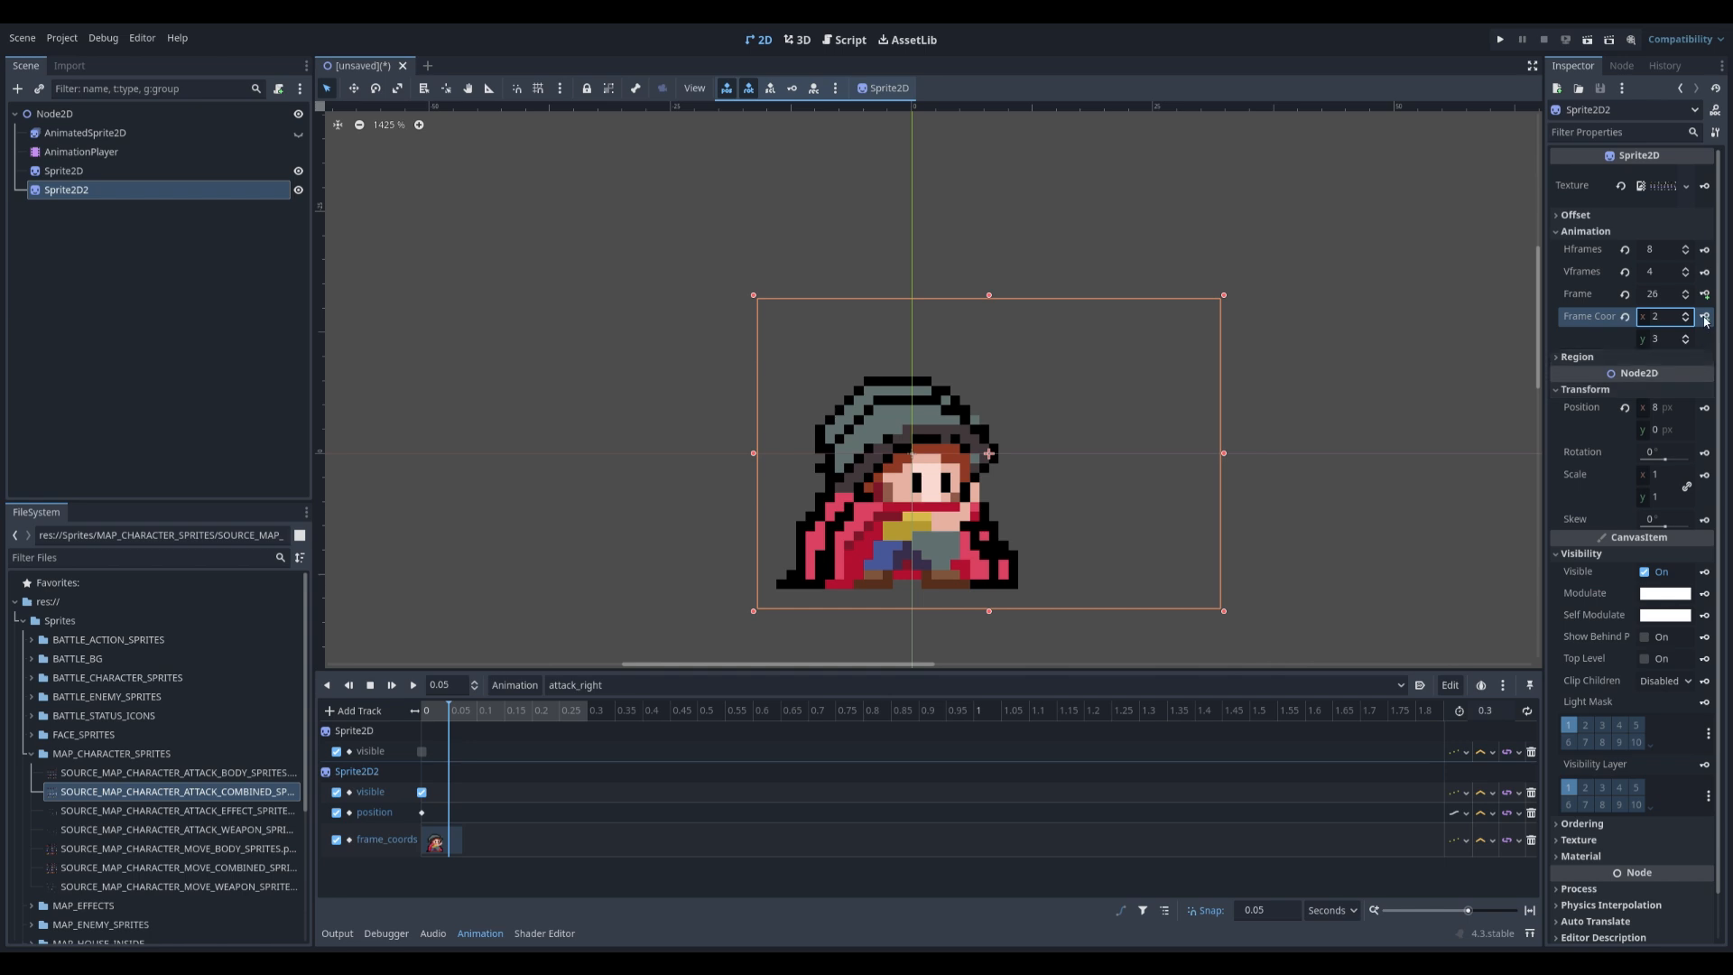
{"action": "left_click", "coordinate": [1706, 318]}
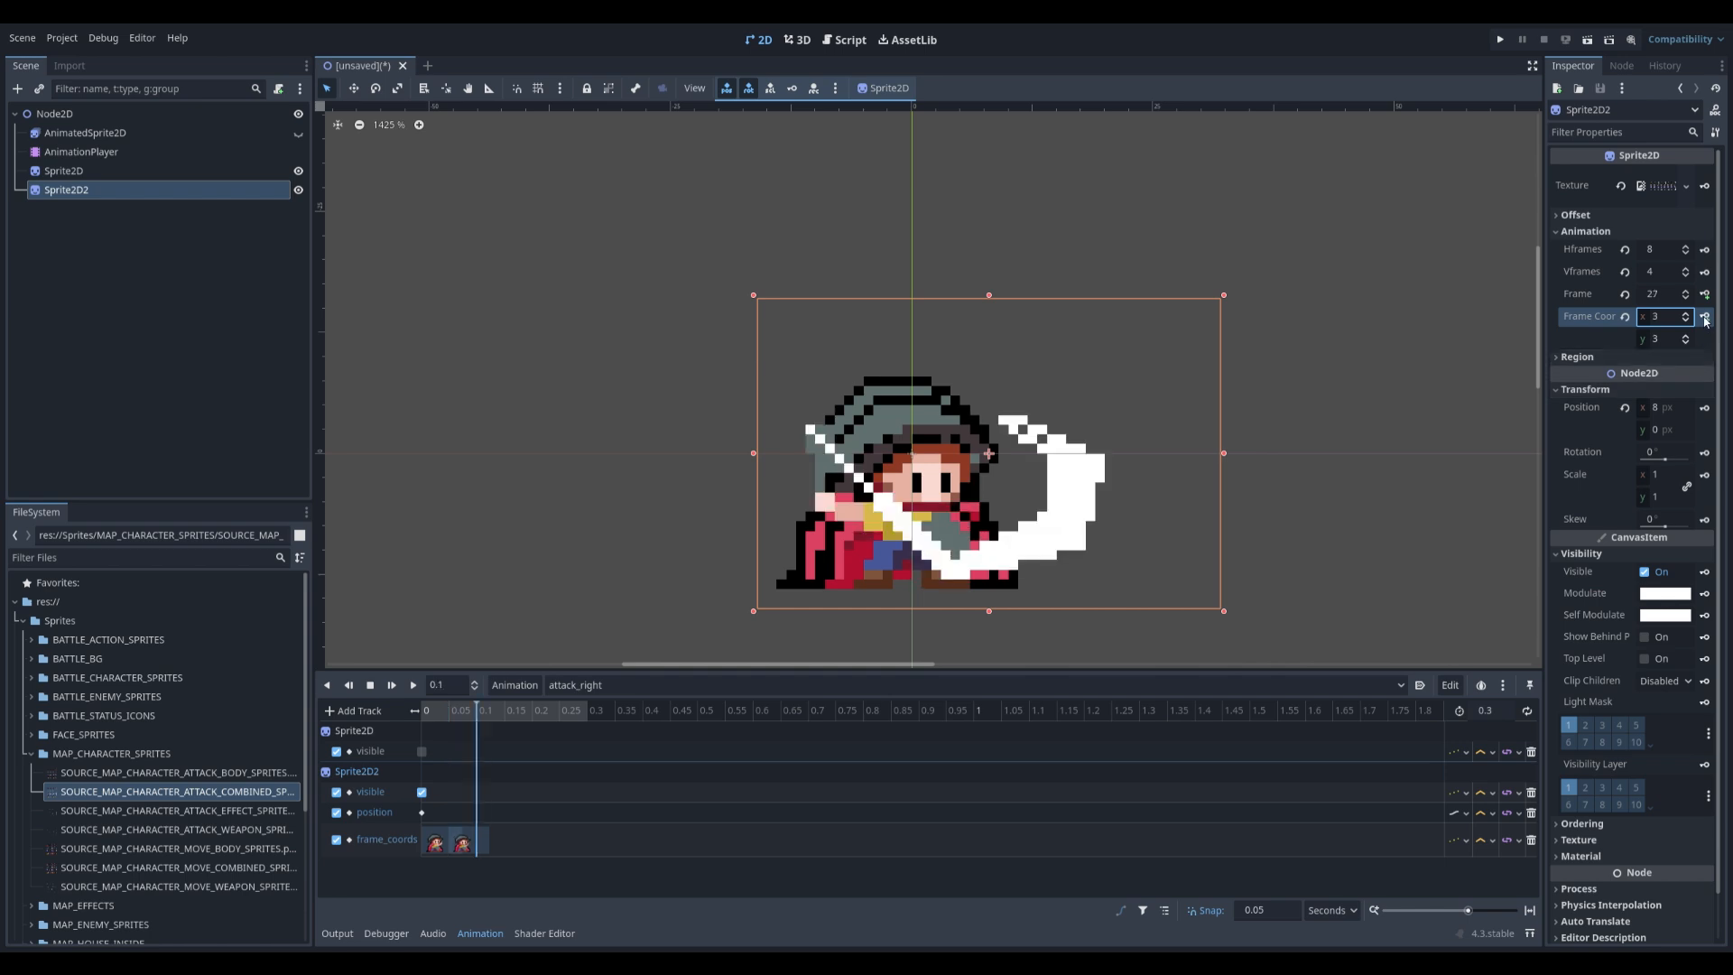
{"action": "left_click", "coordinate": [1706, 318]}
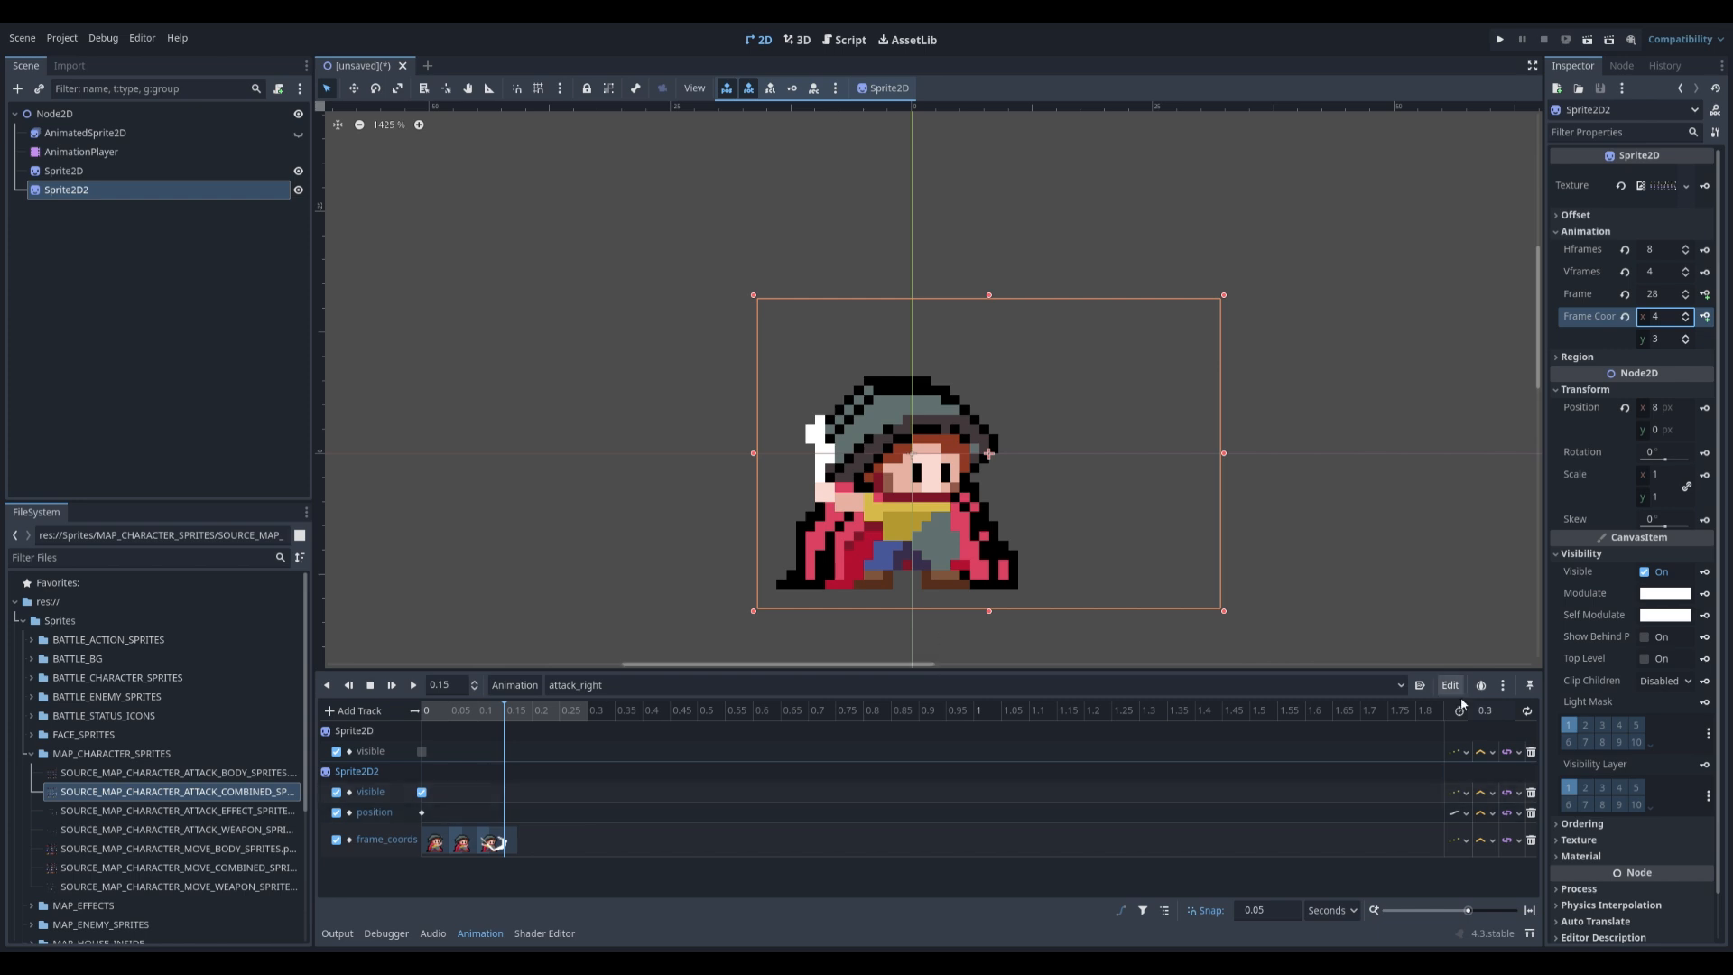
- Turn on looping for attack_right and preview the animation
{"action": "left_click", "coordinate": [1523, 712]}
{"action": "left_click", "coordinate": [412, 690]}
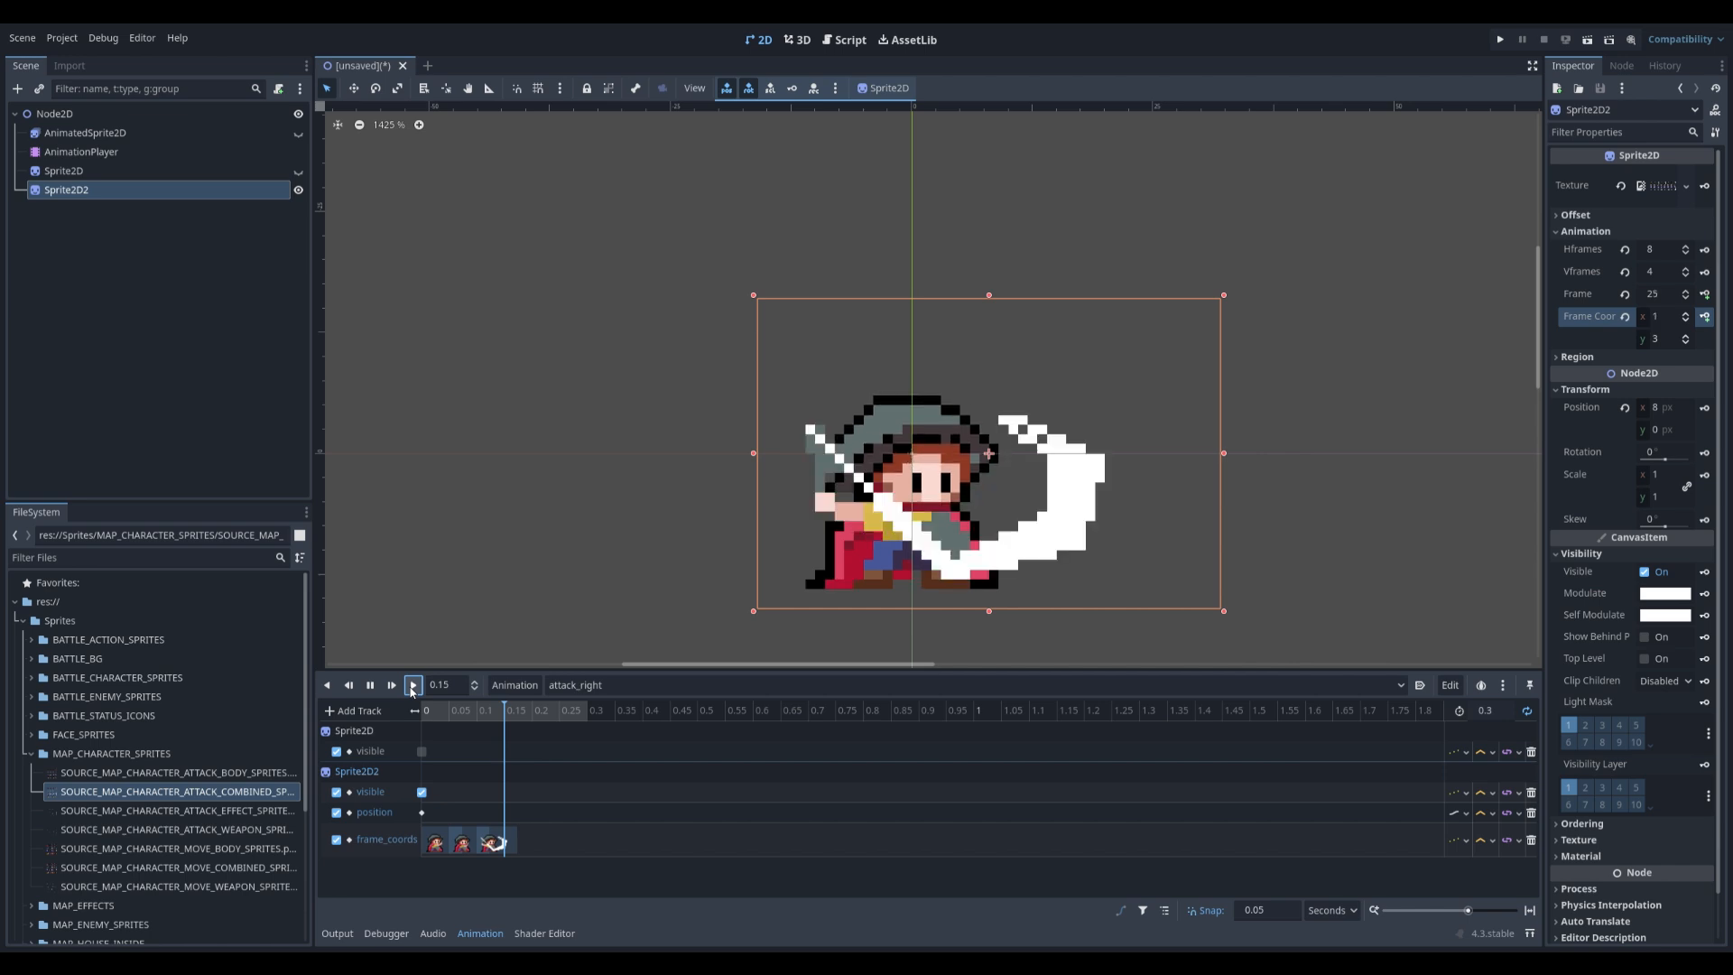
{"action": "left_click", "coordinate": [377, 685]}
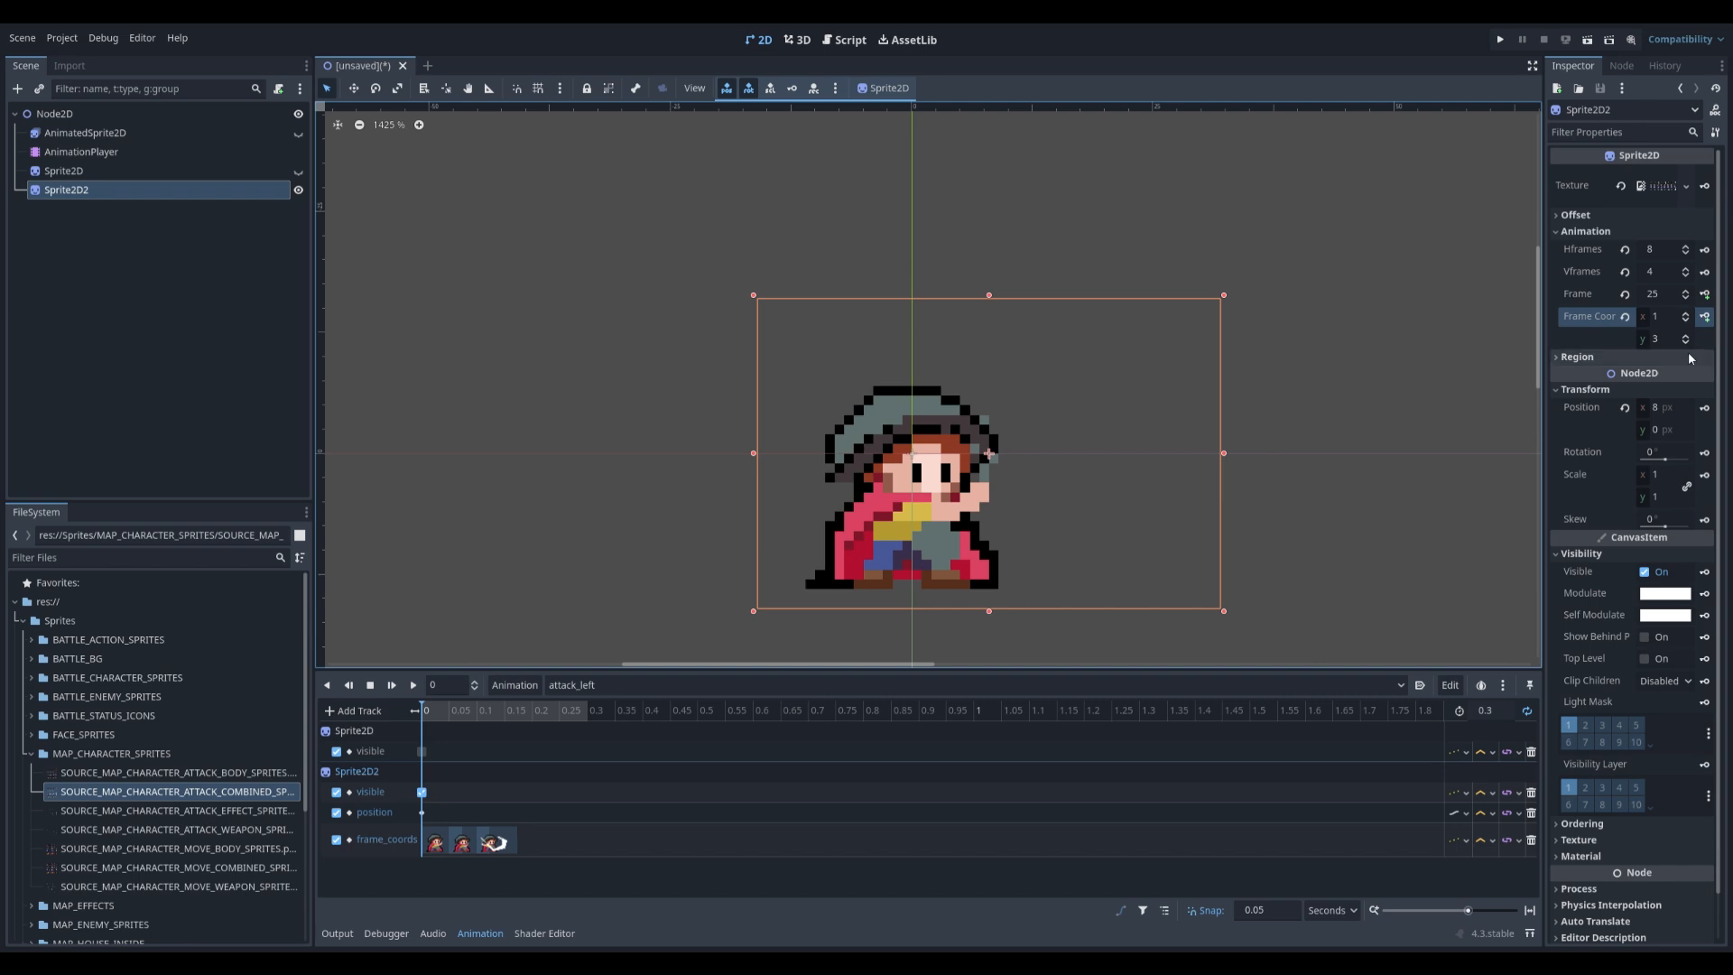
- In attack_left, key Sprite2D2's Flip H on and its x position at -8 px, and preview the animation
{"action": "left_click", "coordinate": [1581, 214]}
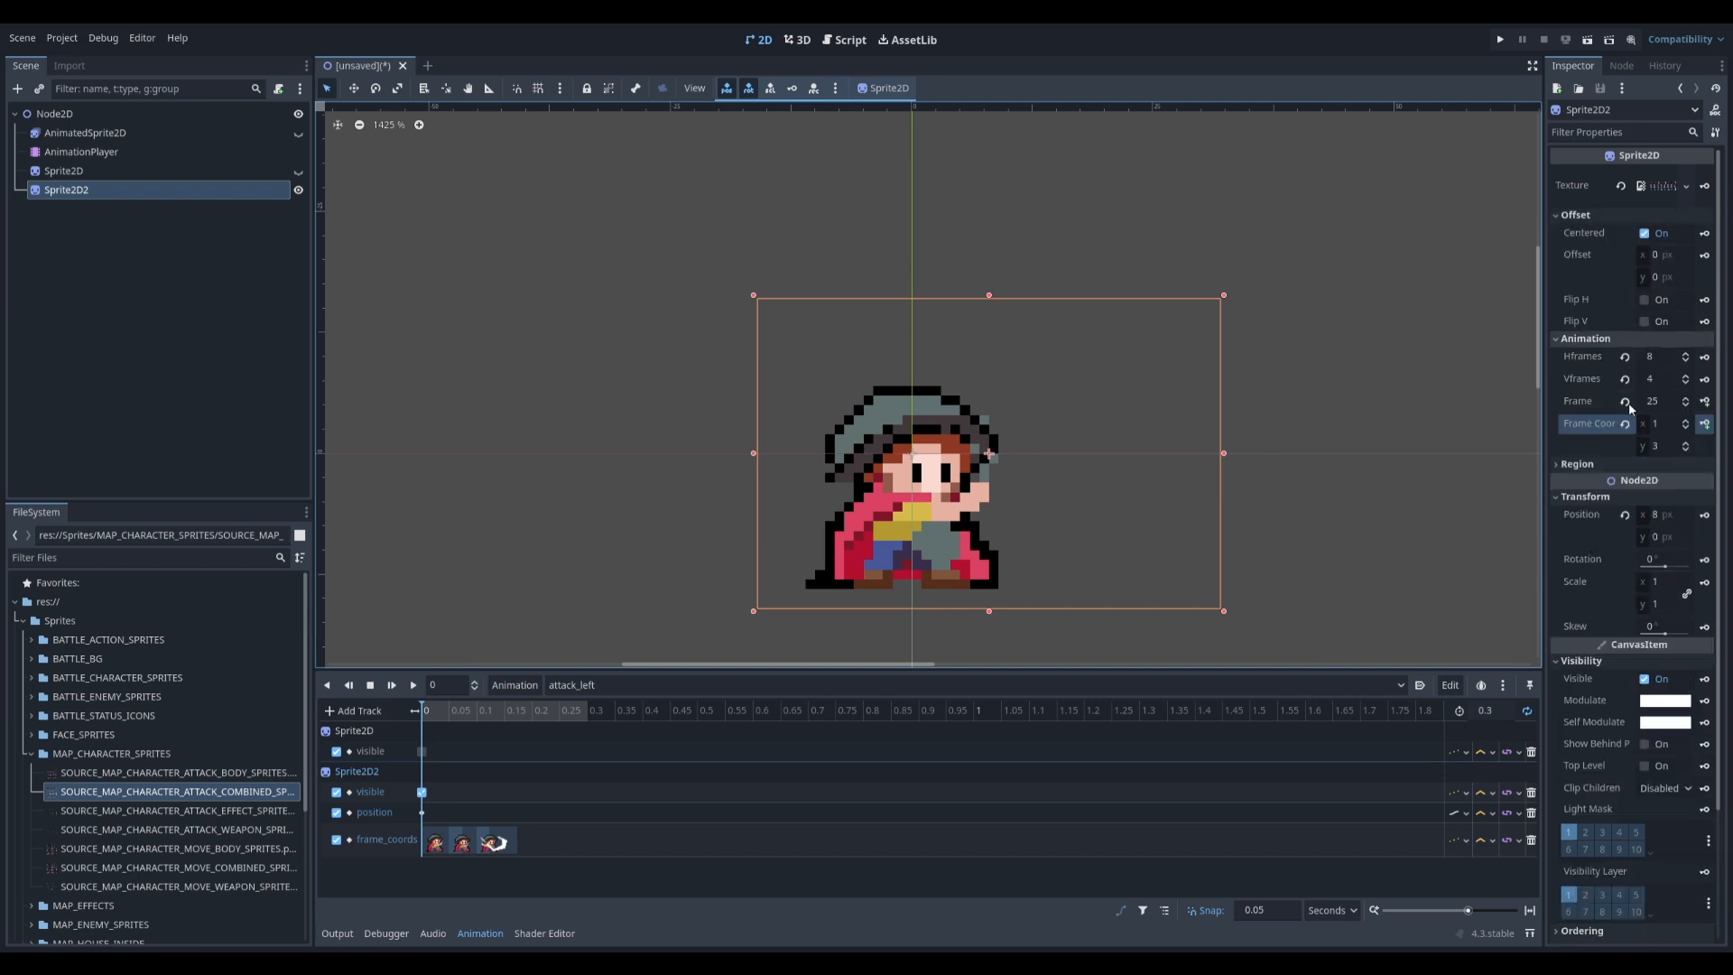
{"action": "left_click", "coordinate": [1644, 301]}
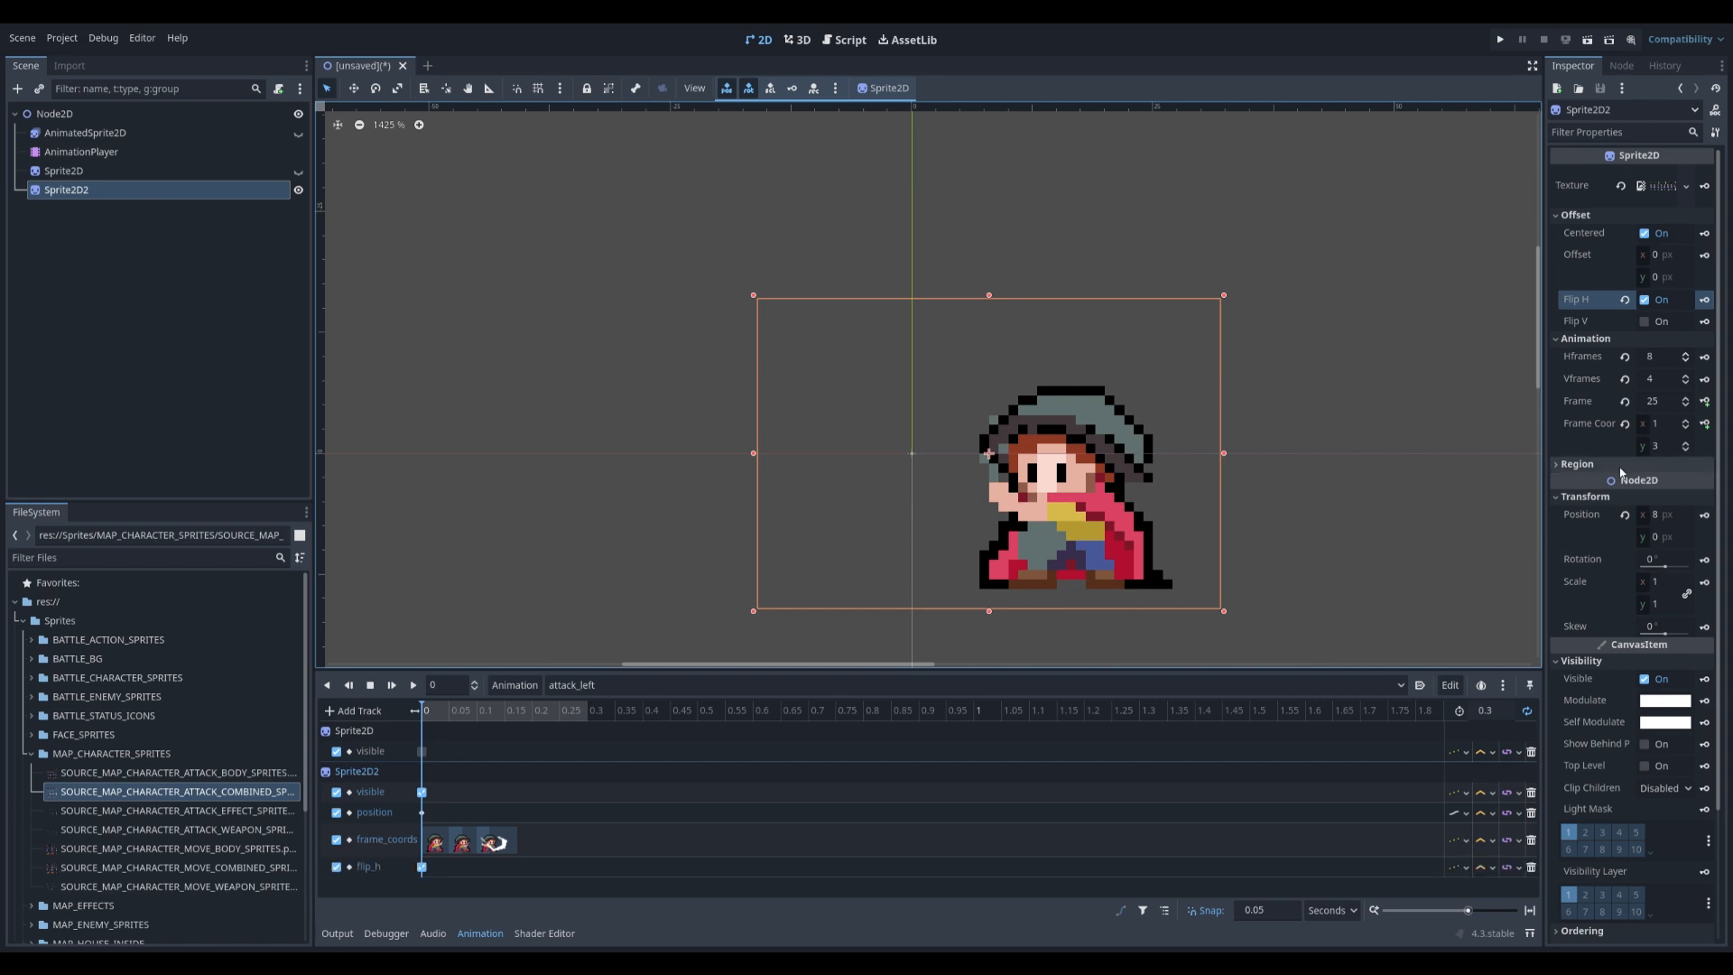
{"action": "left_click", "coordinate": [1656, 520]}
{"action": "type", "text": "-8"}
{"action": "key", "text": "Return"}
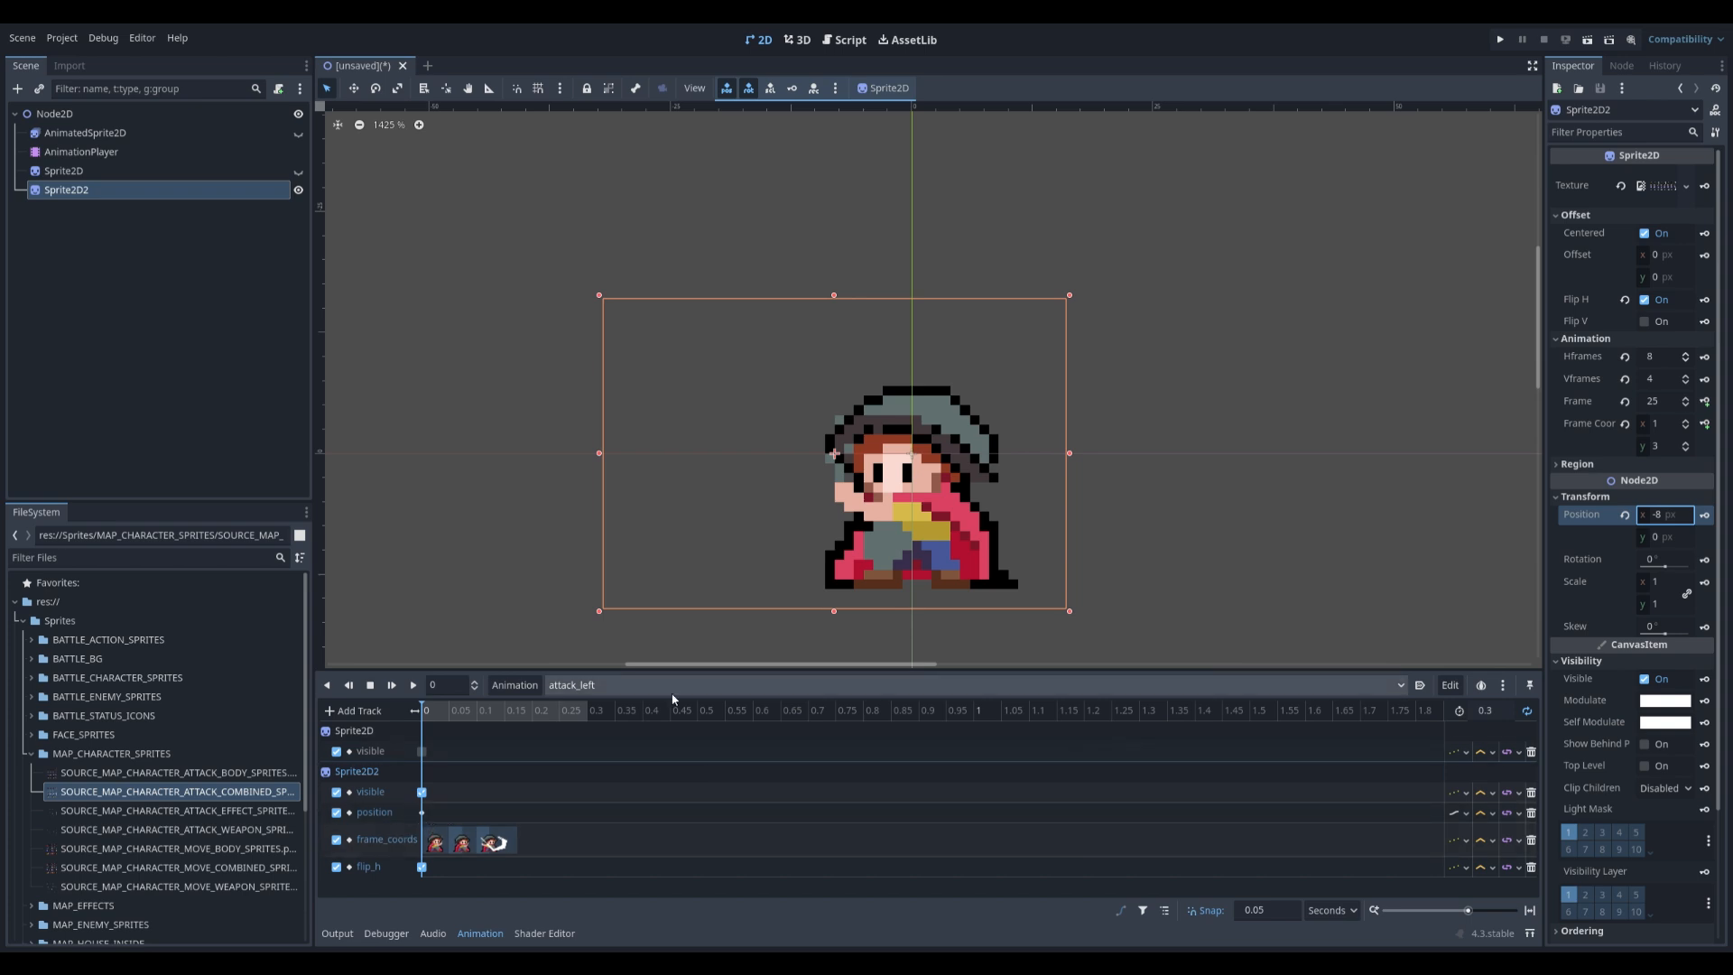
{"action": "left_click", "coordinate": [414, 684]}
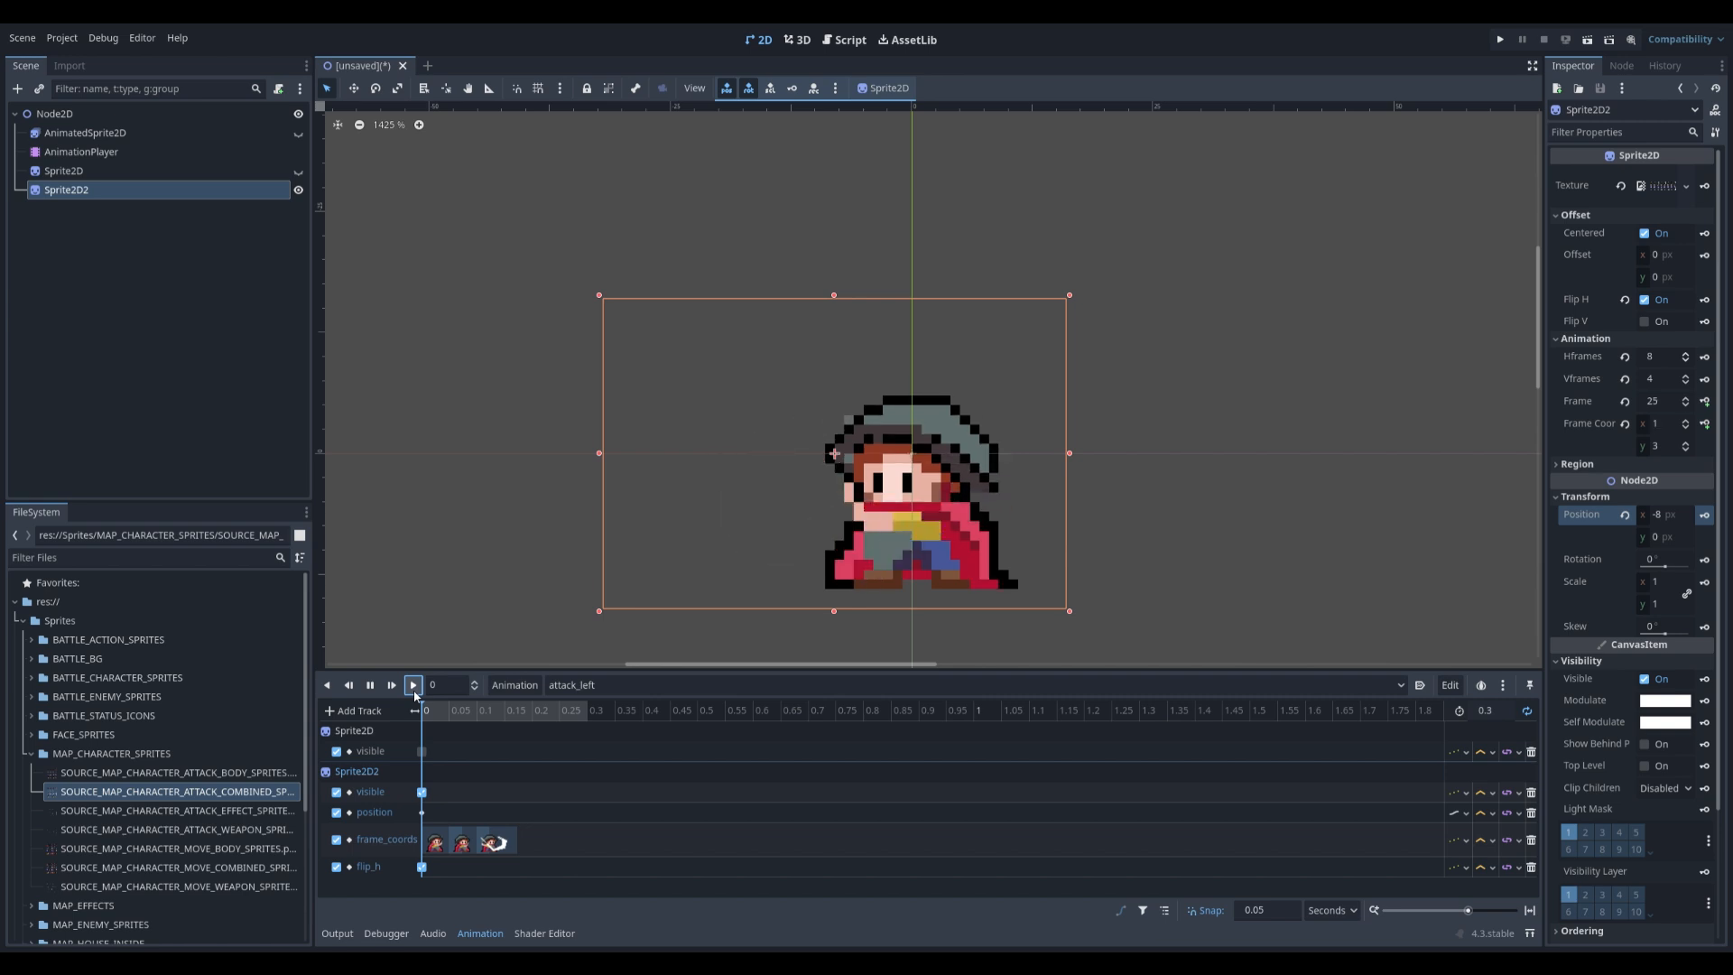
{"action": "left_click", "coordinate": [370, 686]}
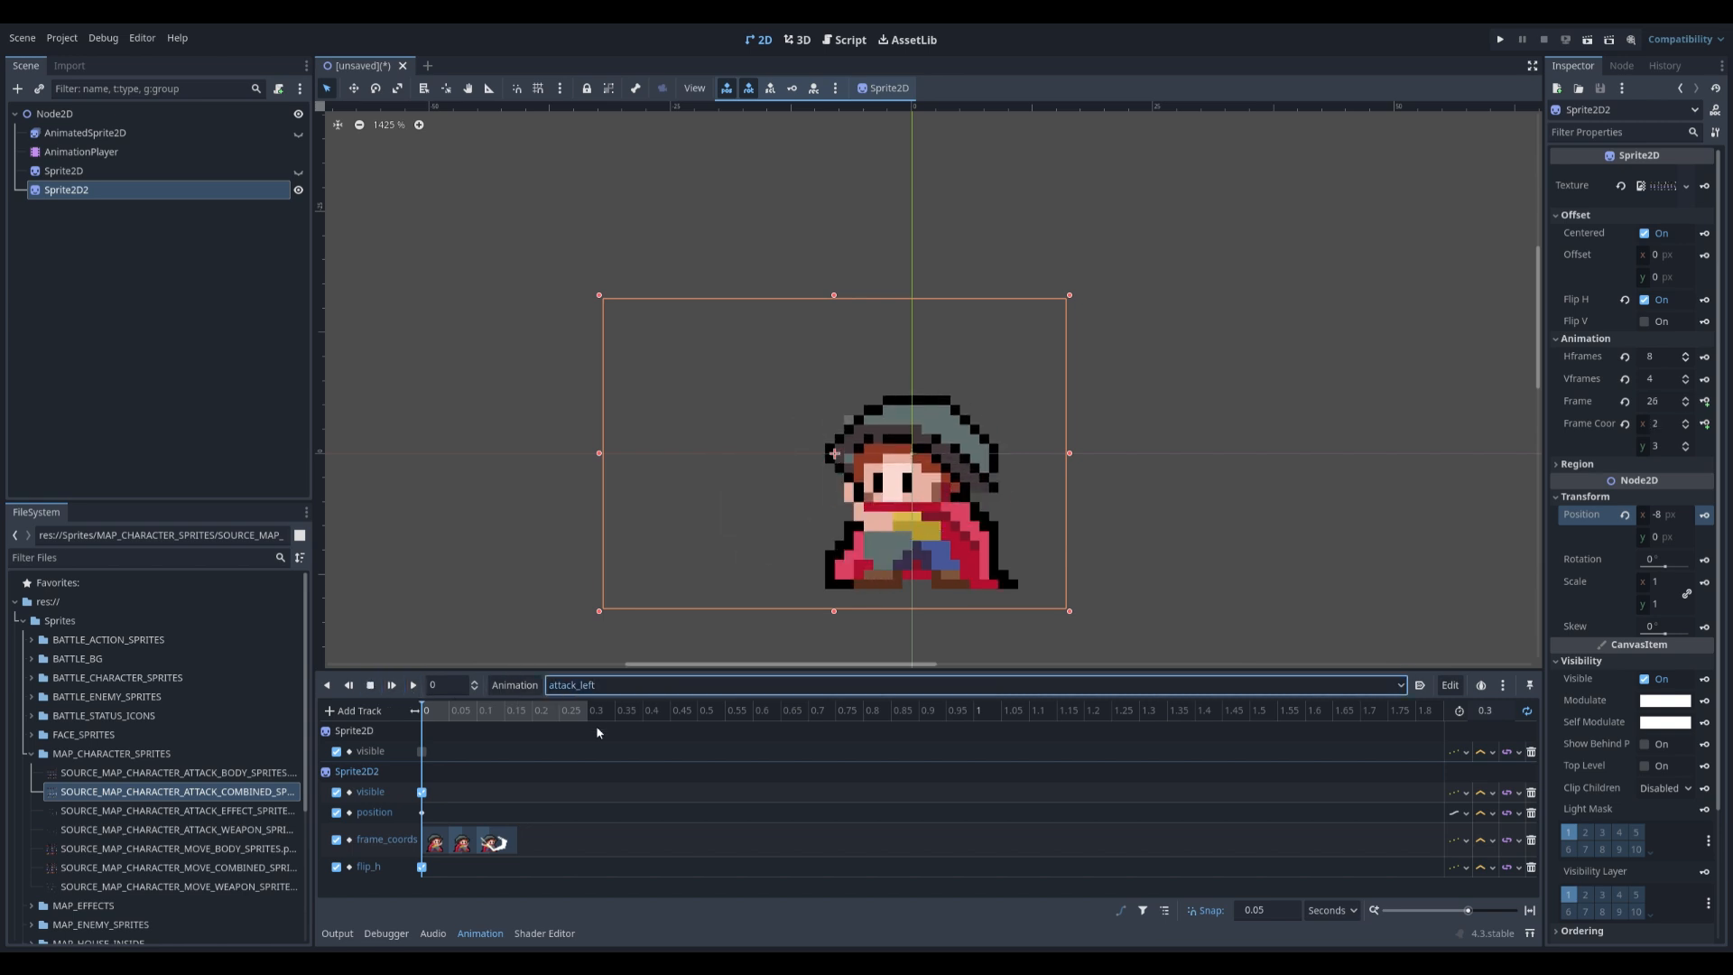
- In attack_right, key Sprite2D2's Flip H off at time 0 and play the animation
{"action": "left_click", "coordinate": [599, 755]}
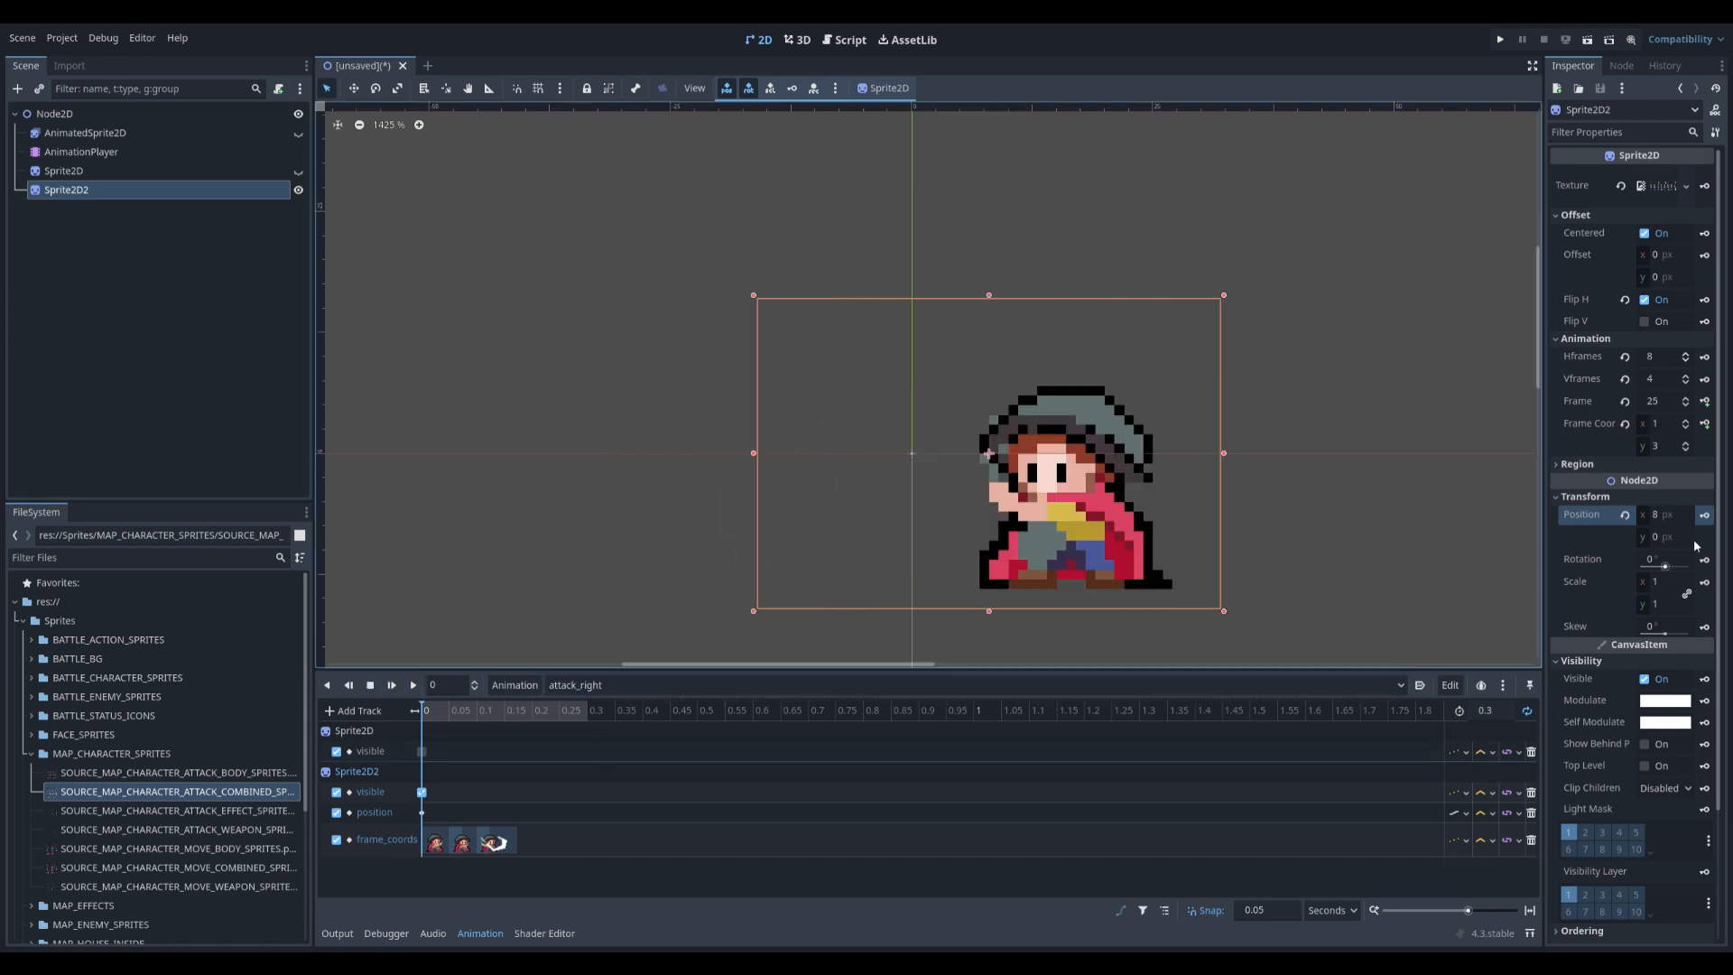
{"action": "left_click", "coordinate": [1645, 300]}
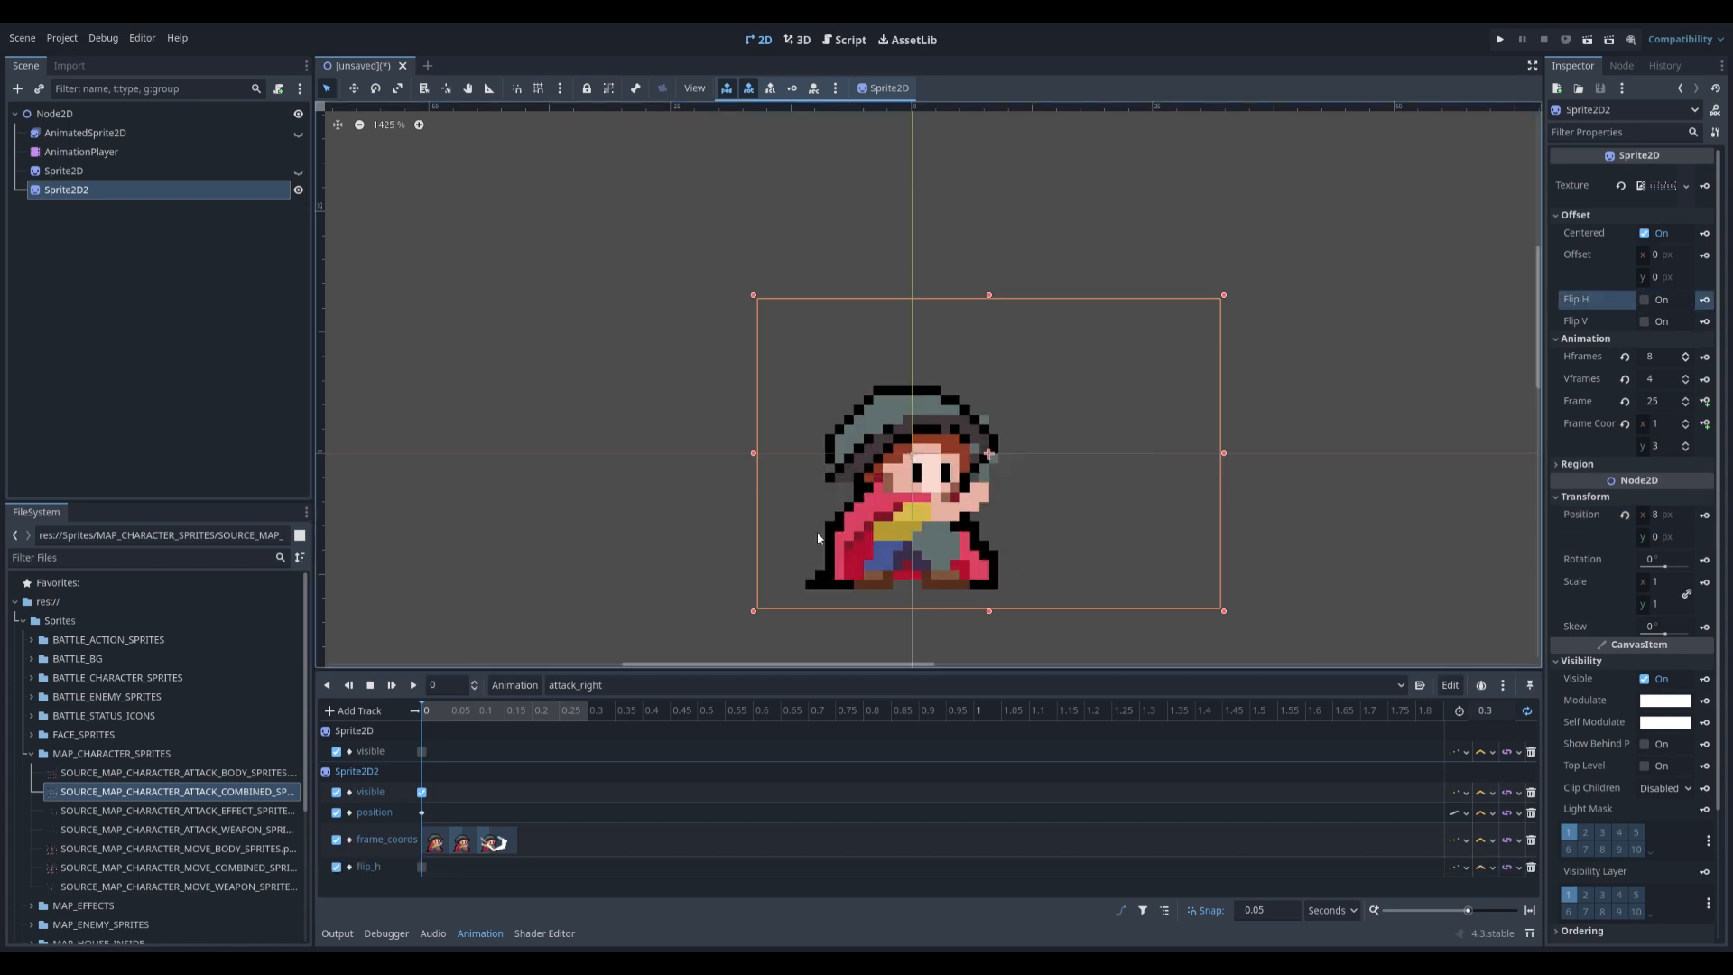
{"action": "left_click", "coordinate": [414, 685]}
- Play attack_left to check the flipped attack and turn off its looping
{"action": "left_click", "coordinate": [574, 685]}
{"action": "left_click", "coordinate": [587, 733]}
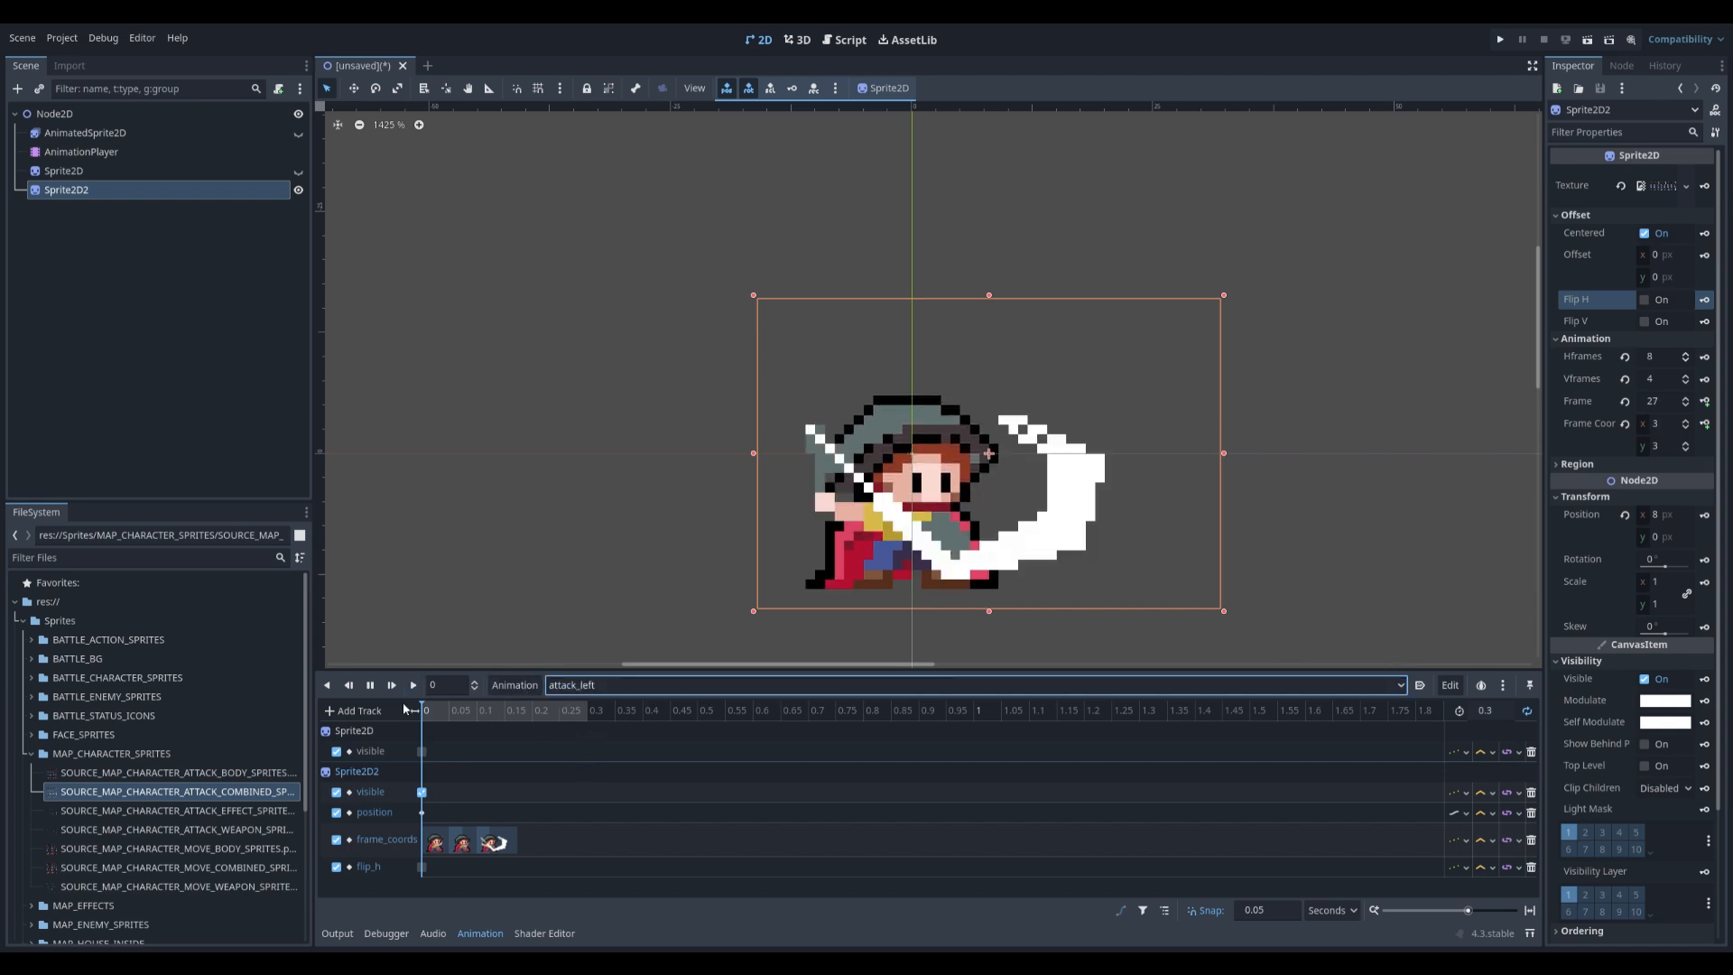
{"action": "left_click", "coordinate": [413, 684]}
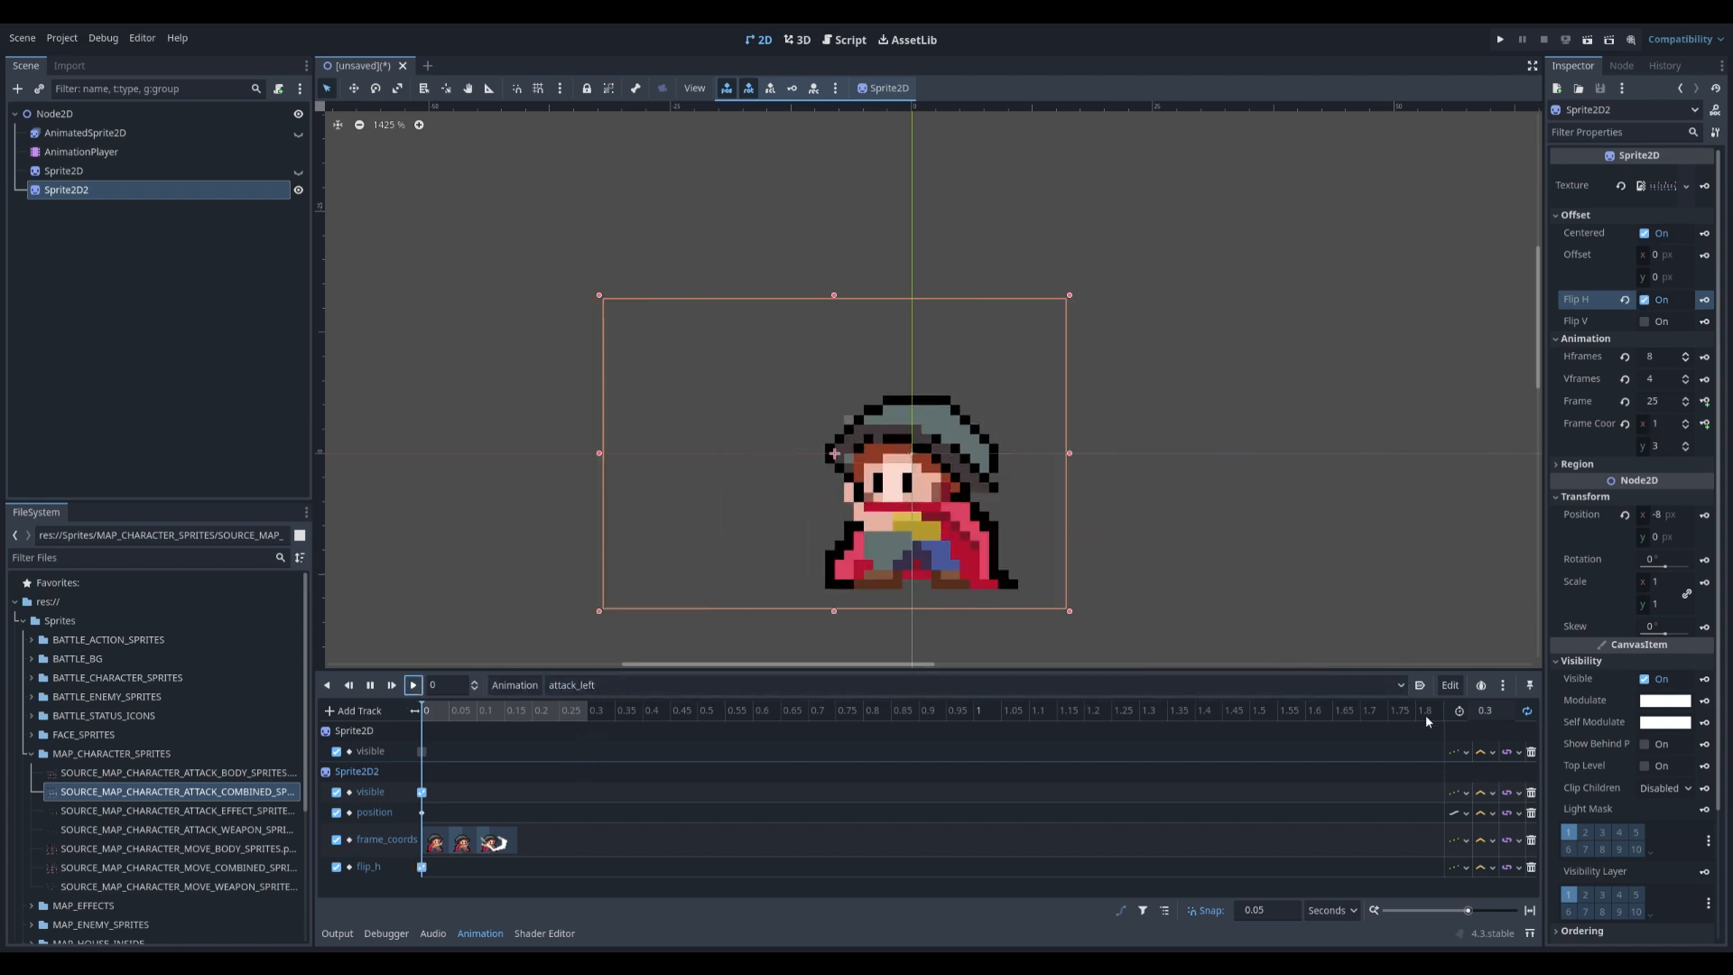
{"action": "left_click", "coordinate": [1526, 711]}
{"action": "left_click", "coordinate": [1525, 711]}
- Switch back to attack_right, and play walk_right to check which sprites show after an attack
{"action": "left_click", "coordinate": [547, 686]}
{"action": "left_click", "coordinate": [582, 726]}
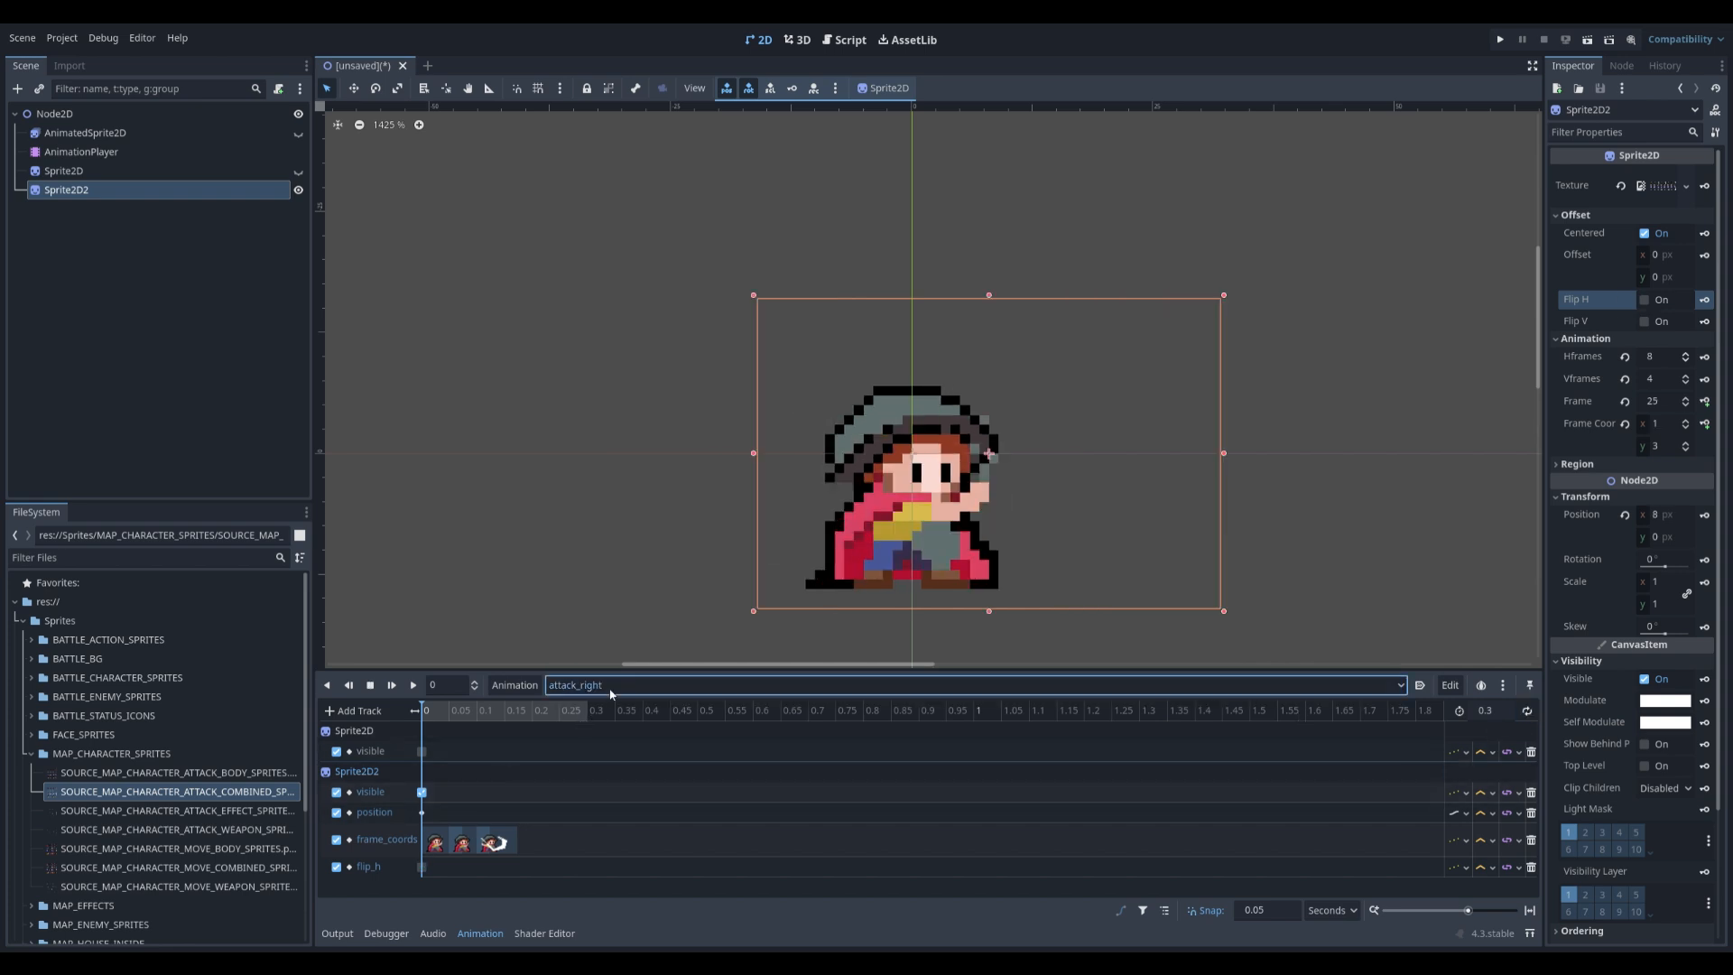
{"action": "left_click", "coordinate": [598, 855]}
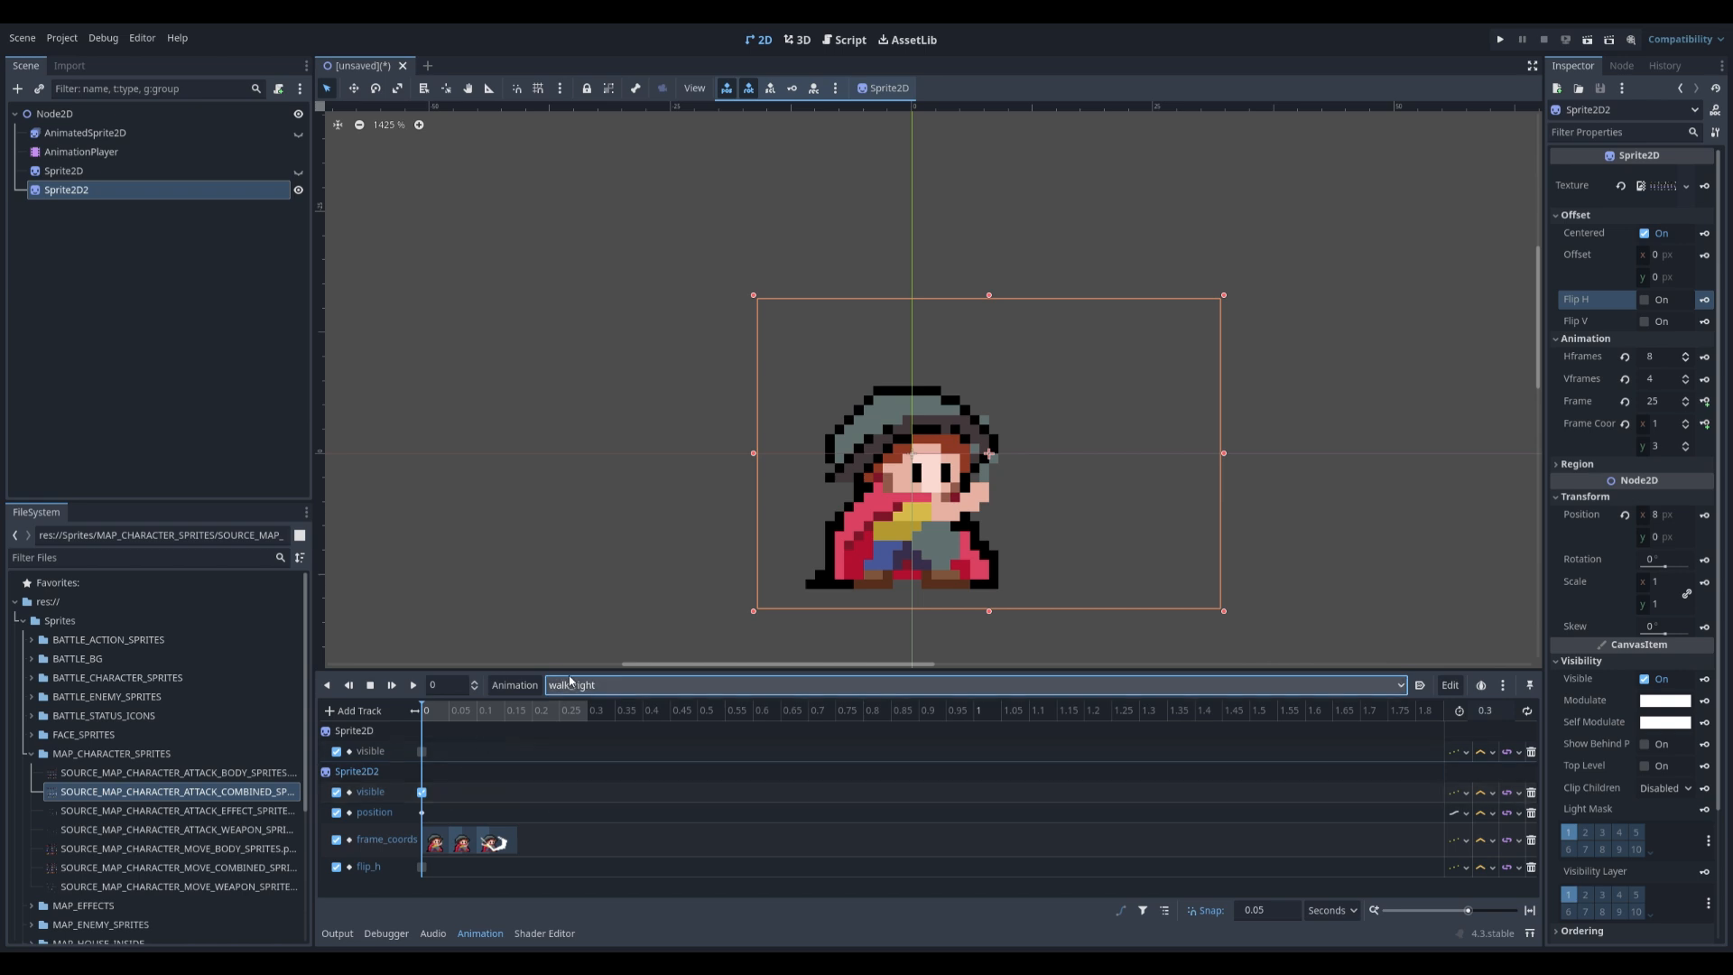
{"action": "left_click", "coordinate": [412, 687]}
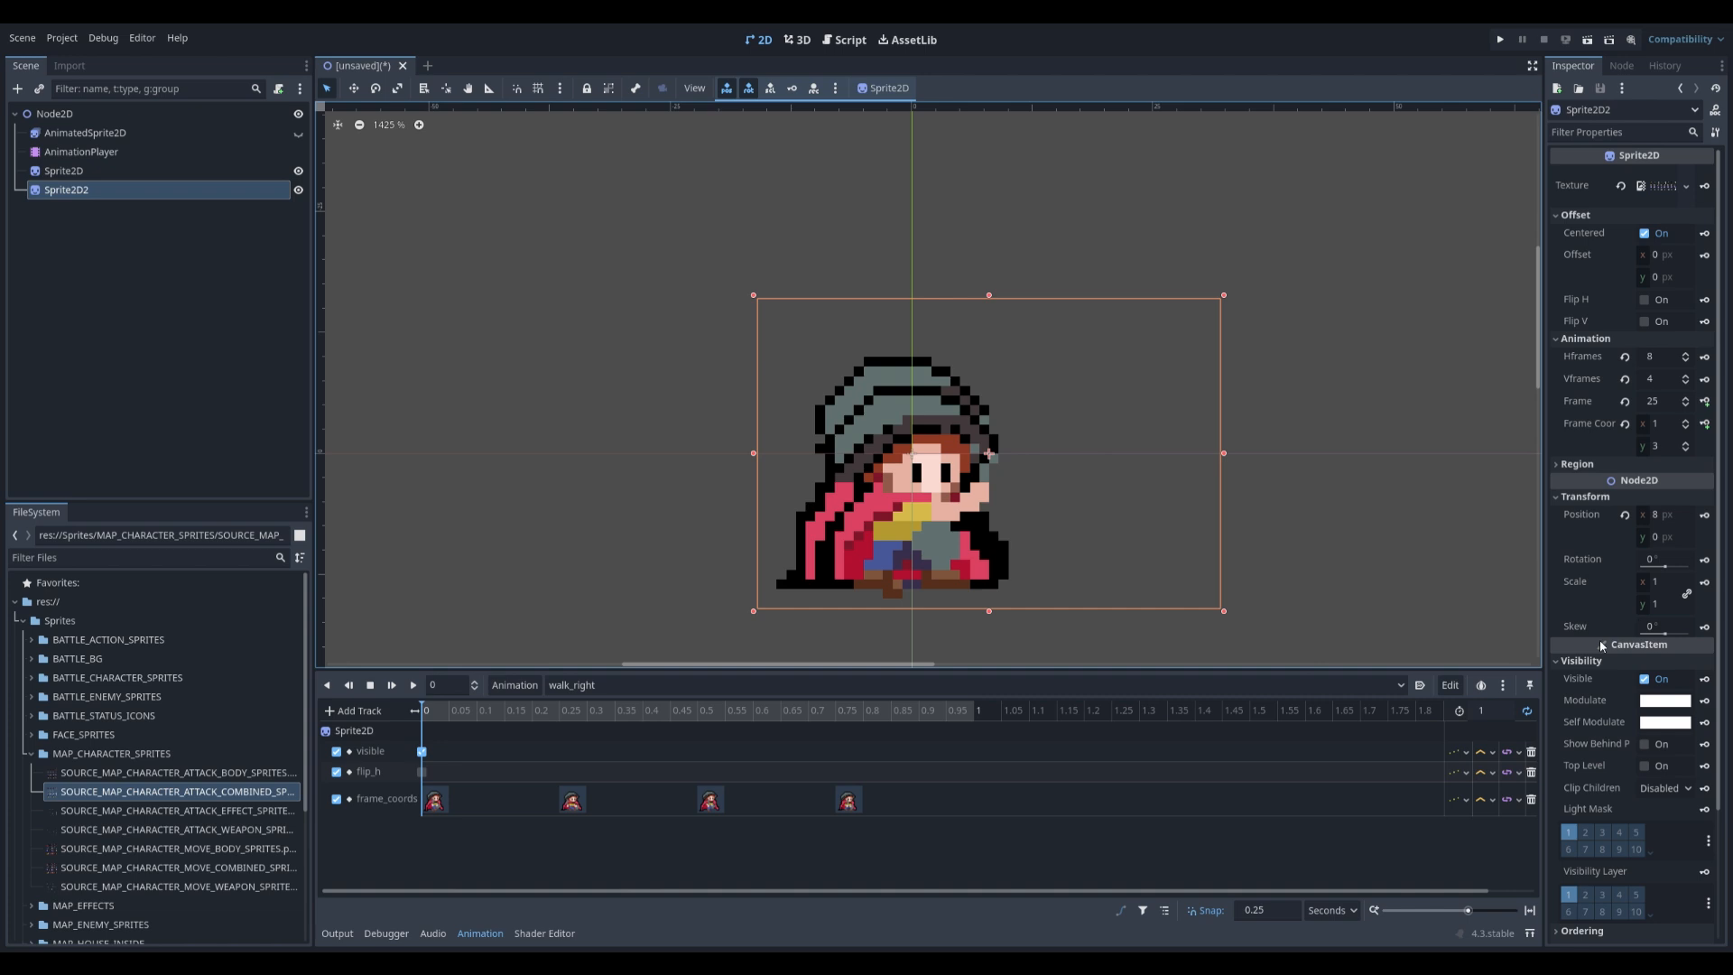
- Key Sprite2D2's Visible off at time 0 in the walk_right and walk_left animations
{"action": "left_click", "coordinate": [1645, 678]}
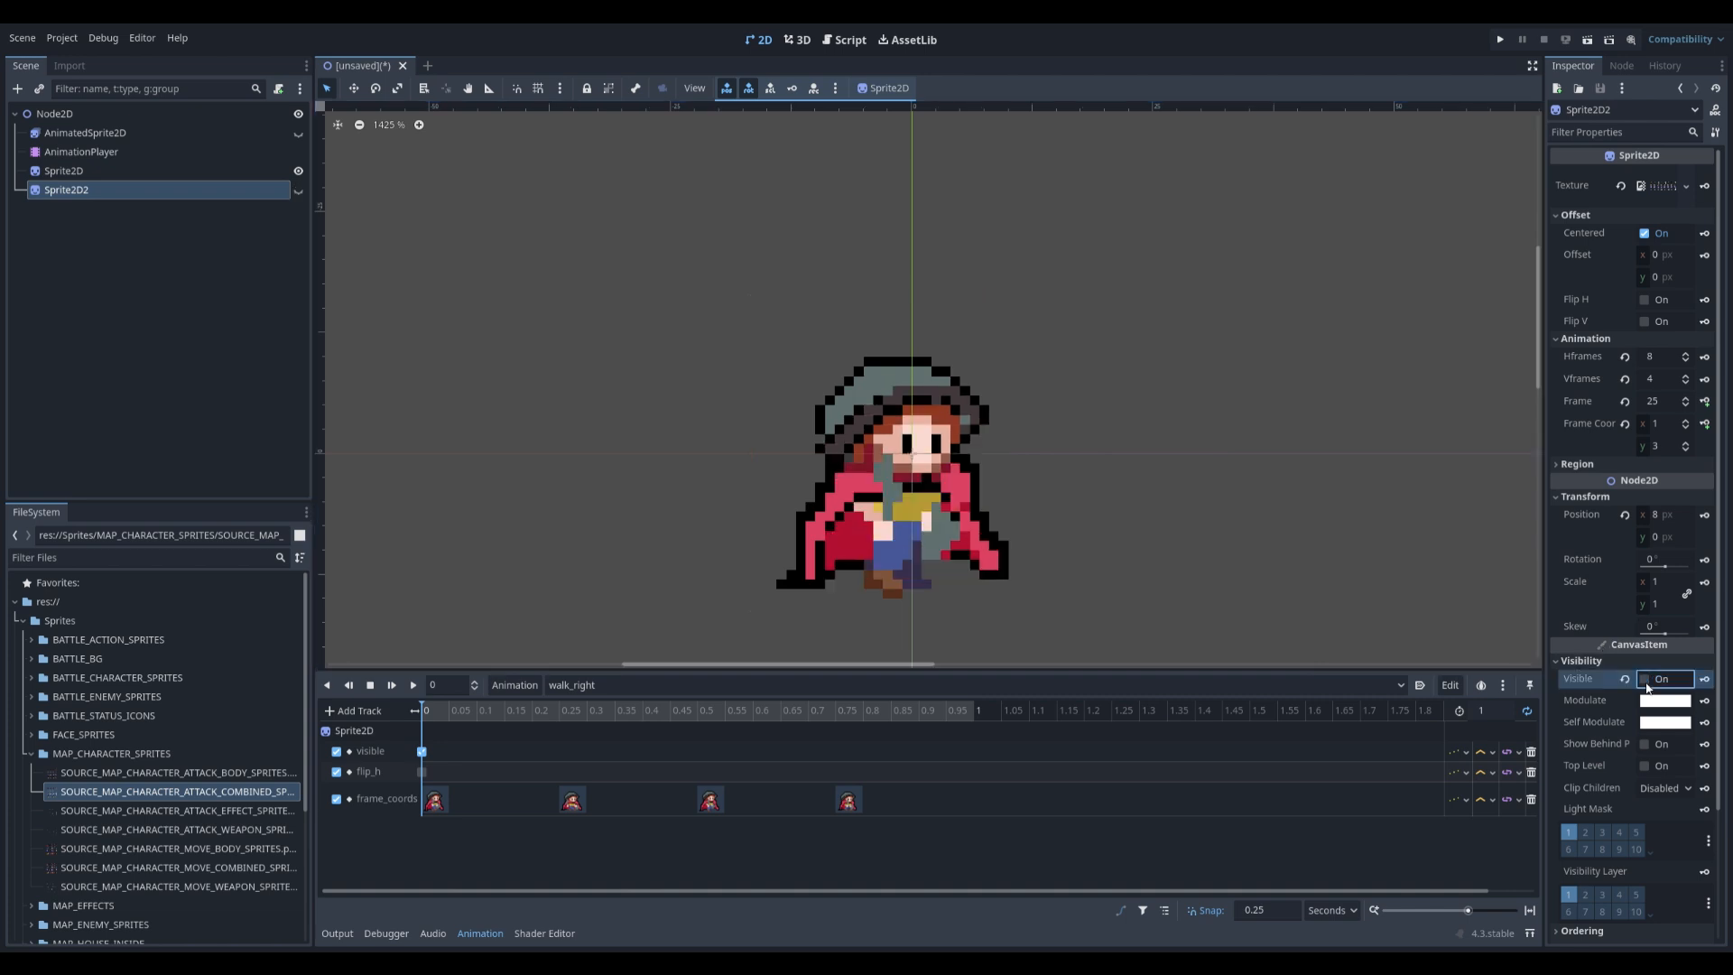
{"action": "left_click", "coordinate": [821, 539]}
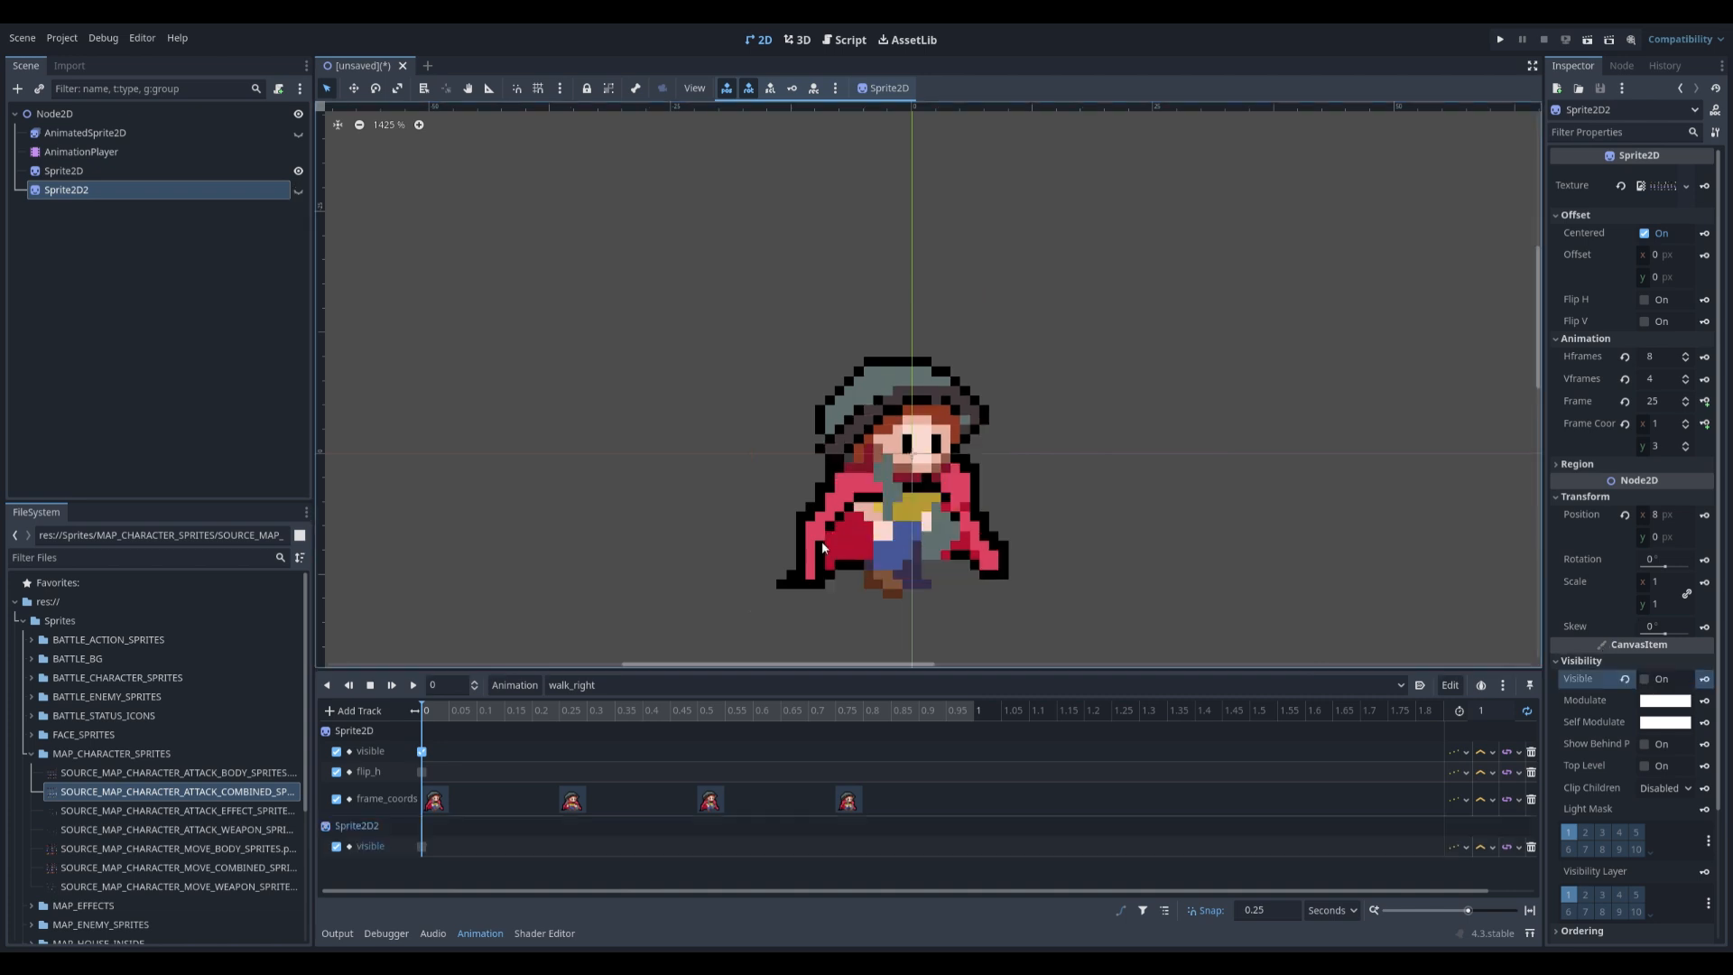
{"action": "left_click", "coordinate": [621, 684]}
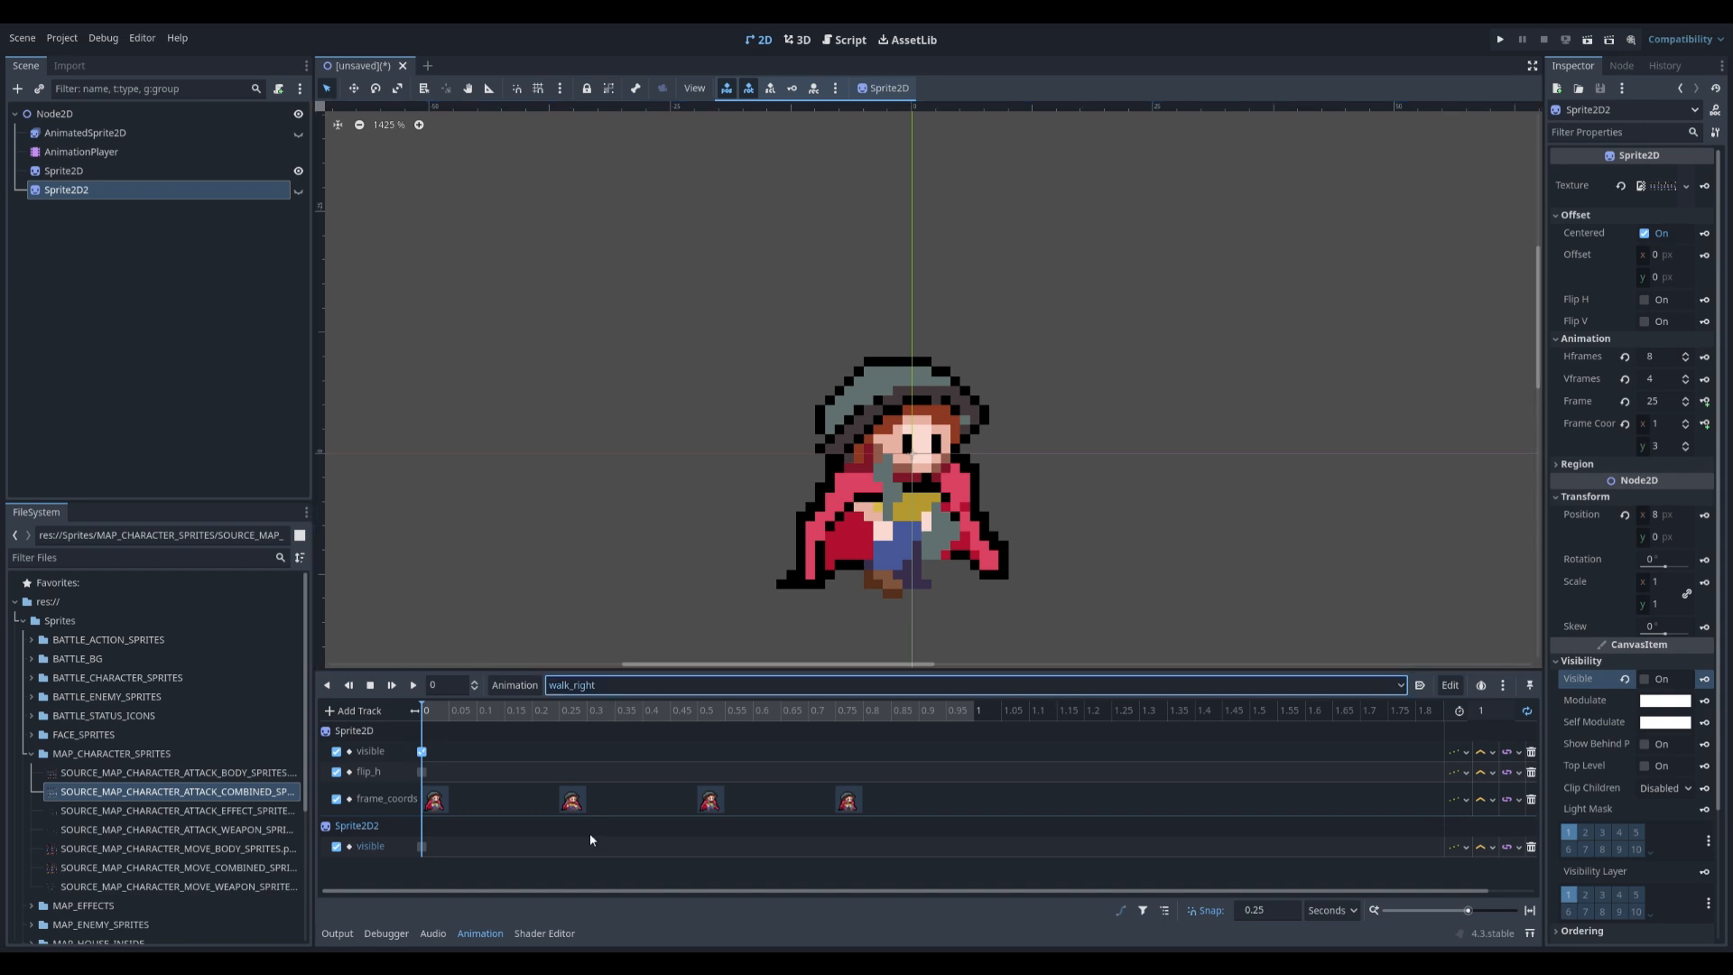
{"action": "left_click", "coordinate": [590, 835]}
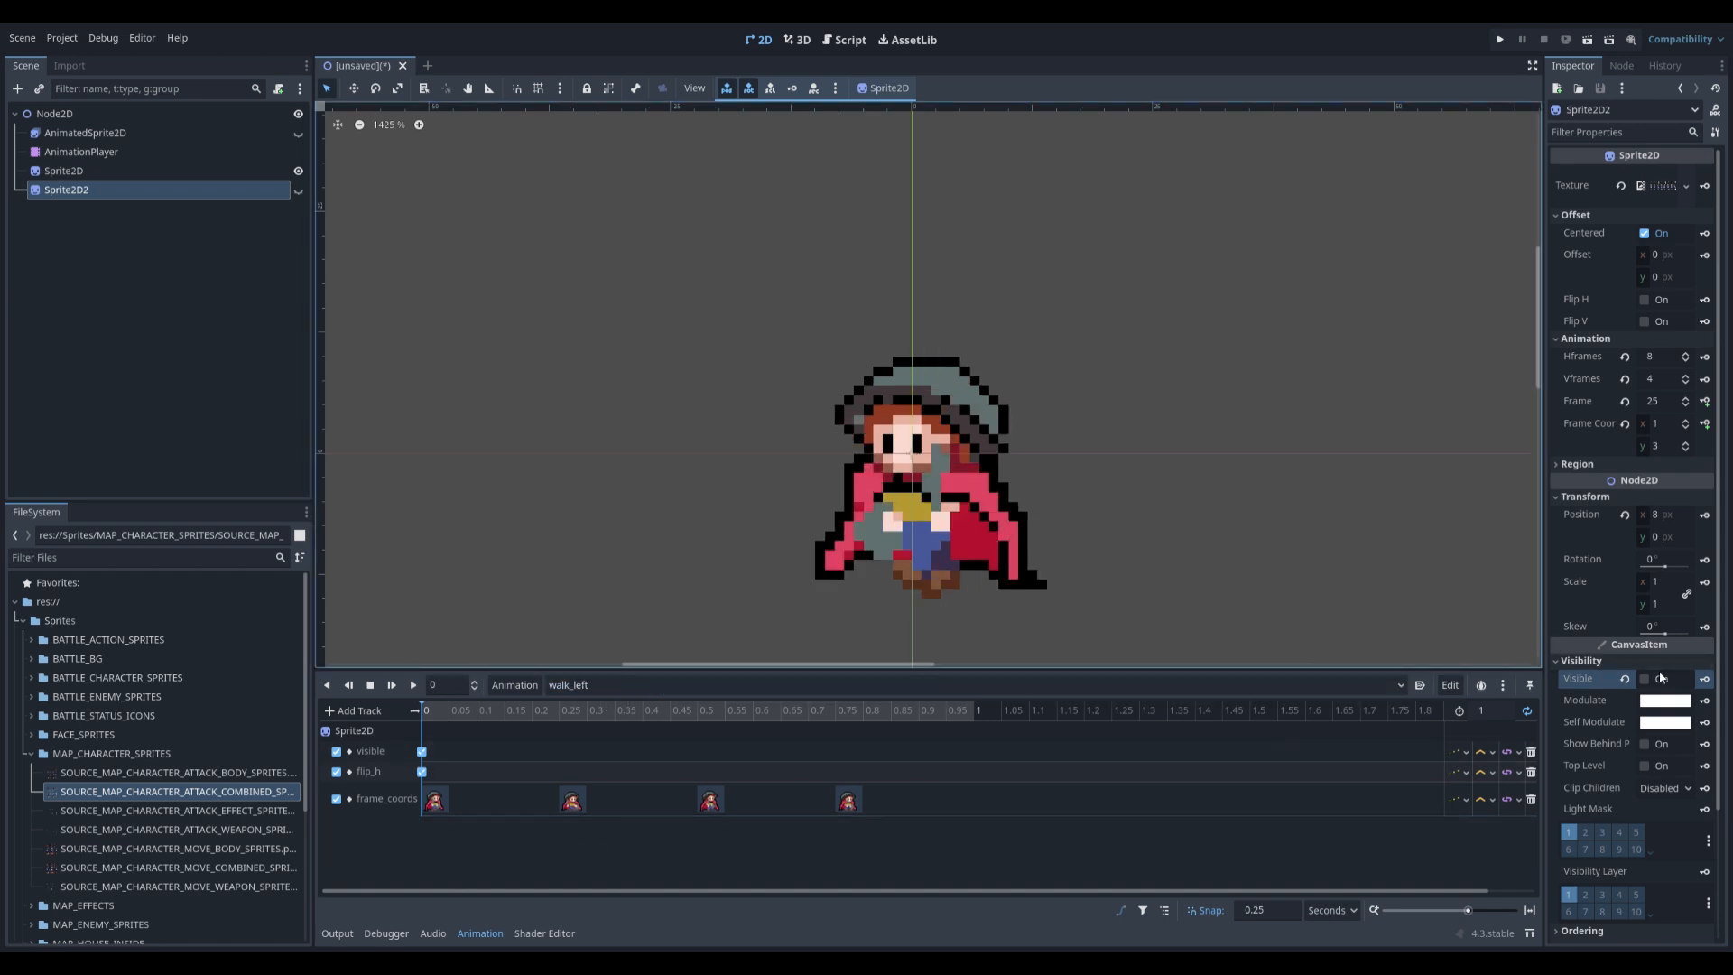
{"action": "left_click", "coordinate": [839, 534]}
- Switch between the run, idle and attack animations to examine which sprite node each one shows
{"action": "left_click", "coordinate": [675, 683]}
{"action": "left_click", "coordinate": [608, 796]}
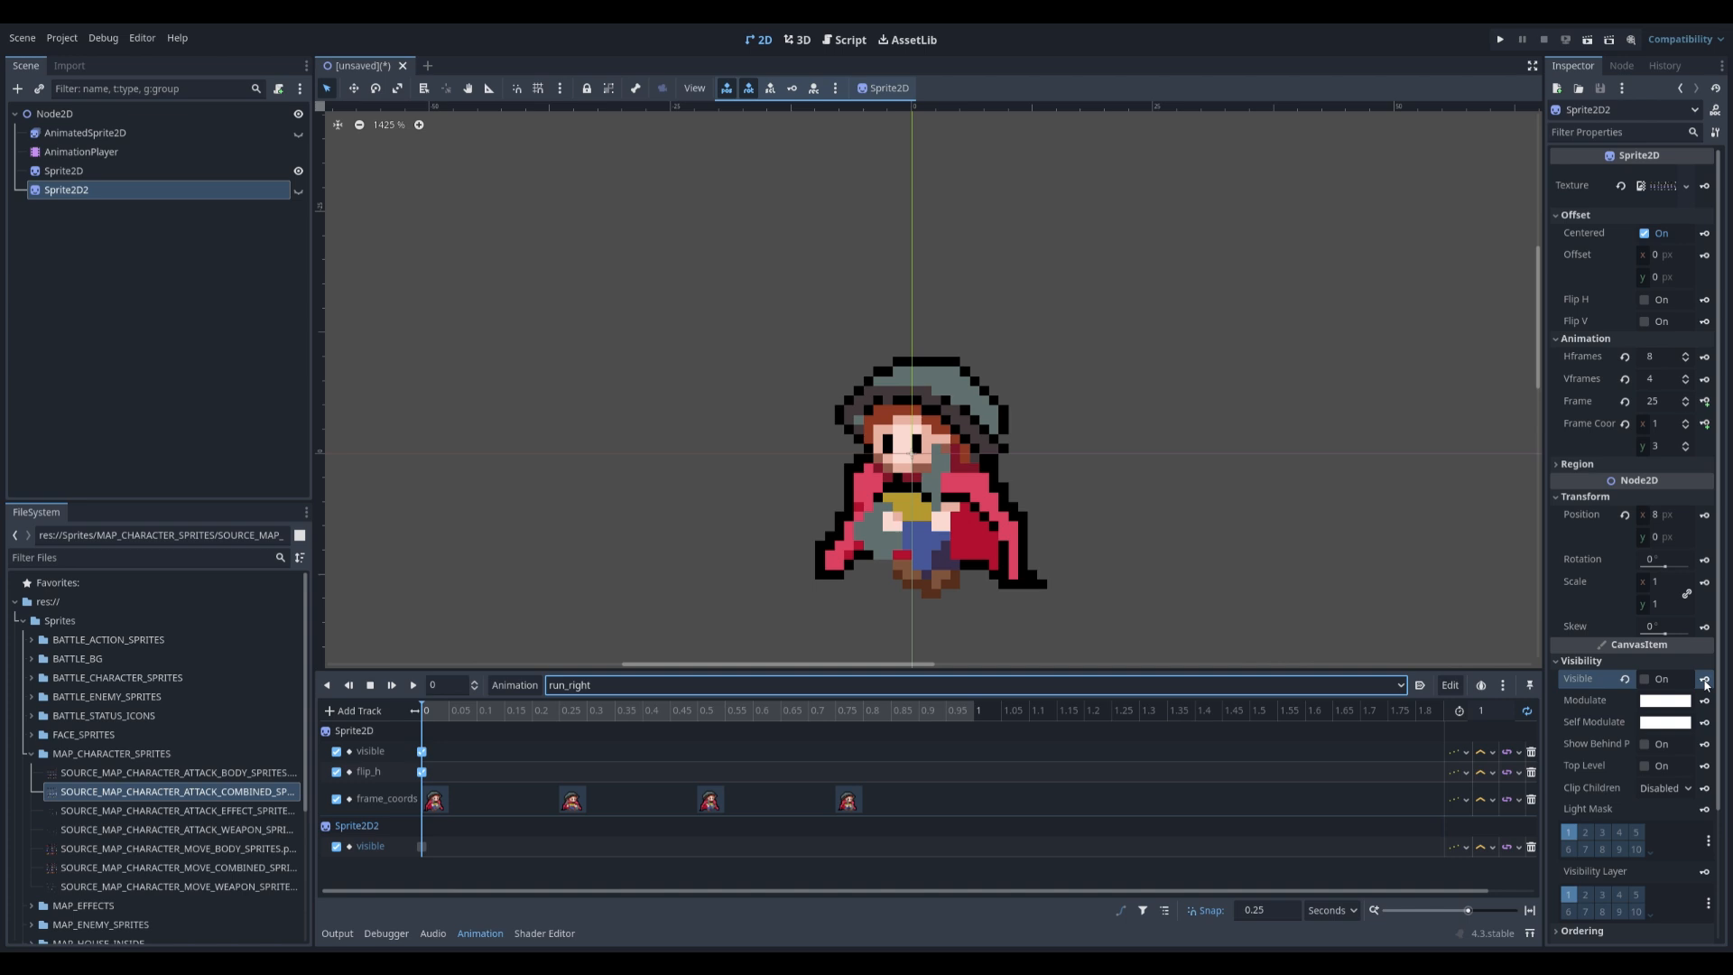
{"action": "left_click", "coordinate": [684, 691]}
{"action": "left_click", "coordinate": [600, 802]}
{"action": "left_click", "coordinate": [597, 839]}
{"action": "left_click", "coordinate": [592, 816]}
{"action": "left_click", "coordinate": [605, 821]}
{"action": "left_click", "coordinate": [604, 777]}
{"action": "left_click", "coordinate": [603, 744]}
{"action": "left_click", "coordinate": [599, 758]}
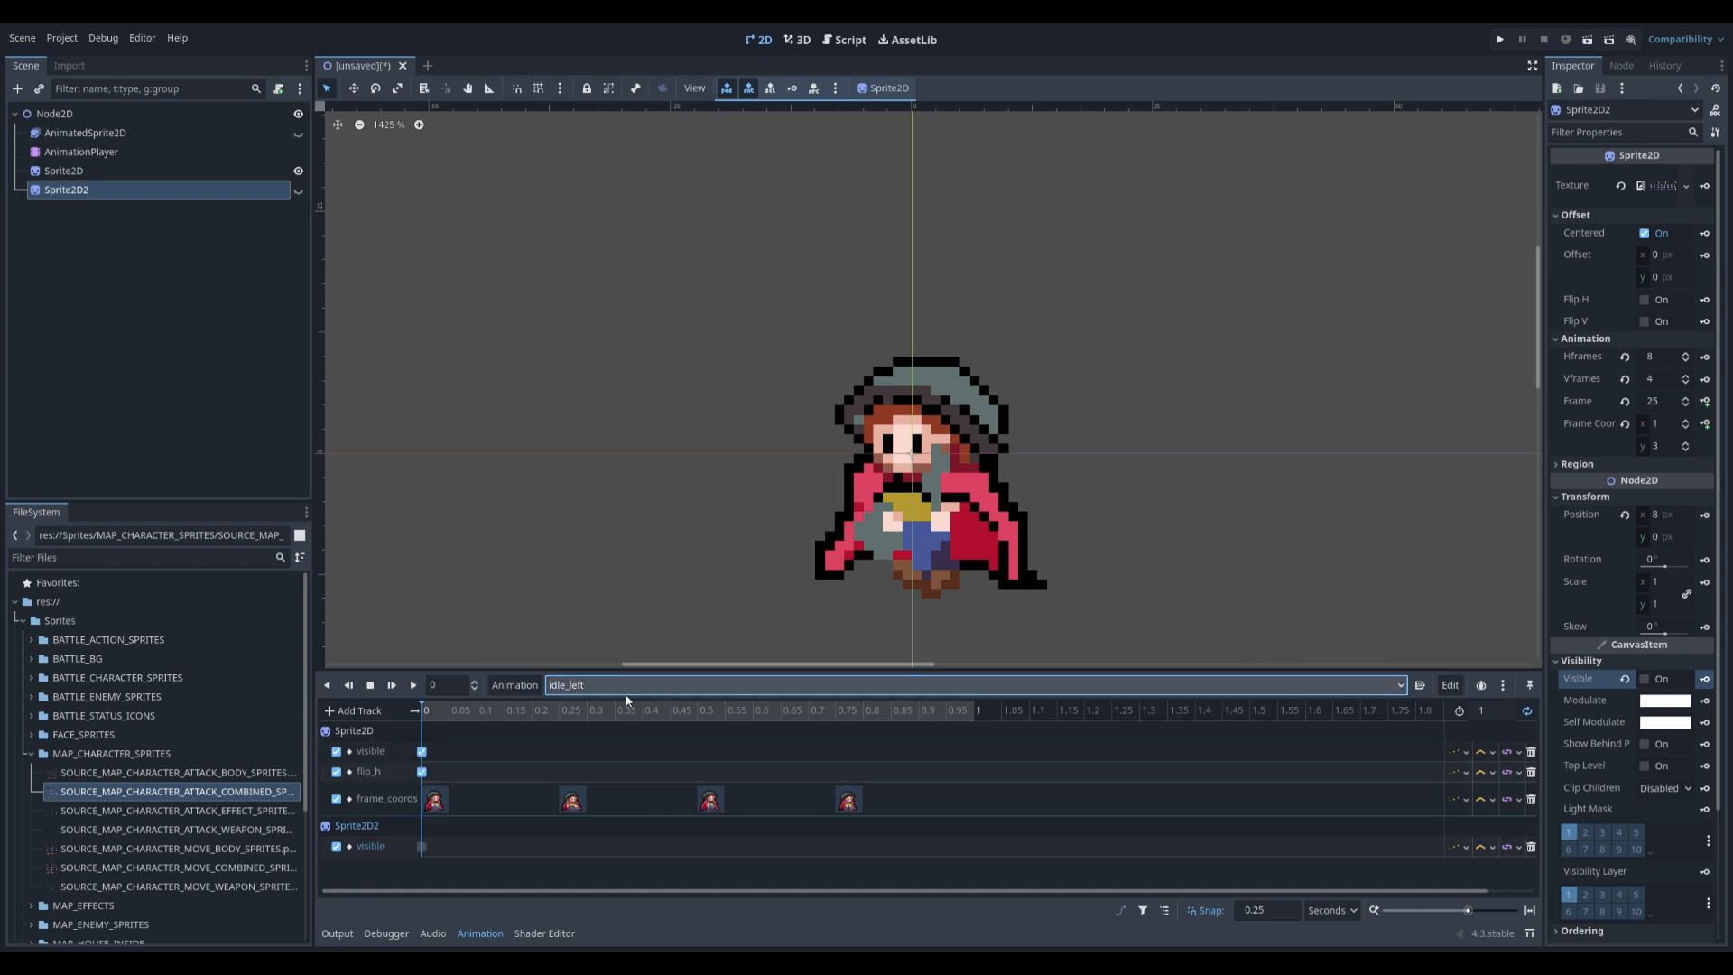
{"action": "left_click", "coordinate": [579, 750]}
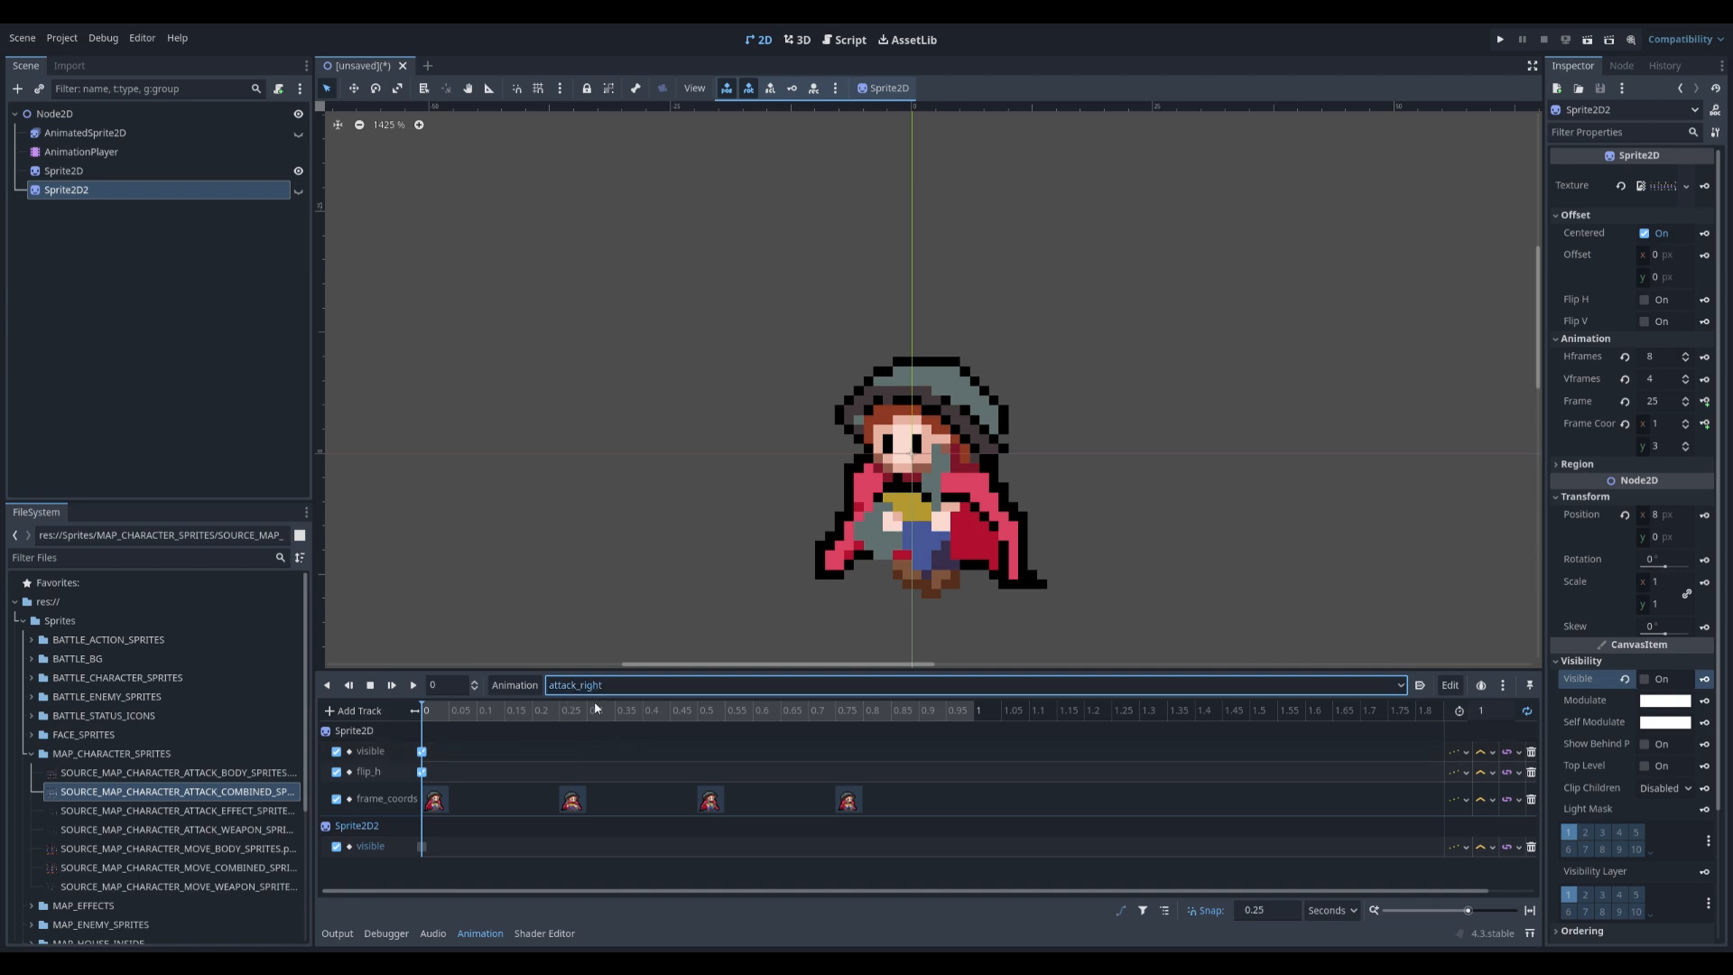
- Play walk_right and walk_left to check that only the walking sprite shows after an attack
{"action": "left_click", "coordinate": [615, 847]}
{"action": "left_click", "coordinate": [413, 684]}
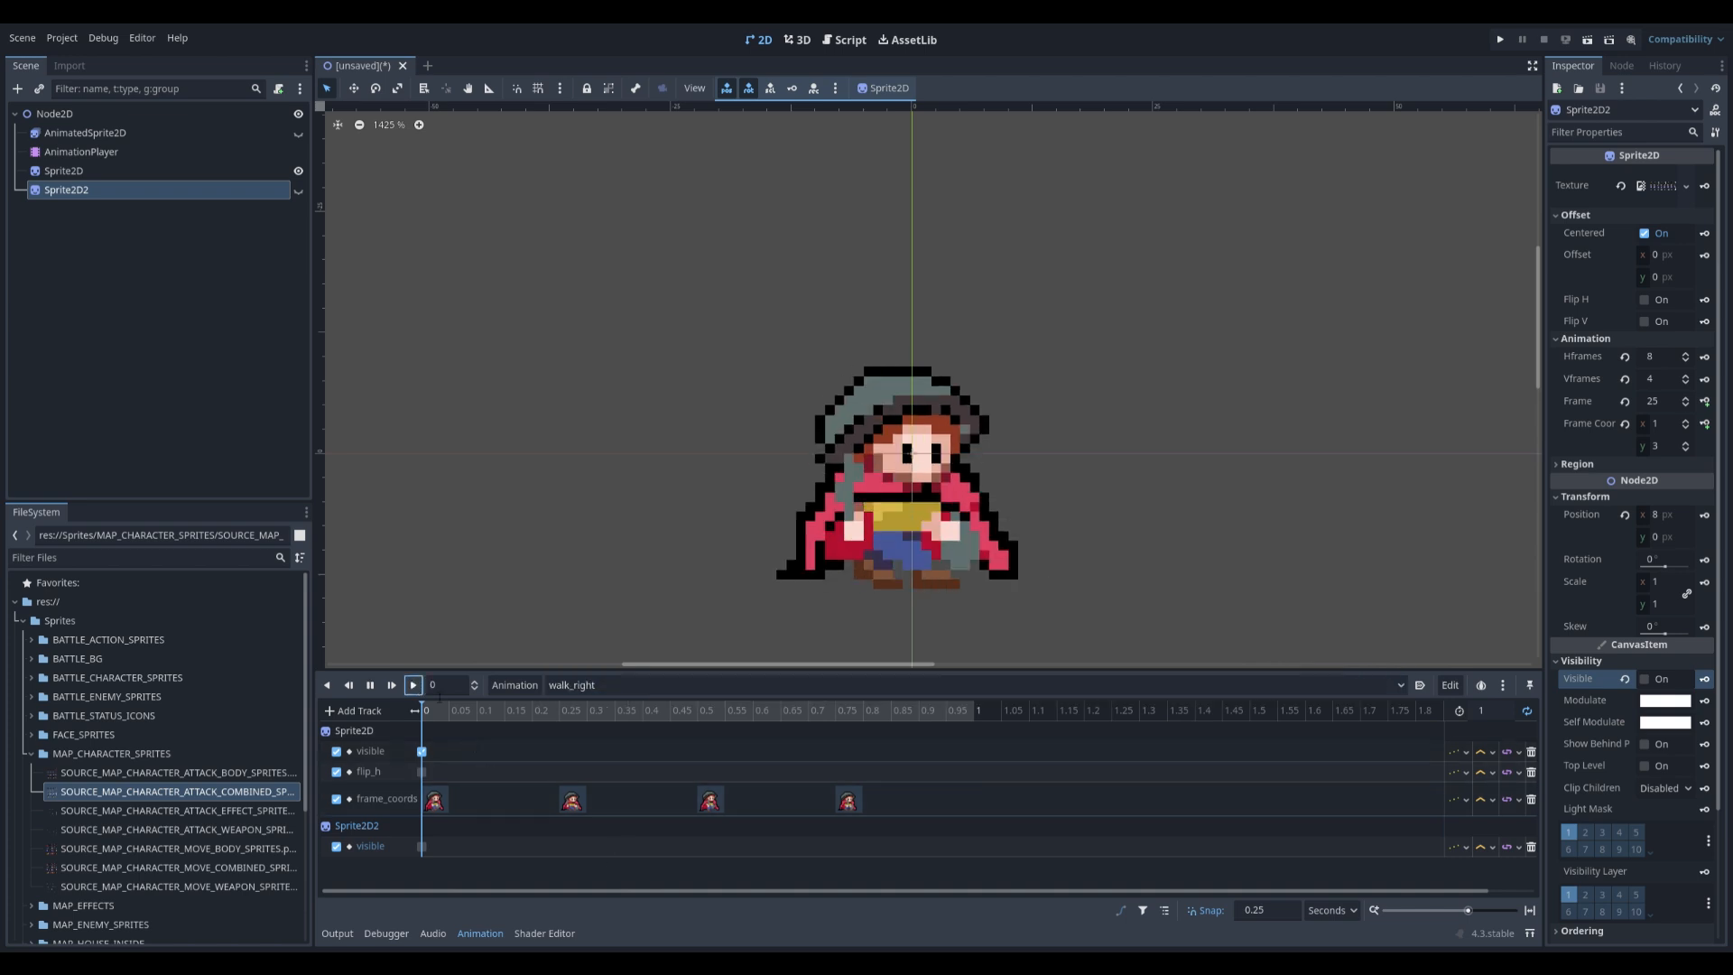
{"action": "left_click", "coordinate": [582, 688]}
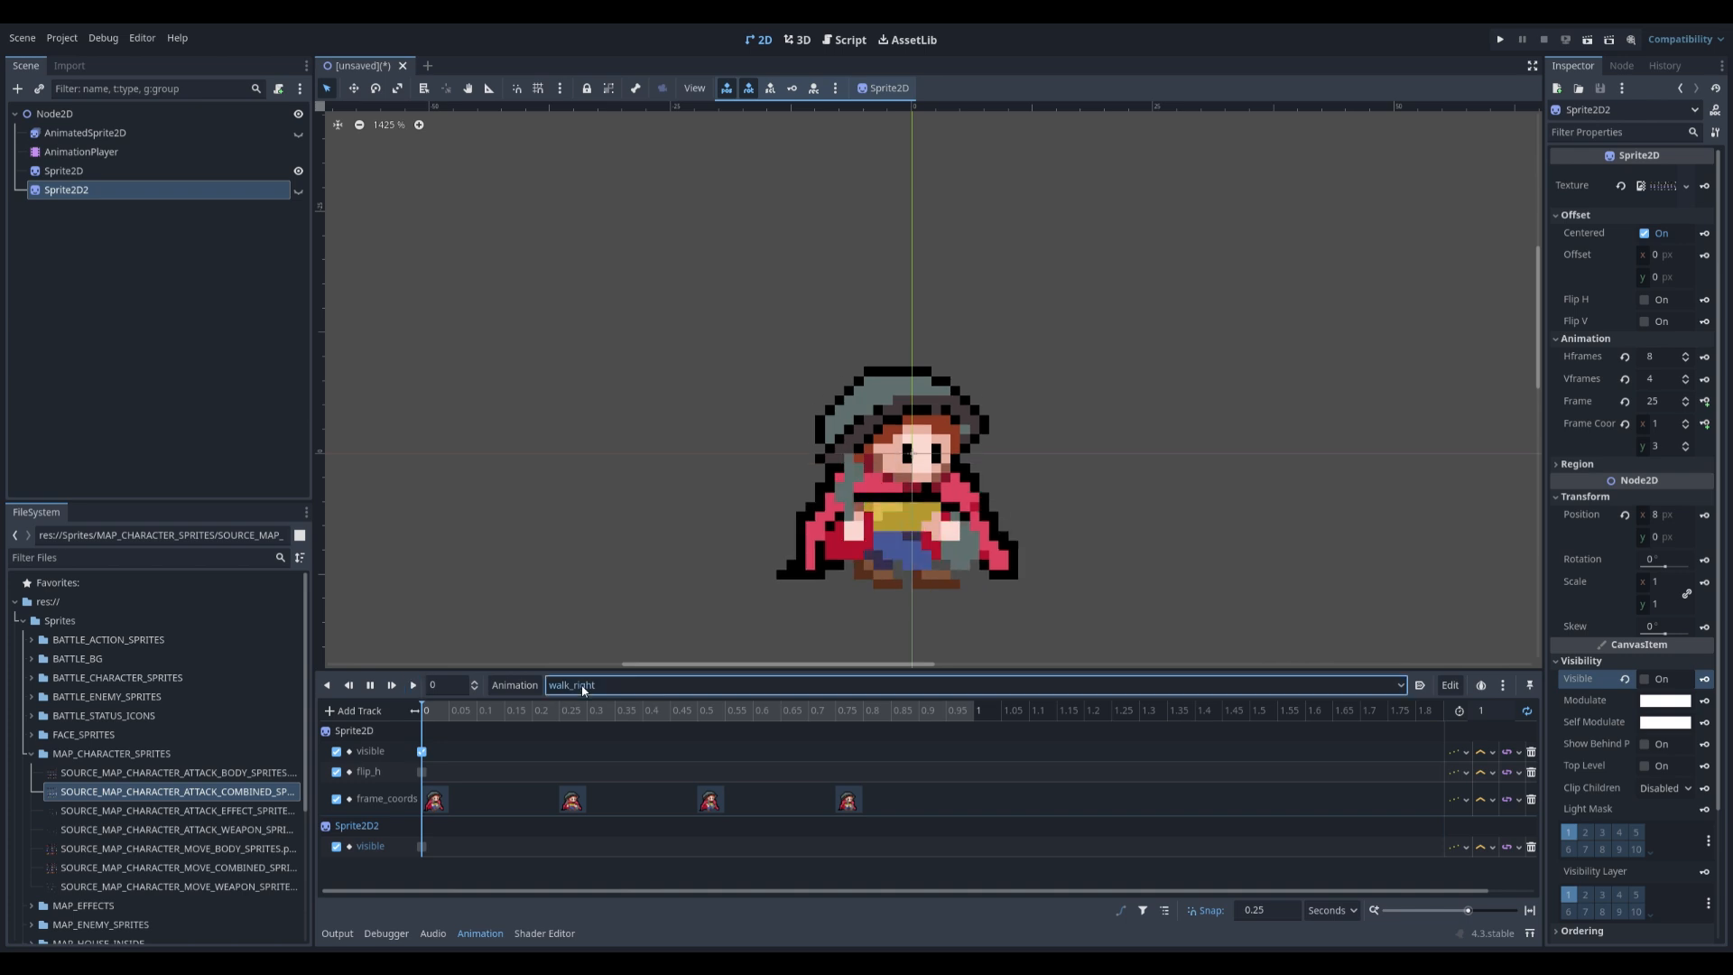
{"action": "left_click", "coordinate": [507, 753]}
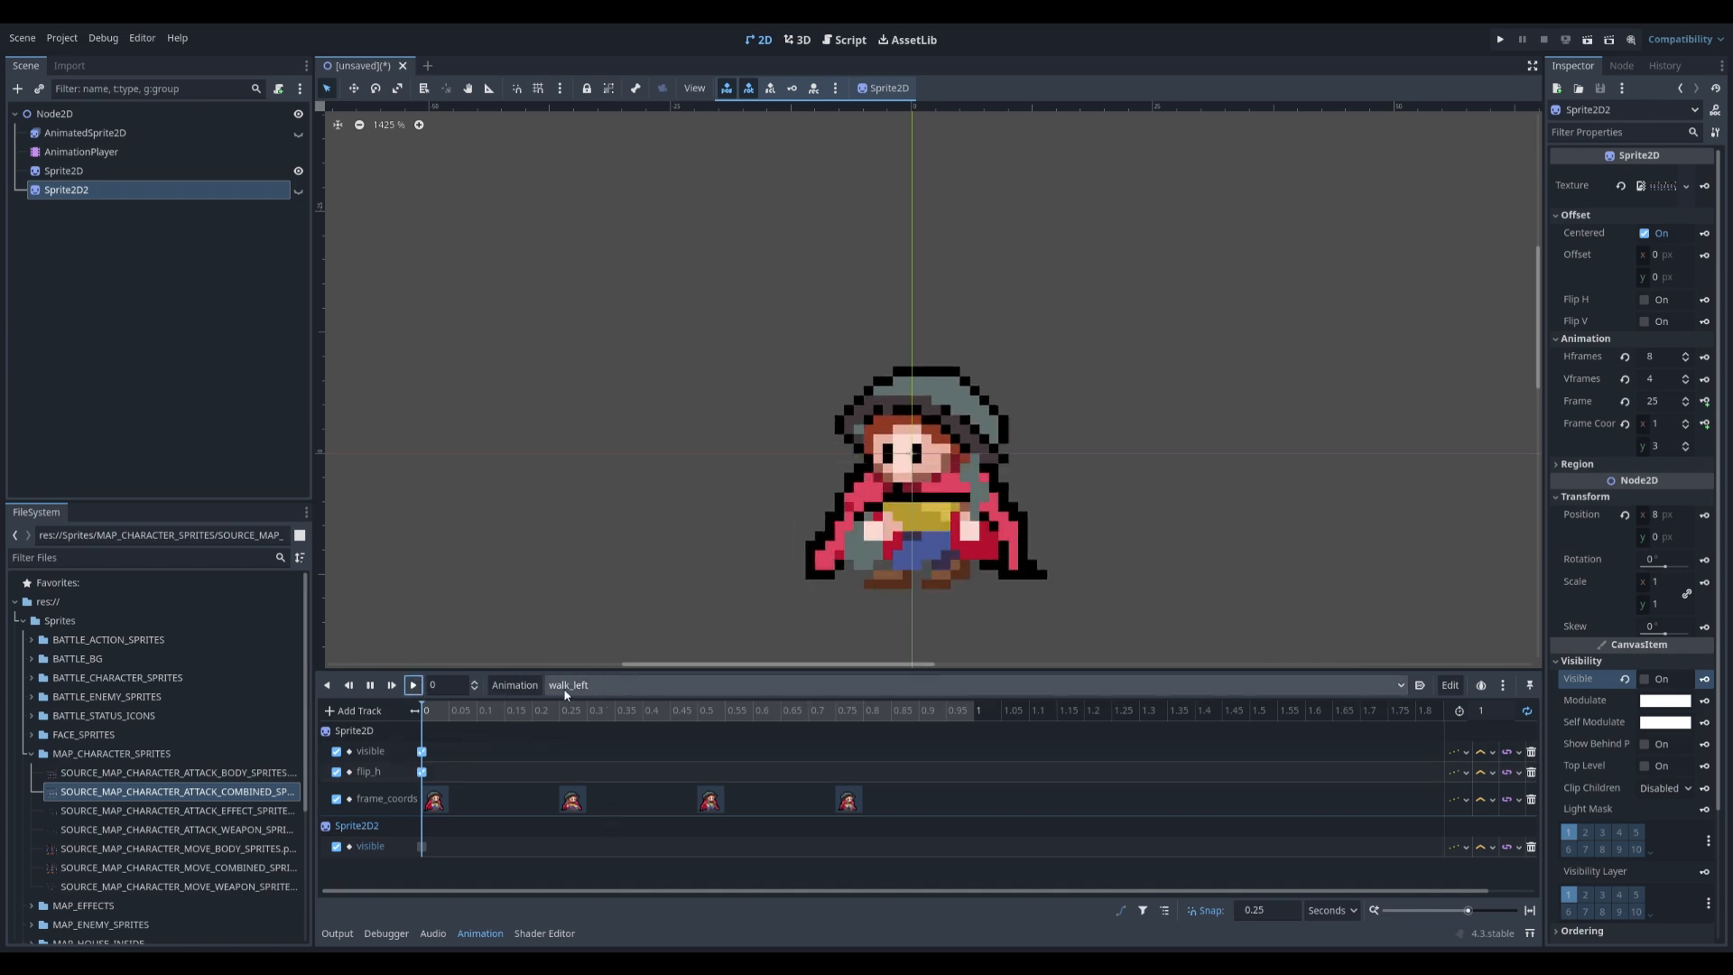
- Key Sprite2D2's Visible off at time 0 in the run_right and run_left animations, and play them
{"action": "left_click", "coordinate": [602, 685]}
{"action": "left_click", "coordinate": [577, 832]}
{"action": "left_click", "coordinate": [414, 686]}
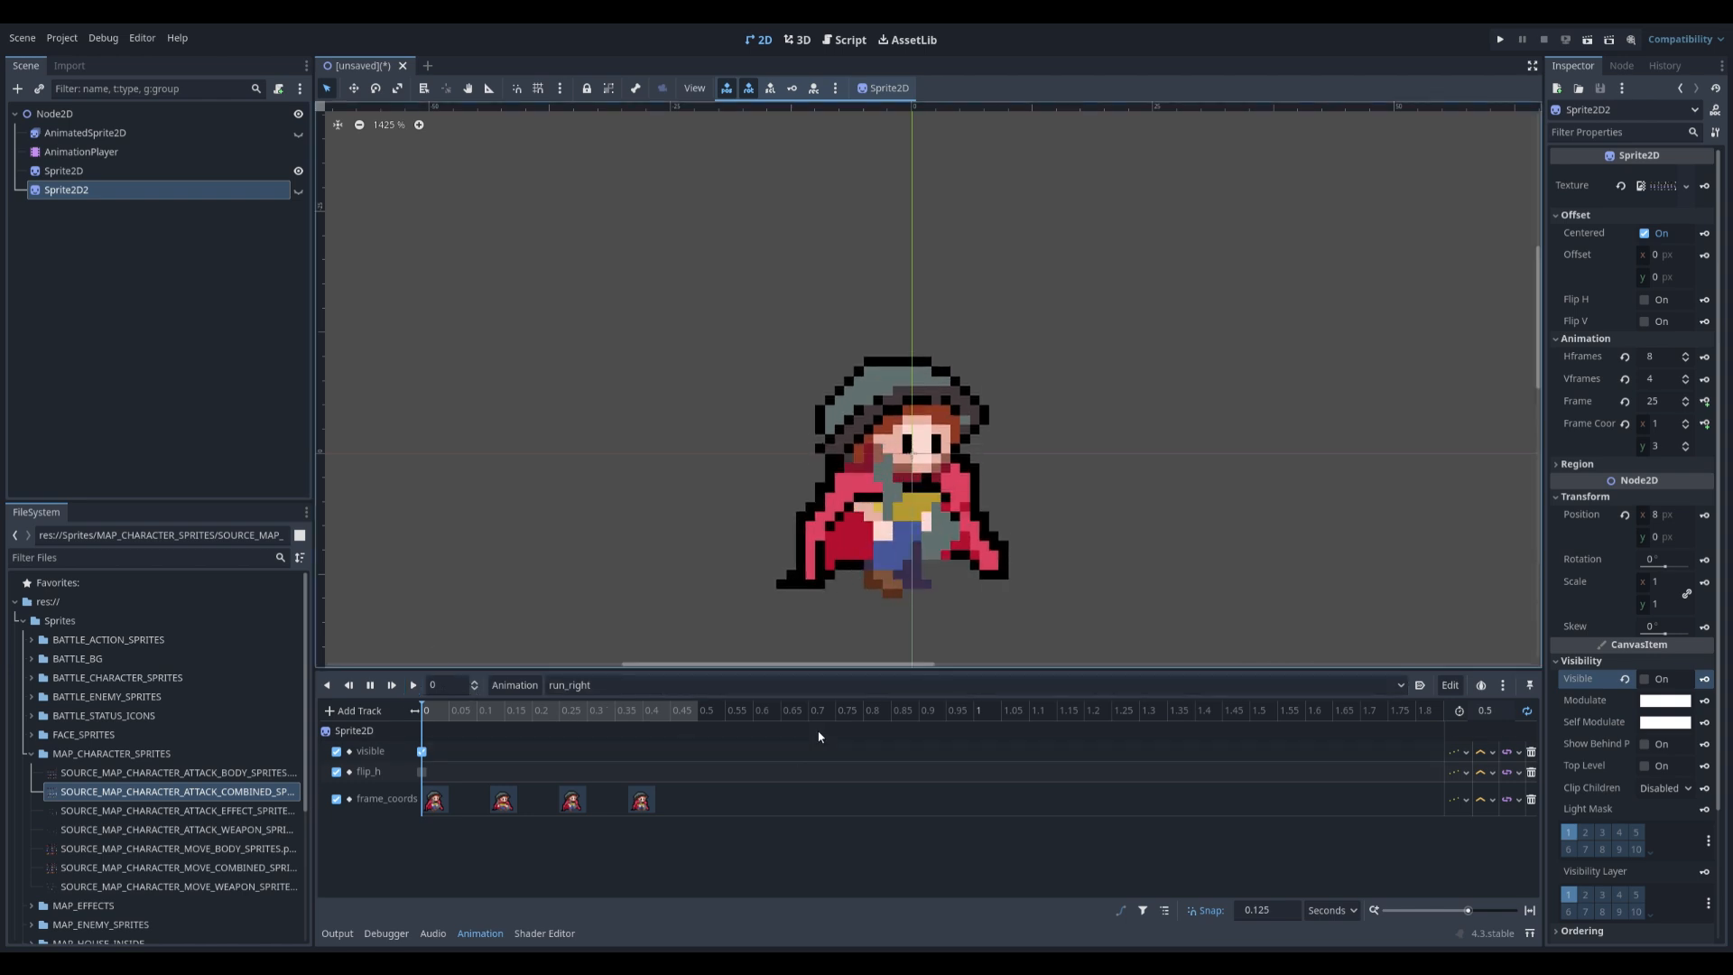
{"action": "left_click", "coordinate": [1704, 678]}
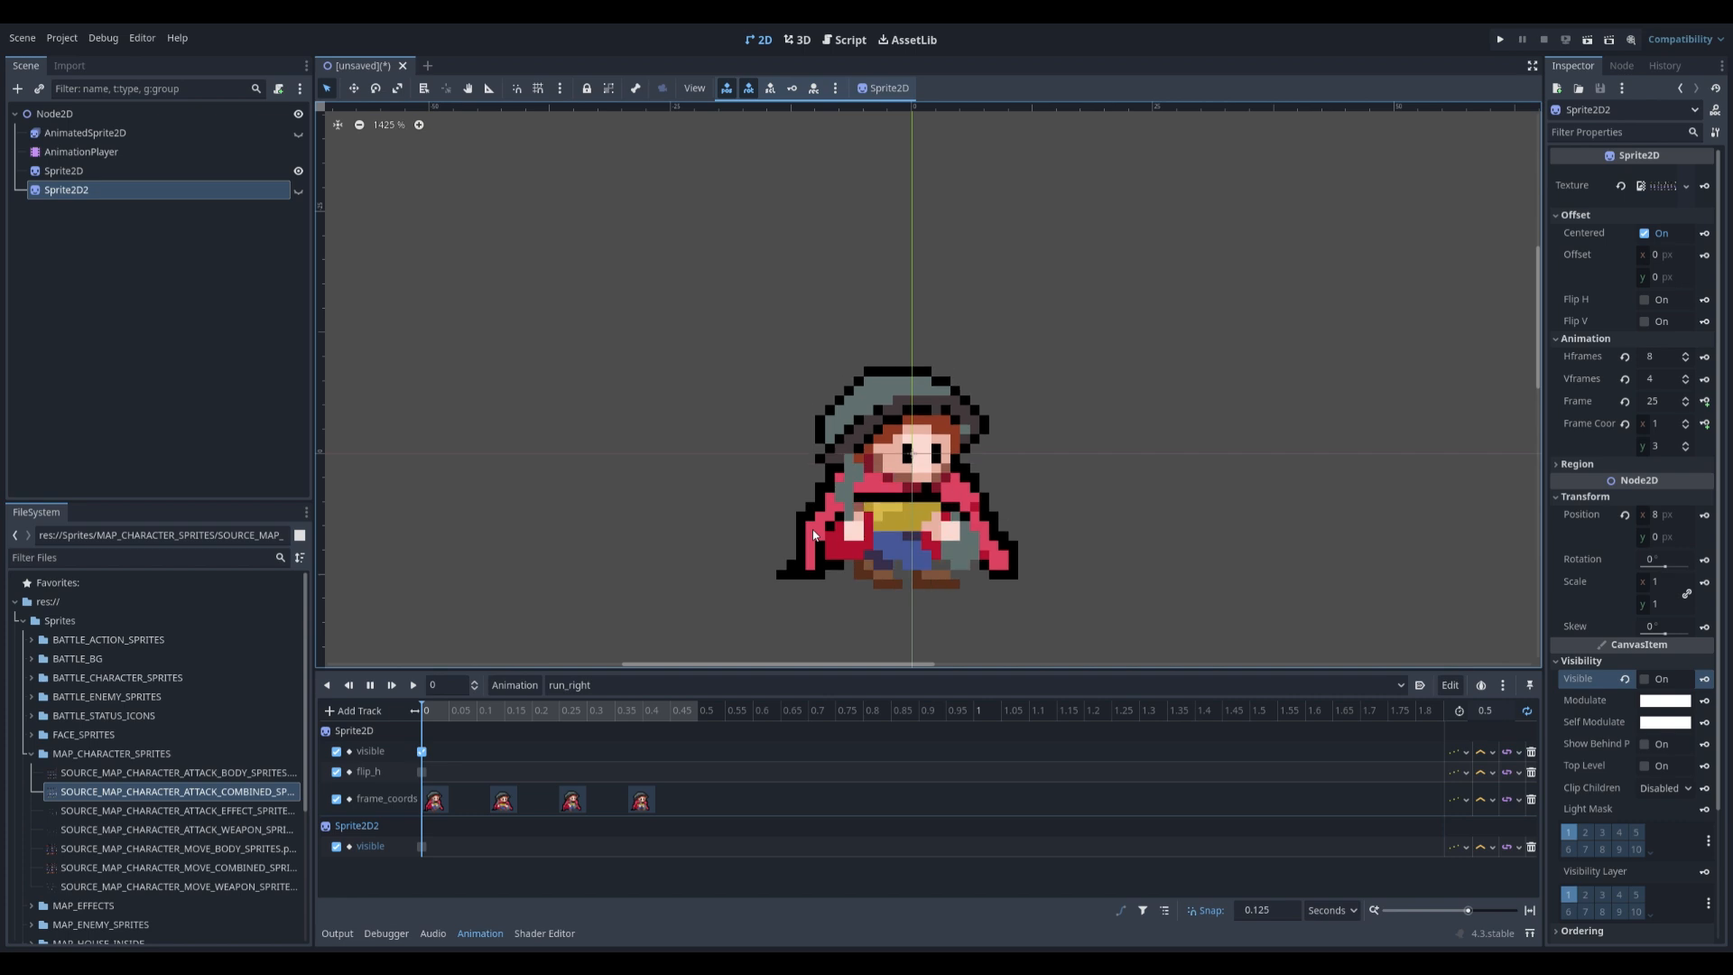
{"action": "left_click", "coordinate": [585, 686]}
{"action": "left_click", "coordinate": [599, 799]}
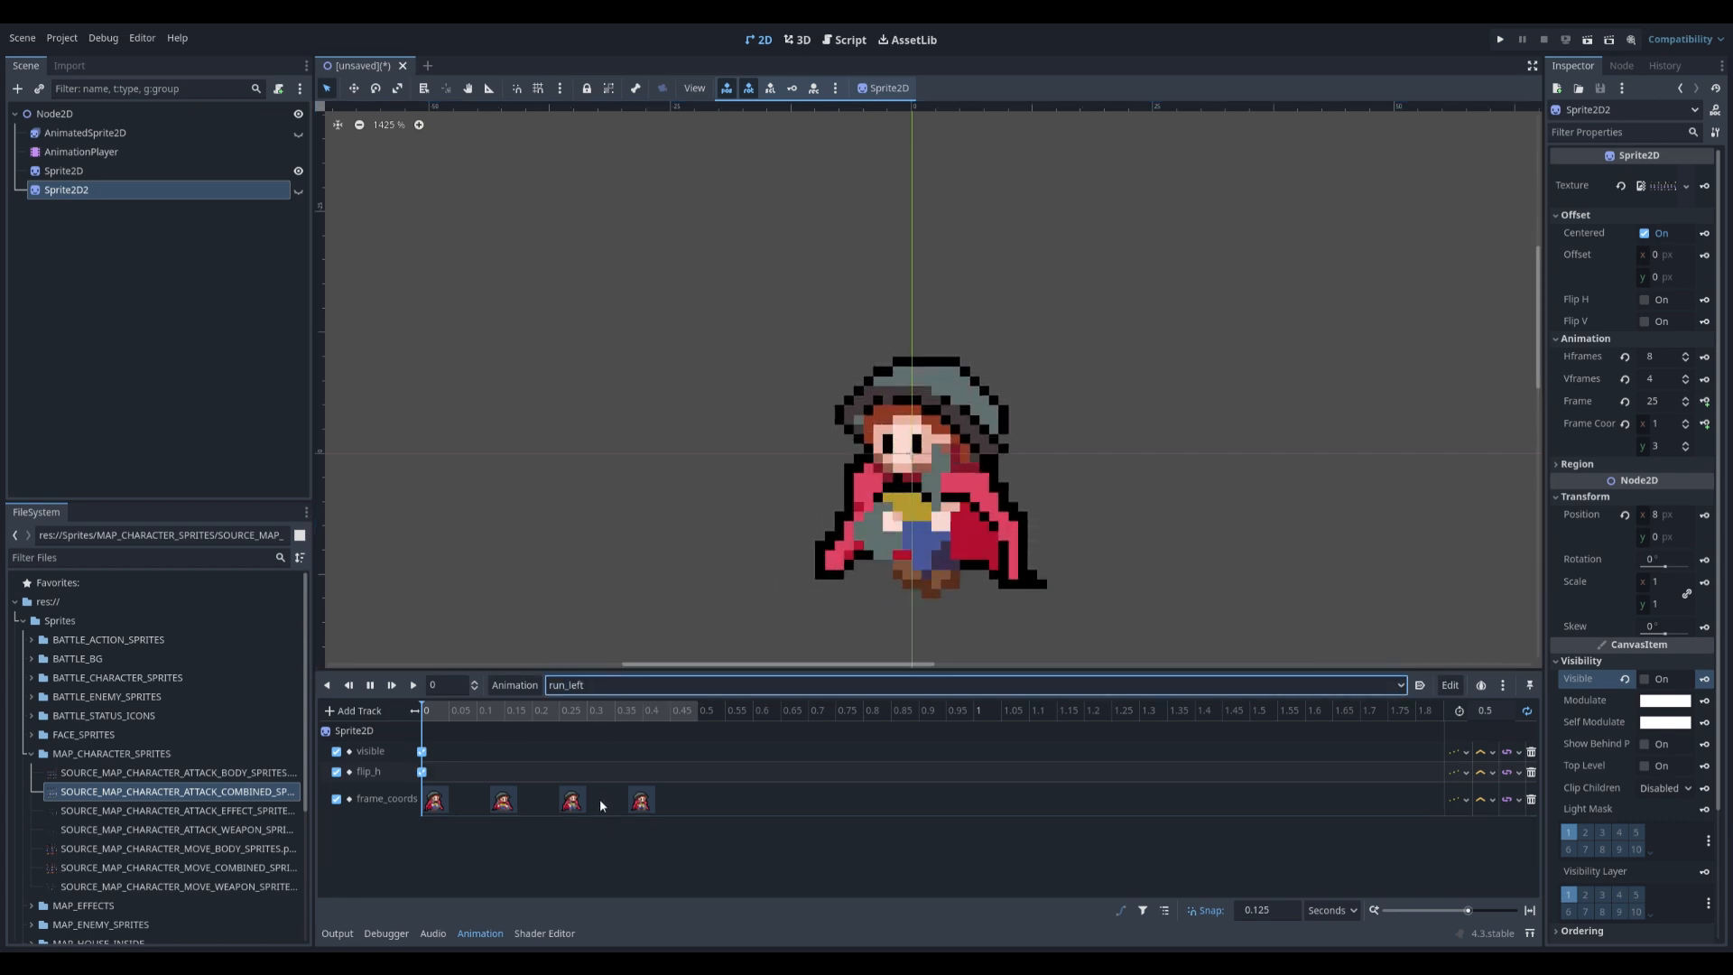
{"action": "left_click", "coordinate": [414, 685]}
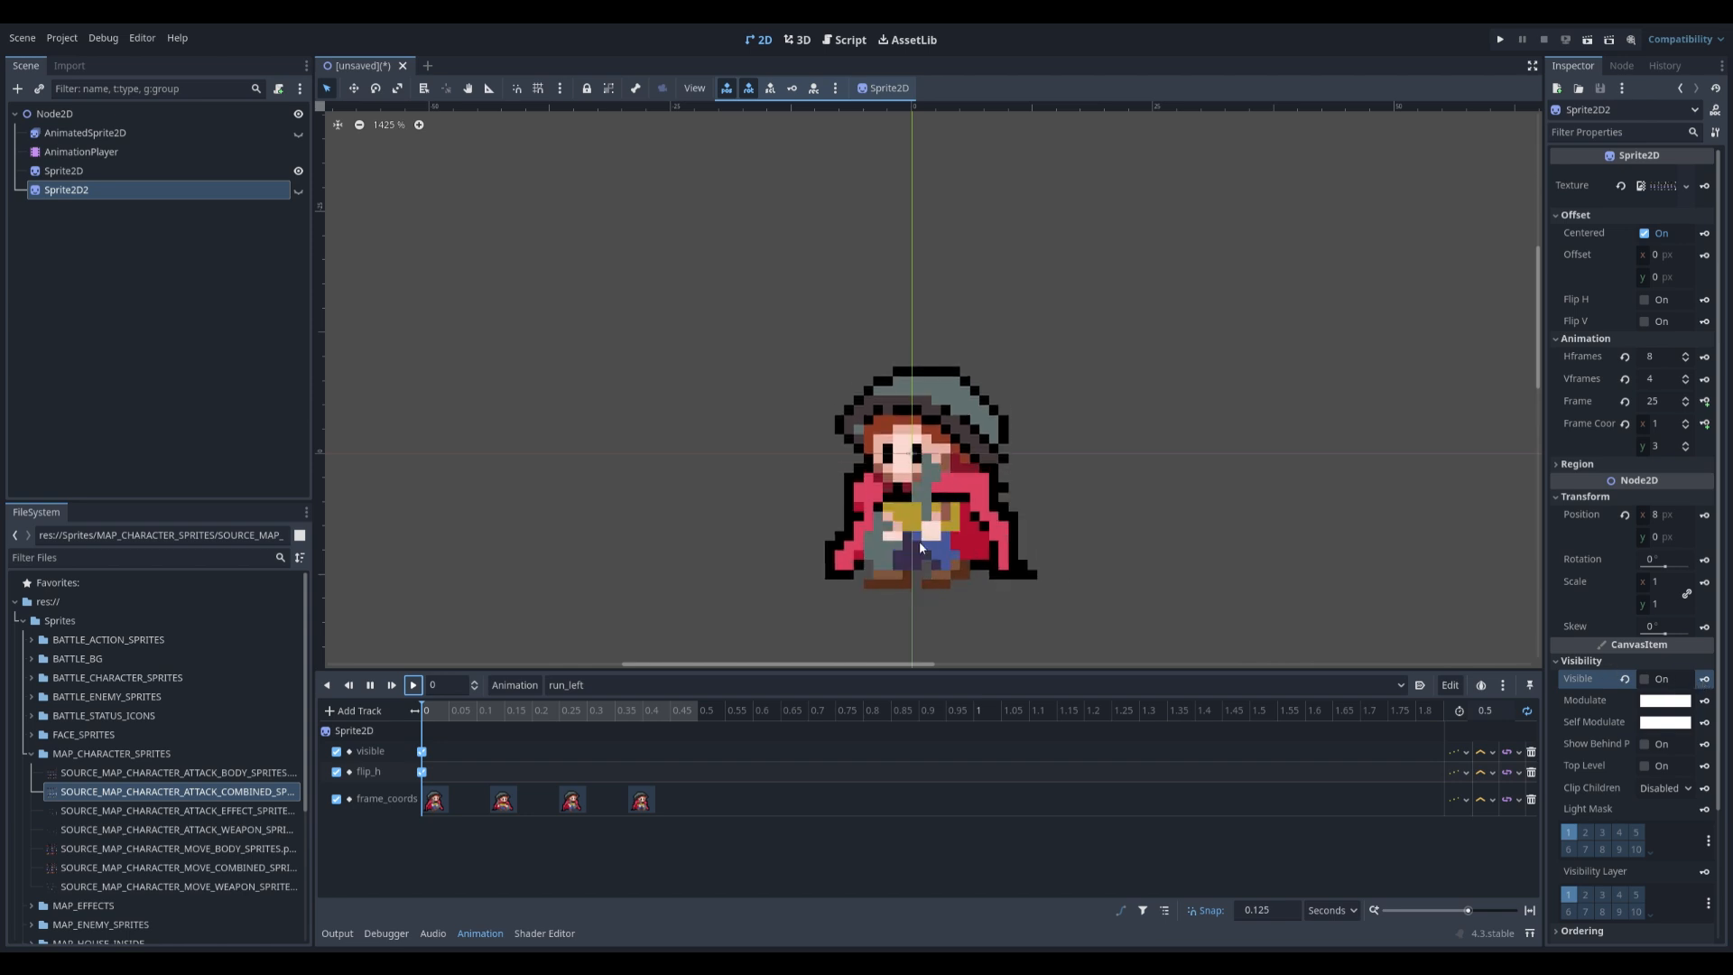
{"action": "left_click", "coordinate": [827, 542]}
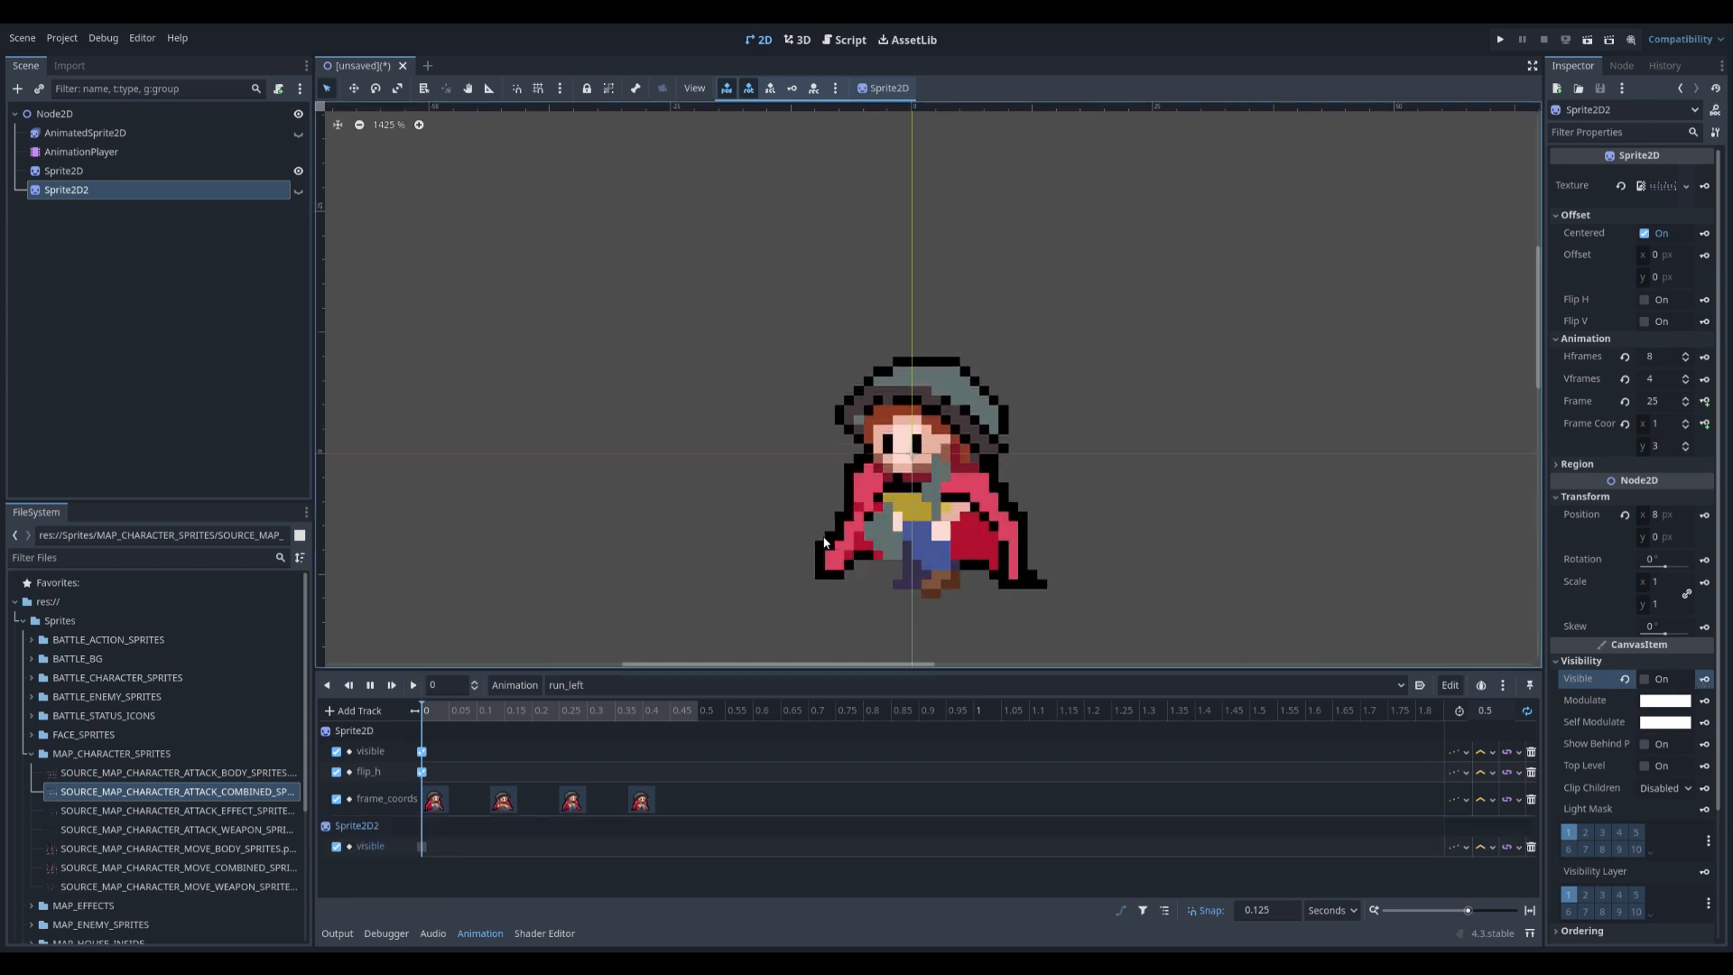
- Key Sprite2D2's Visible off at time 0 in the idle_right and idle_left animations, and play them
{"action": "left_click", "coordinate": [576, 685]}
{"action": "left_click", "coordinate": [589, 784]}
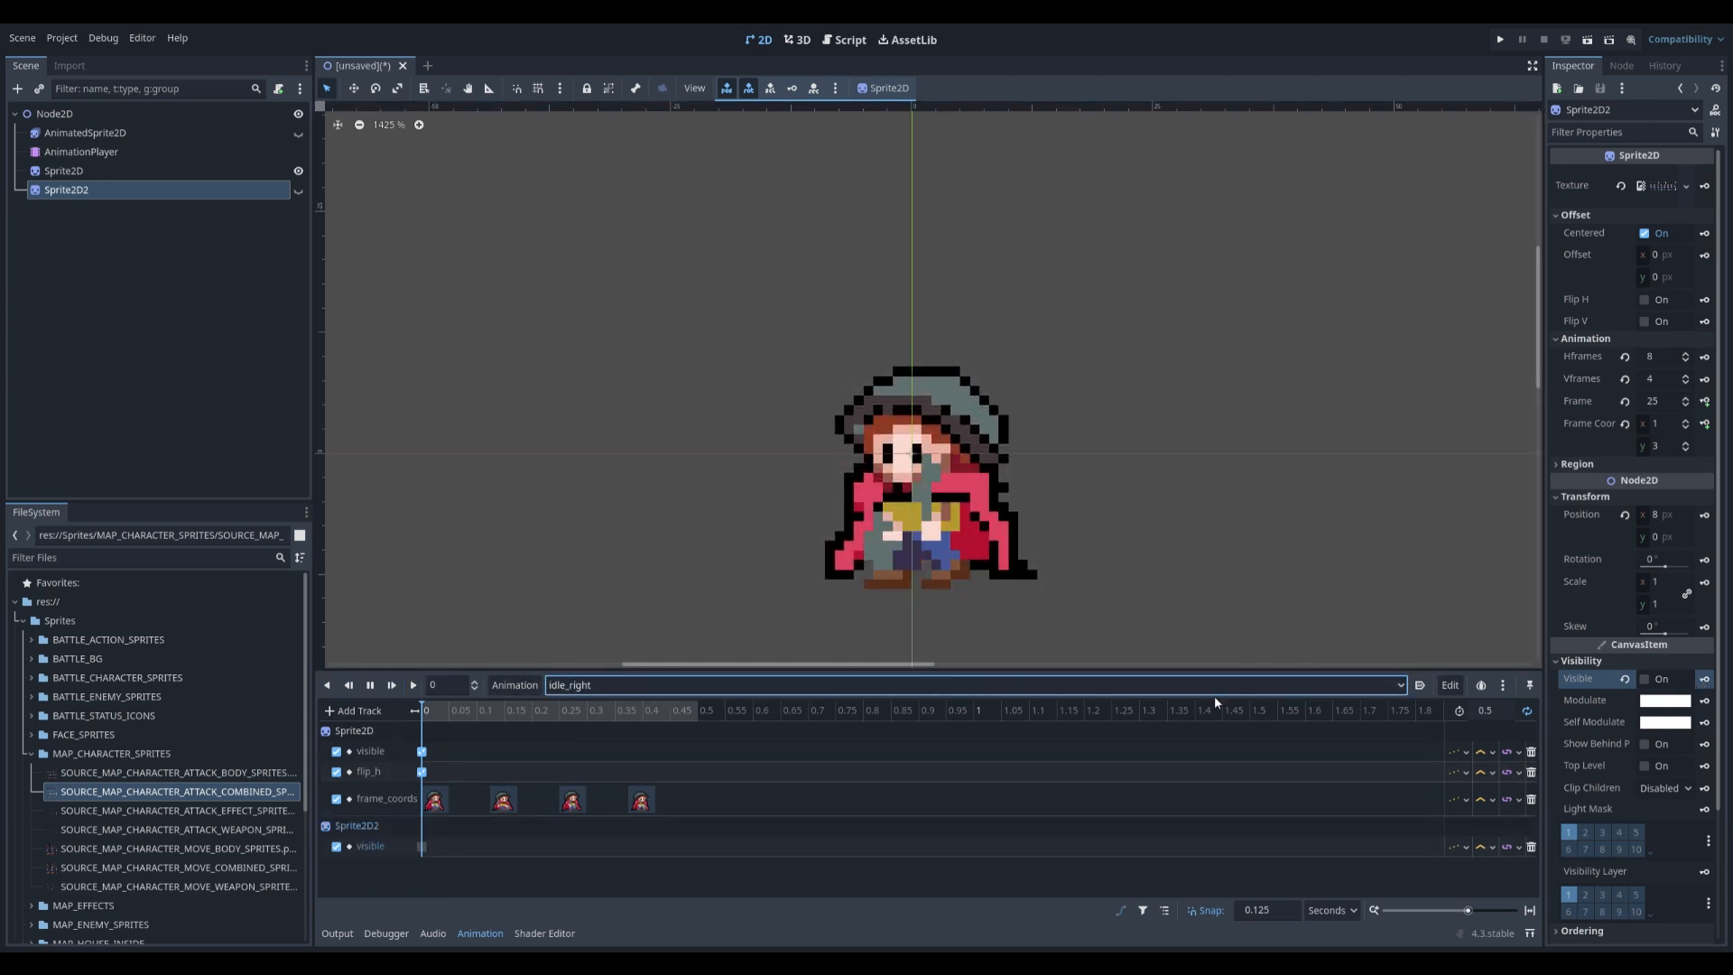
{"action": "left_click", "coordinate": [414, 684]}
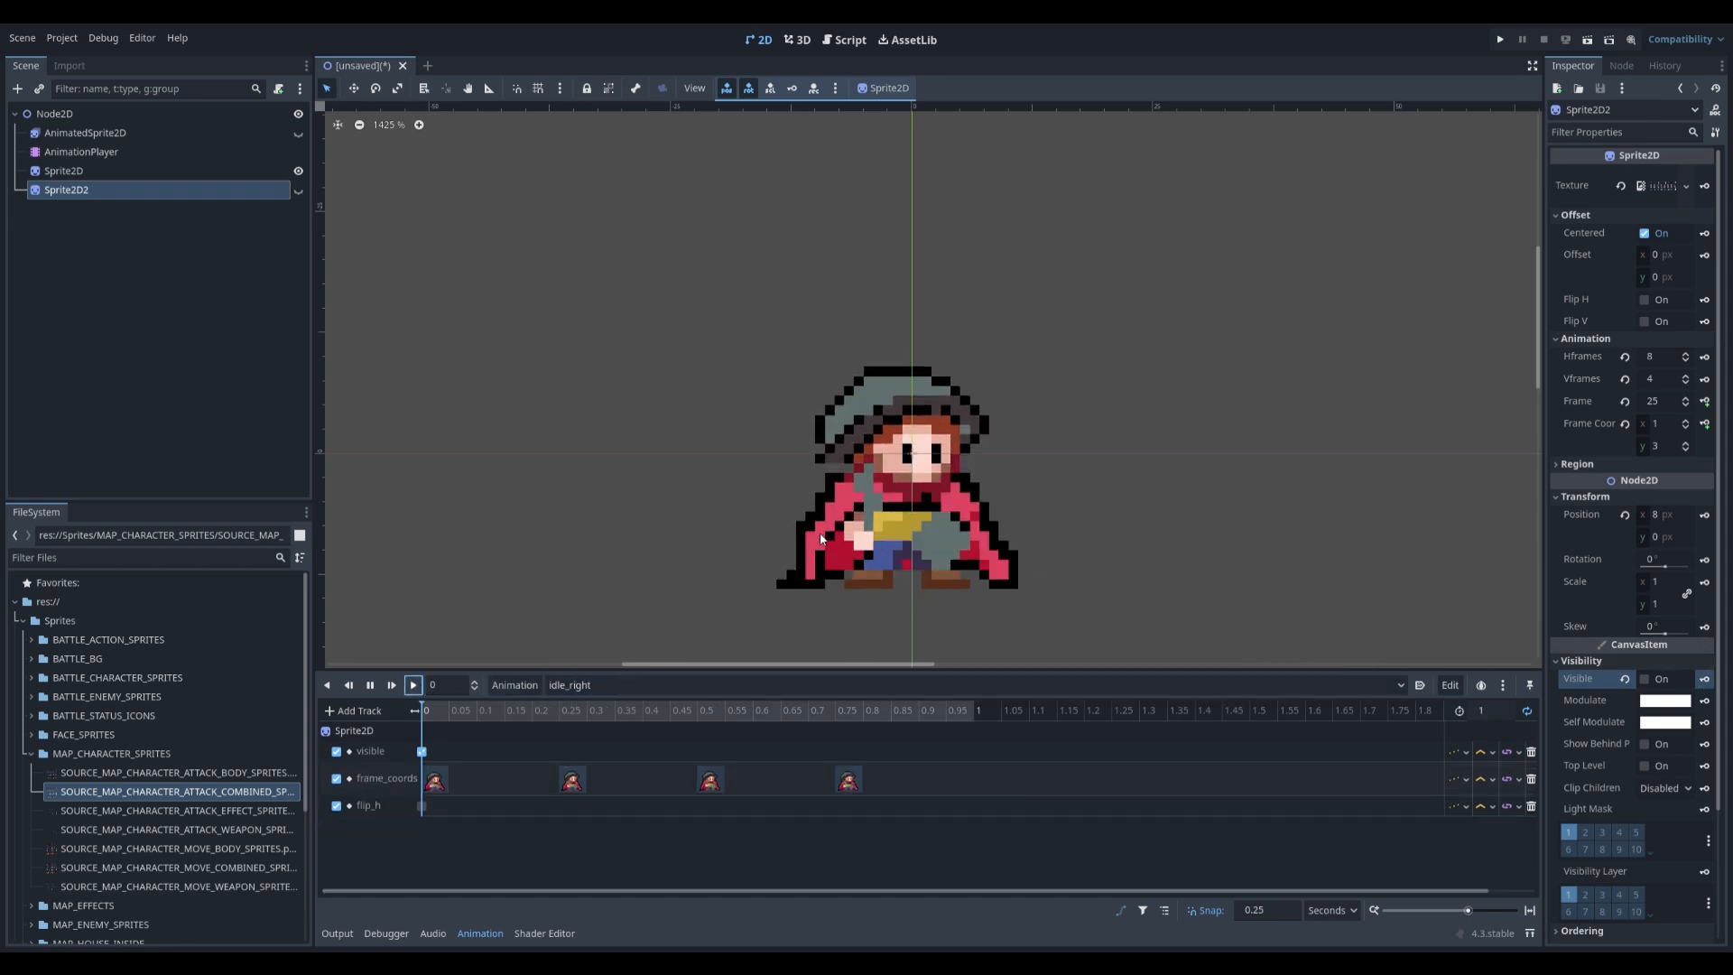
{"action": "left_click", "coordinate": [1703, 678]}
{"action": "left_click", "coordinate": [609, 683]}
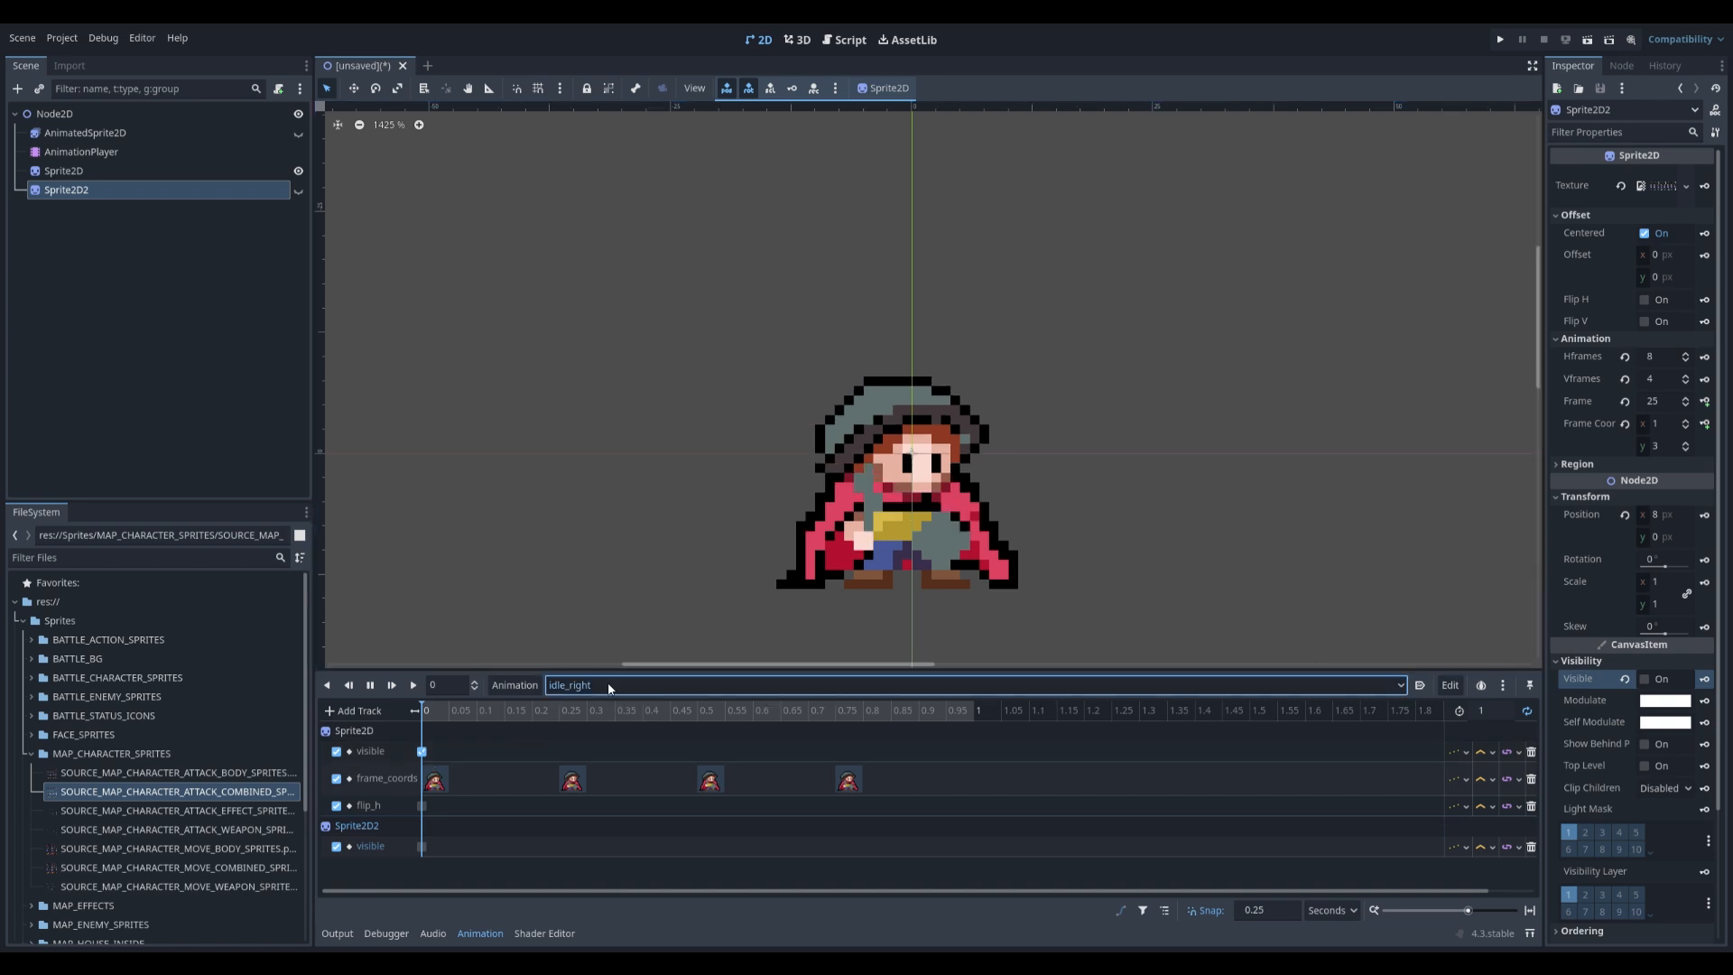
{"action": "left_click", "coordinate": [571, 774]}
{"action": "left_click", "coordinate": [412, 684]}
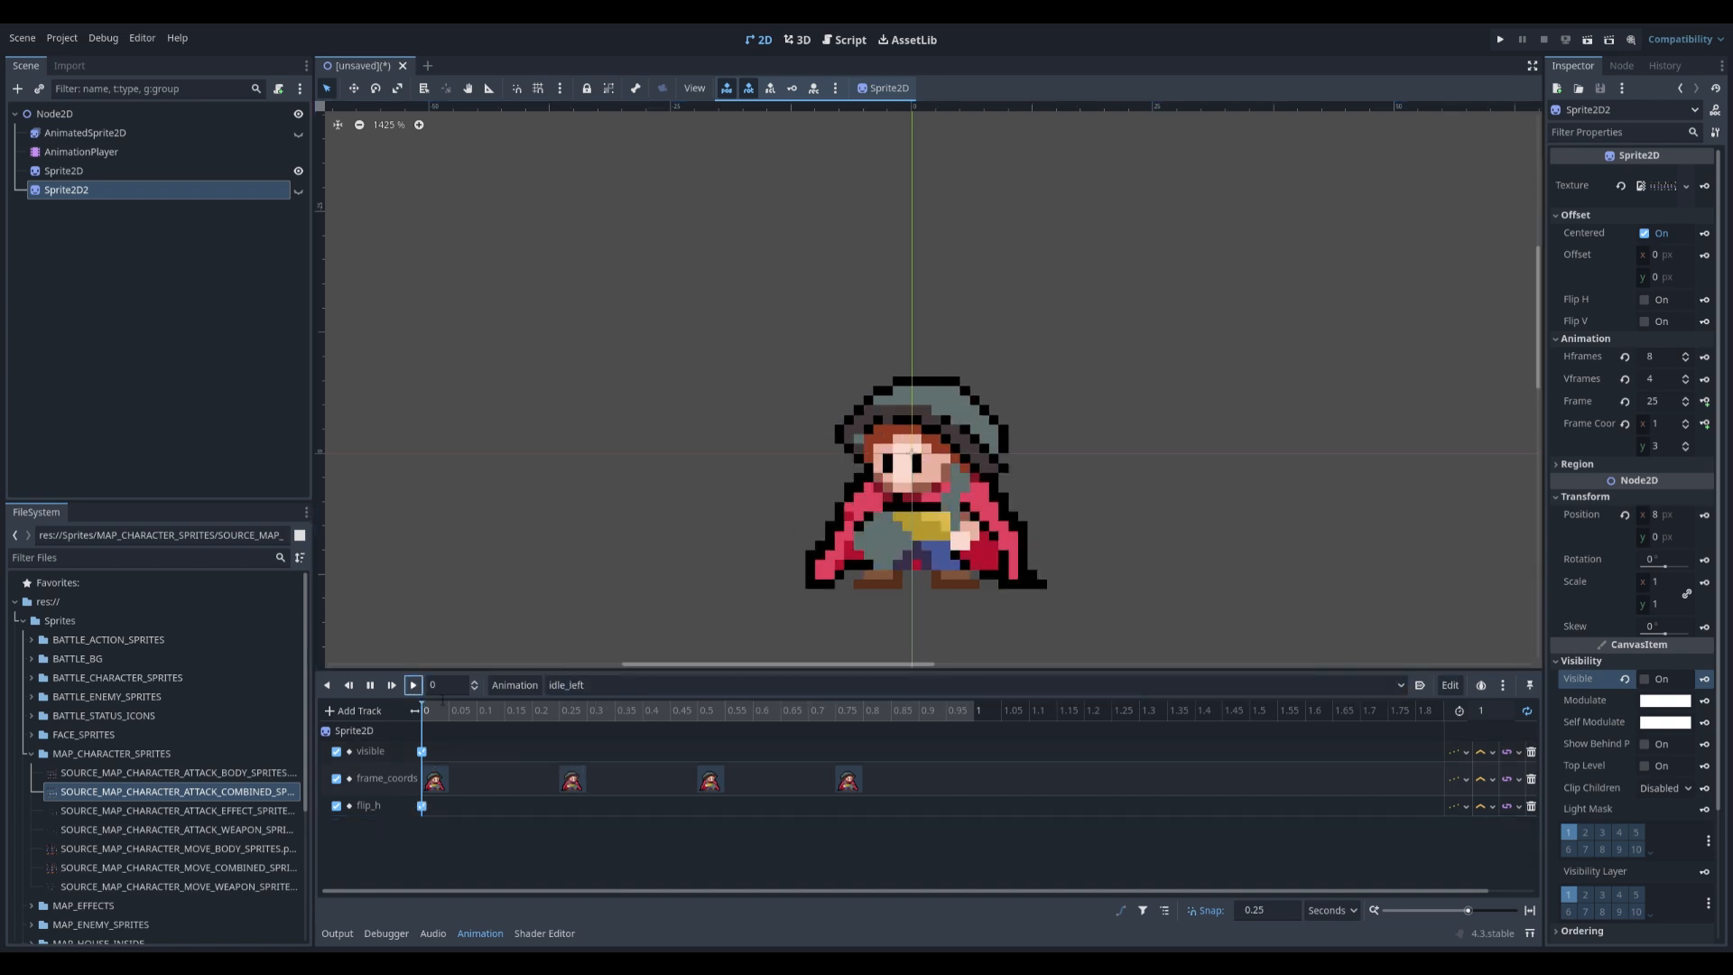
{"action": "left_click", "coordinate": [1703, 678]}
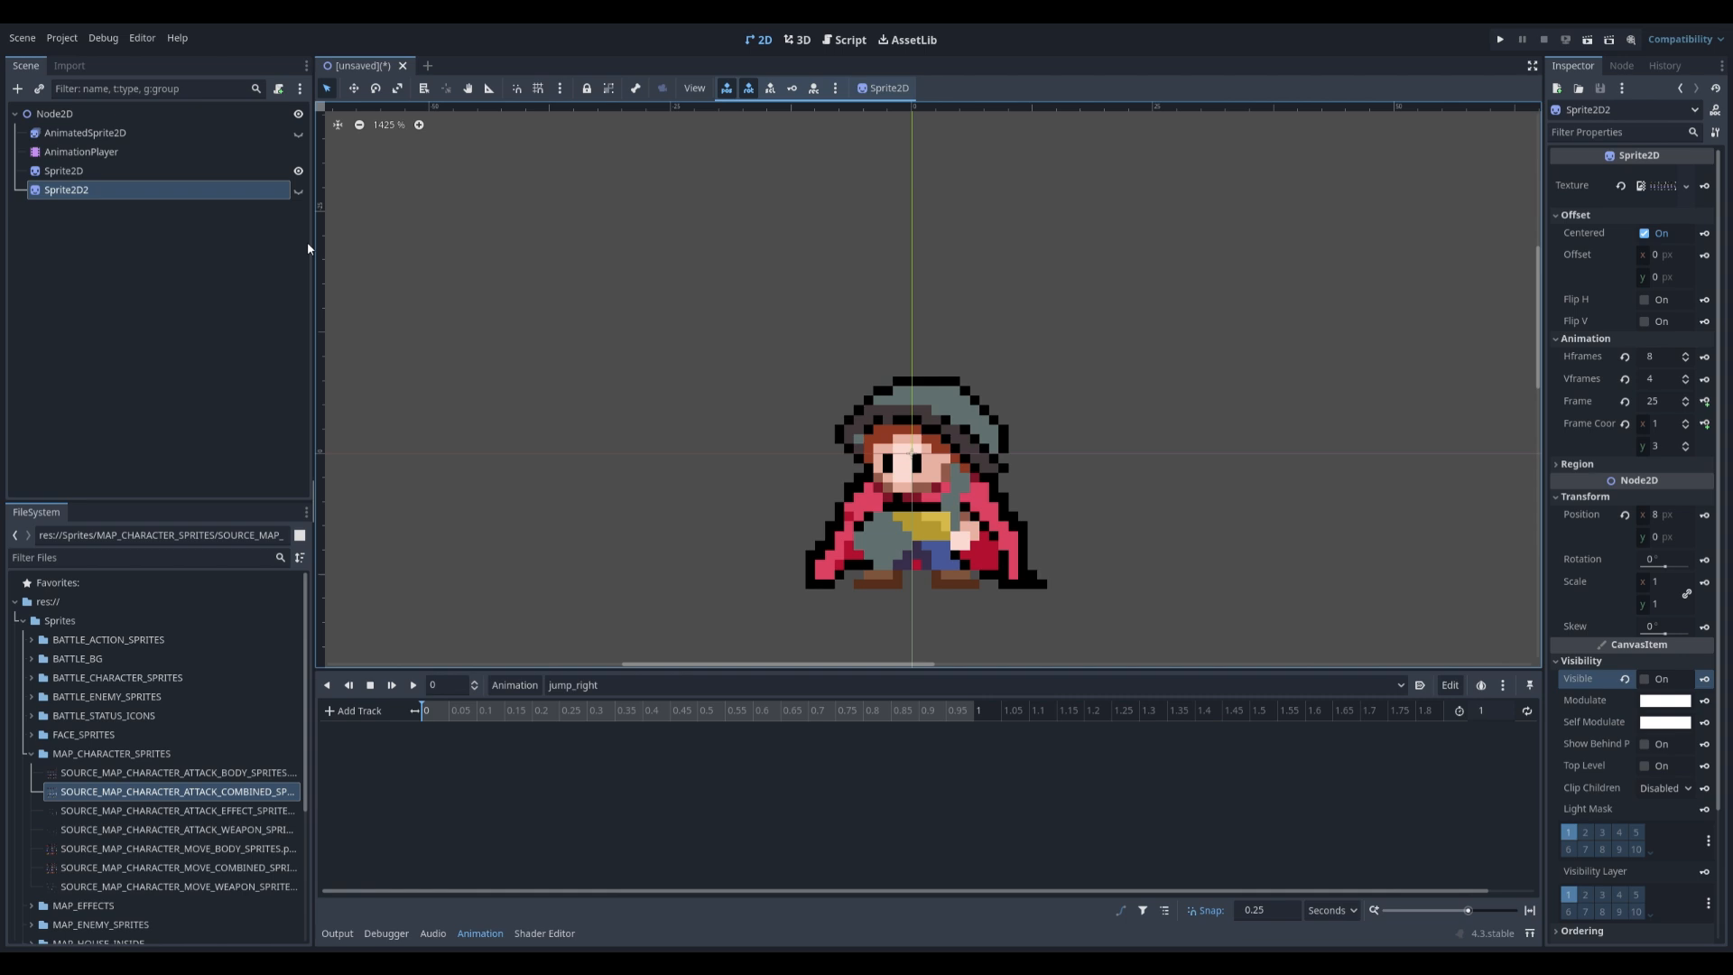
- In jump_right, key Sprite2D2's Visible off and Sprite2D's Visible on at time 0
{"action": "left_click", "coordinate": [147, 190]}
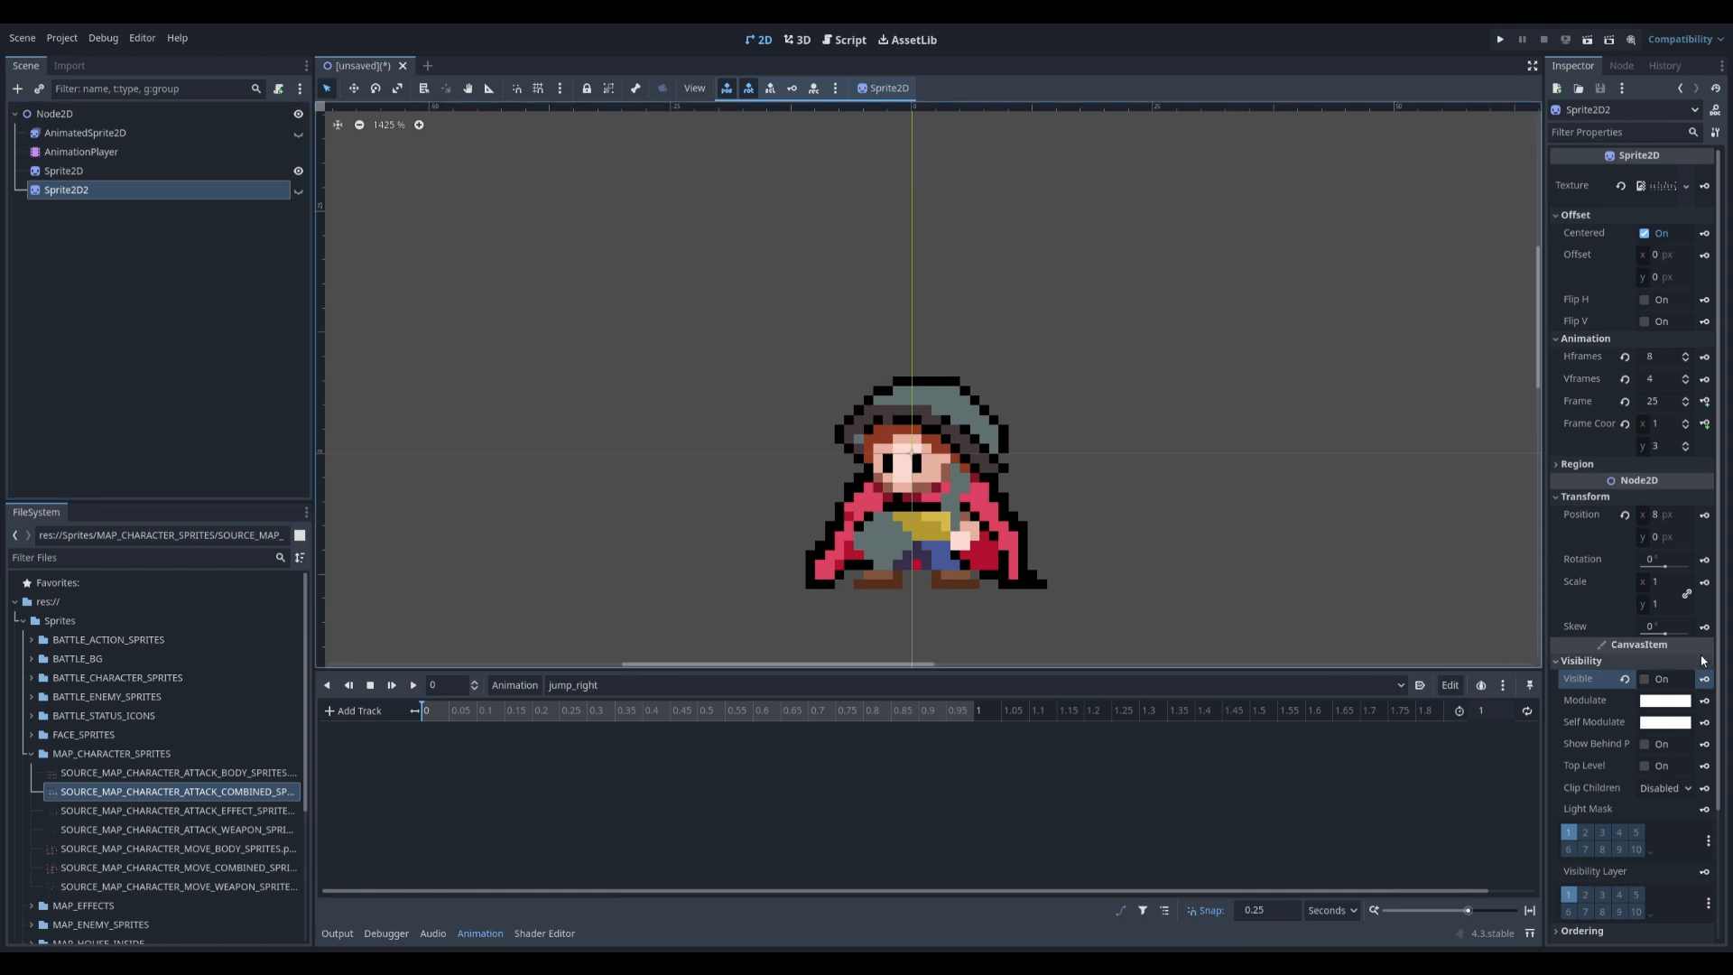
{"action": "left_click", "coordinate": [831, 526]}
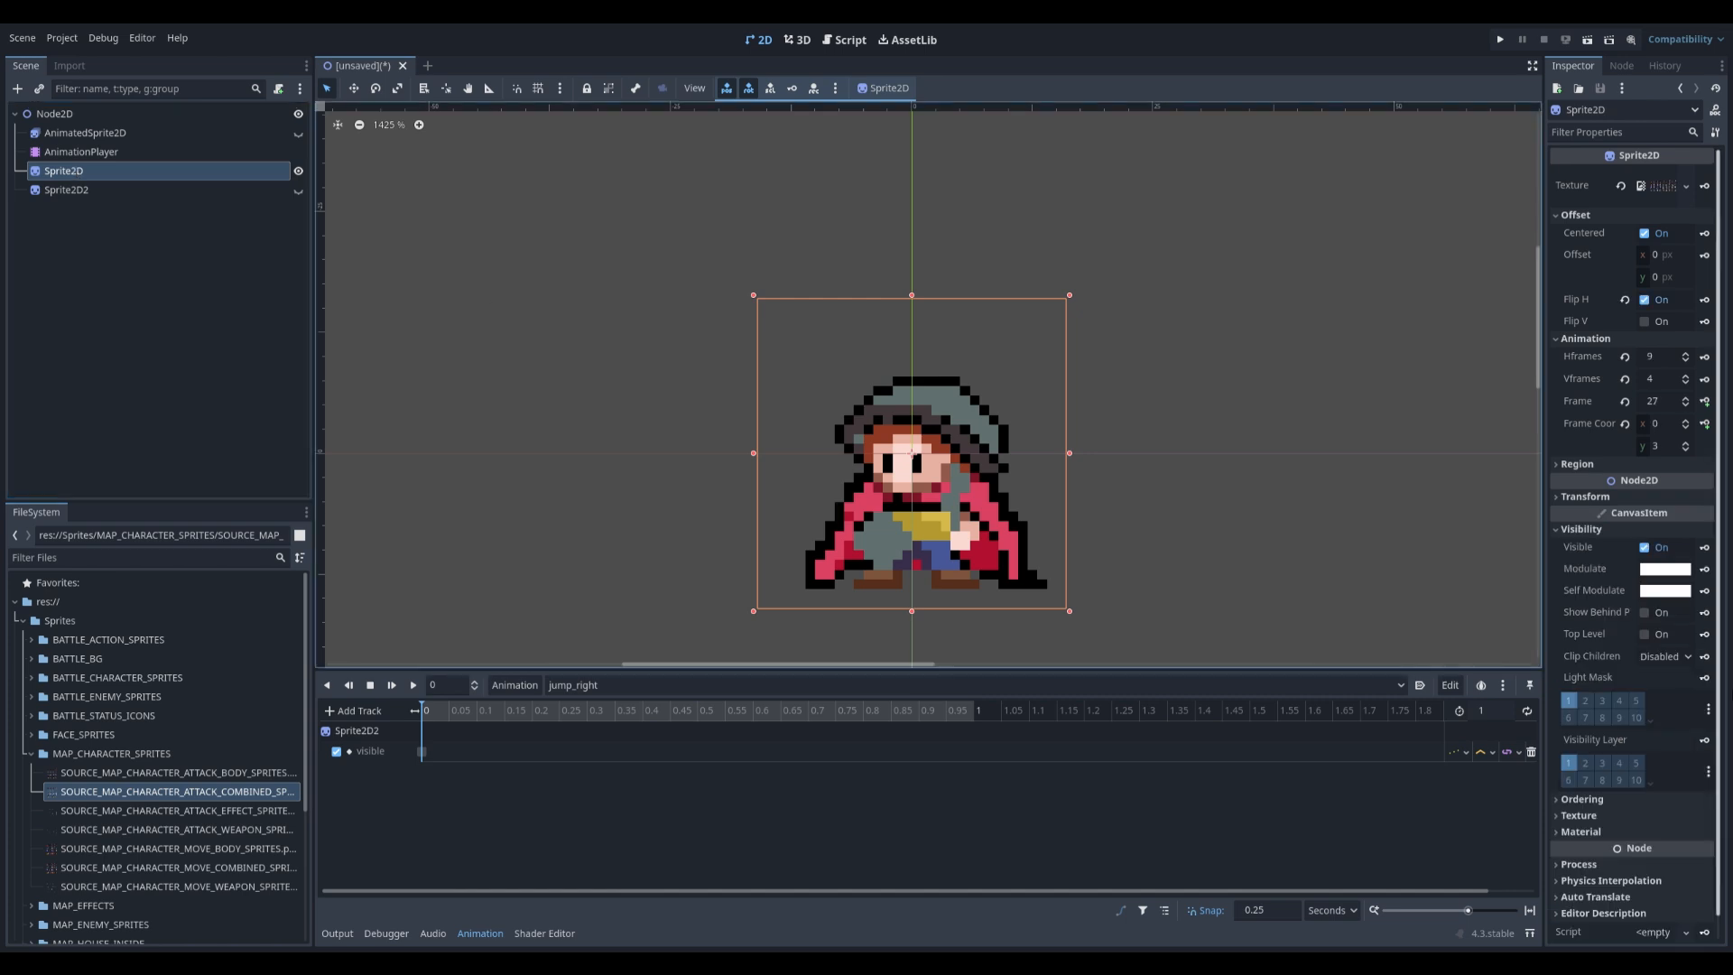
{"action": "left_click", "coordinate": [1704, 547]}
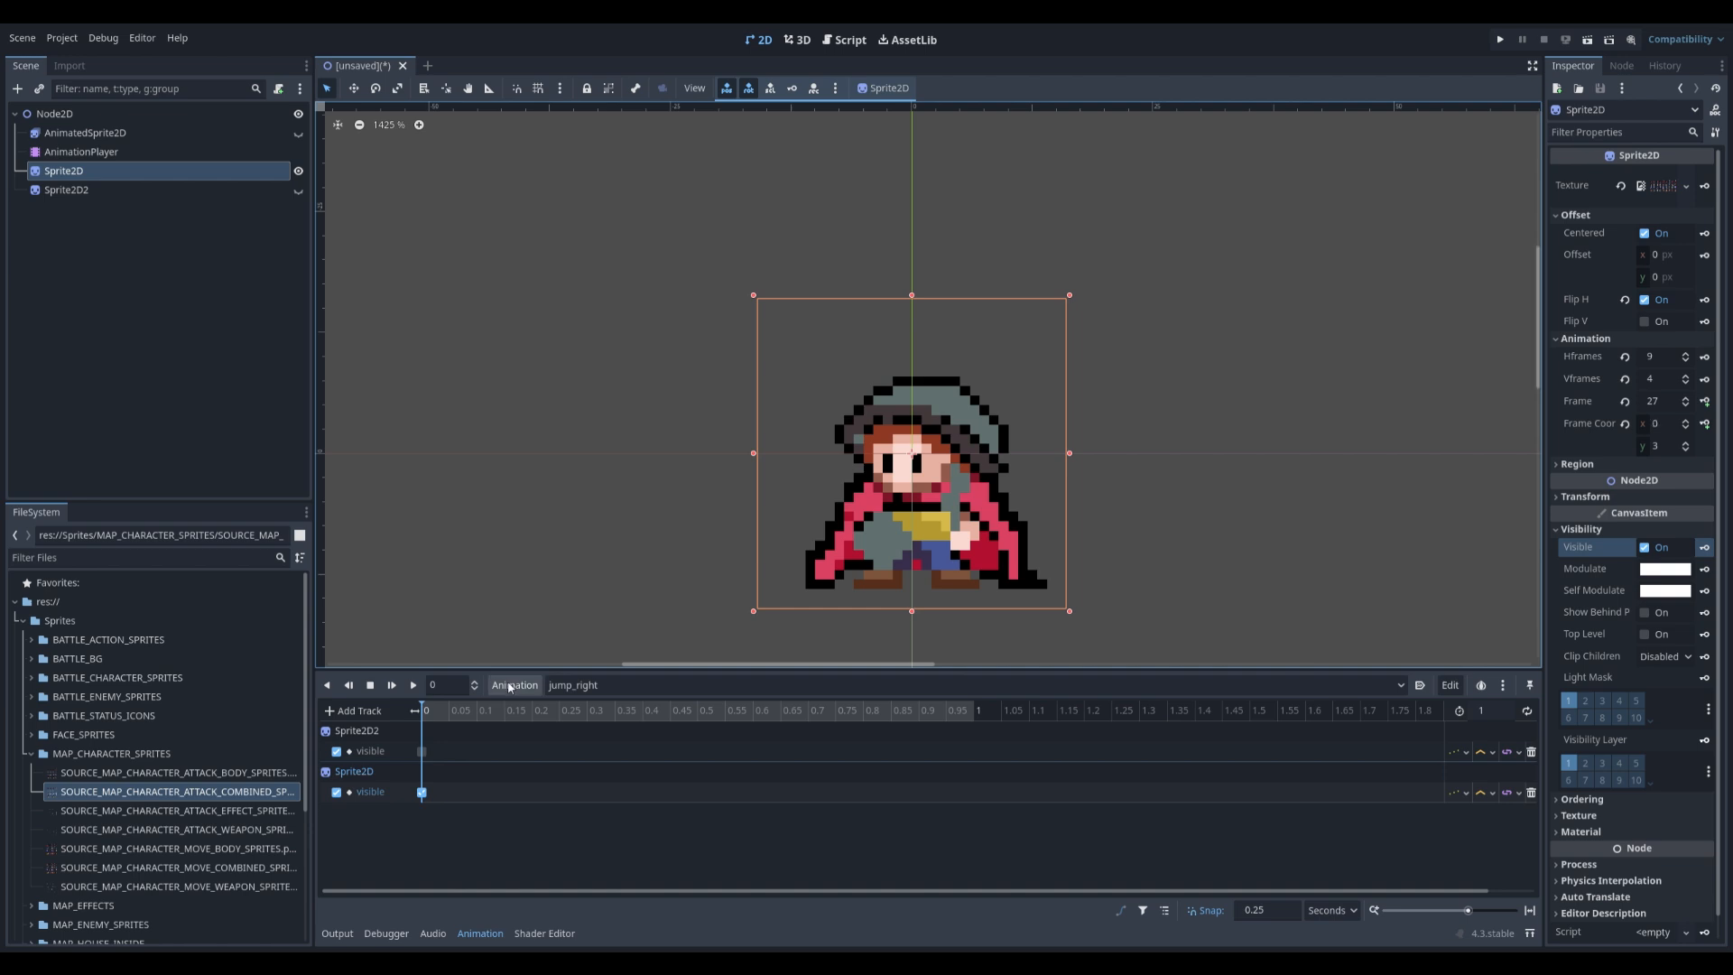
- In jump_right, key Sprite2D's Flip H off and its Frame Coords at x 8, y 3 at time 0
{"action": "left_click", "coordinate": [1651, 302]}
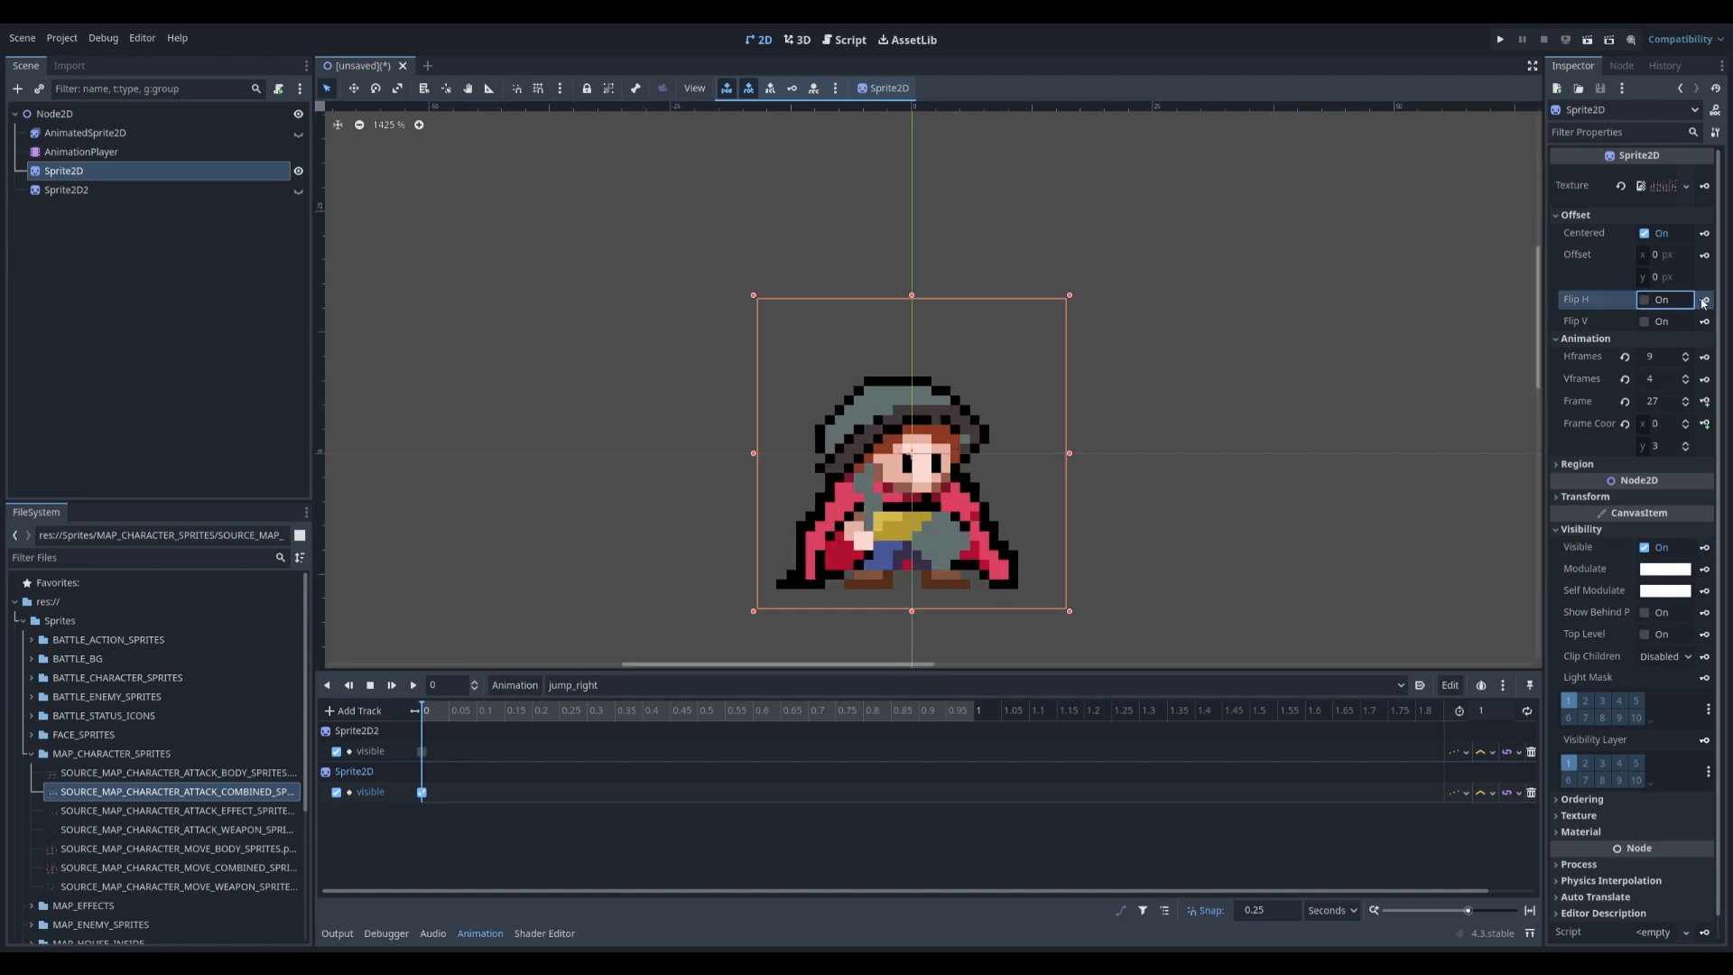
{"action": "left_click", "coordinate": [796, 545]}
{"action": "left_click", "coordinate": [1686, 420]}
{"action": "left_click", "coordinate": [1686, 422]}
{"action": "left_click", "coordinate": [1686, 422]}
{"action": "left_click", "coordinate": [1686, 421]}
{"action": "left_click", "coordinate": [1686, 422]}
{"action": "left_click", "coordinate": [1686, 421]}
{"action": "left_click", "coordinate": [1686, 421]}
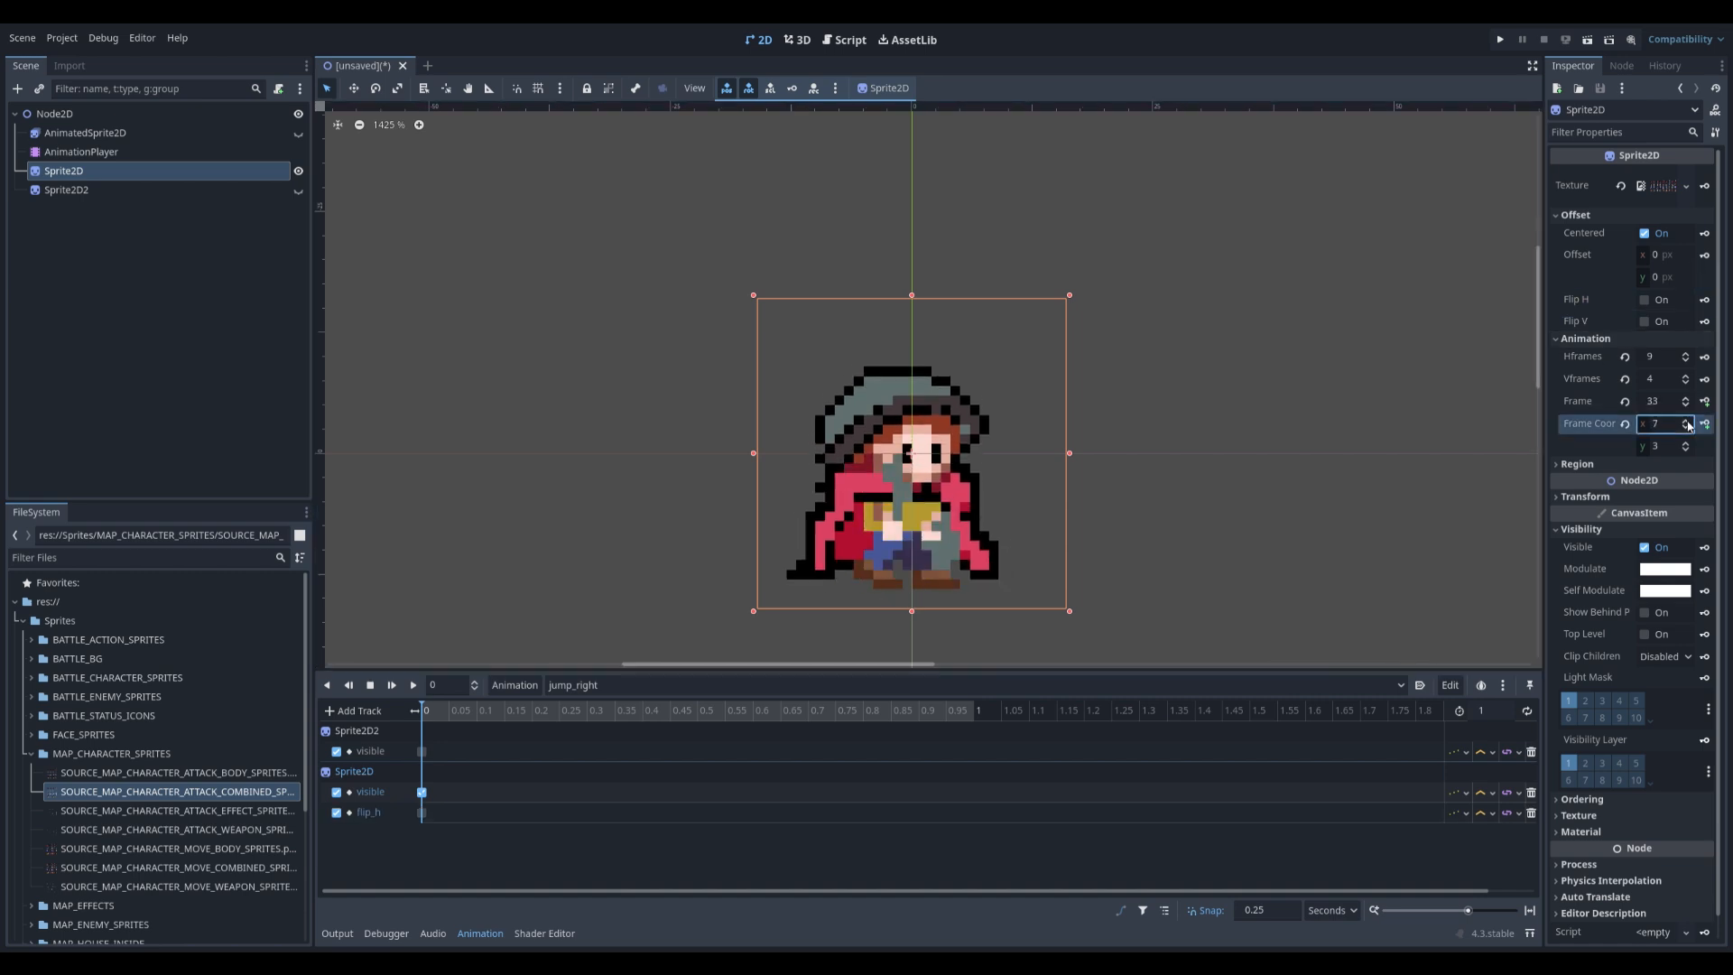
{"action": "left_click", "coordinate": [1686, 421]}
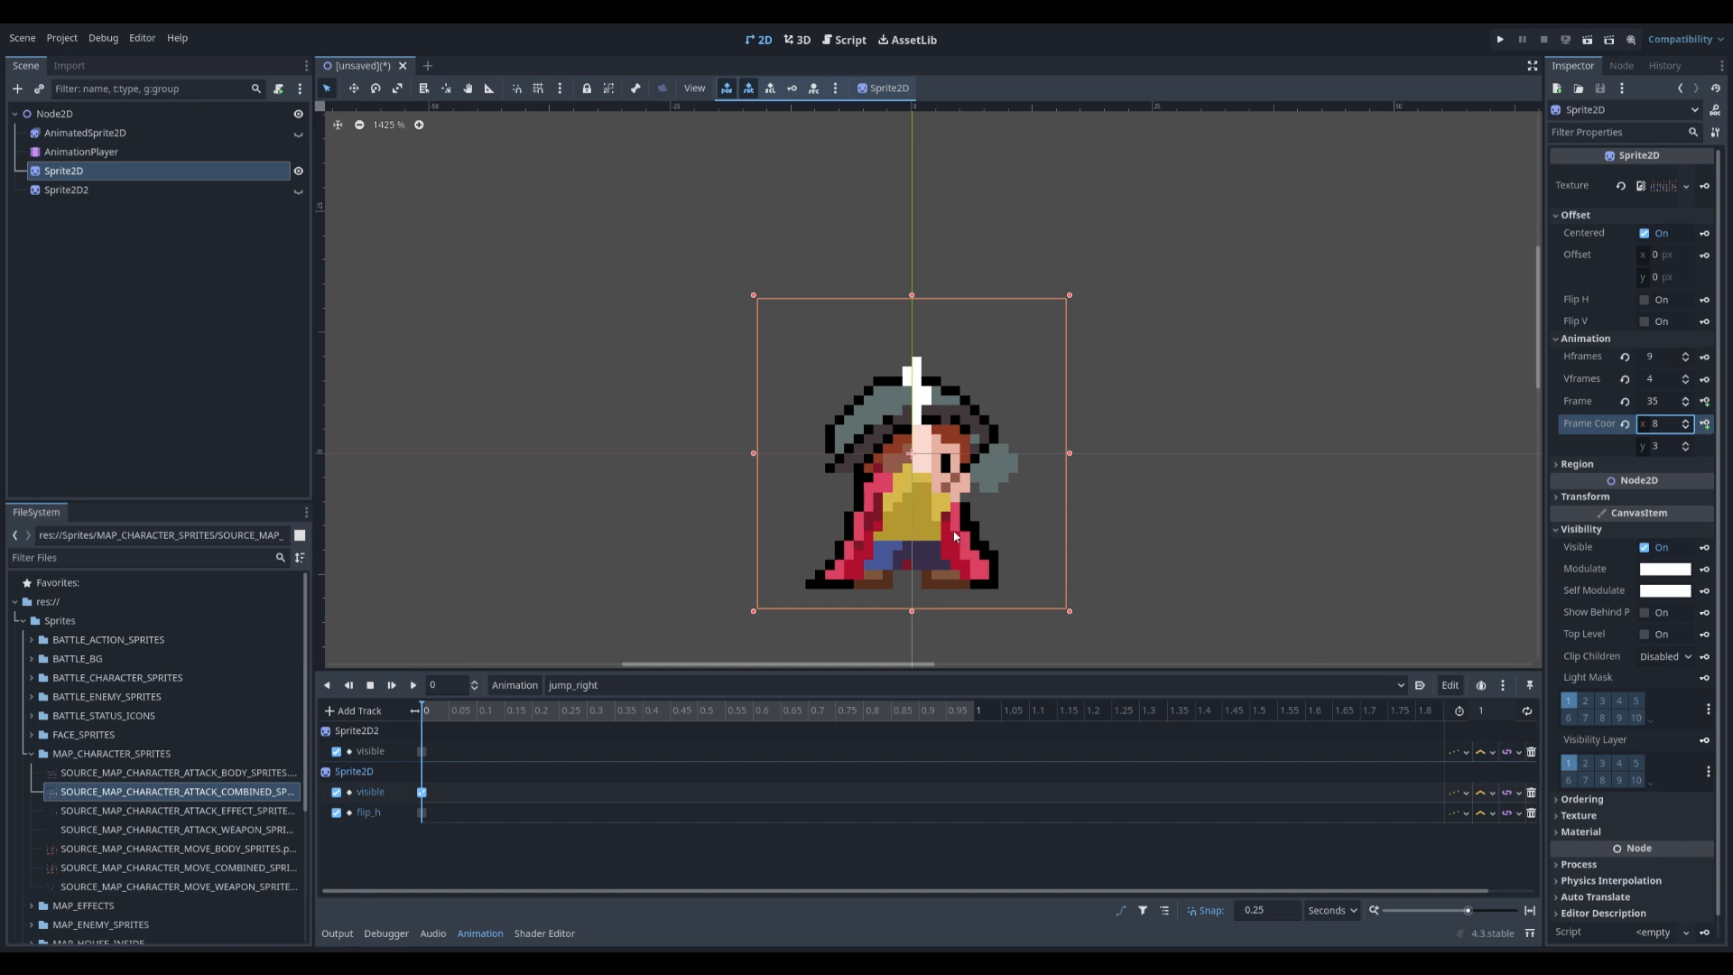
{"action": "left_click", "coordinate": [827, 537]}
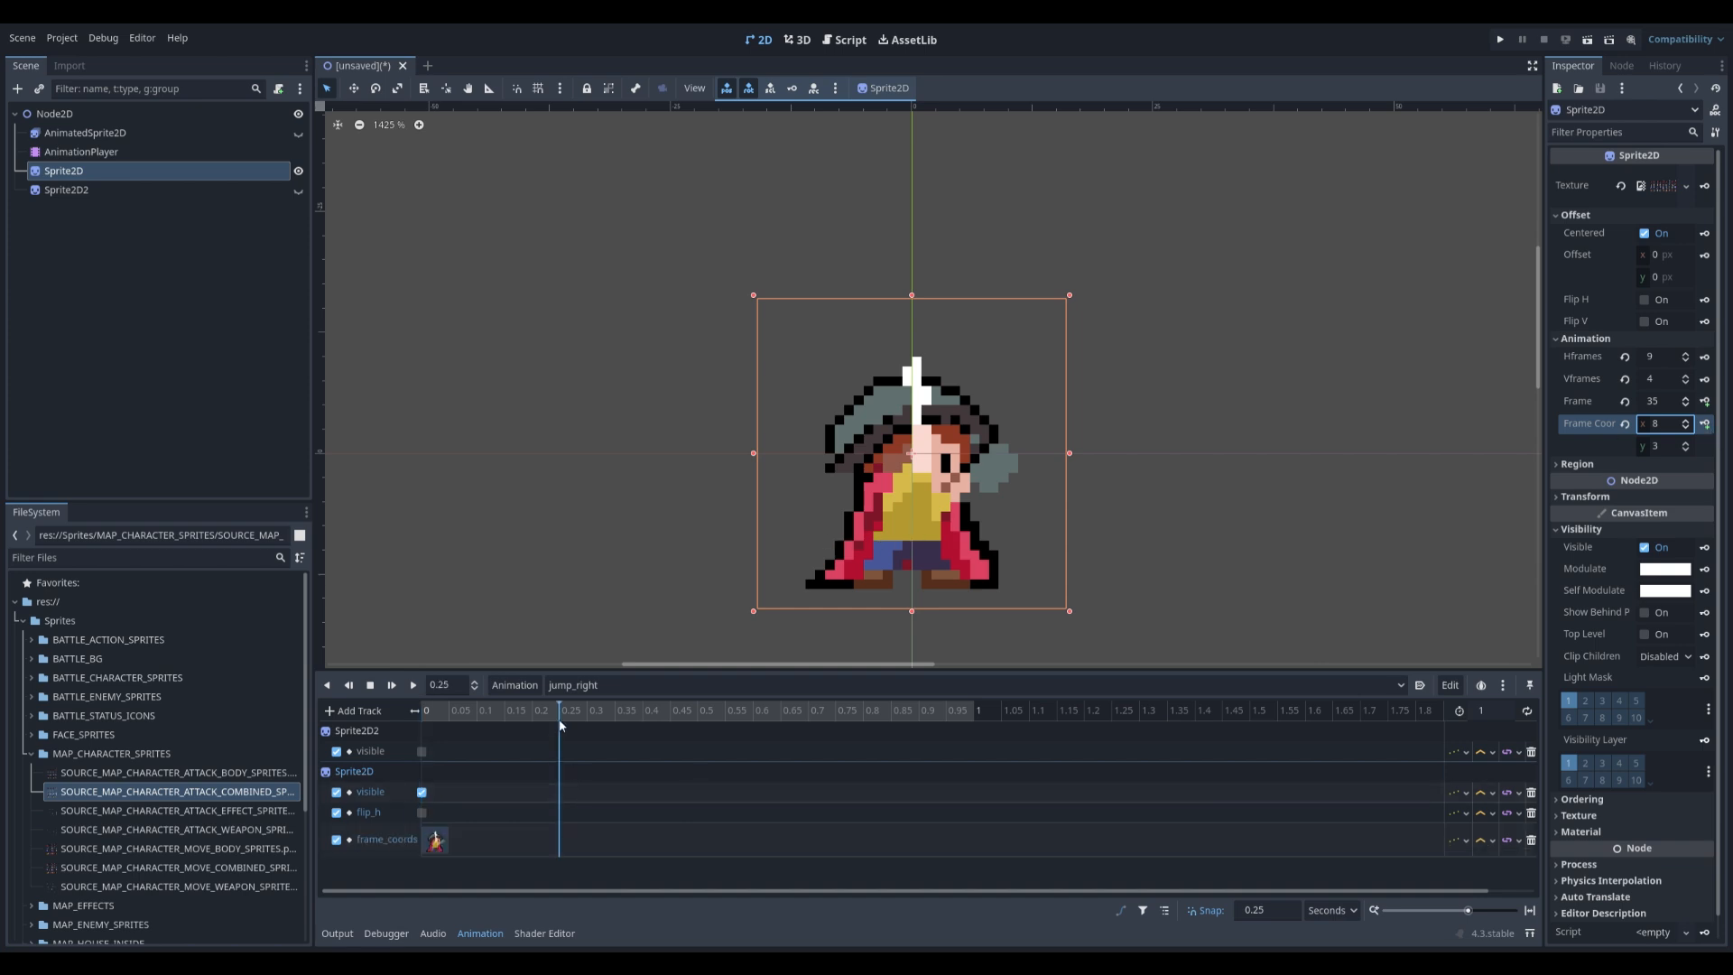
- Duplicate jump_right as jump_left and key Sprite2D's Flip H on at time 0
{"action": "left_click", "coordinate": [559, 688]}
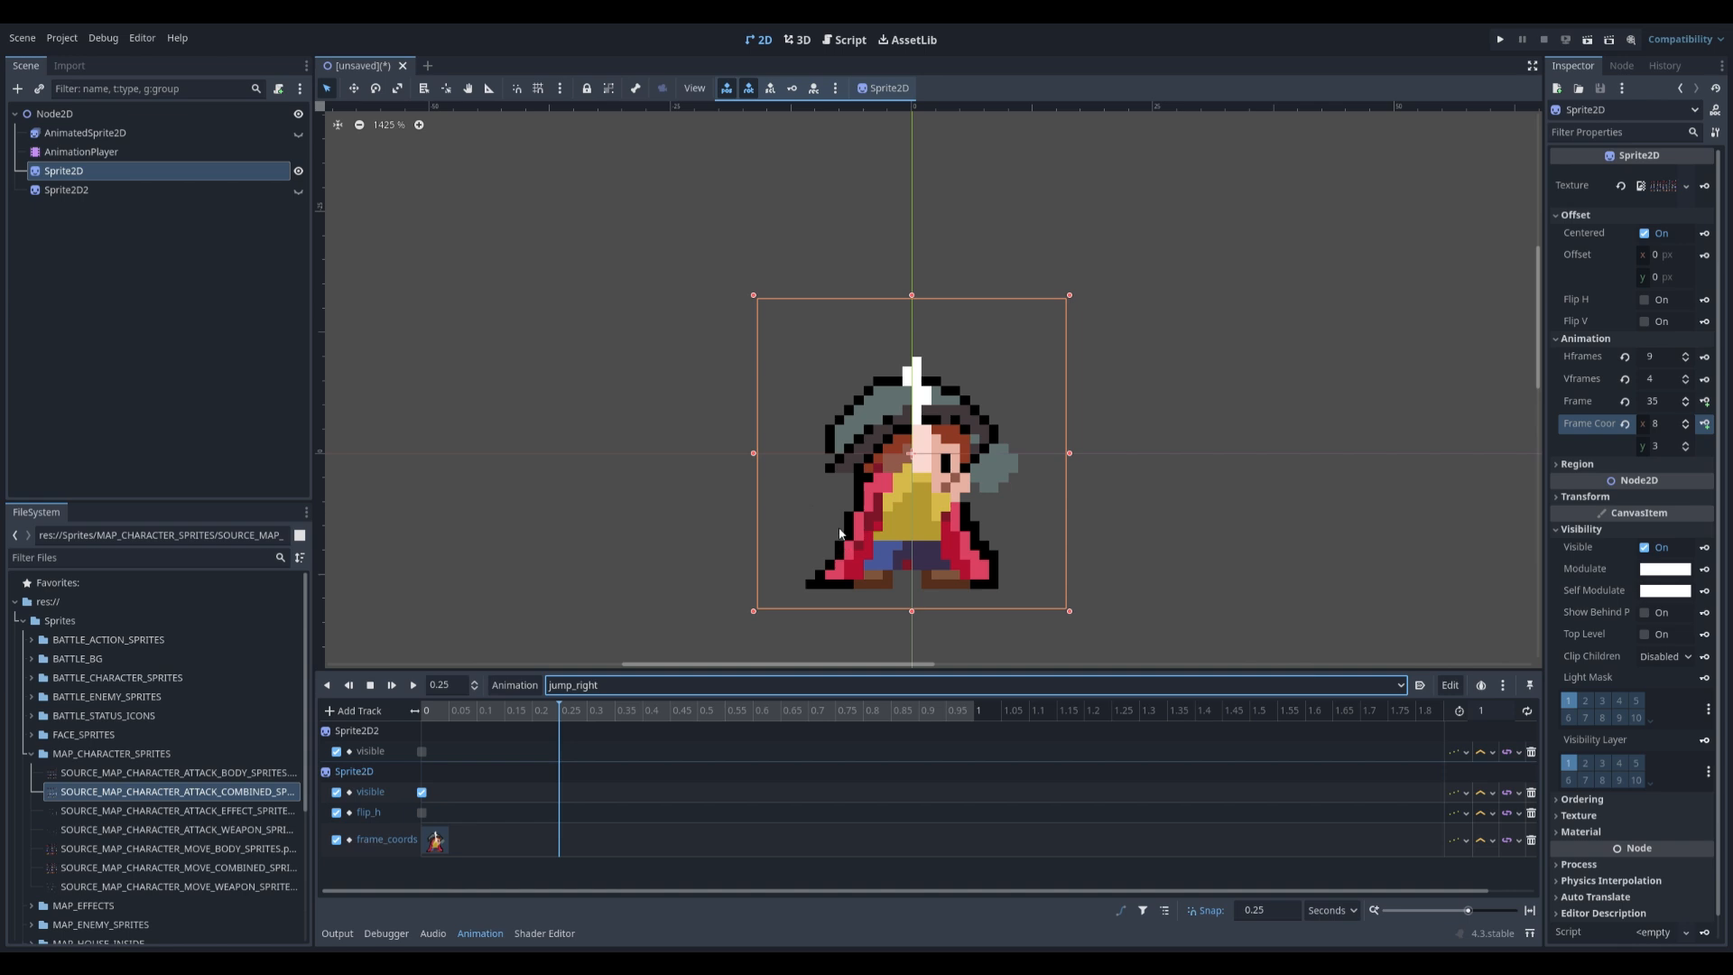
{"action": "key", "text": "Return"}
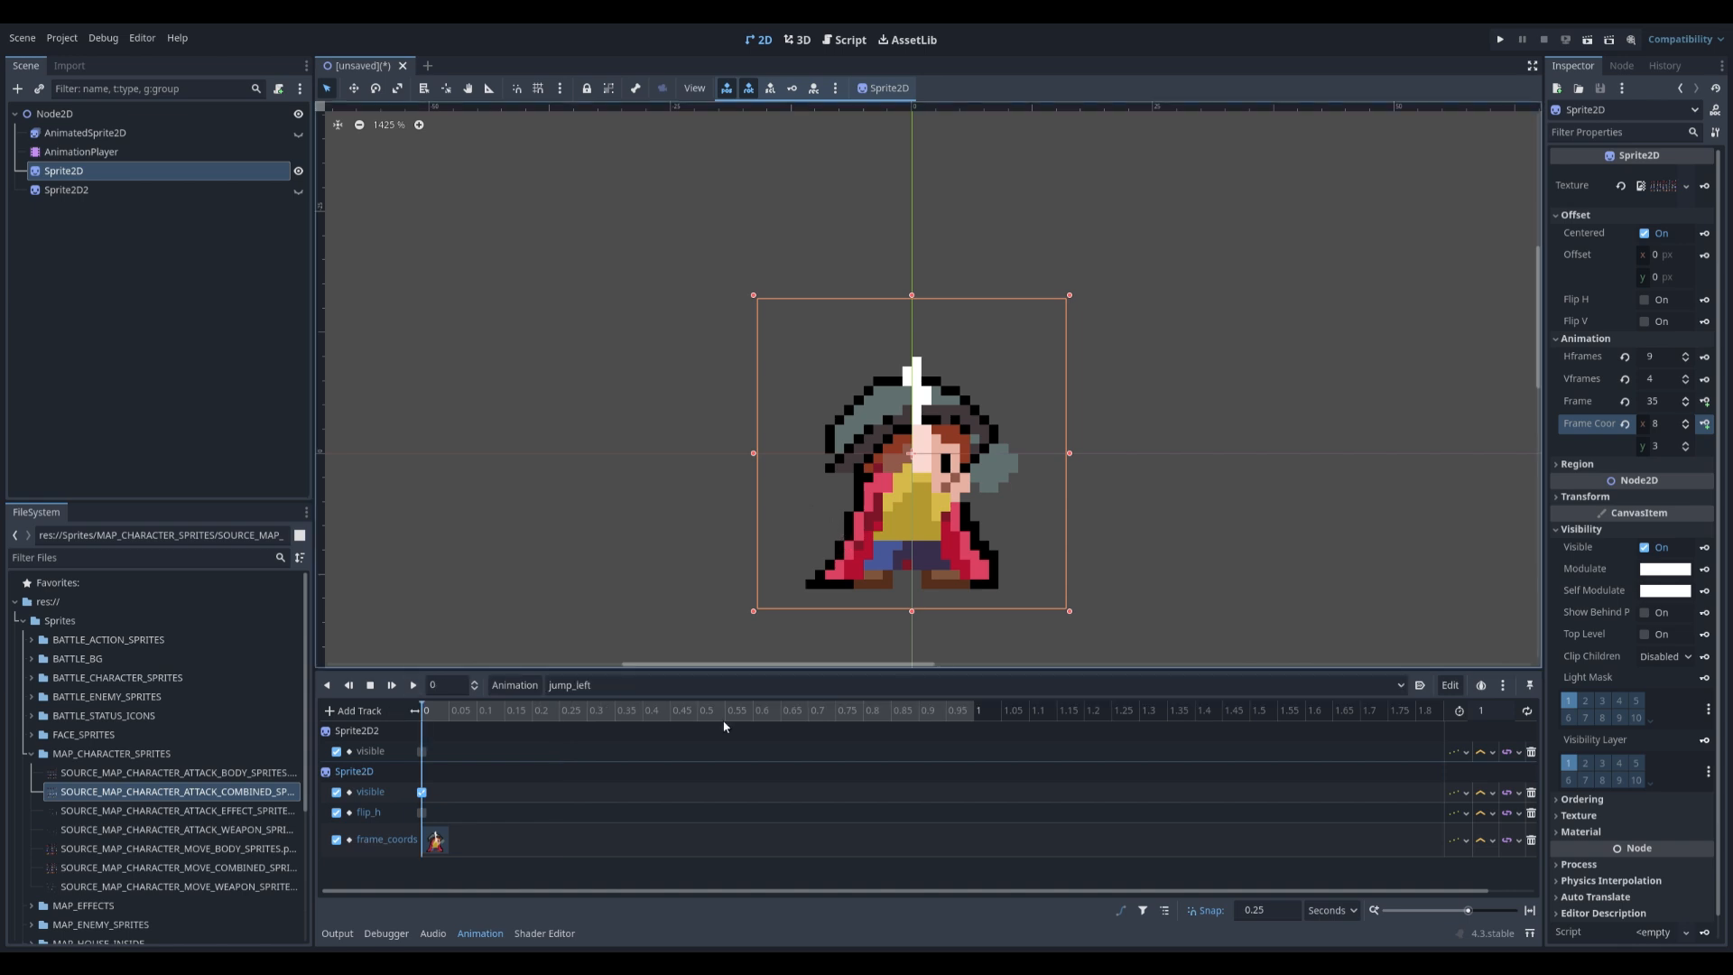
{"action": "left_click", "coordinate": [1645, 300]}
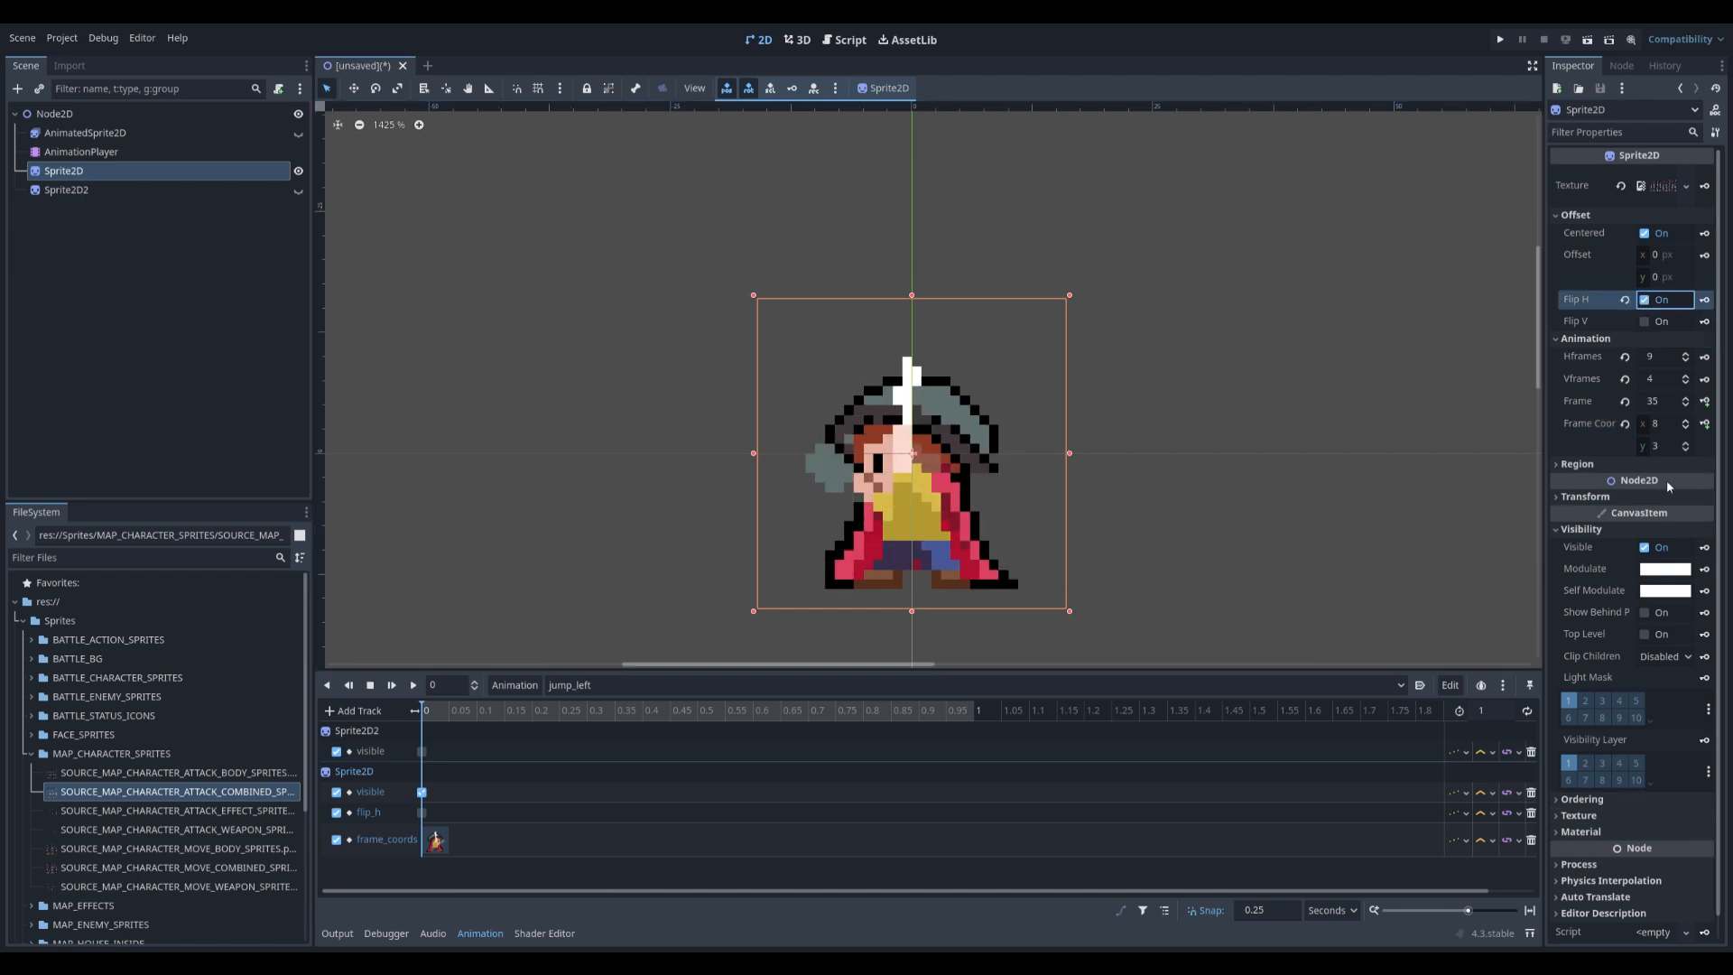
{"action": "left_click", "coordinate": [1705, 300]}
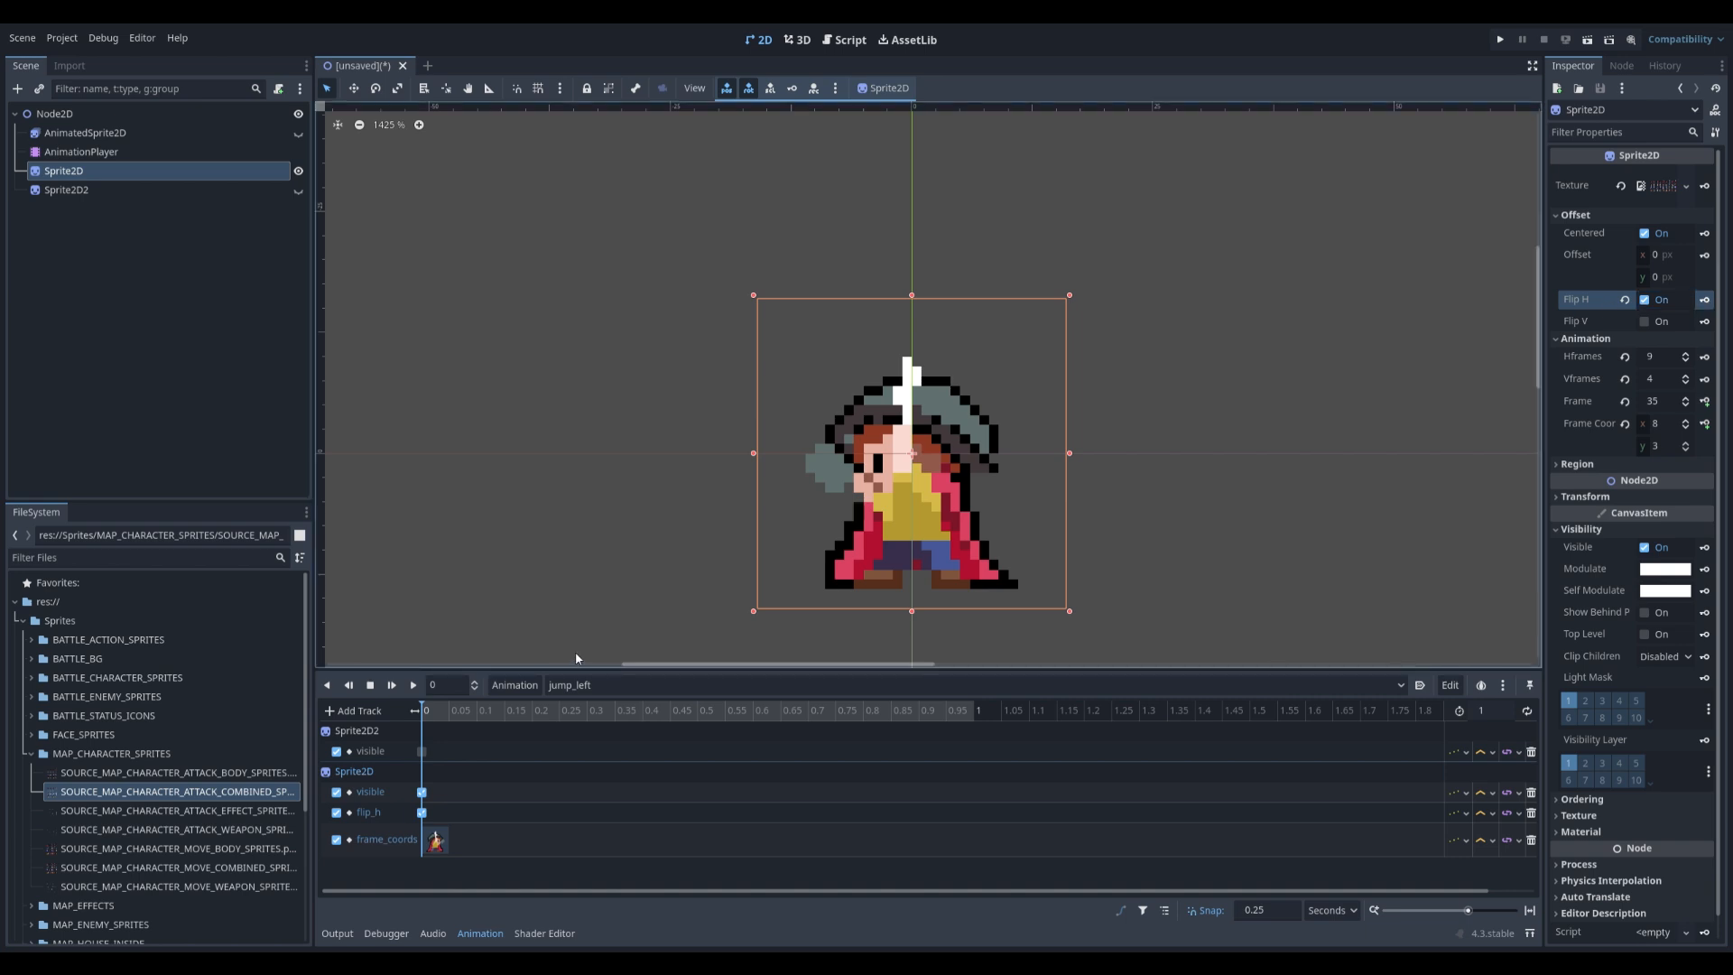
- Play jump_left and turn on its looping
{"action": "left_click", "coordinate": [413, 685]}
{"action": "left_click", "coordinate": [1526, 710]}
- Play attack_left and attack_right to check that the attack sprite replaces the jump sprite
{"action": "left_click", "coordinate": [572, 686]}
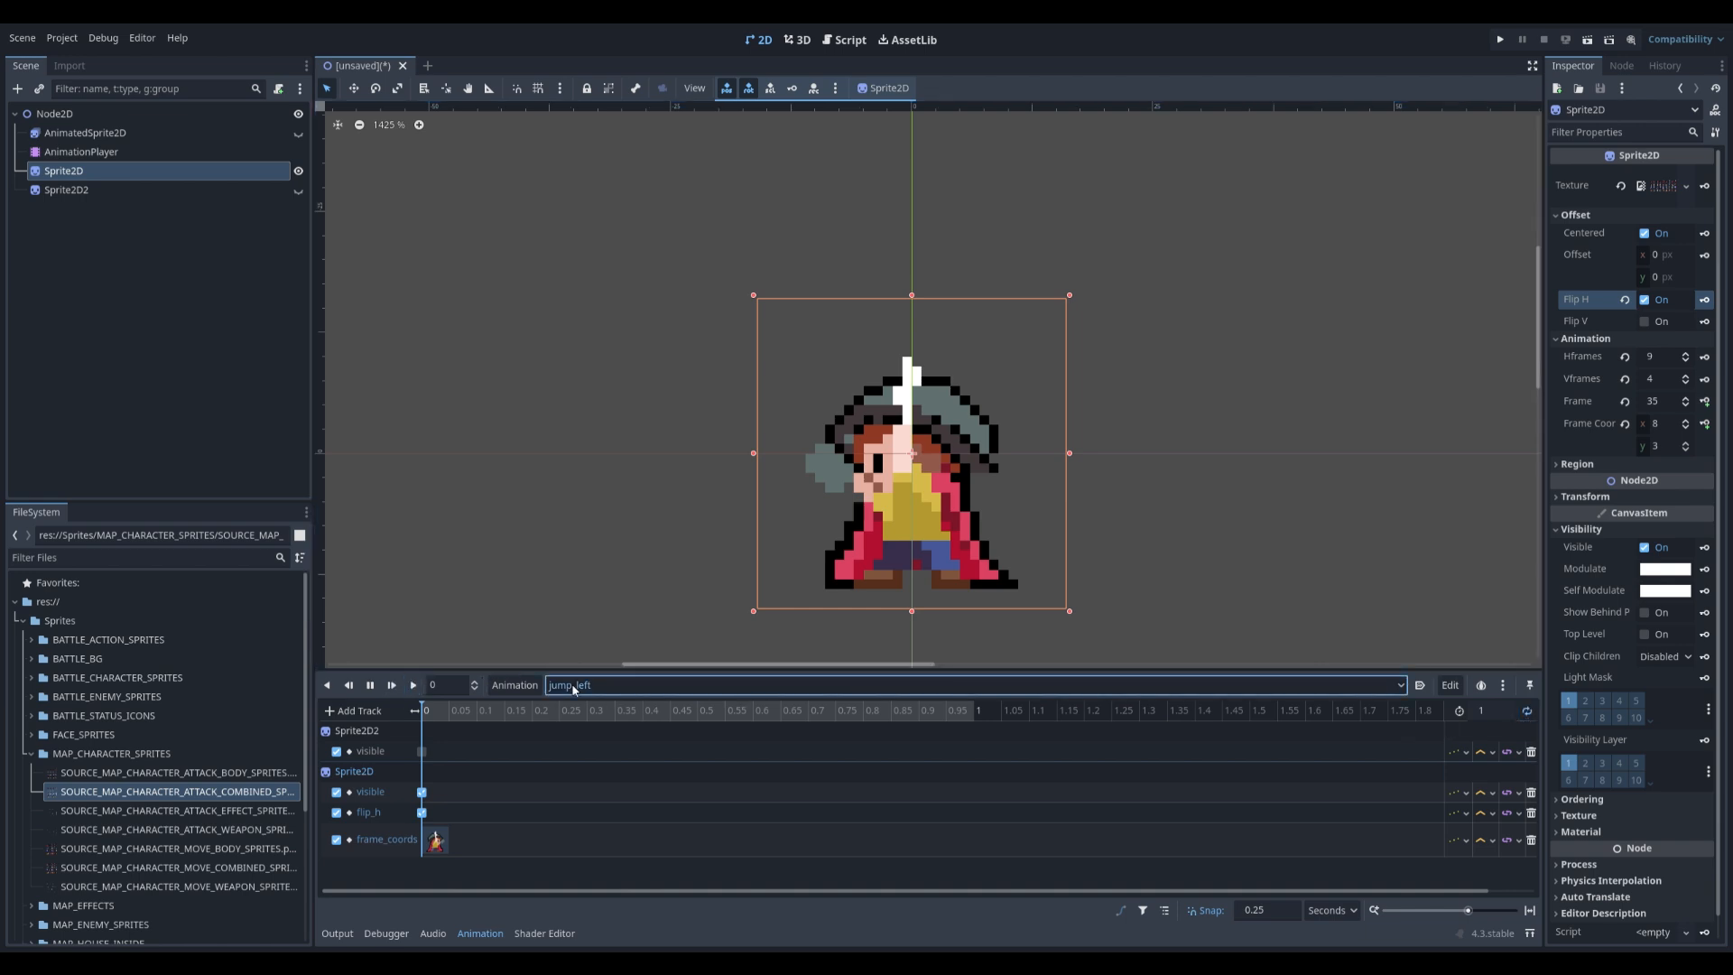
{"action": "left_click", "coordinate": [588, 727]}
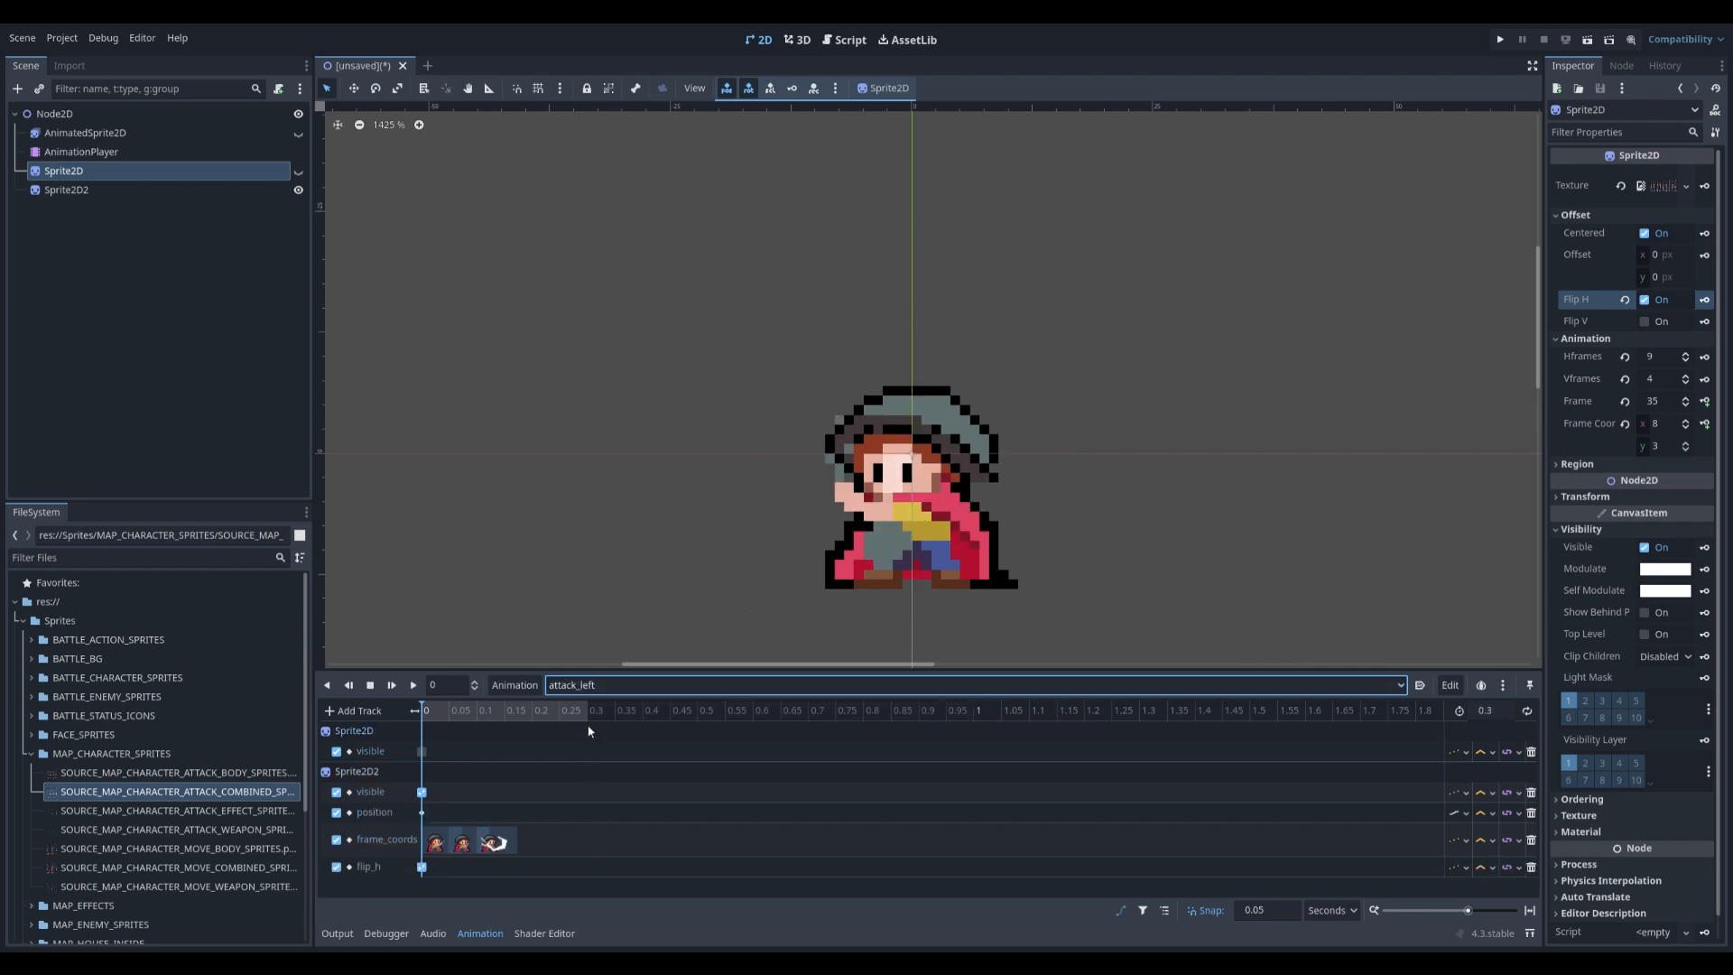
{"action": "left_click", "coordinate": [412, 687]}
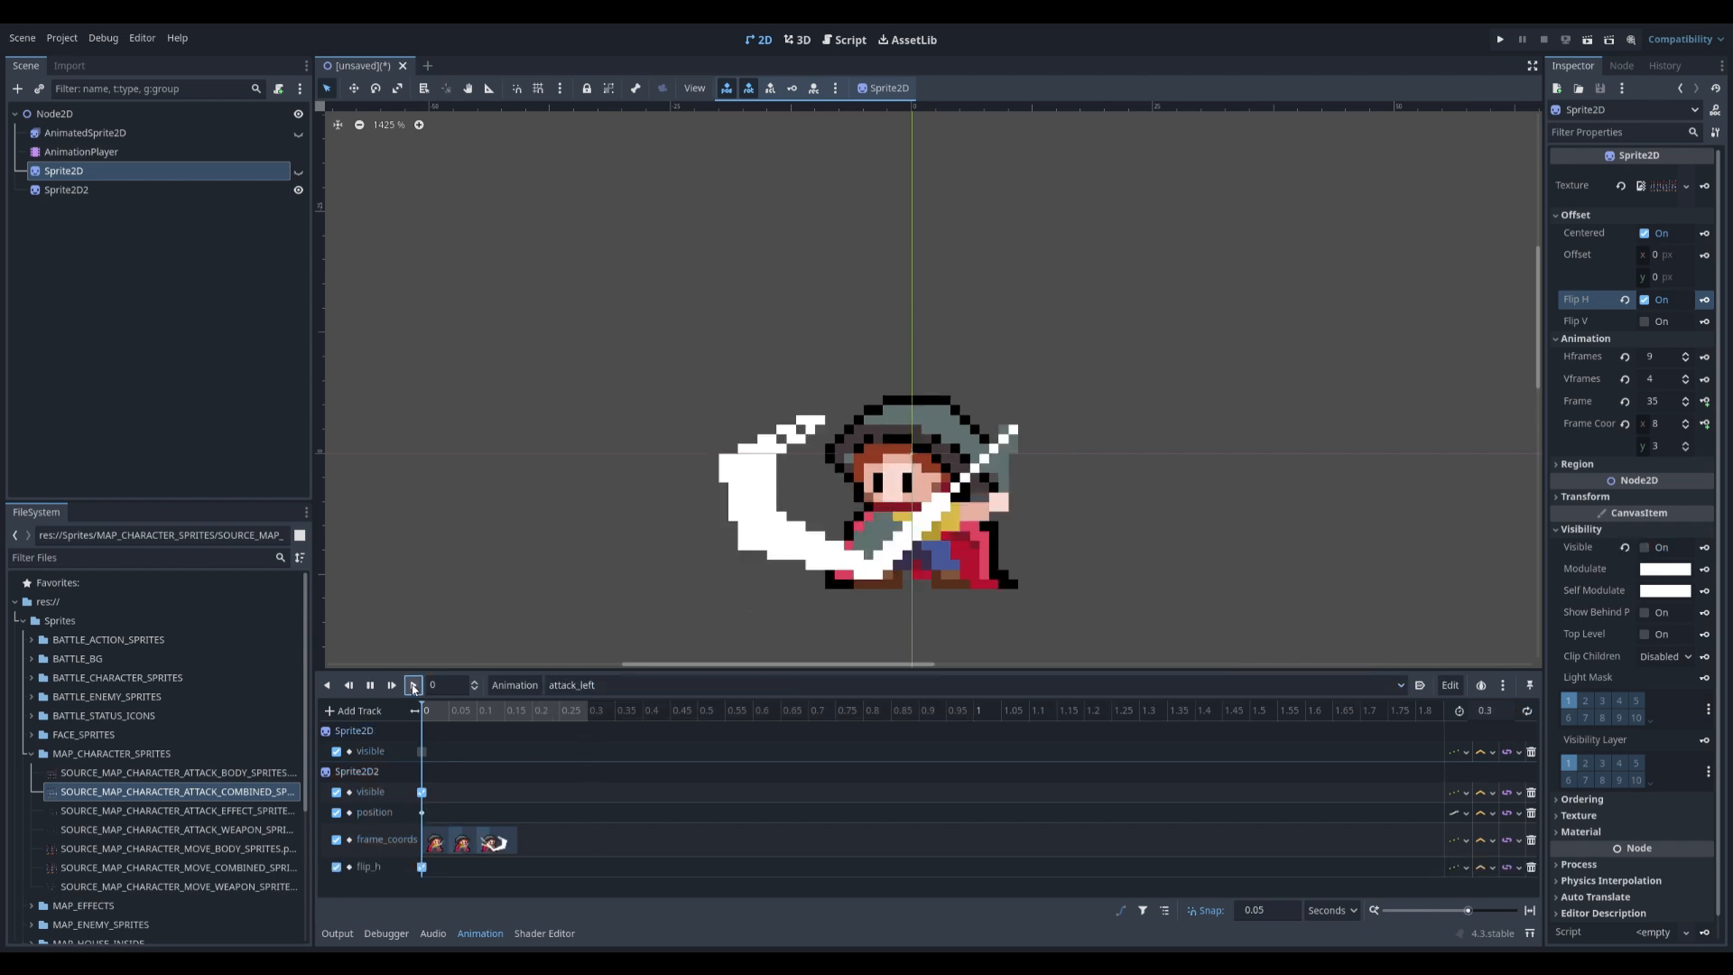
{"action": "left_click", "coordinate": [580, 684]}
{"action": "left_click", "coordinate": [580, 747]}
{"action": "left_click", "coordinate": [413, 687]}
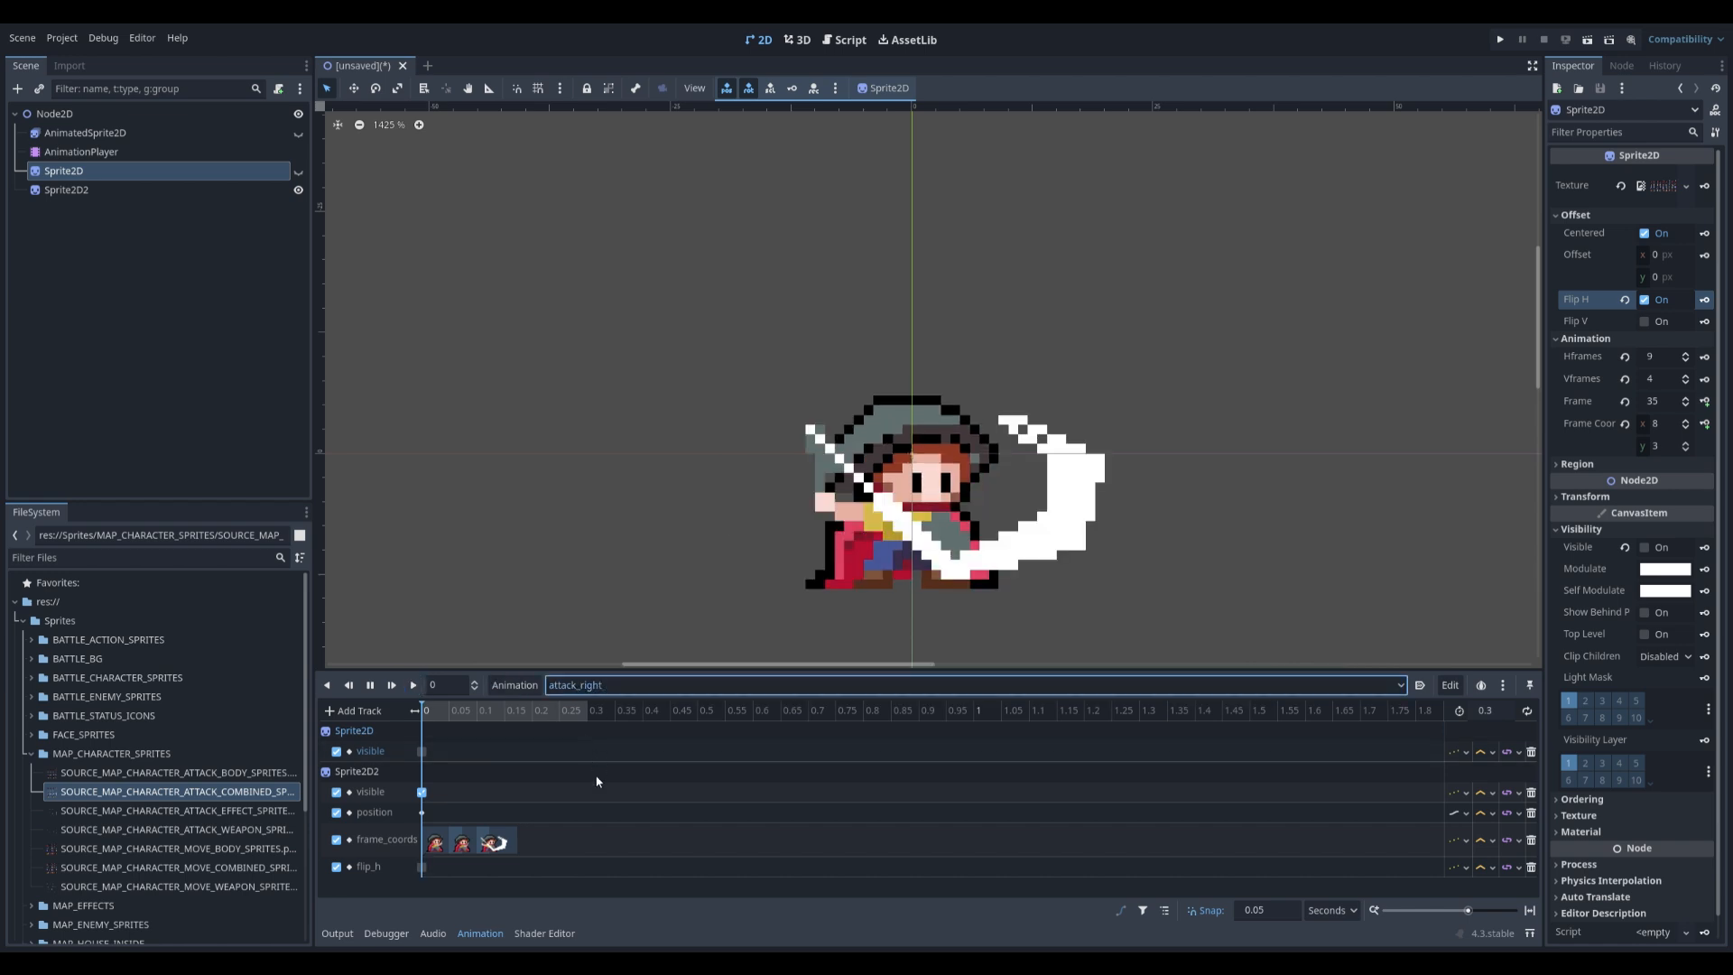
- Preview the idle_left and idle_right animations to check that Sprite2D replaces the attack sprite
{"action": "left_click", "coordinate": [597, 776]}
{"action": "left_click", "coordinate": [414, 686]}
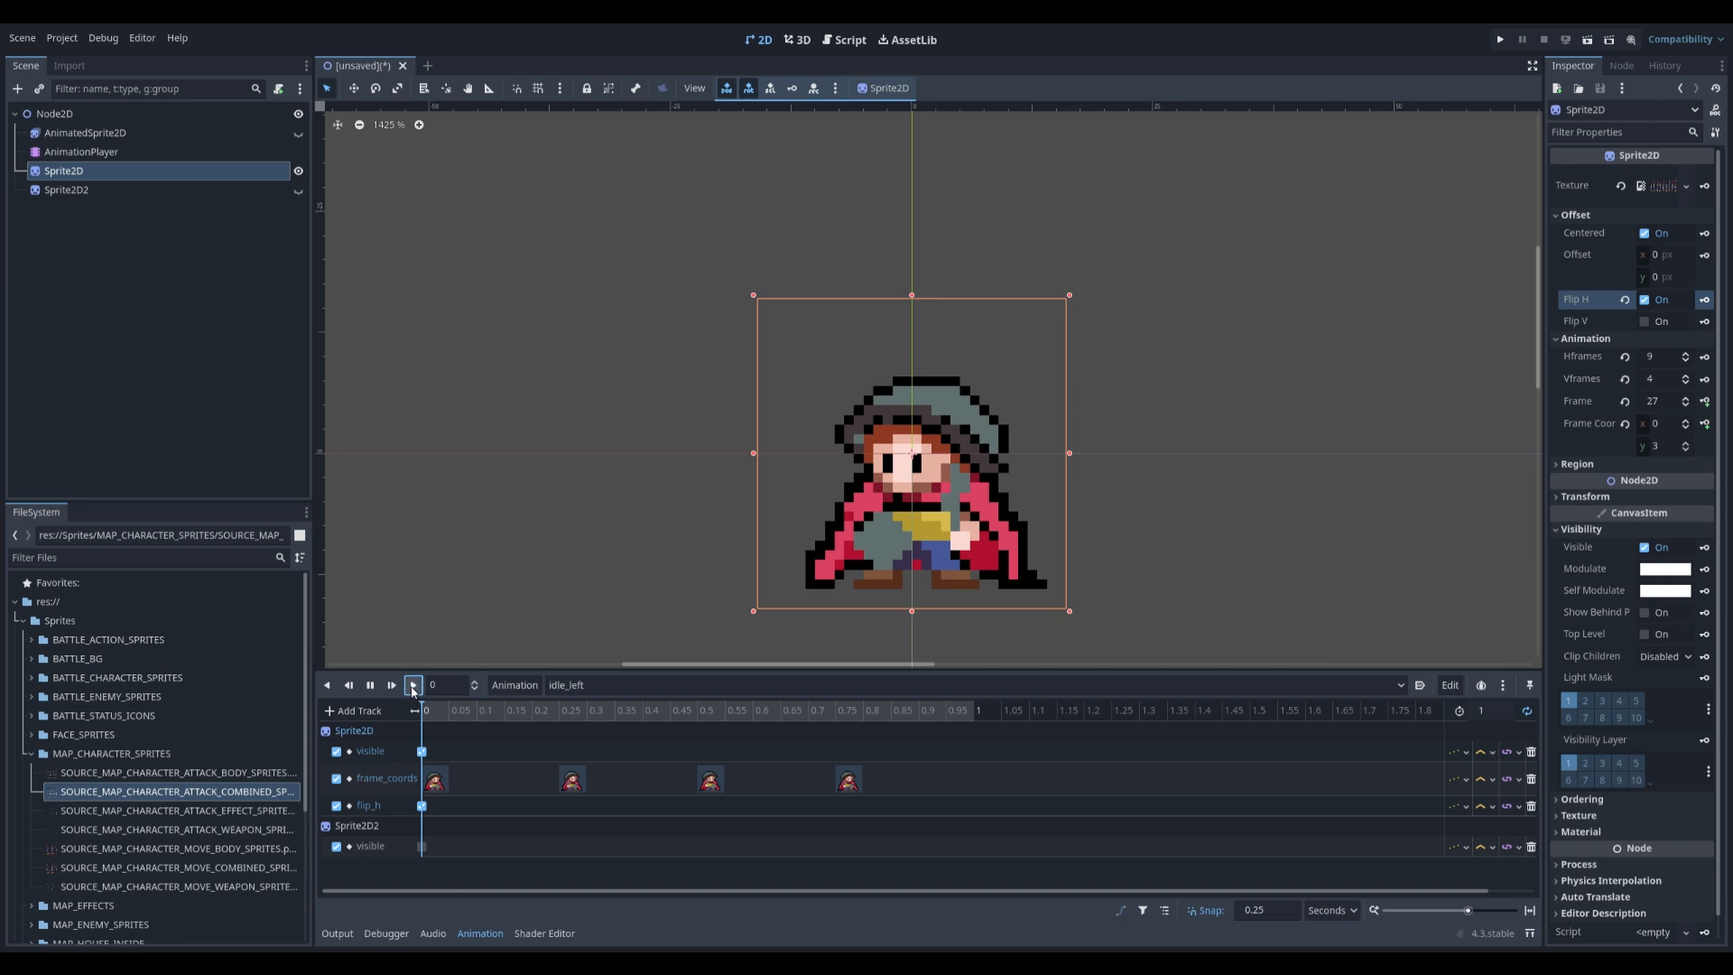
{"action": "left_click", "coordinate": [580, 684]}
{"action": "left_click", "coordinate": [580, 806]}
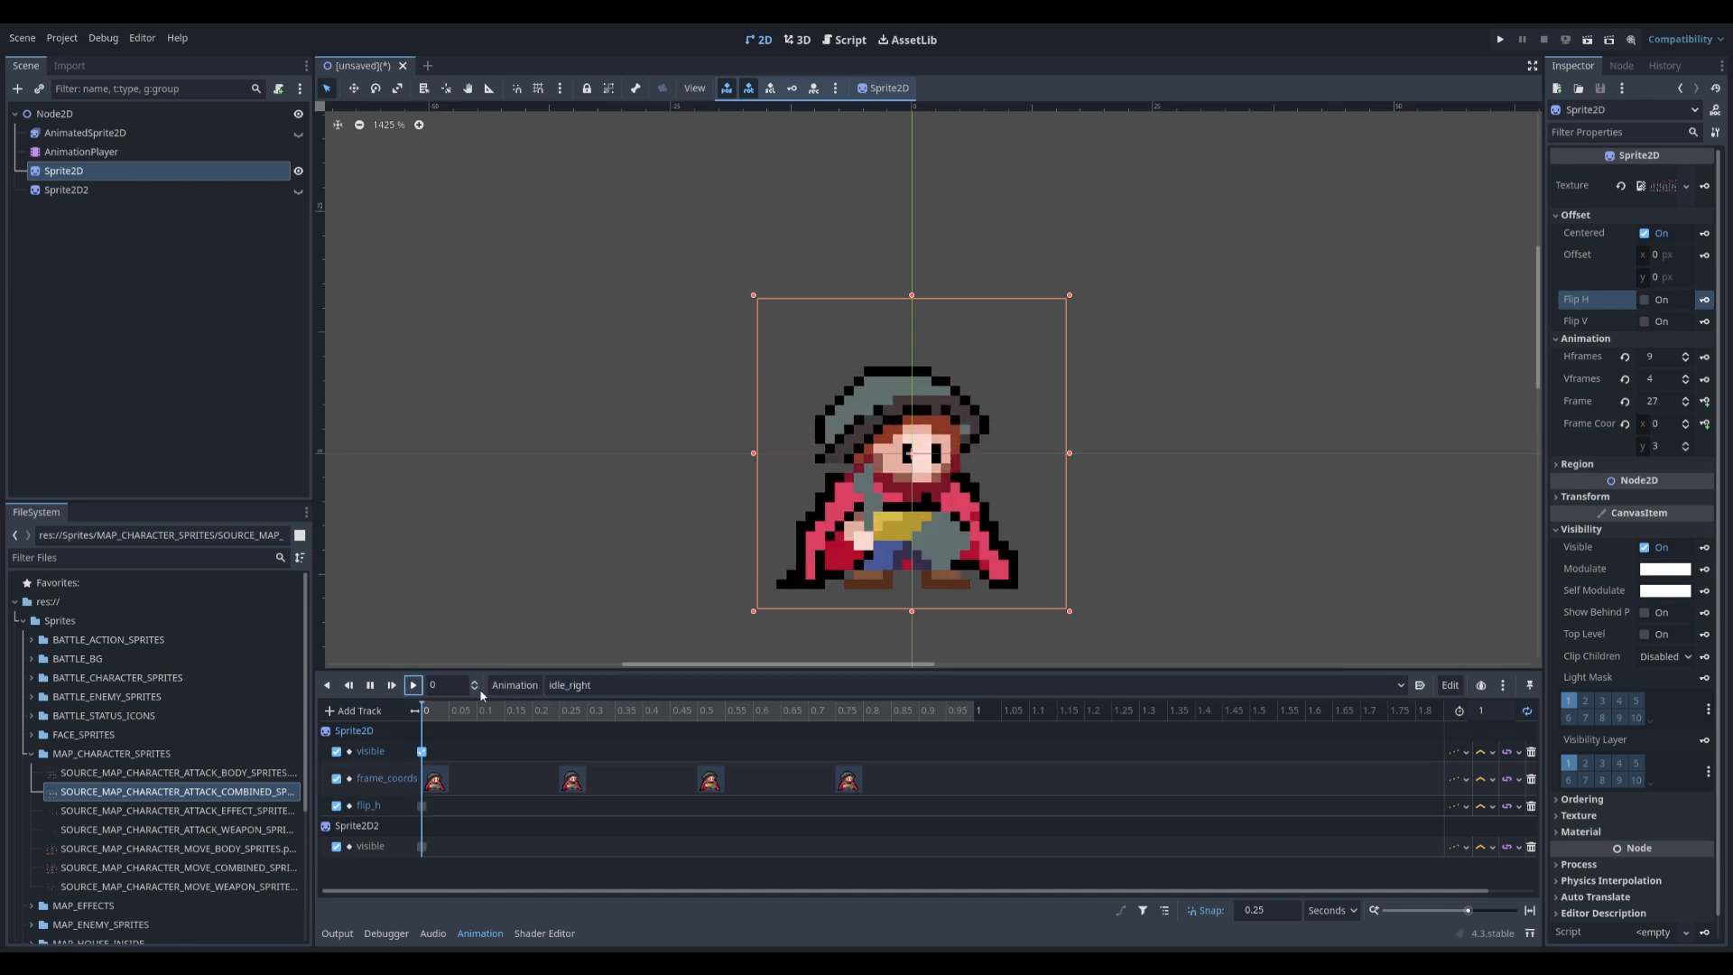
- Preview the jump_left and jump_right animations to check the jump sprite in both directions
{"action": "left_click", "coordinate": [564, 691]}
{"action": "left_click", "coordinate": [592, 813]}
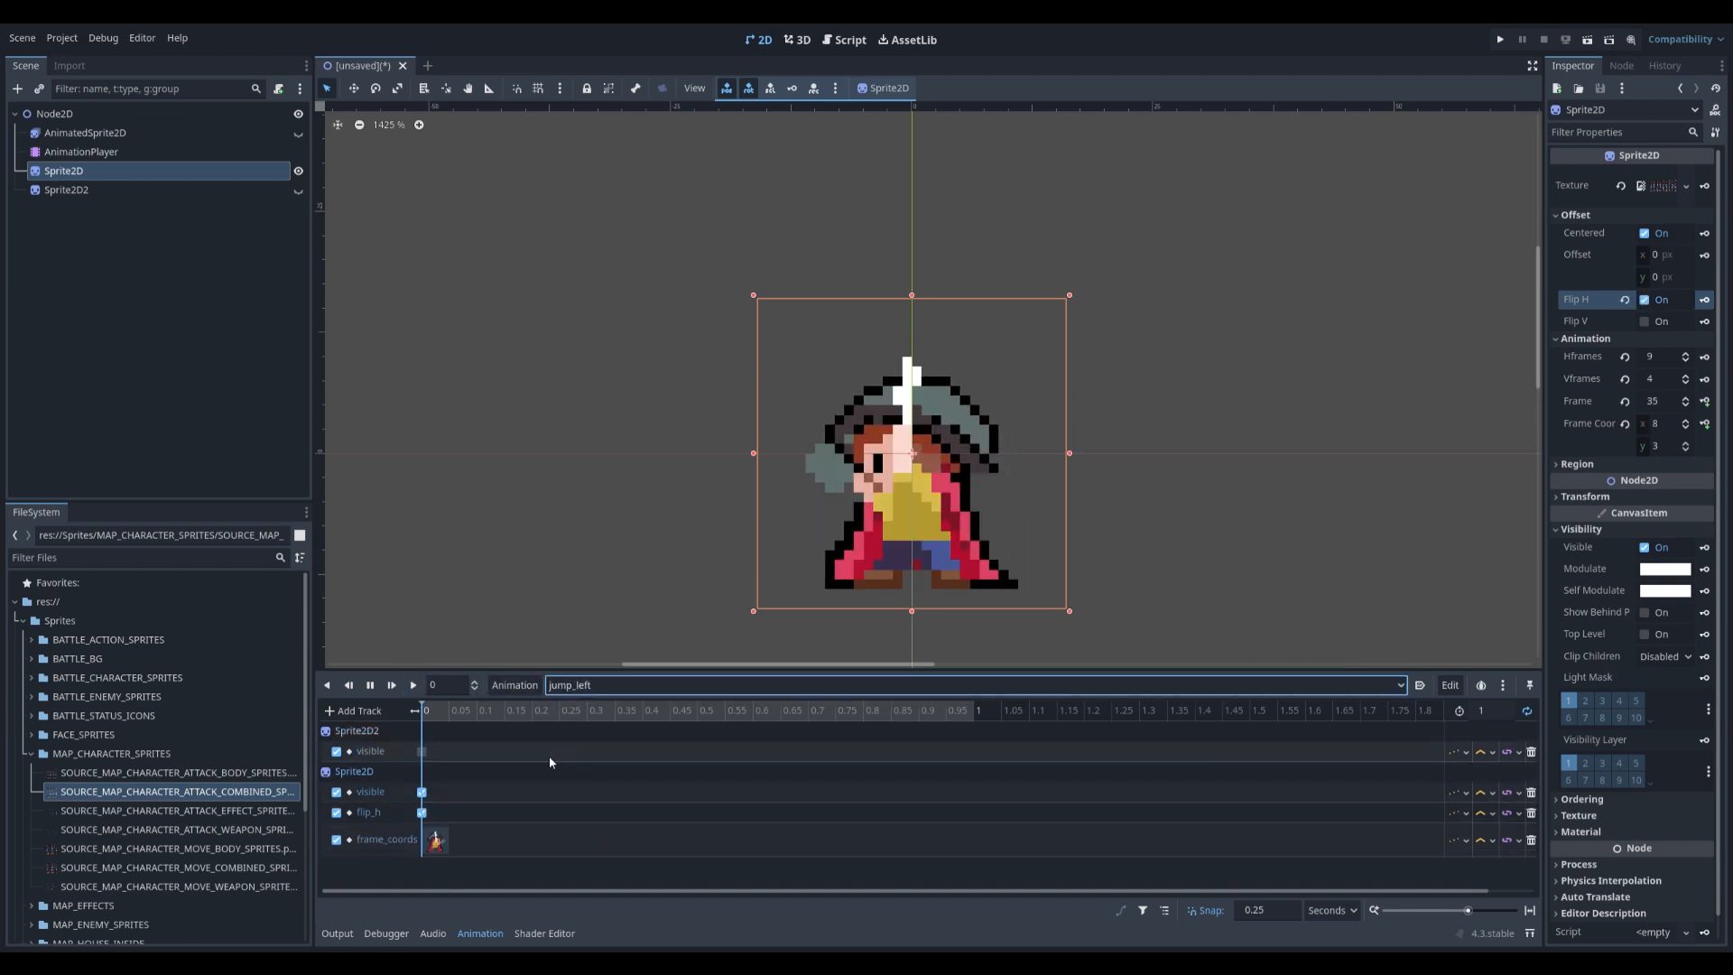
{"action": "left_click", "coordinate": [413, 685]}
{"action": "left_click", "coordinate": [561, 686]}
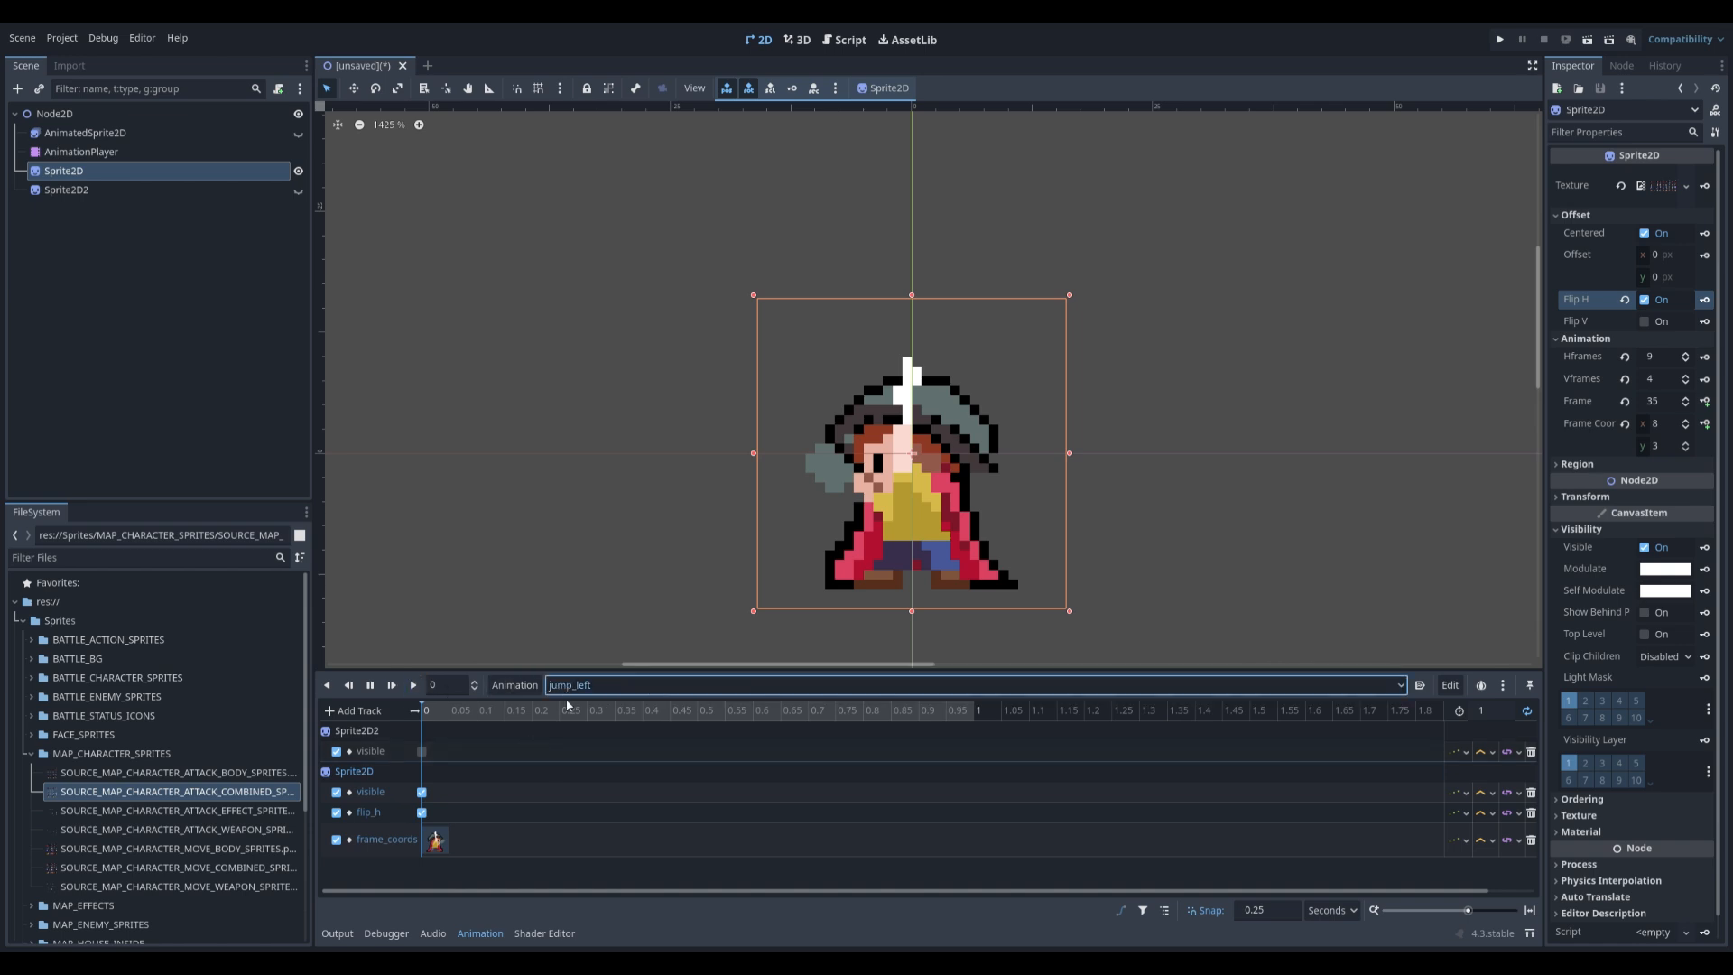
{"action": "left_click", "coordinate": [590, 802]}
{"action": "left_click", "coordinate": [413, 685]}
- Preview the run_left and run_right animations to check the run frames in both directions
{"action": "left_click", "coordinate": [586, 688]}
{"action": "left_click", "coordinate": [609, 805]}
{"action": "left_click", "coordinate": [415, 685]}
{"action": "left_click", "coordinate": [558, 692]}
{"action": "left_click", "coordinate": [581, 858]}
{"action": "left_click", "coordinate": [413, 685]}
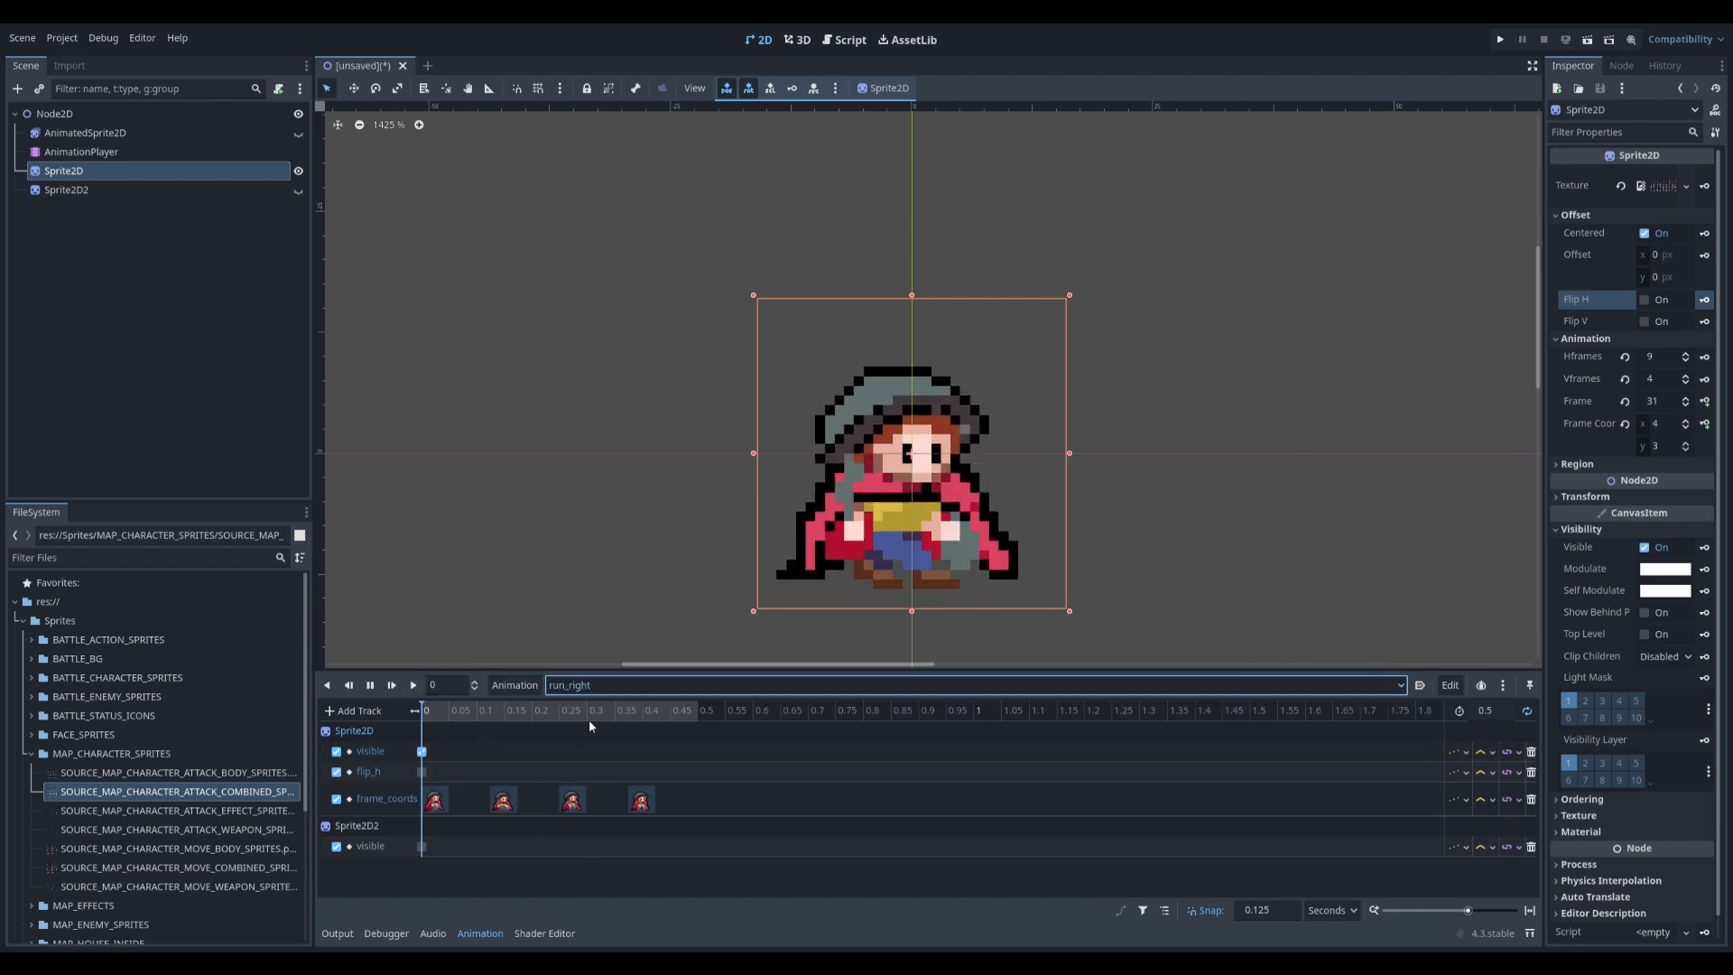
- Preview the walk_left and walk_right animations to check both facing directions, and stop the playback
{"action": "left_click", "coordinate": [594, 868]}
{"action": "left_click", "coordinate": [413, 685]}
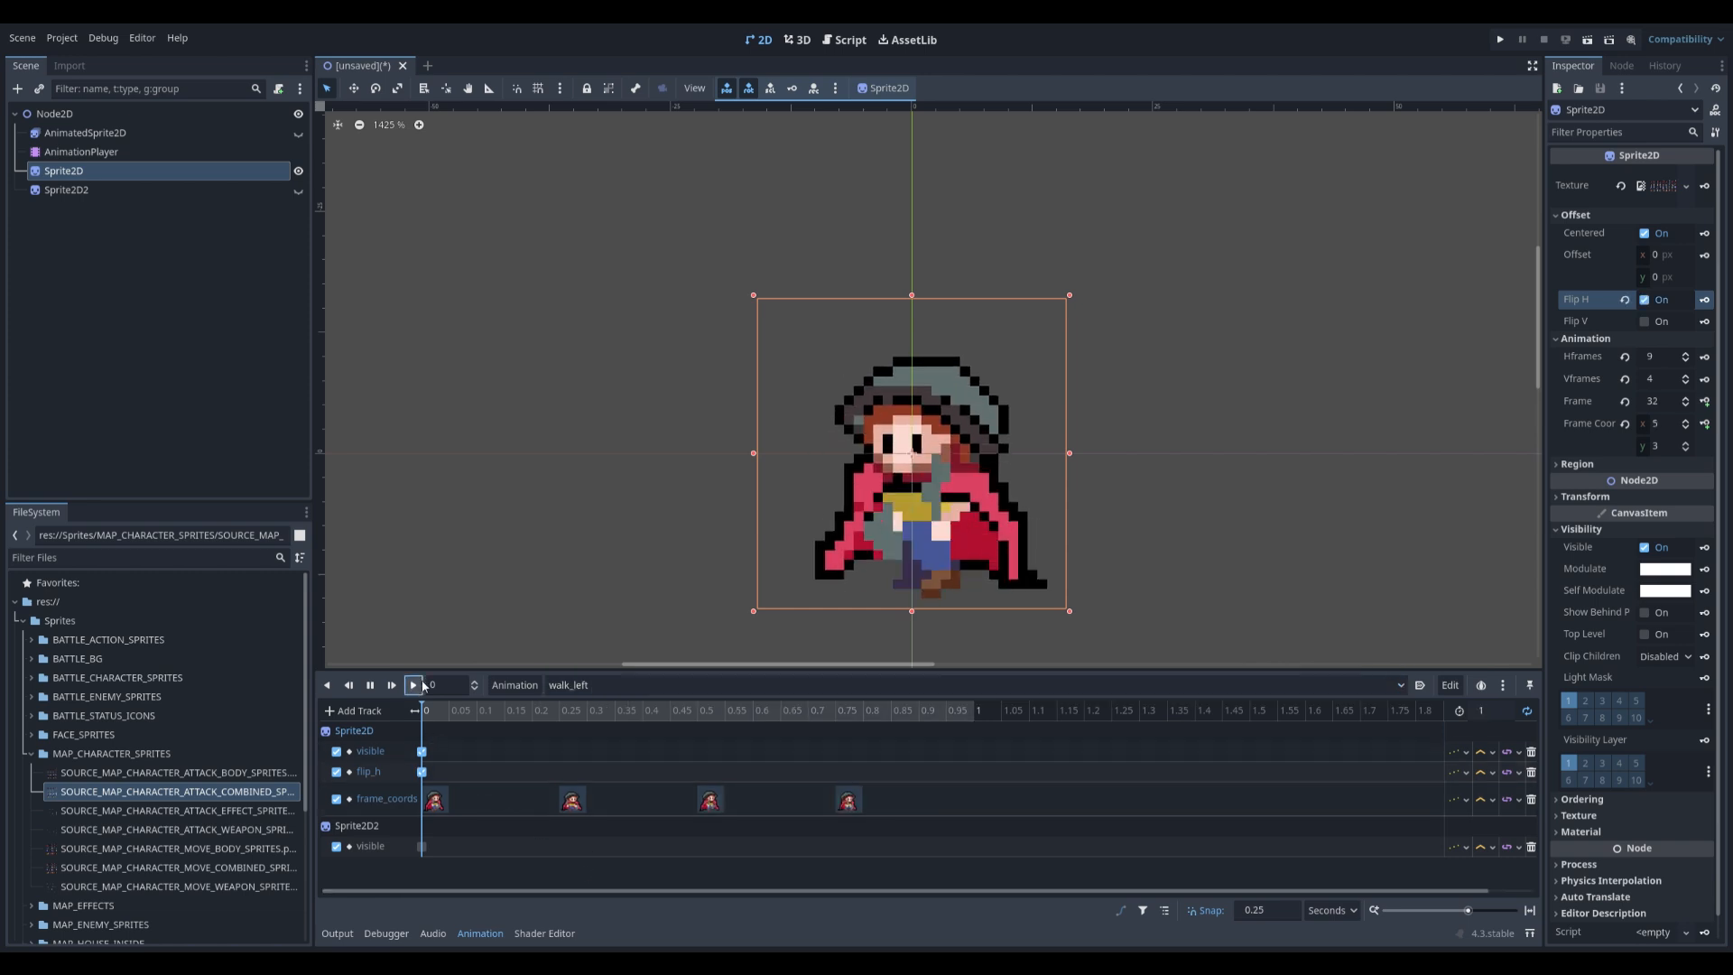
{"action": "left_click", "coordinate": [551, 685]}
{"action": "left_click", "coordinate": [594, 846]}
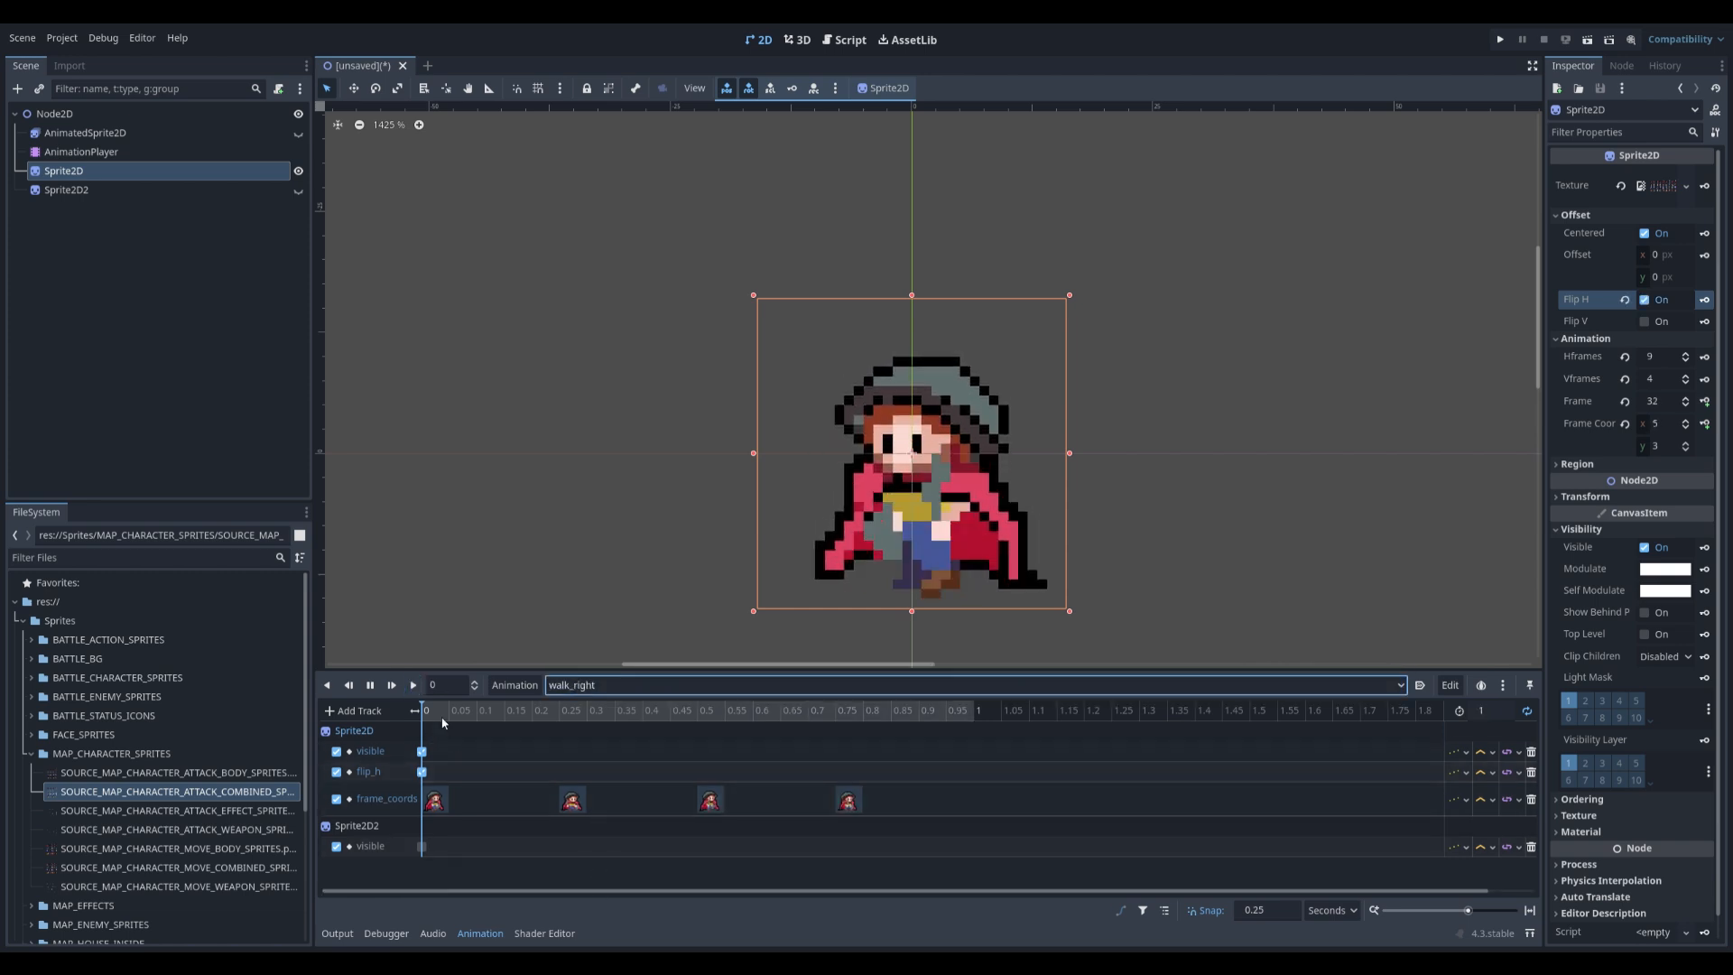
{"action": "left_click", "coordinate": [413, 685]}
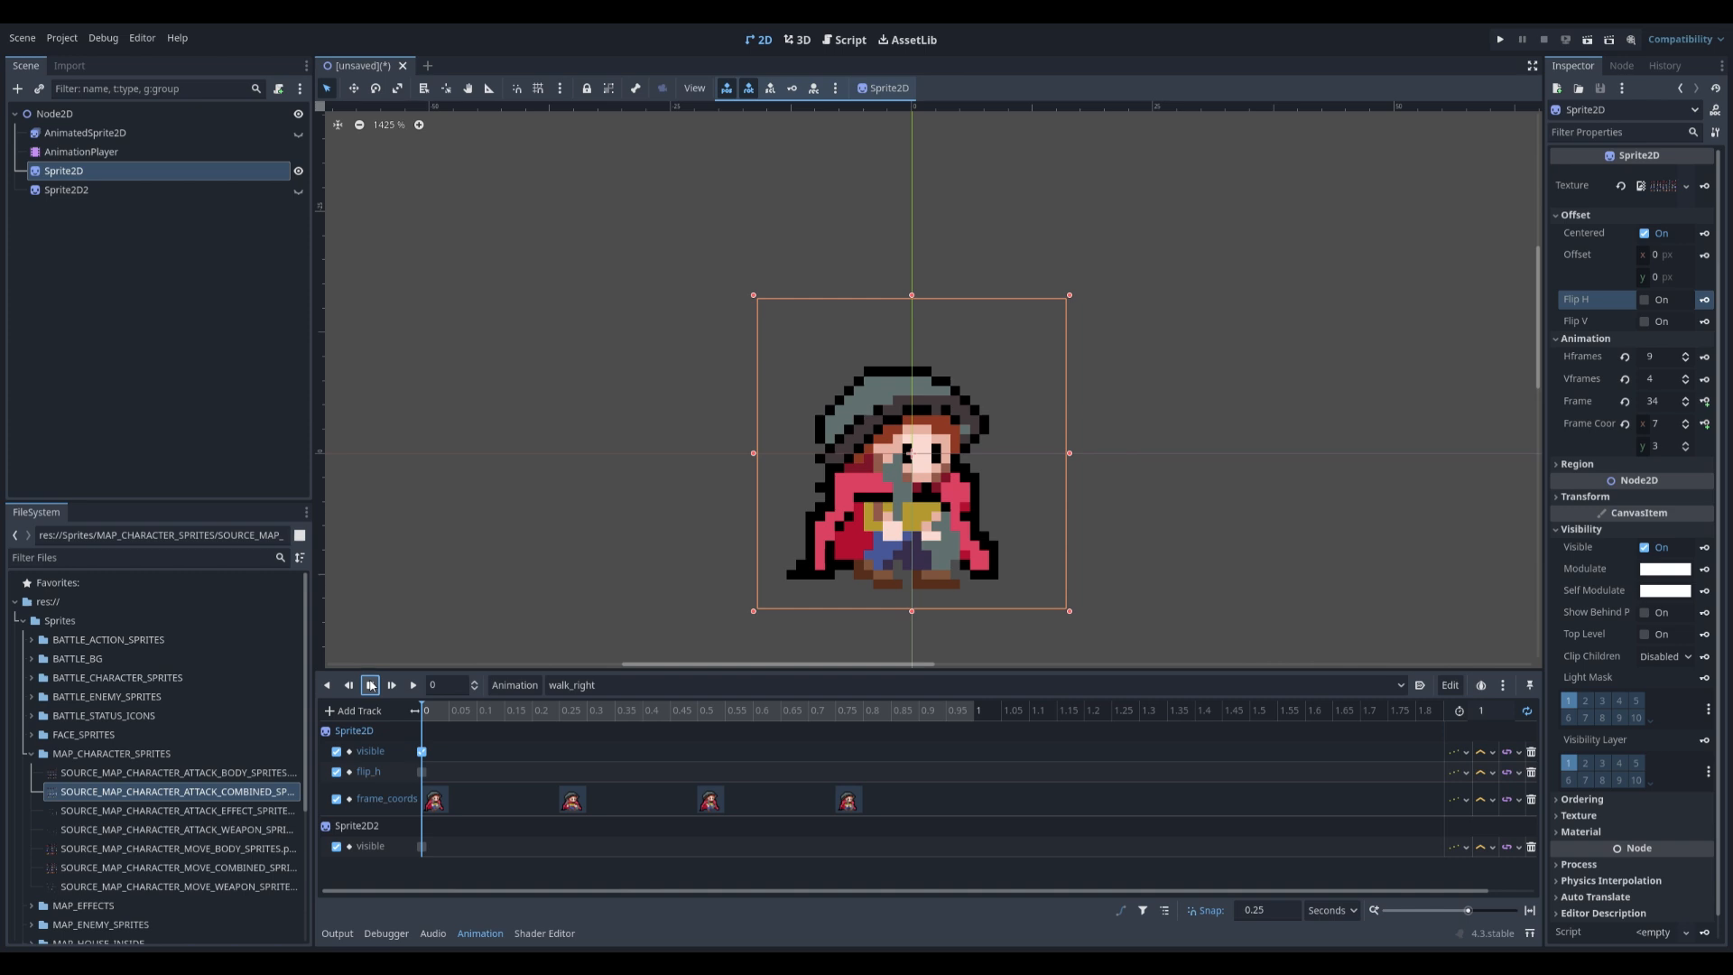
{"action": "left_click", "coordinate": [370, 684]}
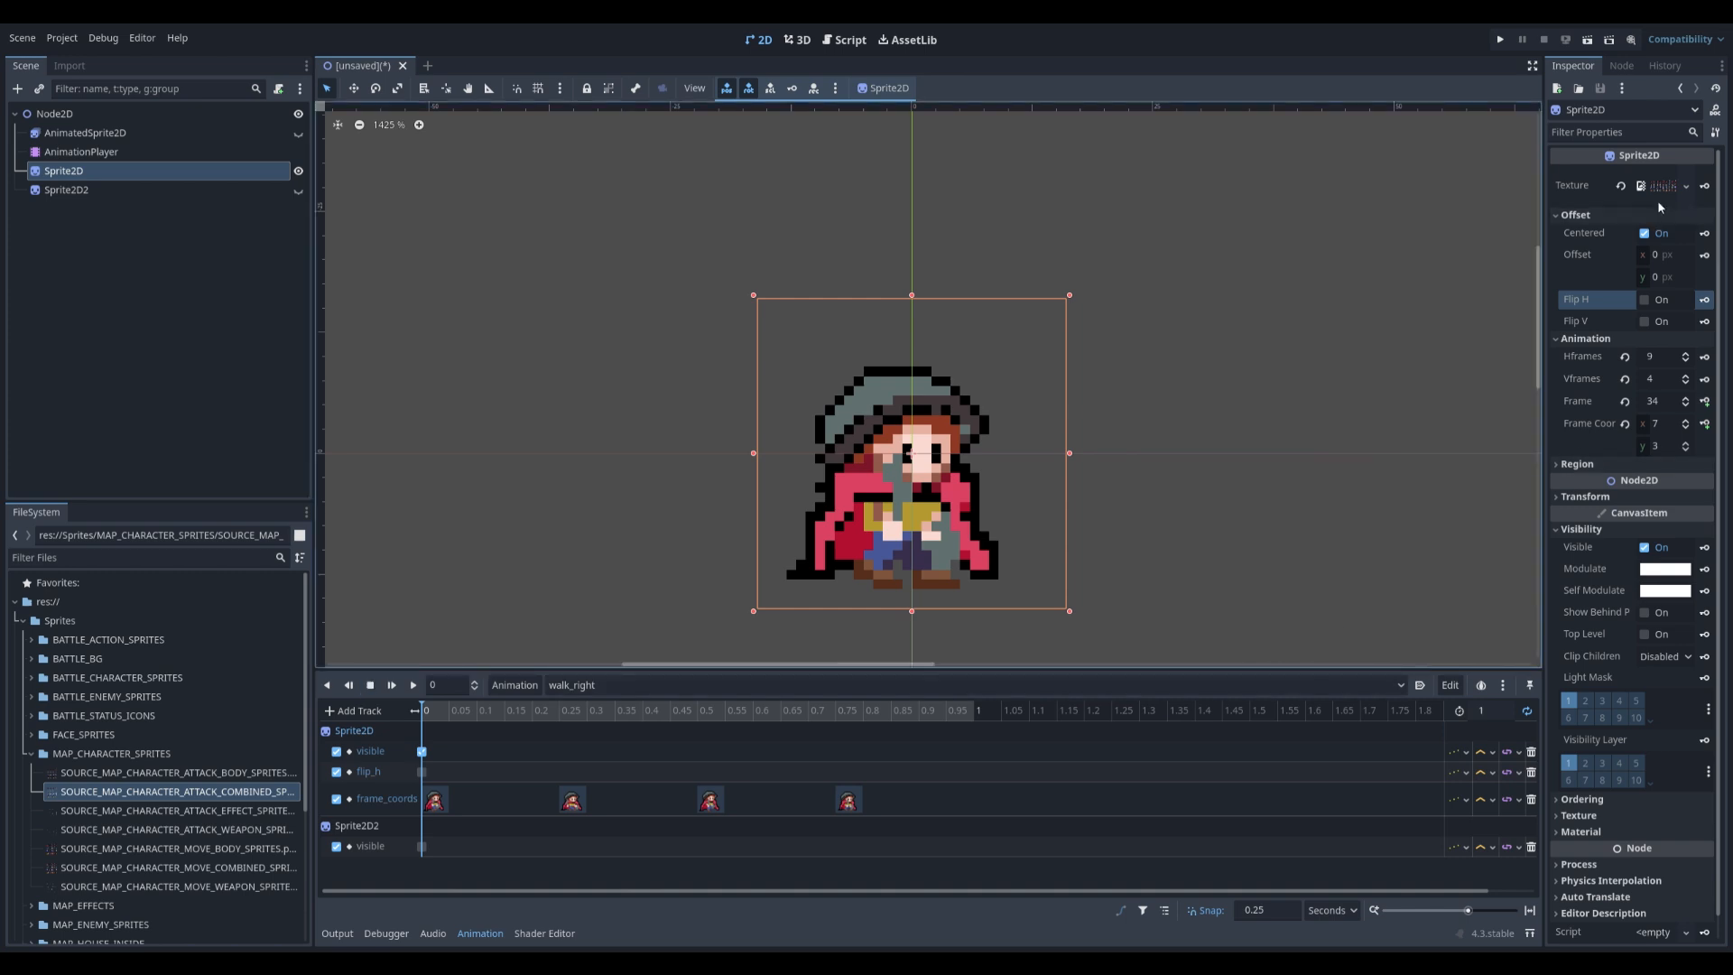